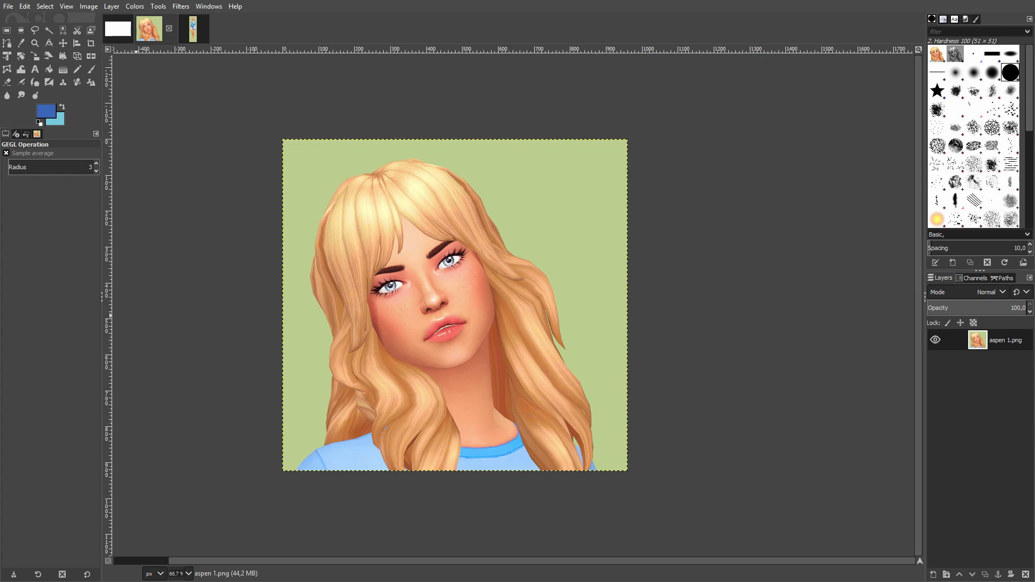
Activate the Gradient tool and choose the Custom gradient
{"action": "left_click", "coordinate": [63, 70]}
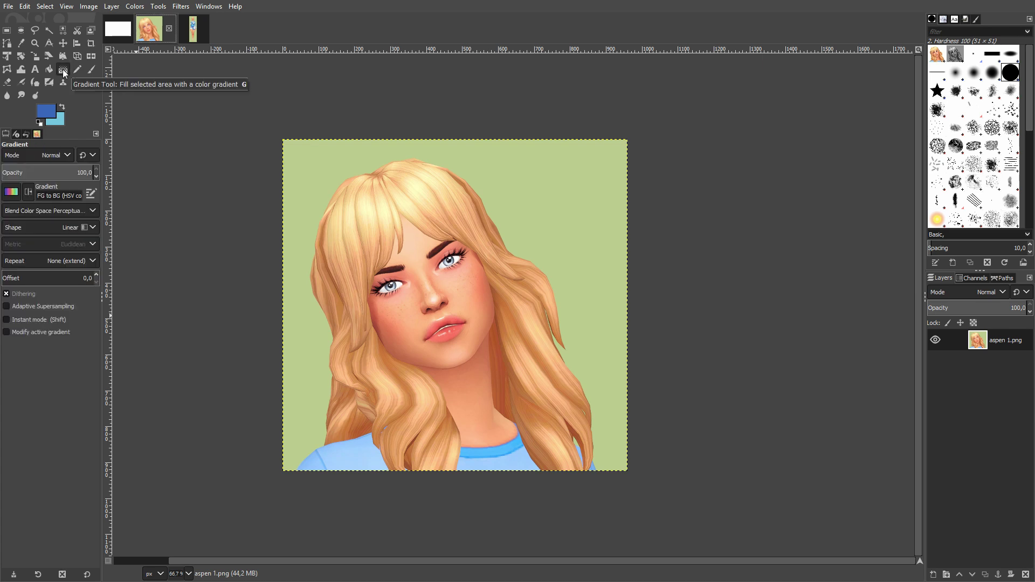
{"action": "left_click", "coordinate": [19, 197]}
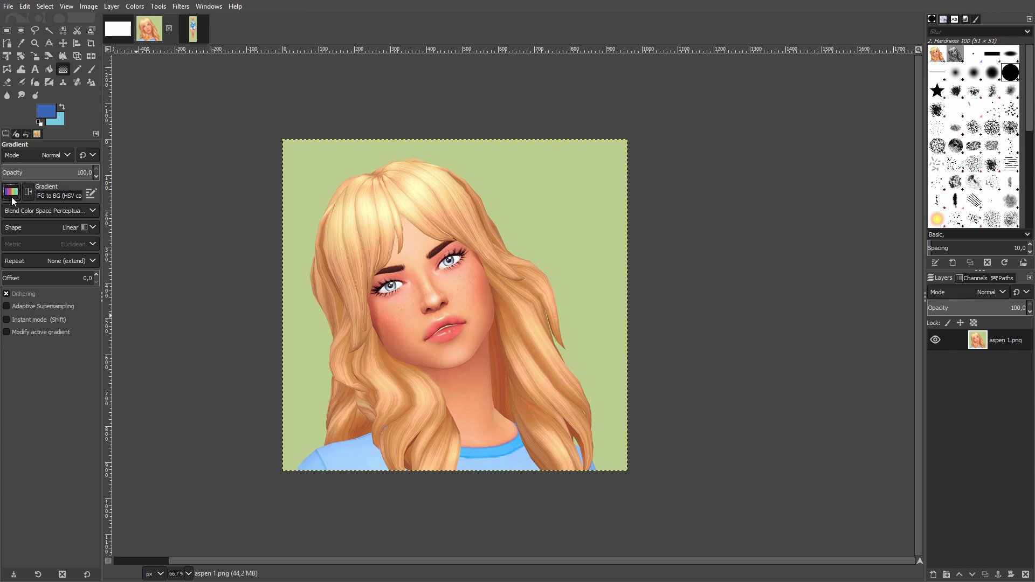
{"action": "left_click", "coordinate": [30, 212]}
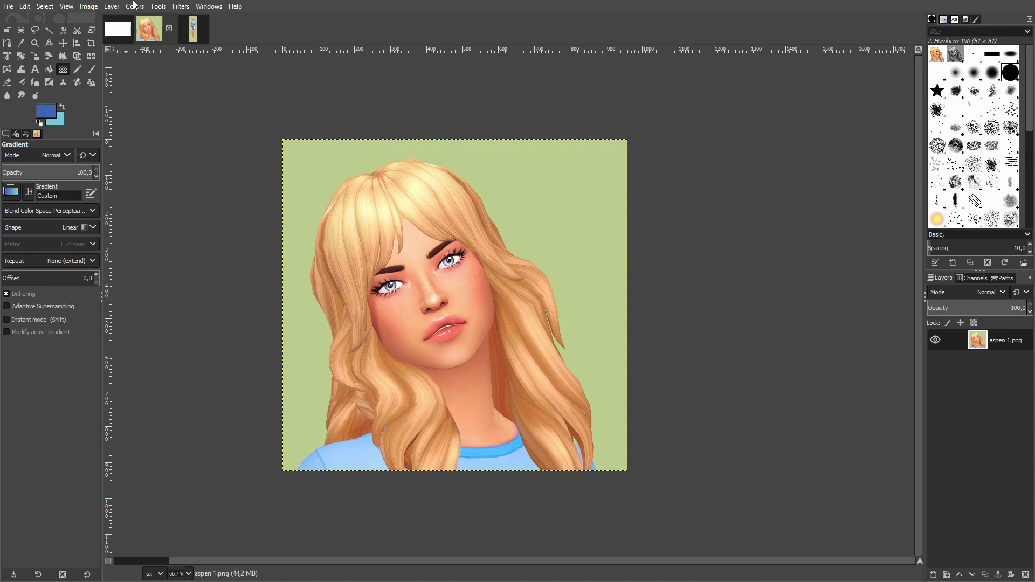
{"action": "left_click", "coordinate": [48, 7]}
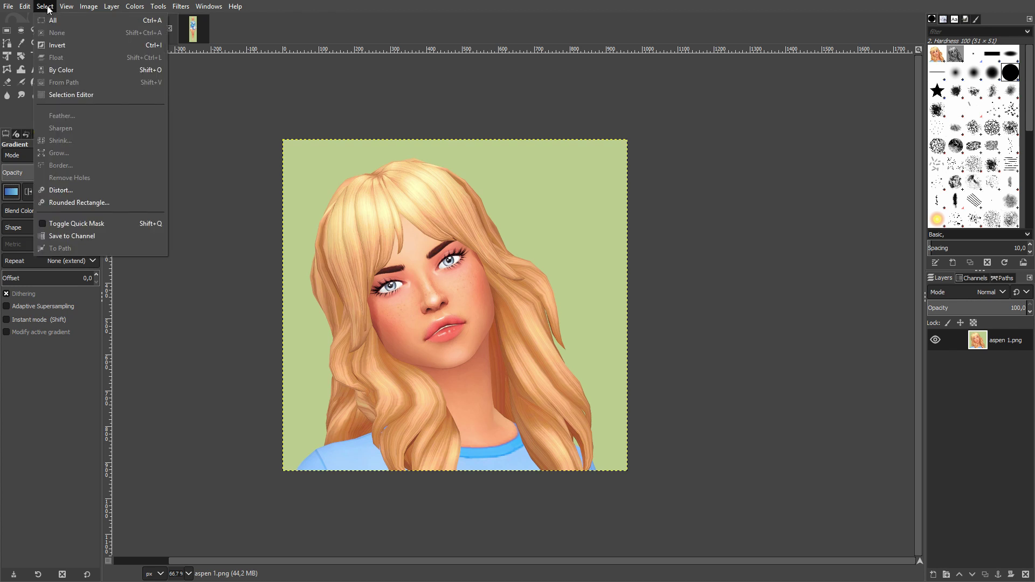
{"action": "mouse_move", "coordinate": [29, 9]}
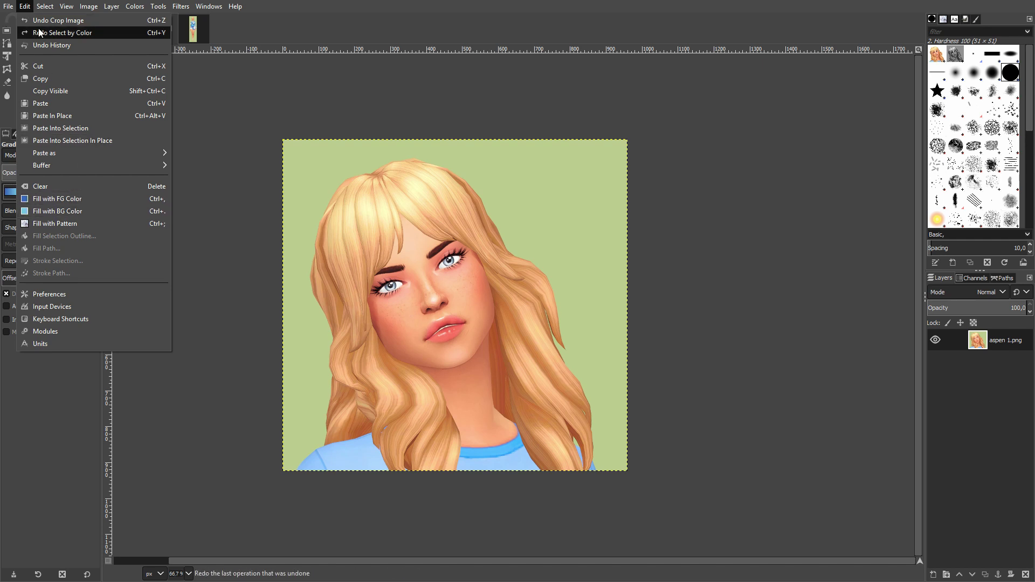
{"action": "left_click", "coordinate": [388, 172]}
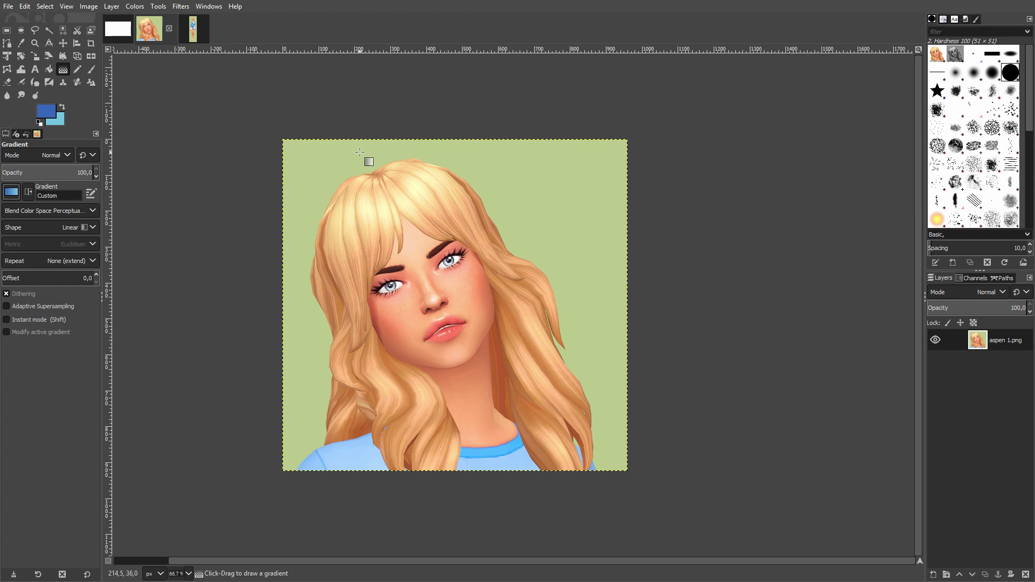
{"action": "right_click", "coordinate": [360, 152]}
{"action": "mouse_move", "coordinate": [387, 187]}
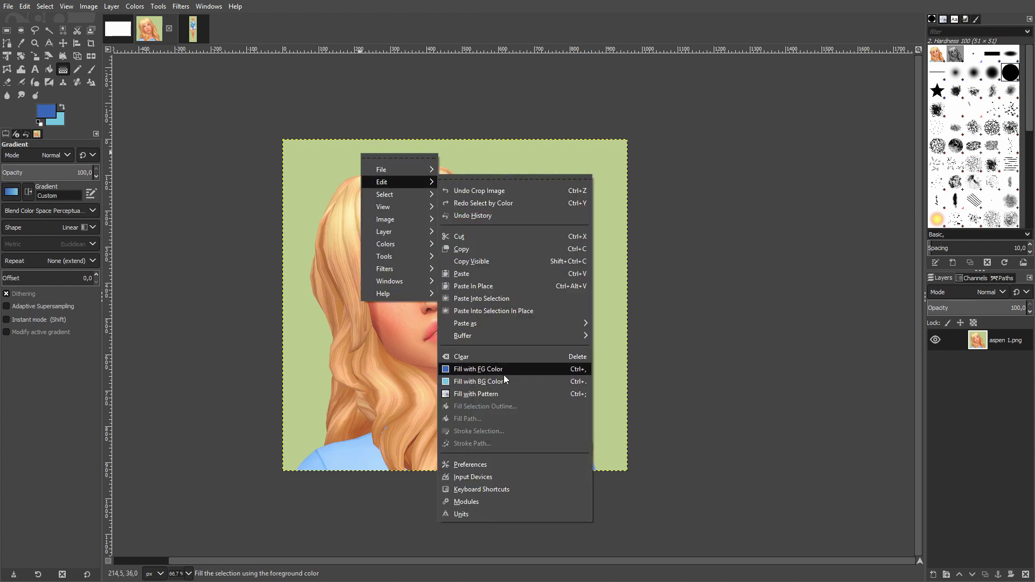
{"action": "key", "text": "Escape"}
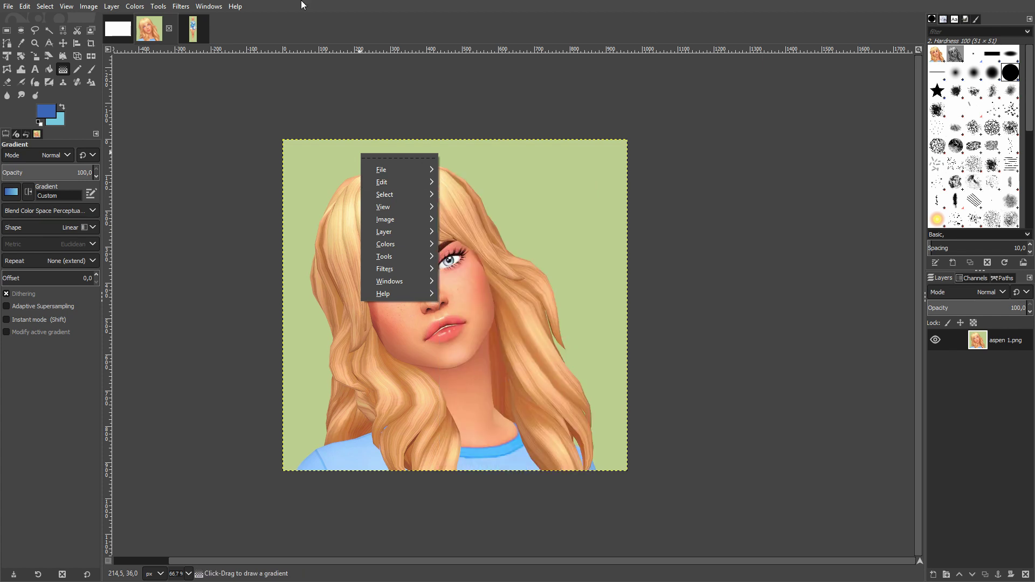
{"action": "key", "text": "Escape"}
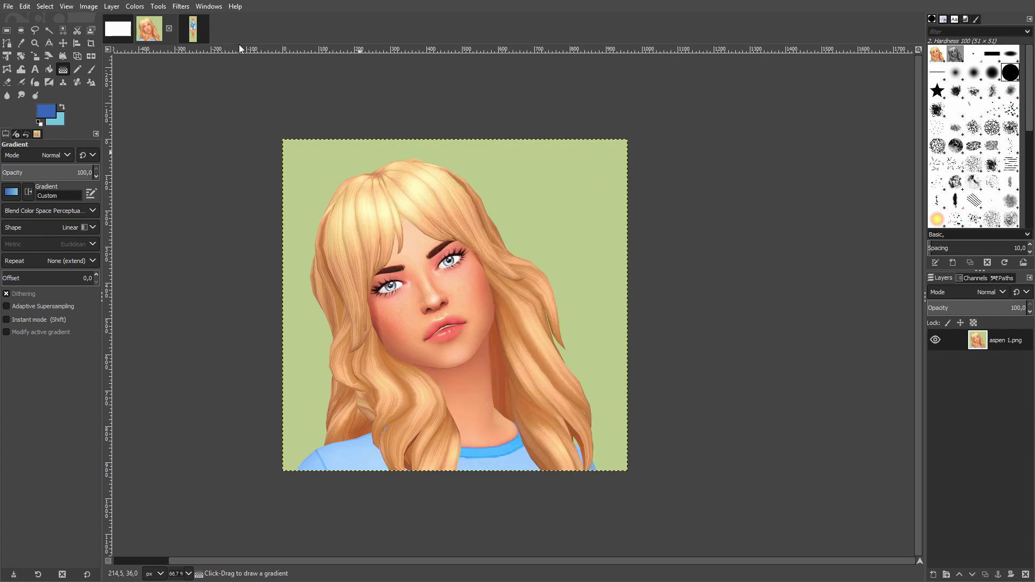
{"action": "left_click", "coordinate": [47, 7]}
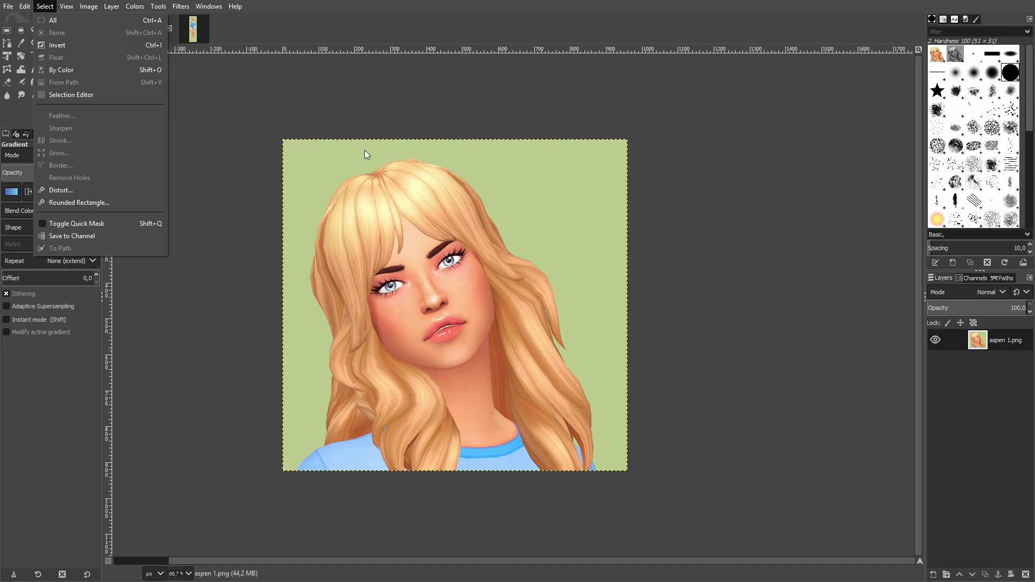
{"action": "left_click", "coordinate": [355, 8]}
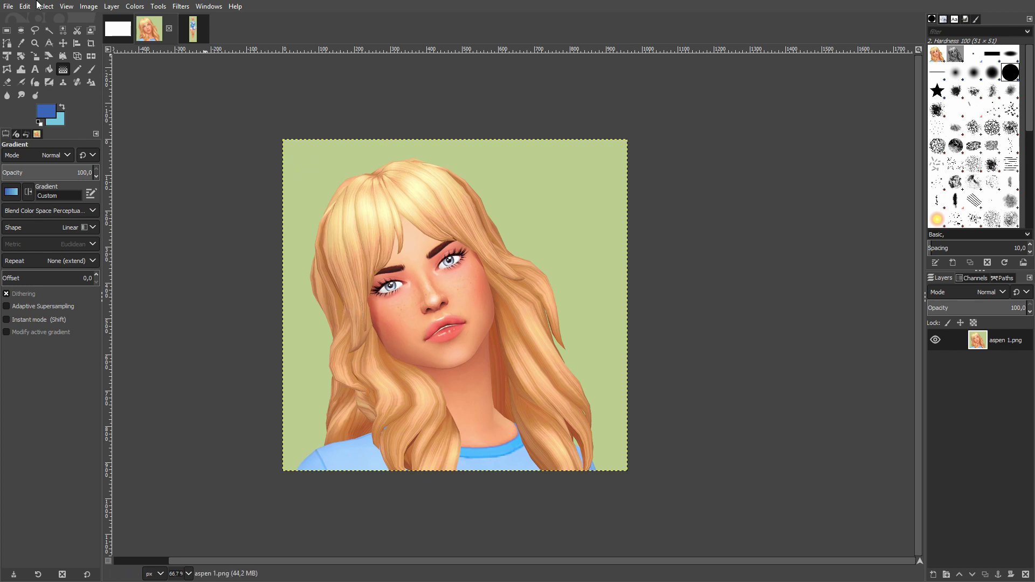
{"action": "right_click", "coordinate": [532, 188]}
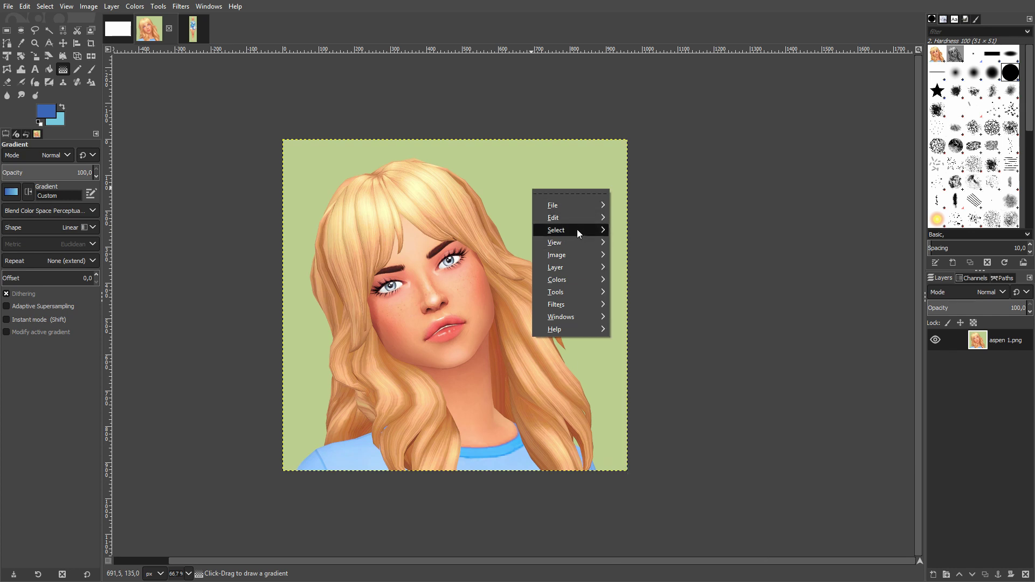
{"action": "mouse_move", "coordinate": [579, 231]}
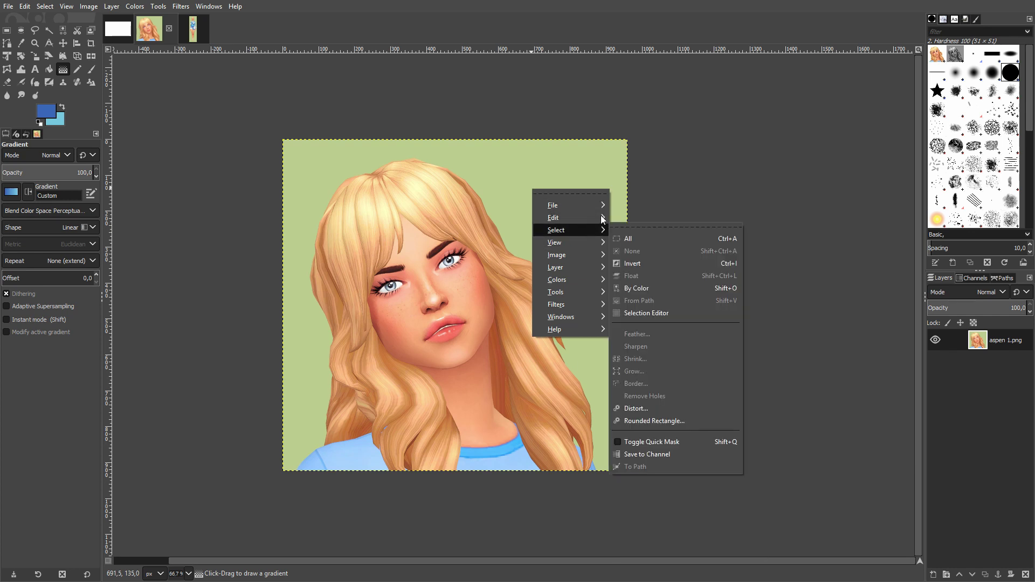
{"action": "left_click", "coordinate": [651, 3]}
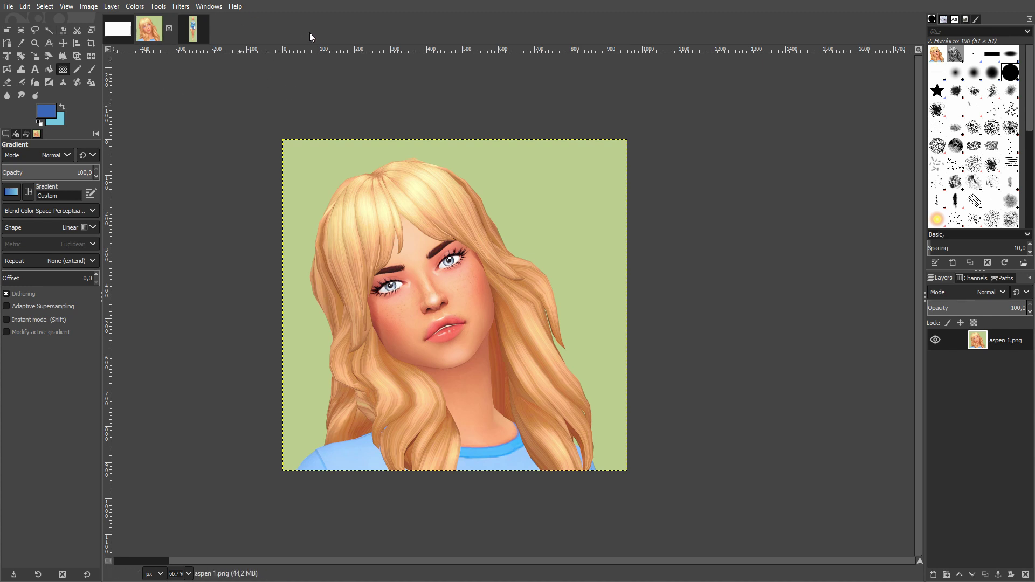
In the blank white image, swap the foreground and background colors and choose the FG to BG (HSV counter-clockwise) gradient
{"action": "left_click", "coordinate": [120, 34]}
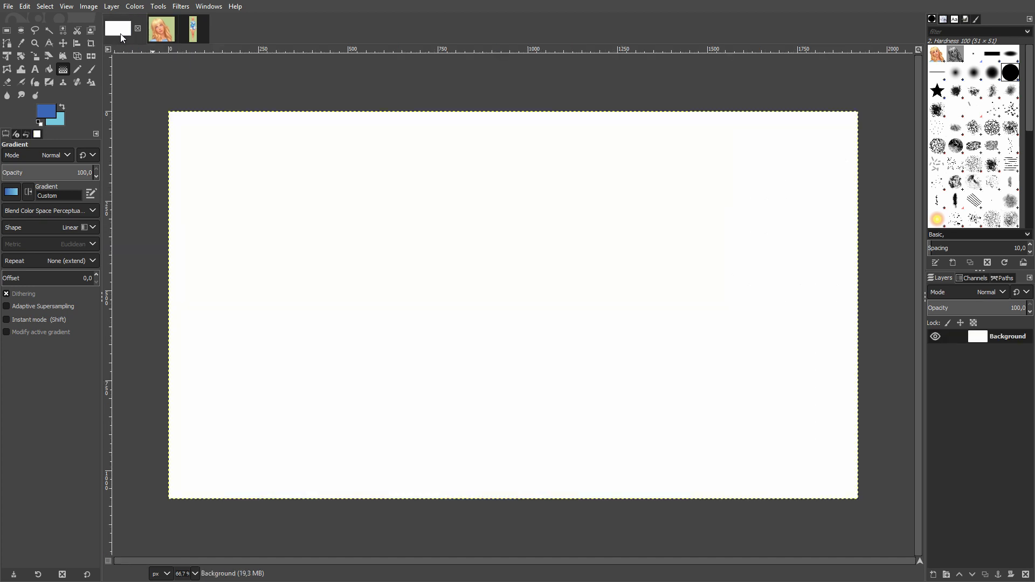
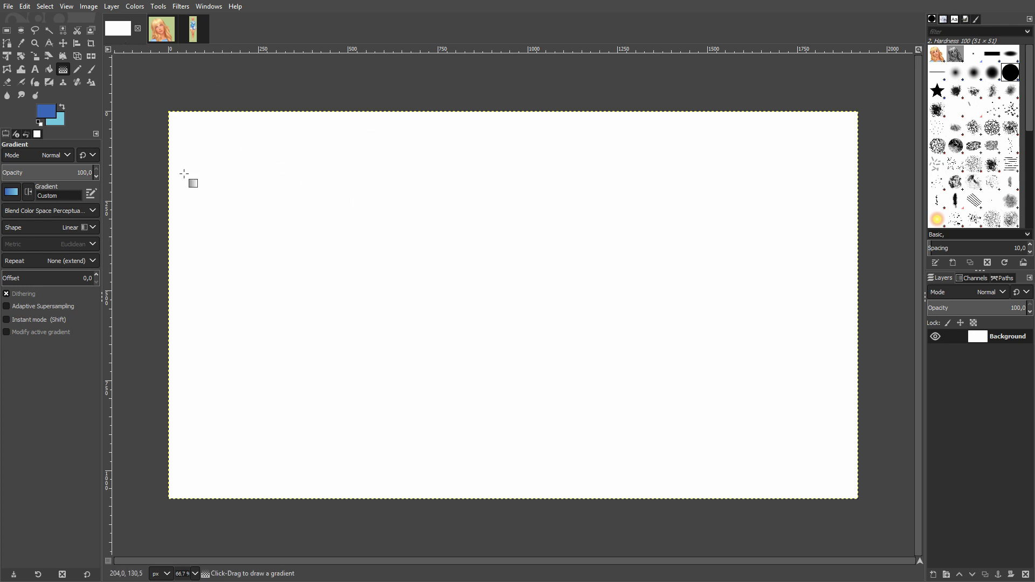
{"action": "left_click", "coordinate": [63, 108]}
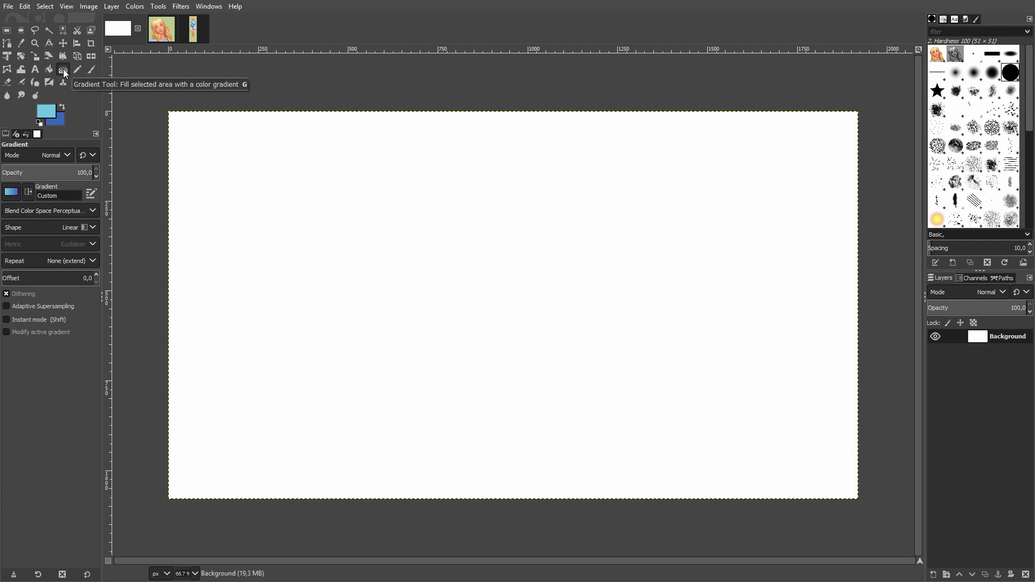
{"action": "left_click", "coordinate": [11, 192]}
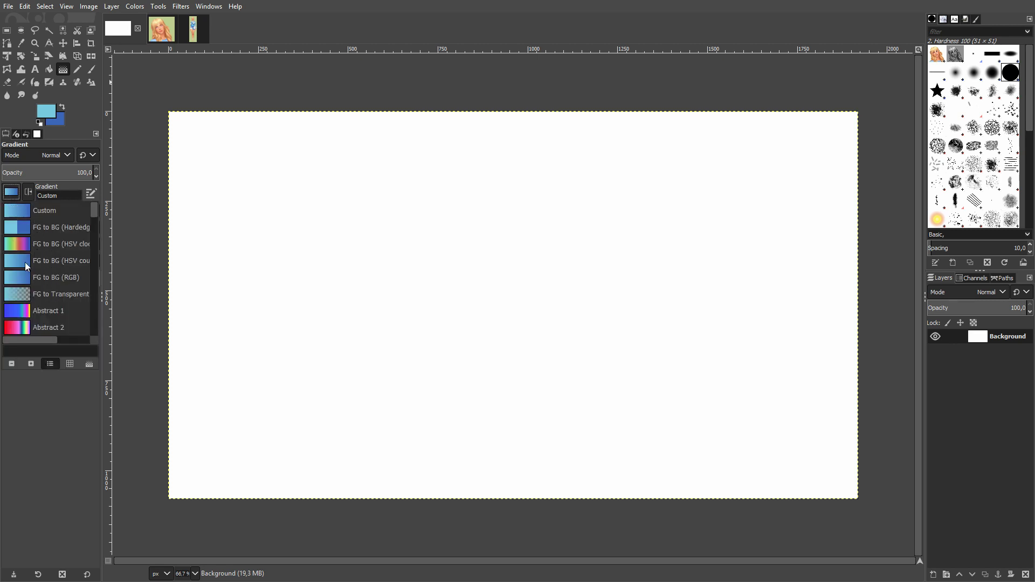
{"action": "left_click", "coordinate": [40, 263]}
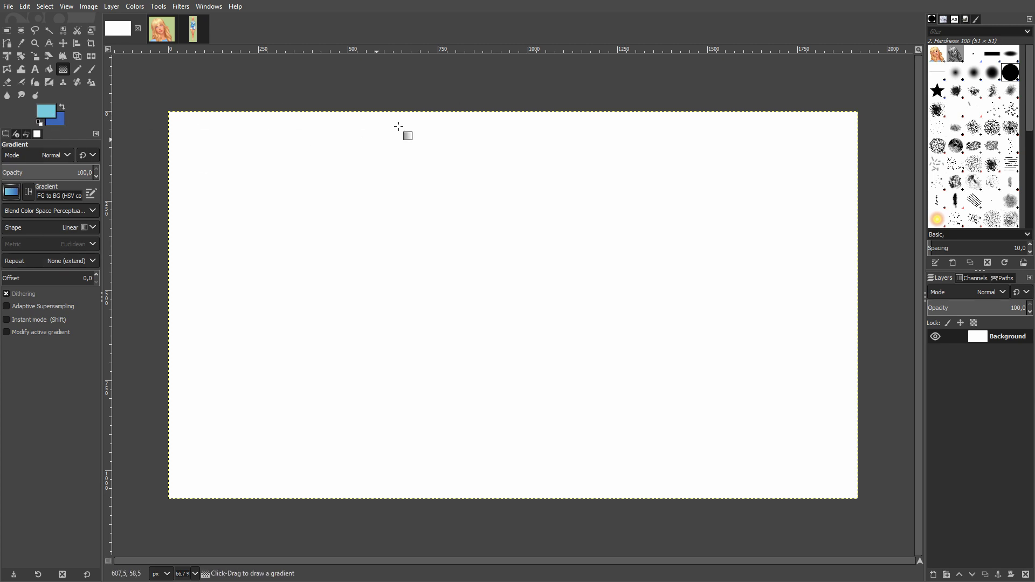
Apply a nearly vertical light-to-dark blue linear gradient, about 1280 pixels long, from just above the canvas to below its lower edge
{"action": "left_click_drag", "start_coordinate": [405, 103], "coordinate": [411, 530]}
{"action": "mouse_move", "coordinate": [405, 105]}
{"action": "left_mouse_down"}
{"action": "mouse_move", "coordinate": [421, 141]}
{"action": "mouse_move", "coordinate": [416, 162]}
{"action": "mouse_move", "coordinate": [409, 109]}
{"action": "left_mouse_up"}
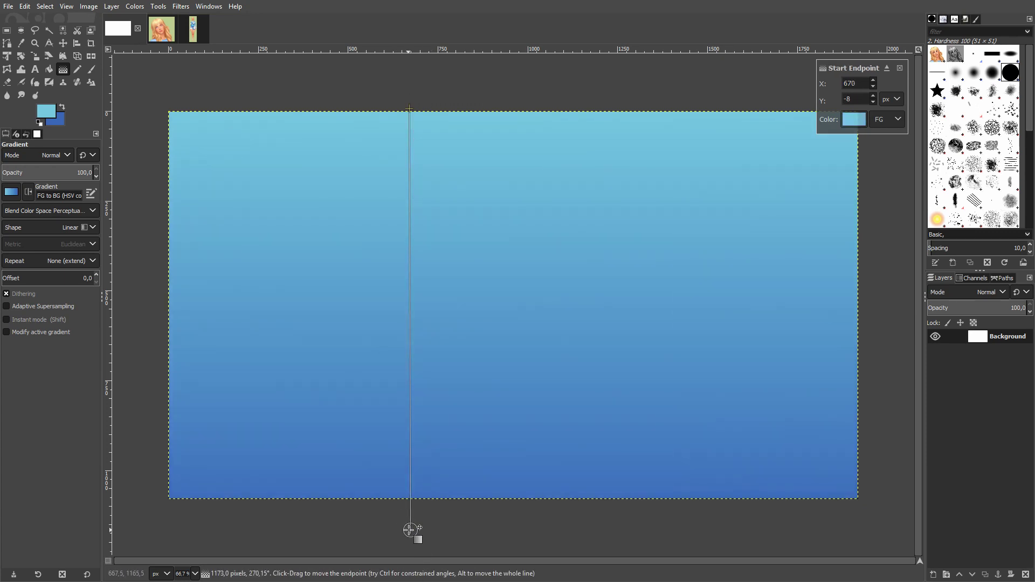
{"action": "mouse_move", "coordinate": [410, 530]}
{"action": "left_mouse_down"}
{"action": "mouse_move", "coordinate": [421, 267]}
{"action": "mouse_move", "coordinate": [405, 464]}
{"action": "mouse_move", "coordinate": [413, 541]}
{"action": "mouse_move", "coordinate": [405, 538]}
{"action": "left_mouse_up"}
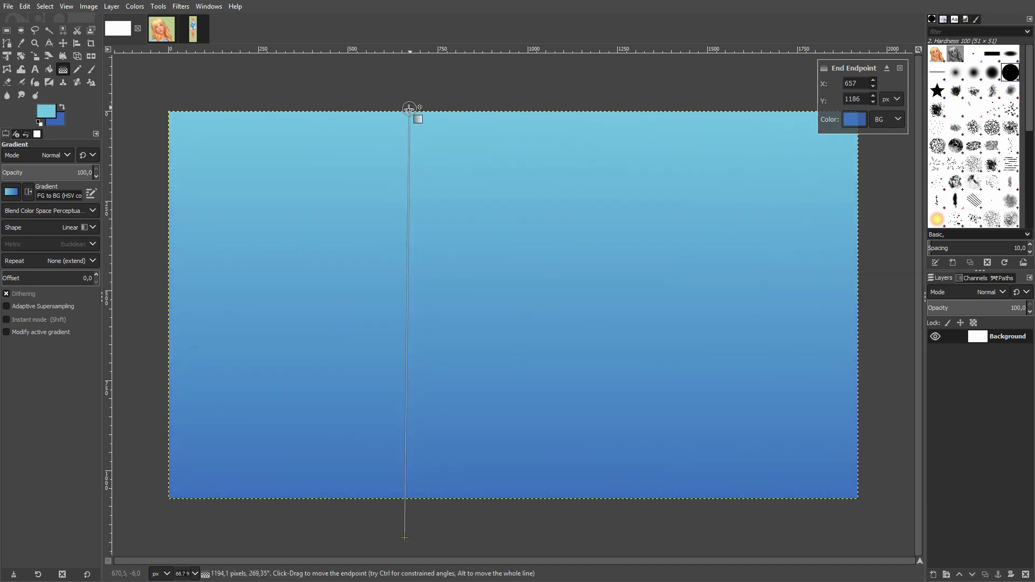
{"action": "mouse_move", "coordinate": [411, 108]}
{"action": "left_mouse_down"}
{"action": "mouse_move", "coordinate": [405, 62]}
{"action": "mouse_move", "coordinate": [406, 103]}
{"action": "left_mouse_up"}
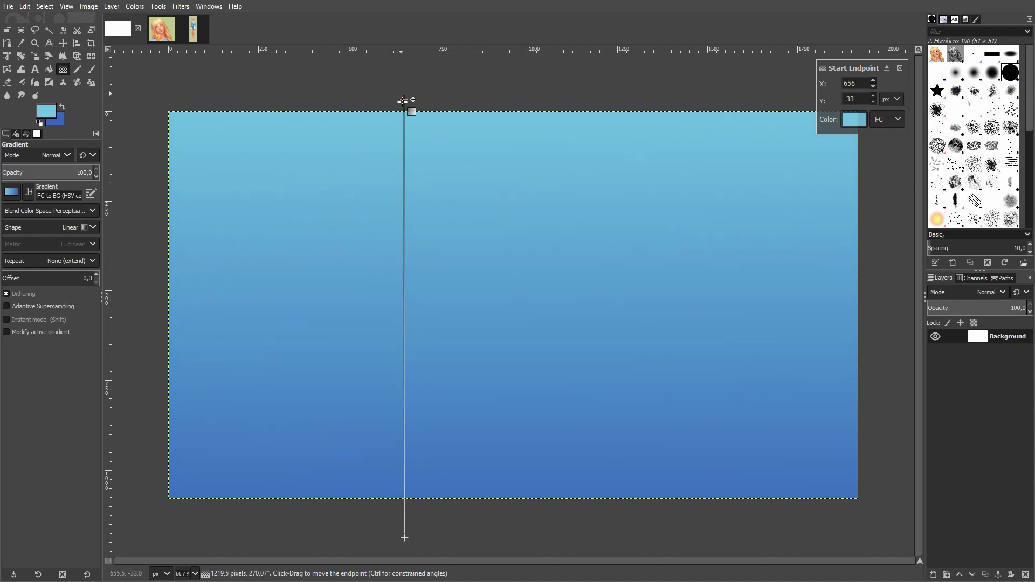
{"action": "left_click_drag", "start_coordinate": [405, 540], "coordinate": [408, 561]}
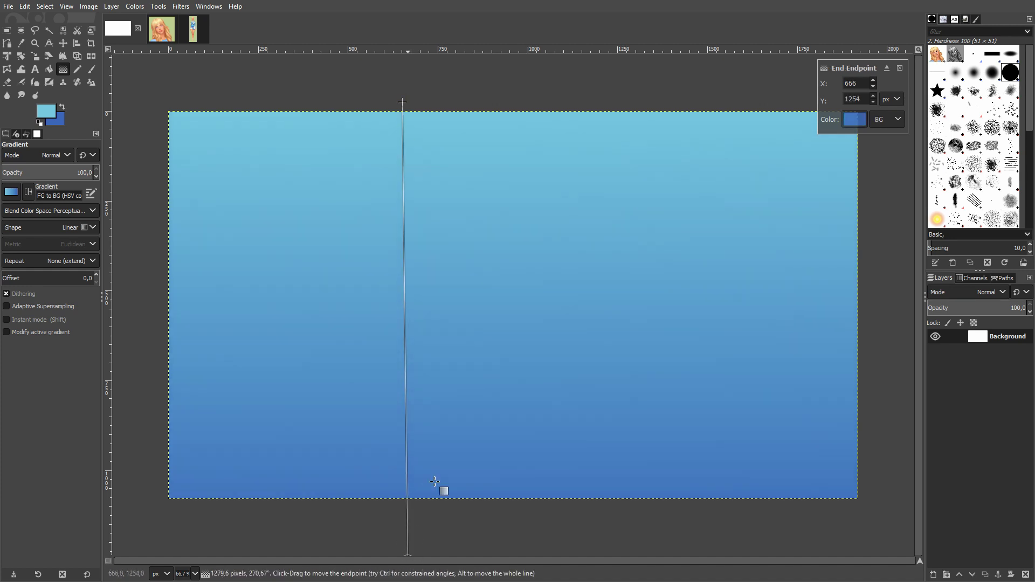
{"action": "left_click", "coordinate": [64, 43]}
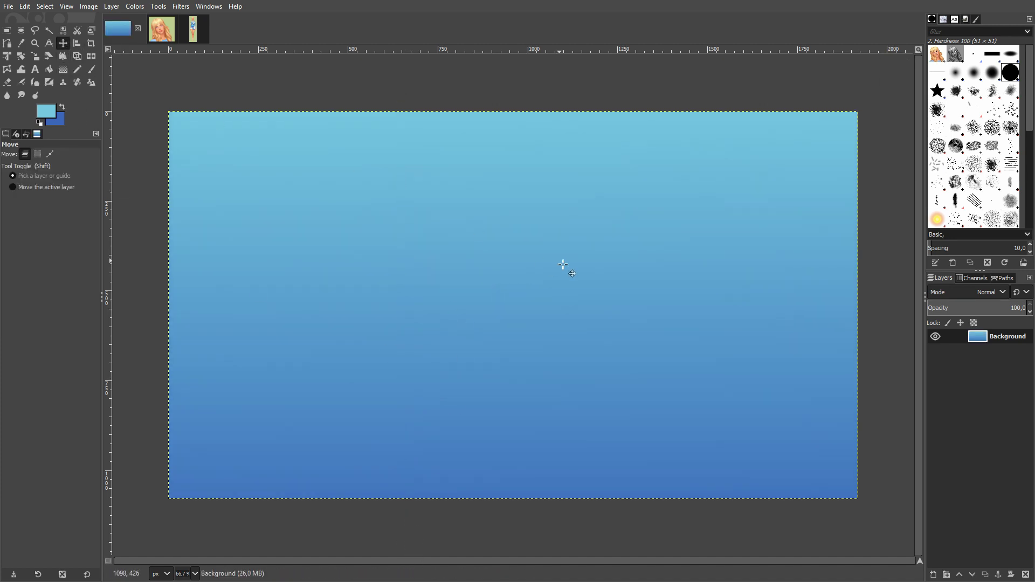
Reset the colors to black and white and add a transparent 1920 × 1080 px layer named Border
{"action": "left_click", "coordinate": [39, 123]}
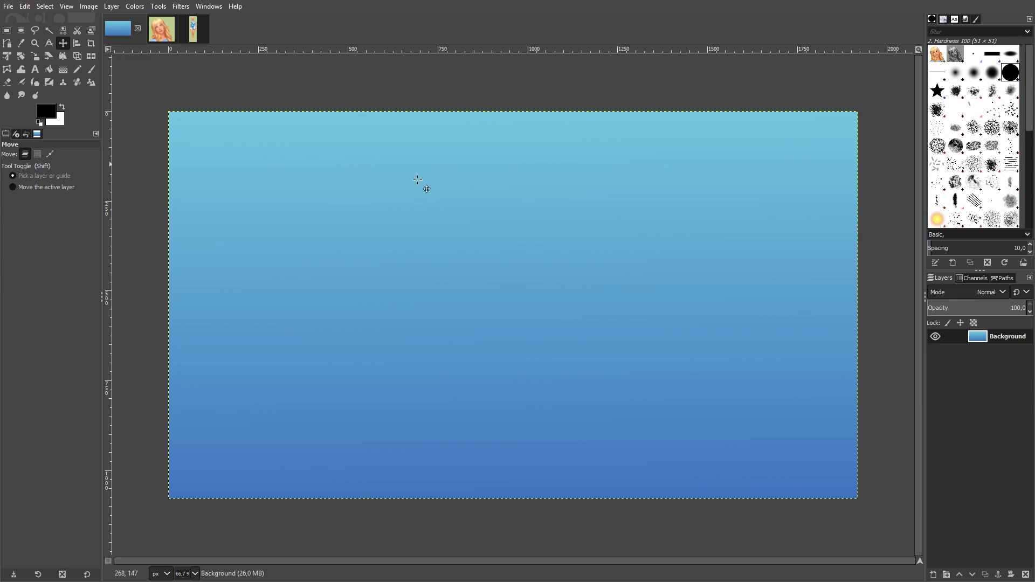
{"action": "right_click", "coordinate": [990, 376]}
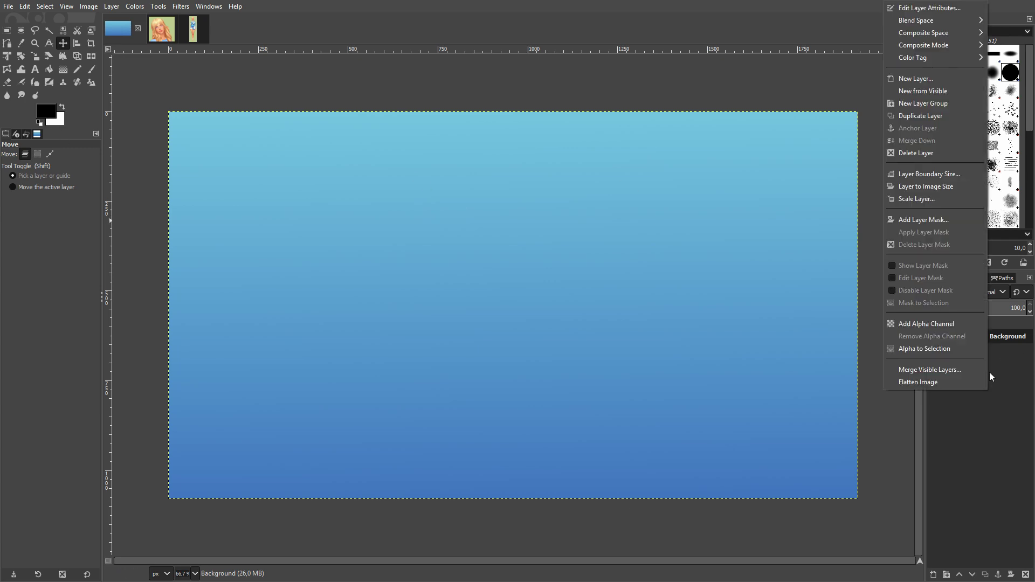
{"action": "left_click", "coordinate": [1014, 416]}
{"action": "right_click", "coordinate": [963, 430]}
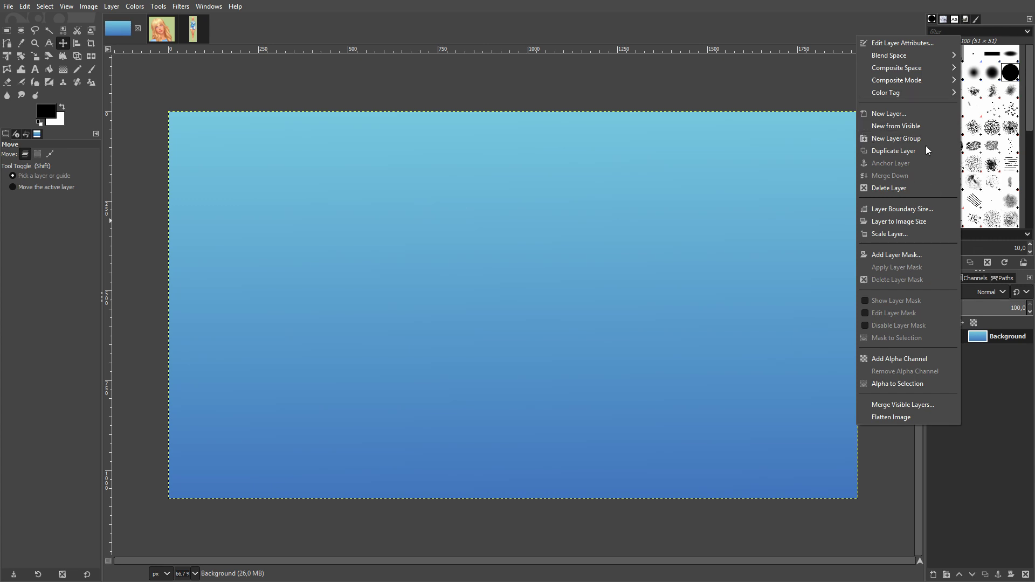
{"action": "left_click", "coordinate": [981, 345]}
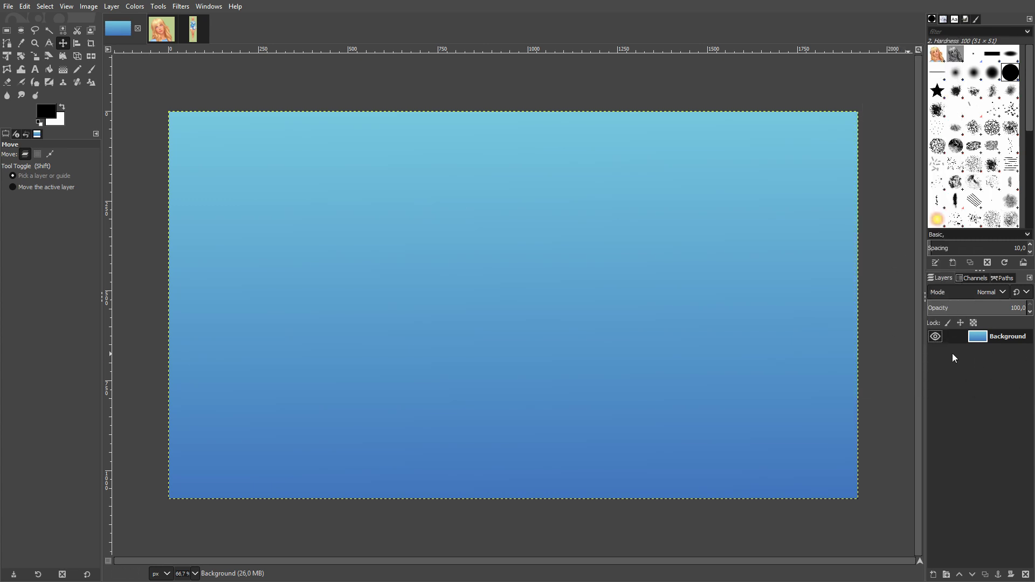
{"action": "right_click", "coordinate": [981, 412]}
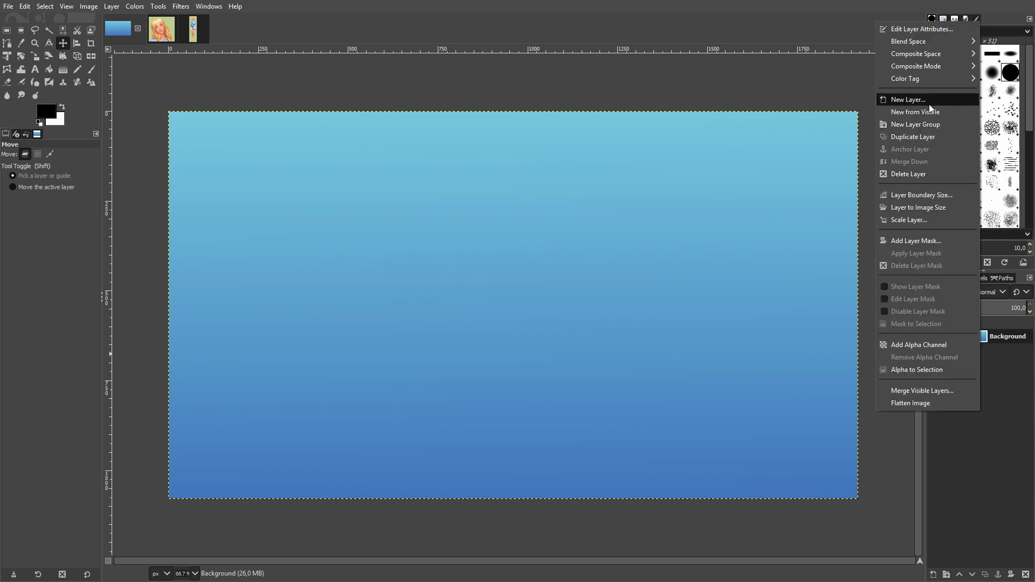
{"action": "left_click", "coordinate": [992, 397]}
{"action": "right_click", "coordinate": [991, 399]}
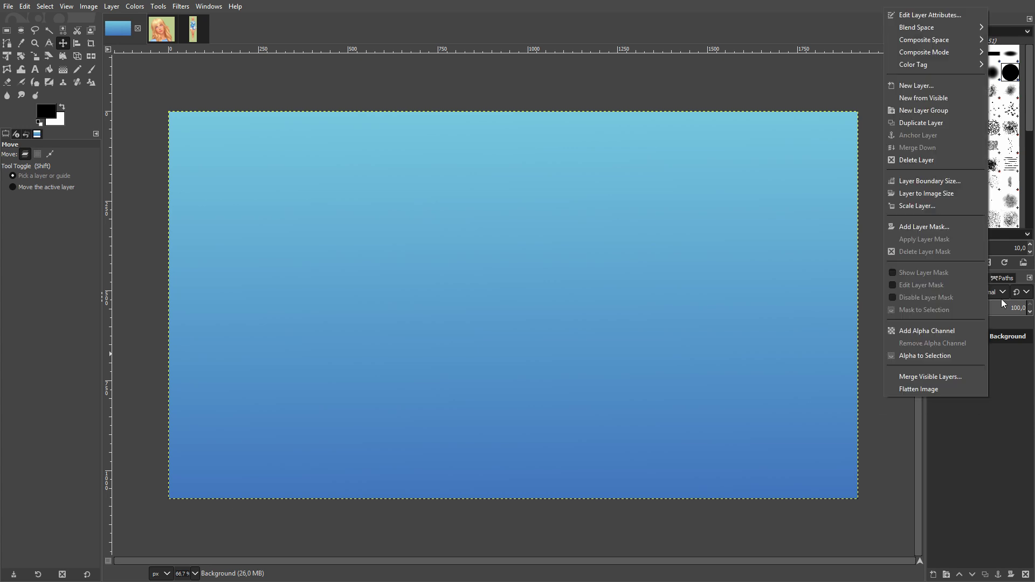
{"action": "left_click", "coordinate": [921, 88]}
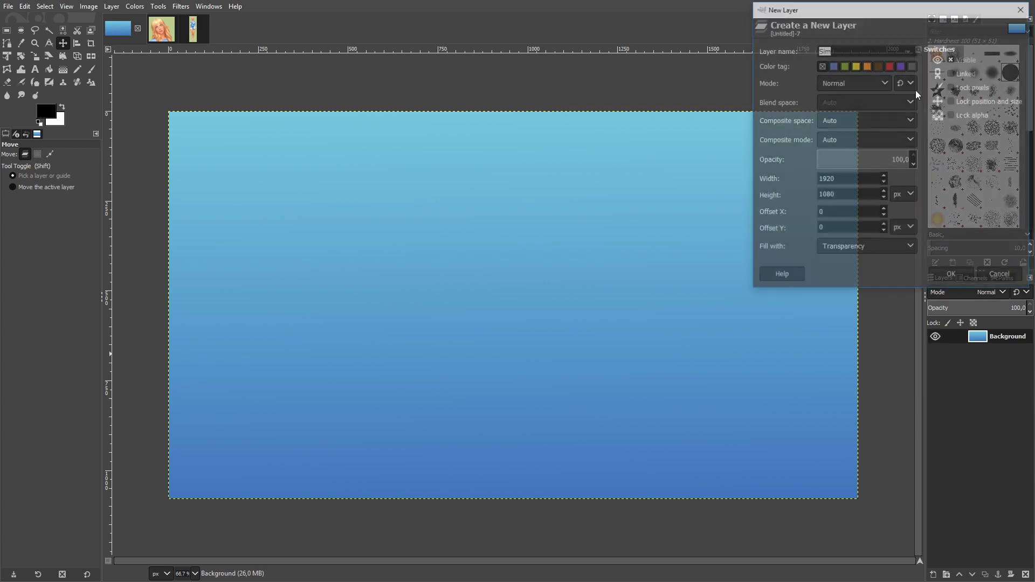
{"action": "type", "text": "Border"}
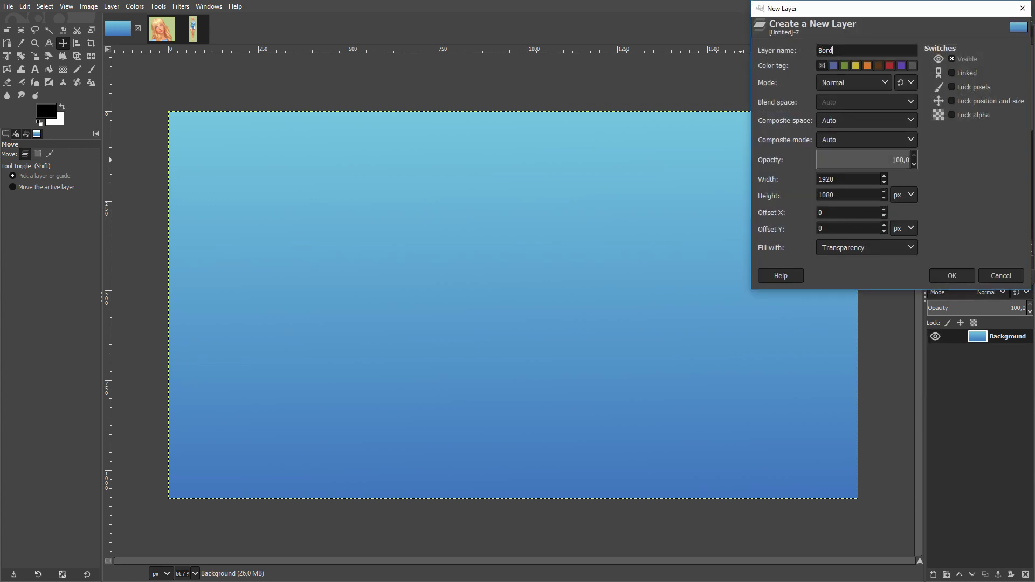
{"action": "key", "text": "Return"}
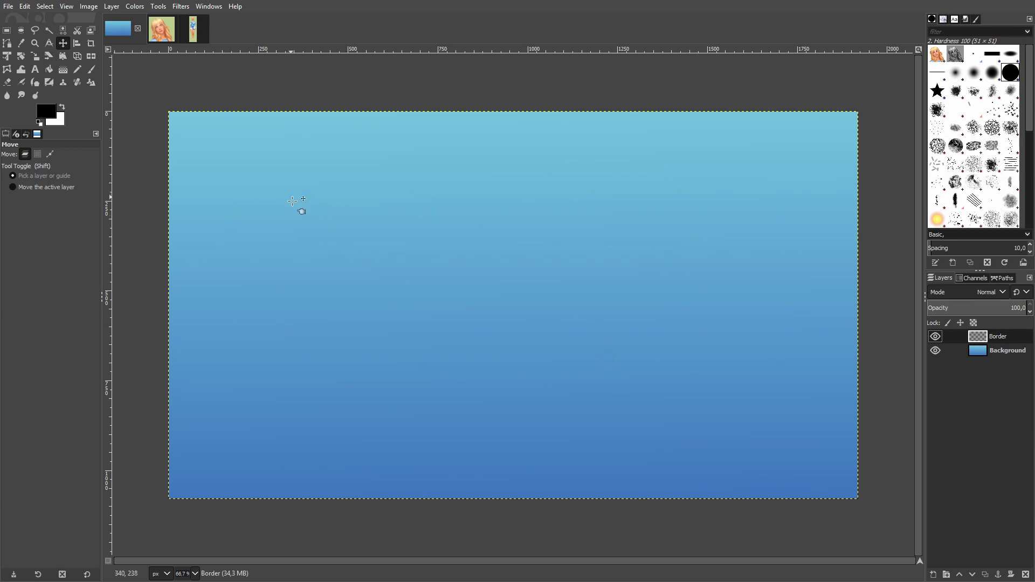
Fill the Border layer with the white background color
{"action": "key", "text": "ctrl+period"}
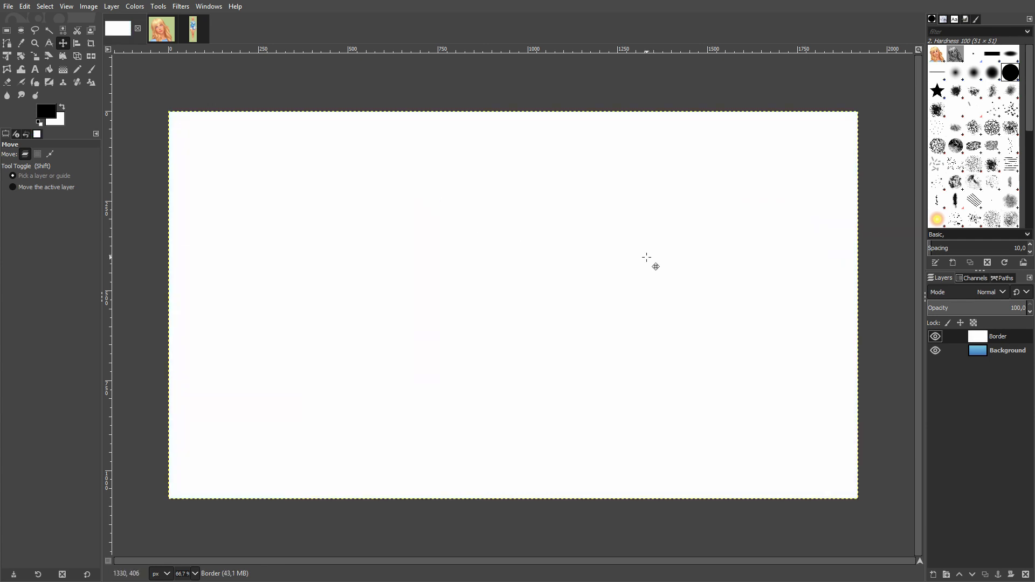
{"action": "left_click", "coordinate": [25, 8]}
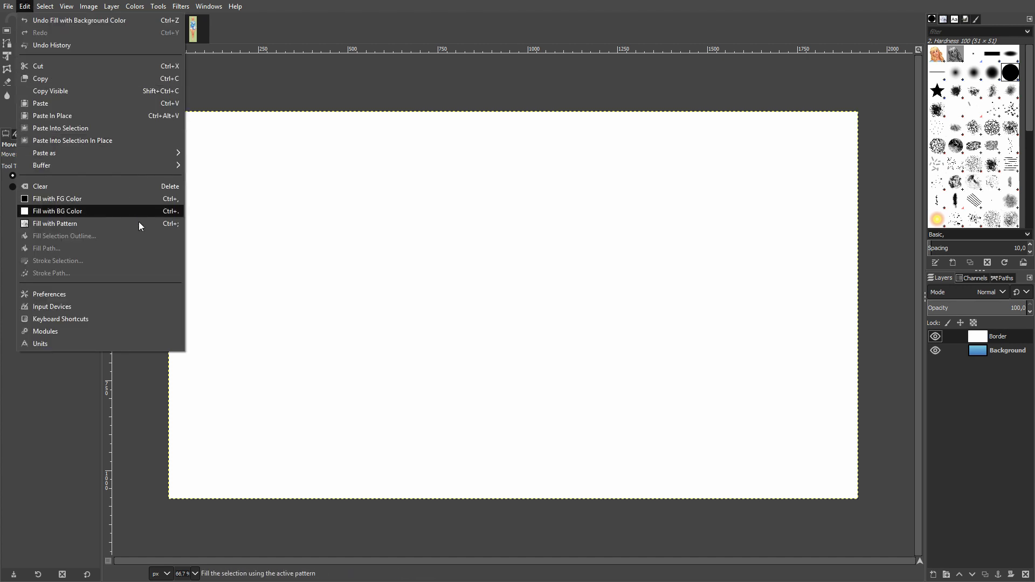
Create a selection from the Border layer's alpha channel
{"action": "left_click", "coordinate": [659, 5]}
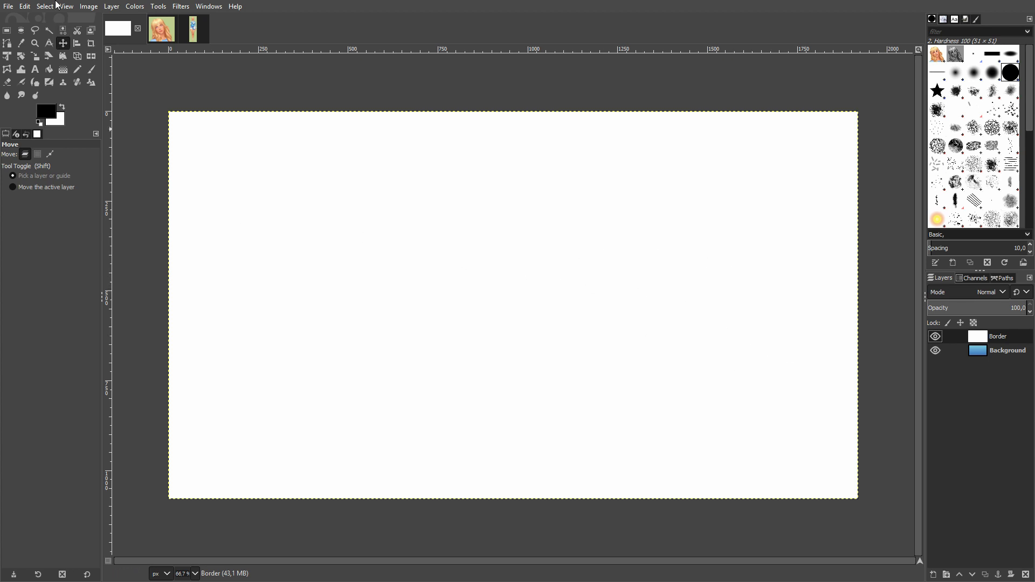
{"action": "right_click", "coordinate": [1002, 343]}
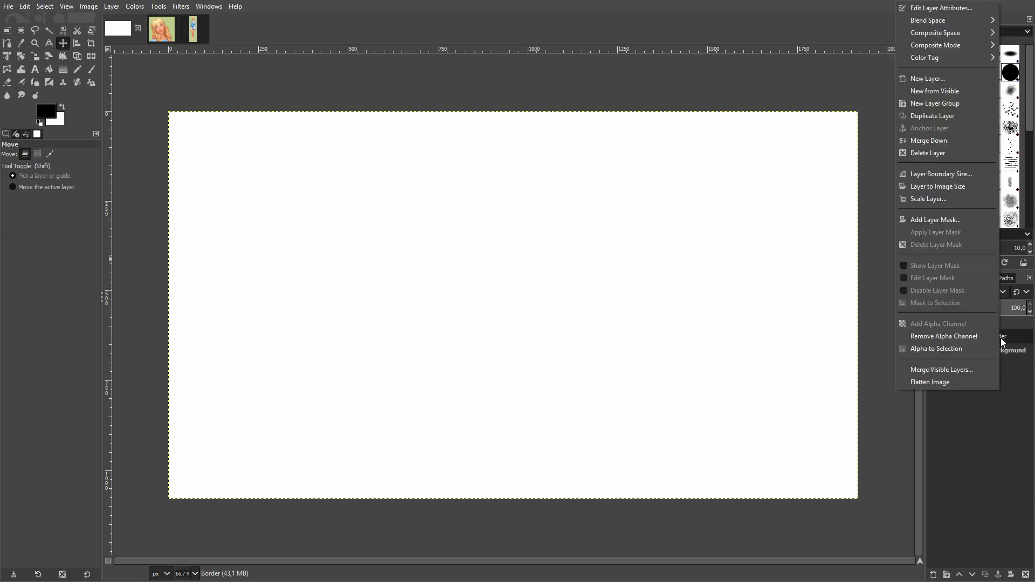
{"action": "left_click", "coordinate": [1011, 337]}
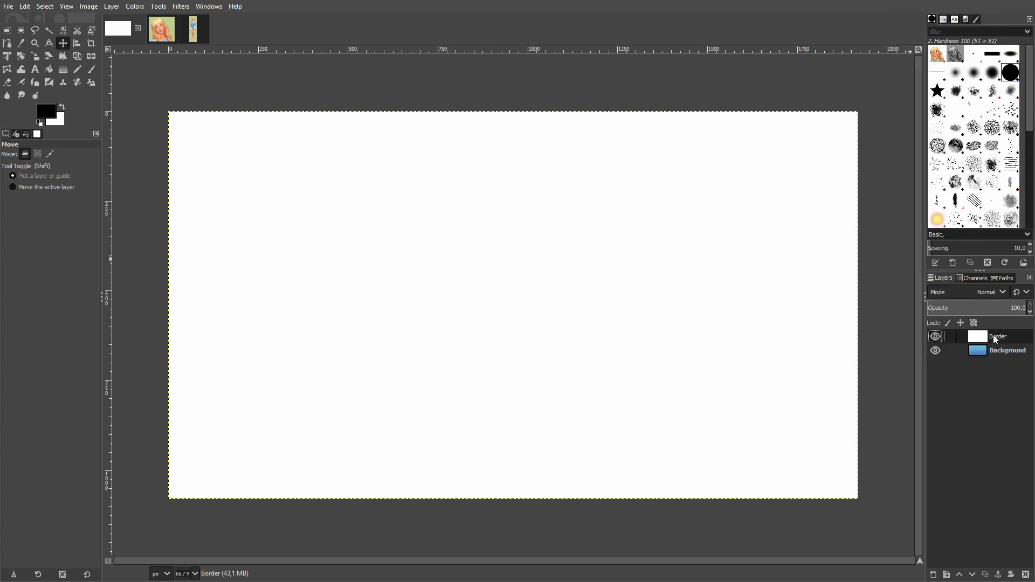
{"action": "right_click", "coordinate": [993, 335]}
{"action": "left_click", "coordinate": [948, 349]}
Shrink the selection on the Border layer by 25 px
{"action": "left_click", "coordinate": [42, 7]}
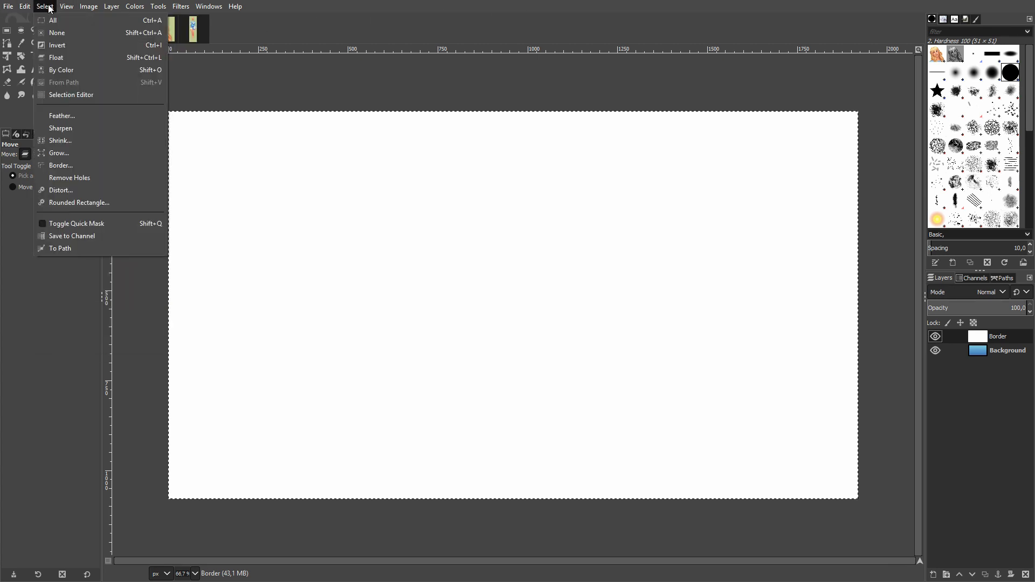
{"action": "left_click", "coordinate": [60, 143]}
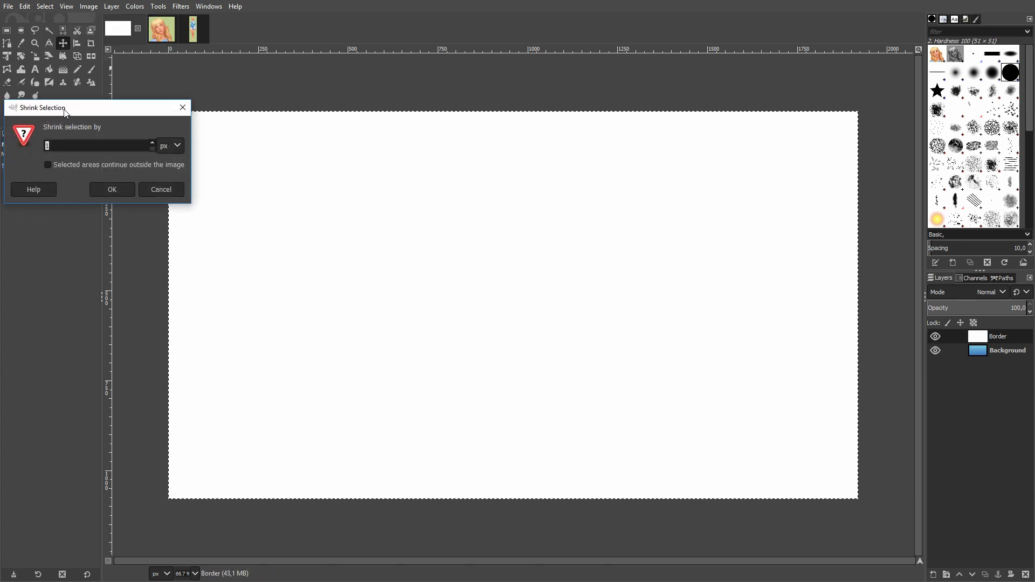
{"action": "left_click_drag", "start_coordinate": [537, 132], "coordinate": [516, 128]}
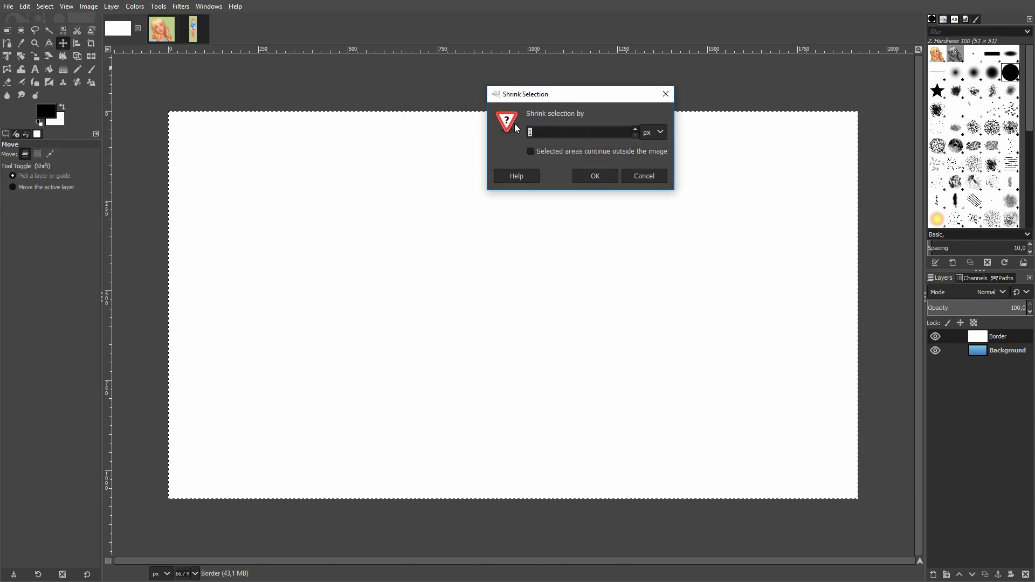
{"action": "type", "text": "25"}
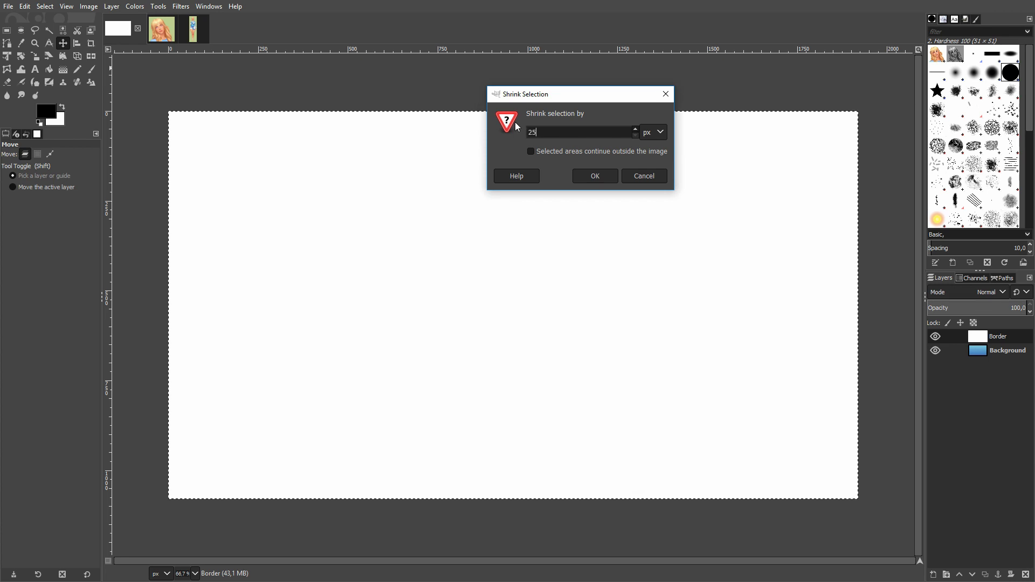
{"action": "key", "text": "Return"}
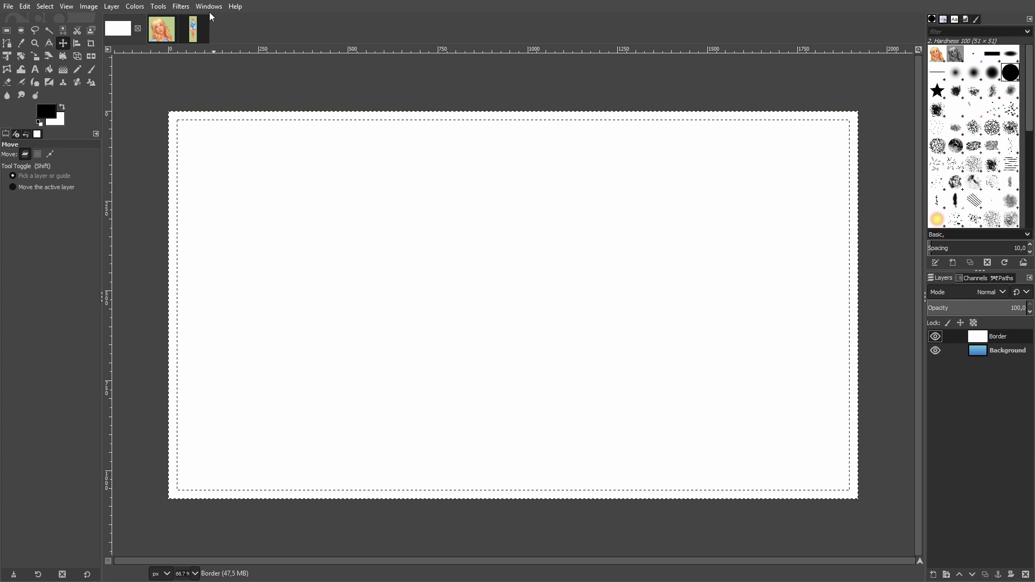
With the selection inverted, clear the 25 px outer margin of the white Border layer and deselect
{"action": "left_click", "coordinate": [44, 6]}
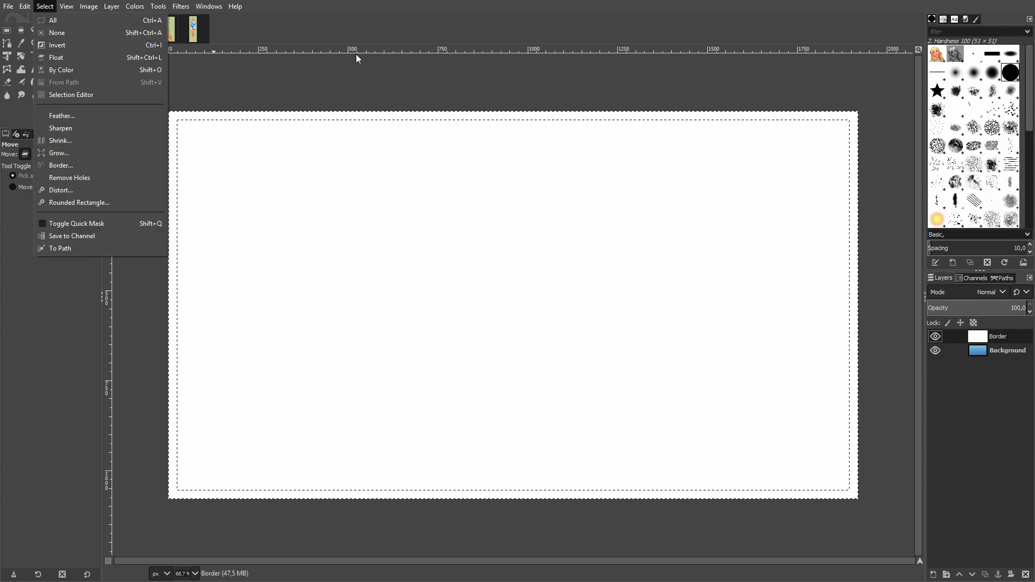
{"action": "left_click", "coordinate": [371, 4]}
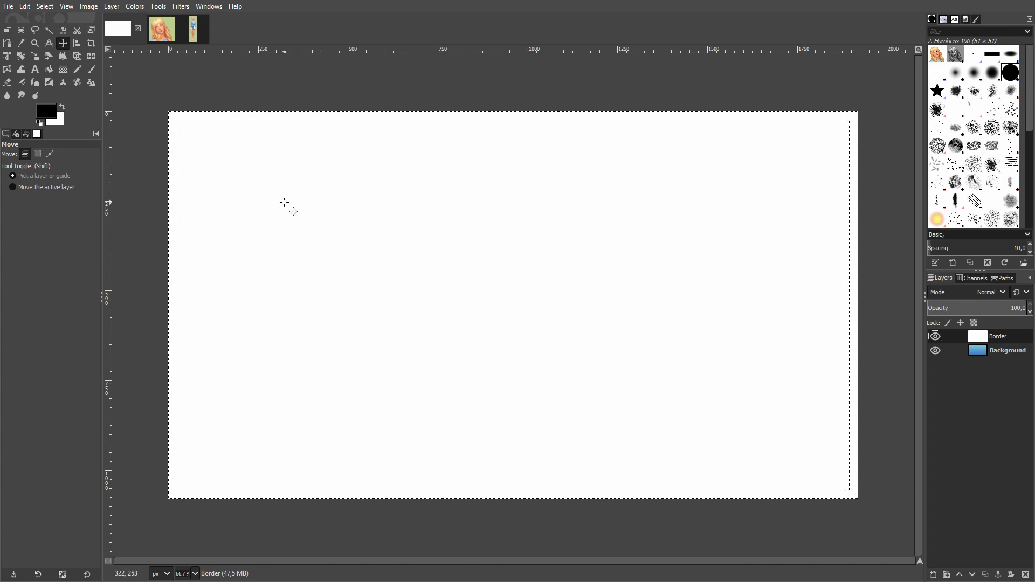
{"action": "key", "text": "Delete"}
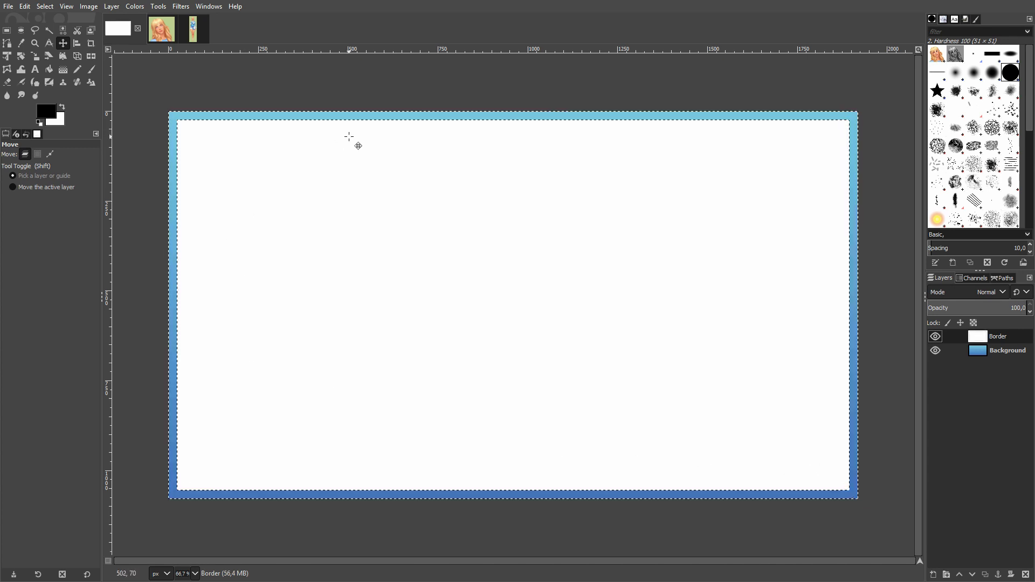
{"action": "key", "text": "ctrl+shift+a"}
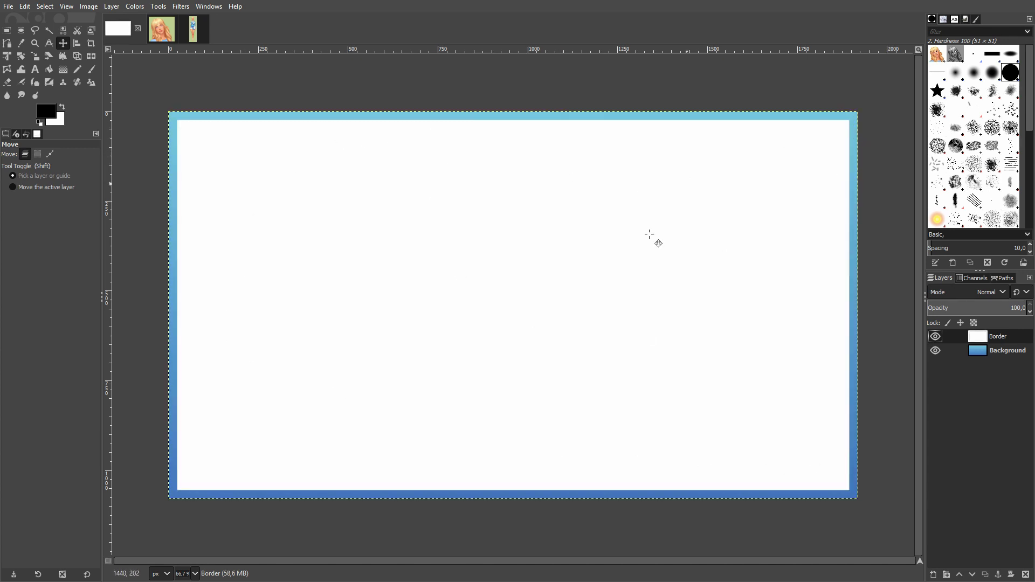
Hollow out the white Border rectangle by clearing its alpha selection shrunk by 20 px, and deselect
{"action": "right_click", "coordinate": [998, 336]}
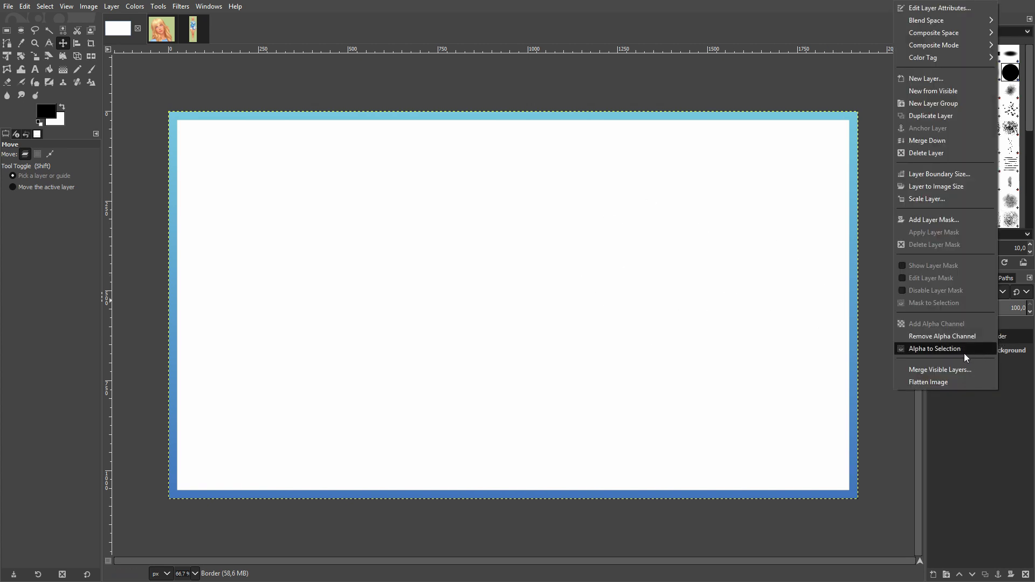
{"action": "left_click", "coordinate": [964, 353]}
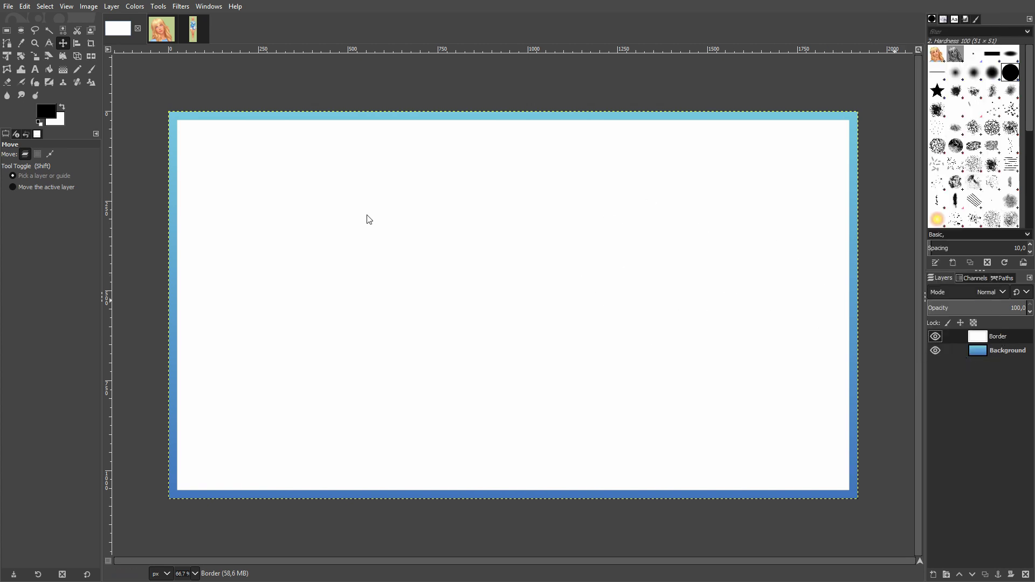
{"action": "left_click", "coordinate": [51, 6]}
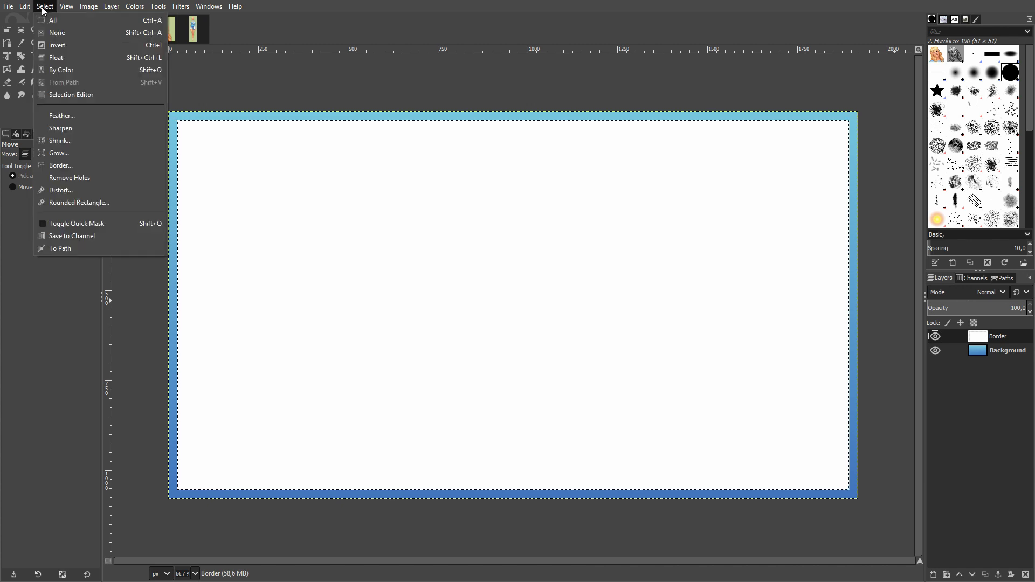
{"action": "left_click", "coordinate": [69, 141]}
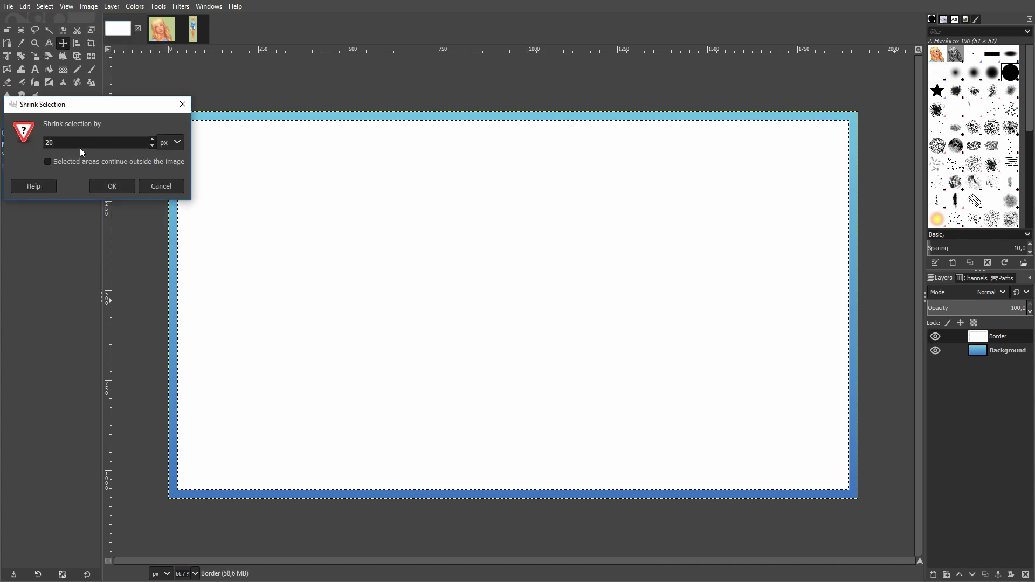
{"action": "key", "text": "Return"}
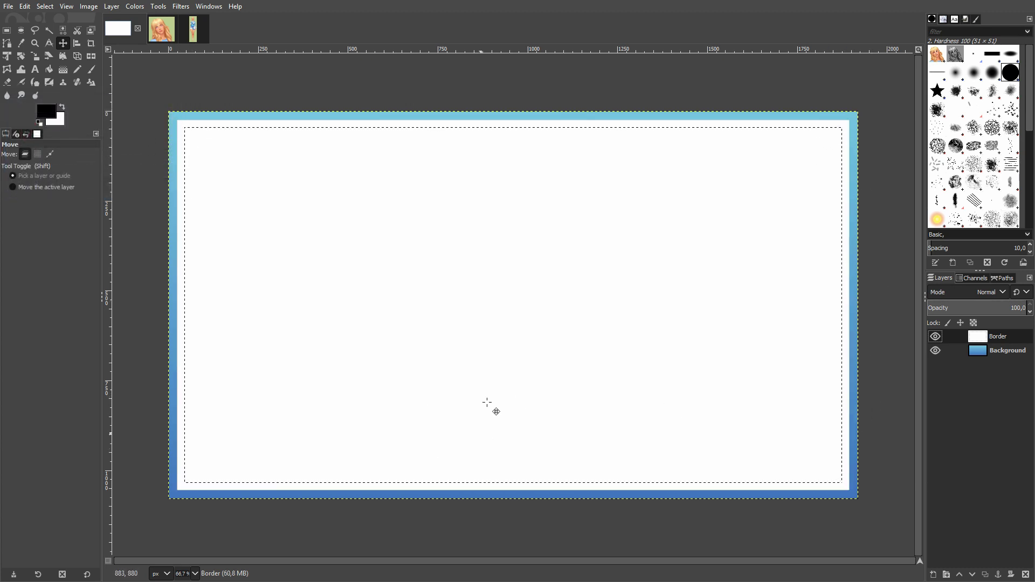
{"action": "key", "text": "Delete"}
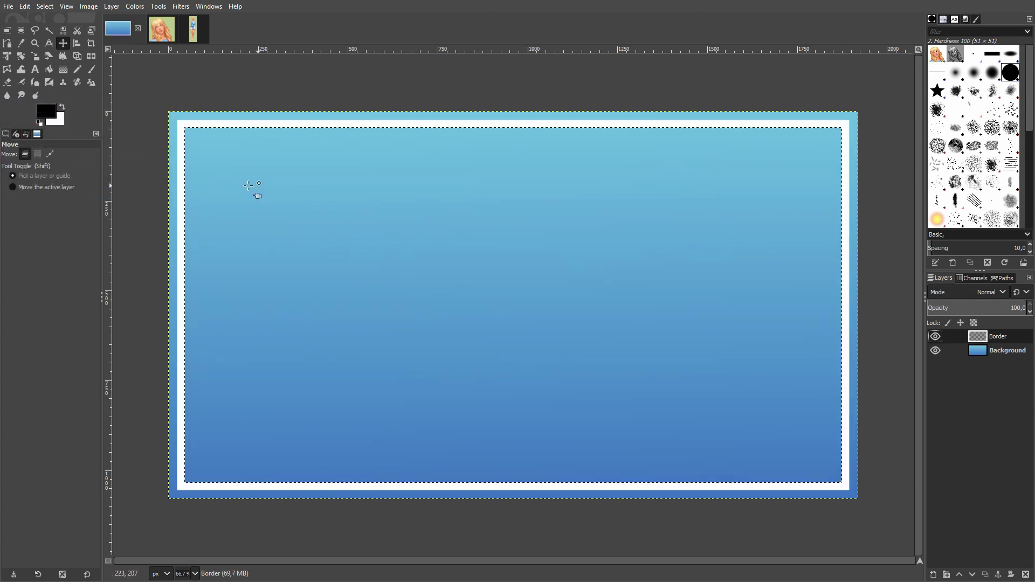
{"action": "key", "text": "ctrl+shift+a"}
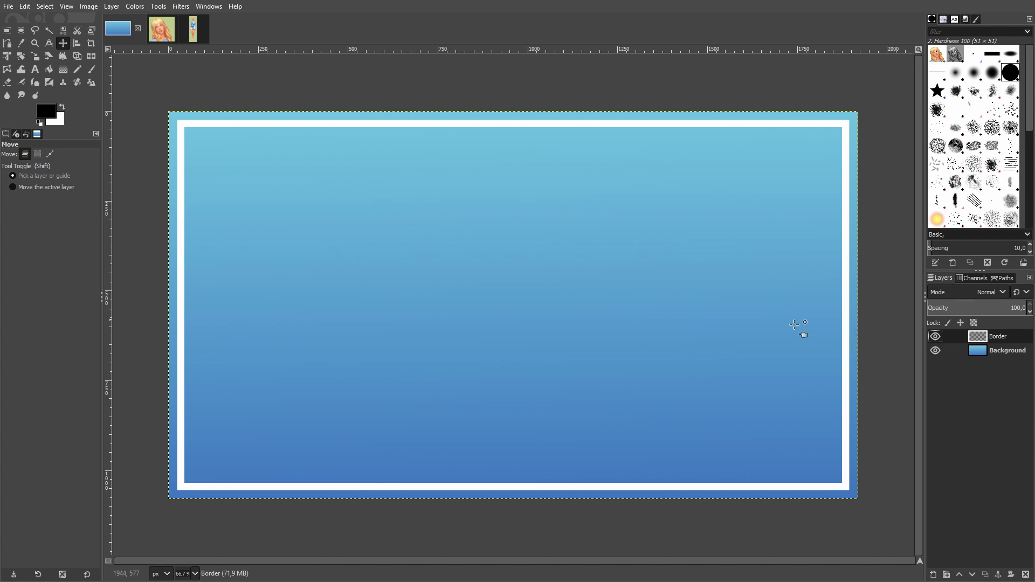
Start a Drop Shadow on the Border layer and set its blur radius to 0
{"action": "left_click", "coordinate": [182, 8]}
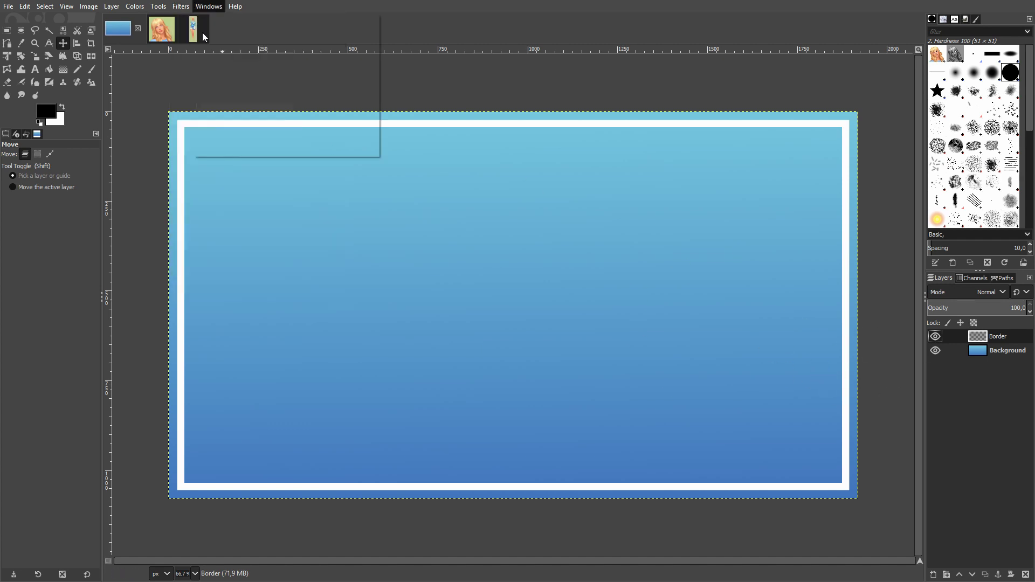
{"action": "mouse_move", "coordinate": [216, 117]}
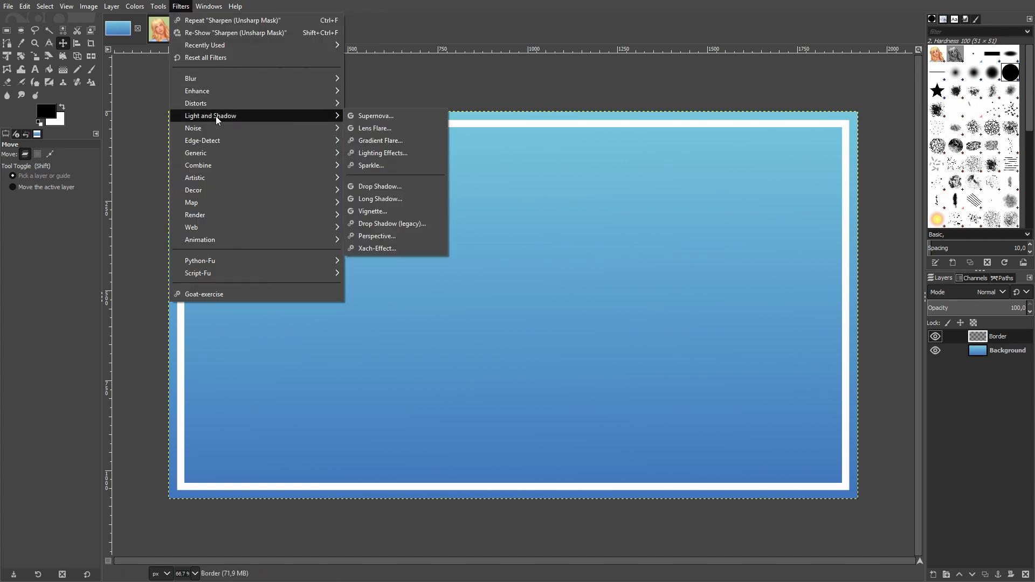
{"action": "left_click", "coordinate": [388, 188]}
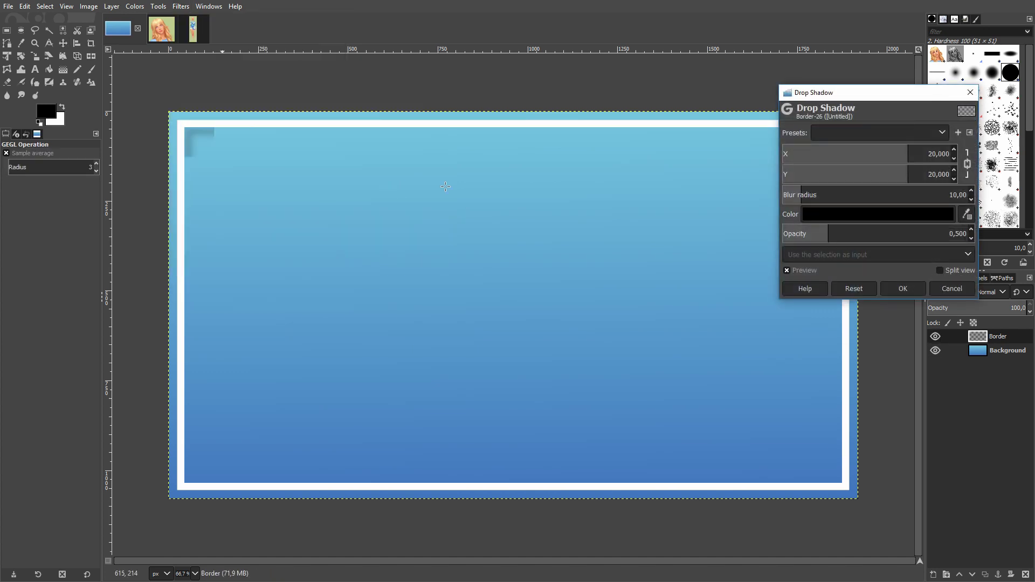
{"action": "left_click_drag", "start_coordinate": [801, 194], "coordinate": [762, 196]}
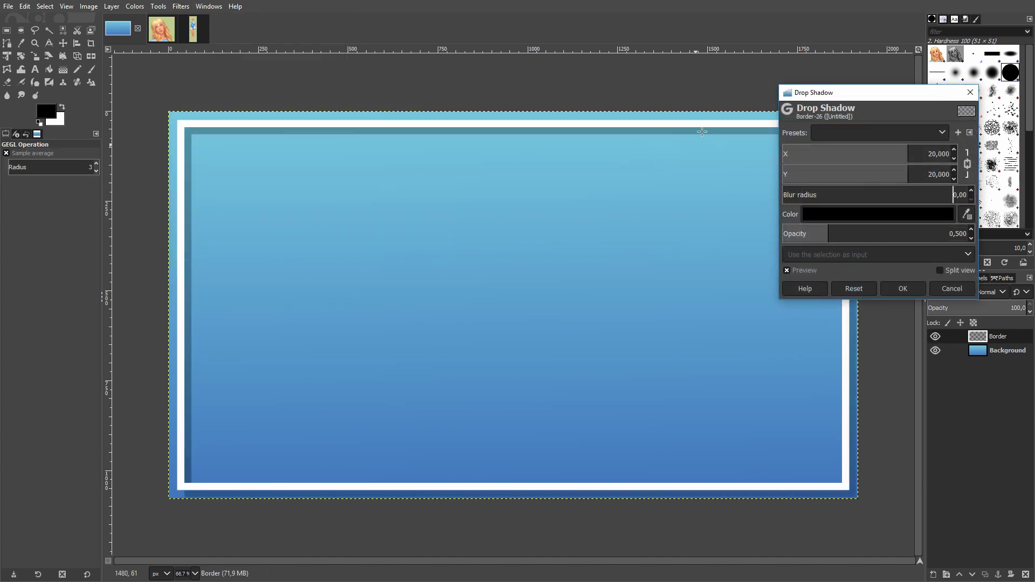
{"action": "left_click_drag", "start_coordinate": [836, 93], "coordinate": [478, 108]}
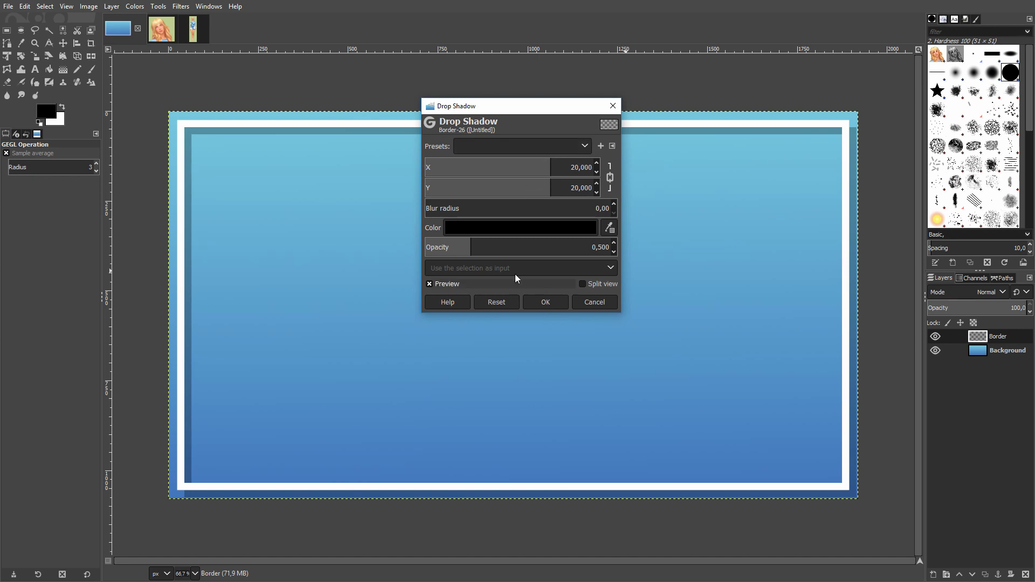
Set the shadow's opacity to 0.959 and its X and Y offsets to 10, and apply it to the Border layer
{"action": "left_click_drag", "start_coordinate": [504, 247], "coordinate": [517, 248]}
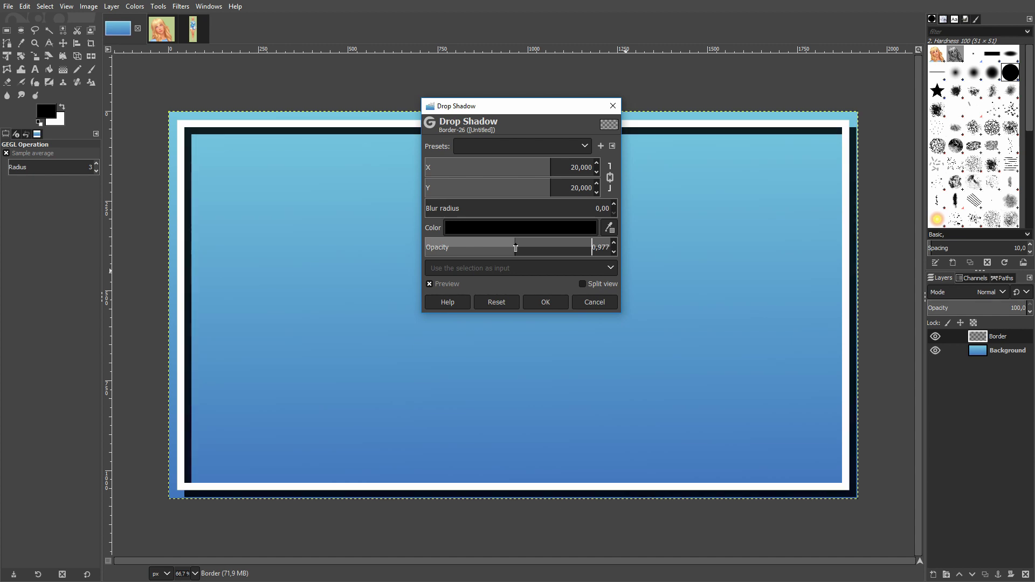
{"action": "left_click", "coordinate": [614, 252]}
{"action": "left_click", "coordinate": [615, 252]}
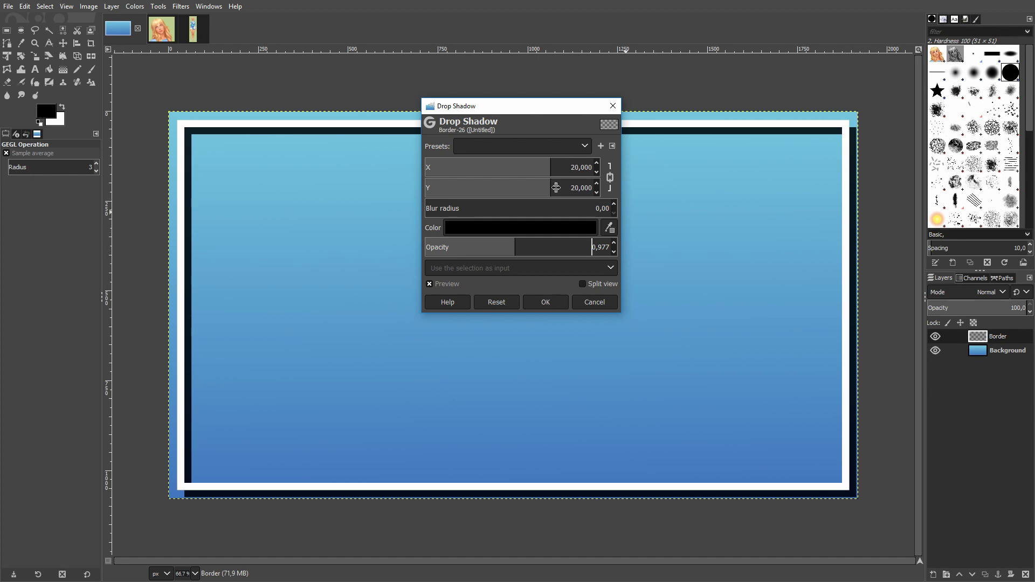
{"action": "left_click_drag", "start_coordinate": [556, 187], "coordinate": [542, 187]}
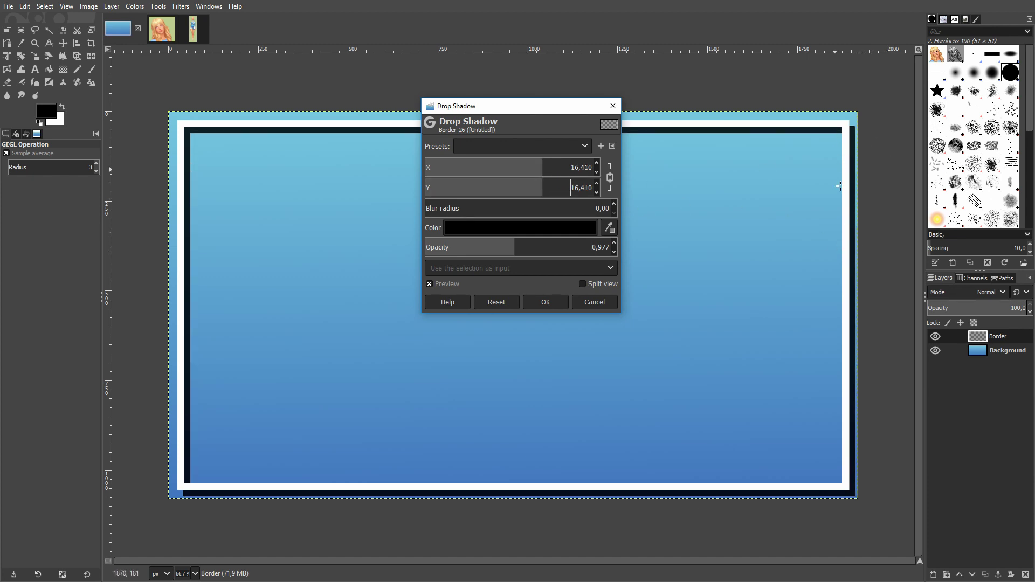
{"action": "left_click", "coordinate": [513, 243]}
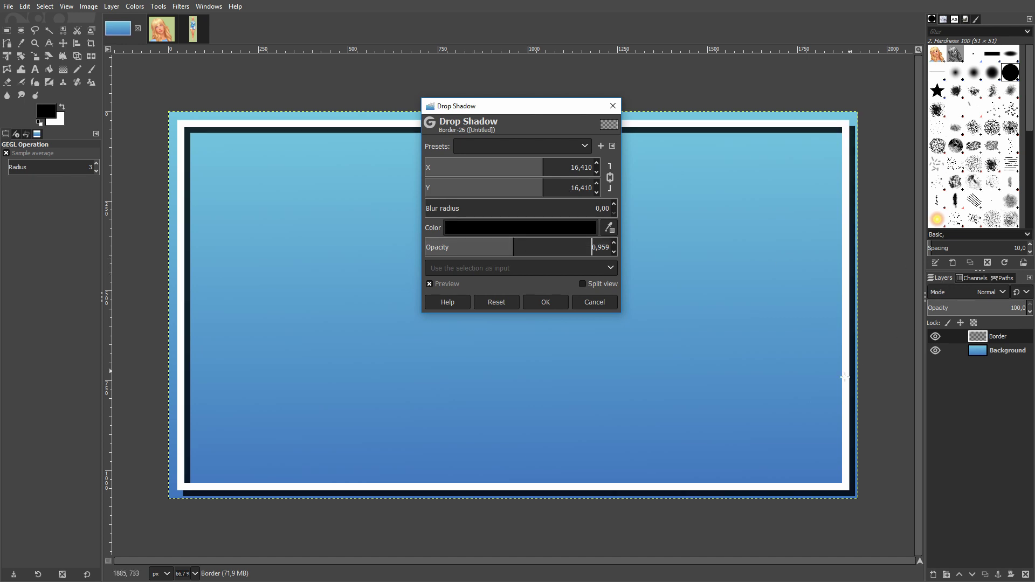
{"action": "mouse_move", "coordinate": [541, 186]}
{"action": "left_mouse_down"}
{"action": "mouse_move", "coordinate": [525, 190]}
{"action": "mouse_move", "coordinate": [564, 189]}
{"action": "mouse_move", "coordinate": [519, 179]}
{"action": "mouse_move", "coordinate": [531, 179]}
{"action": "left_mouse_up"}
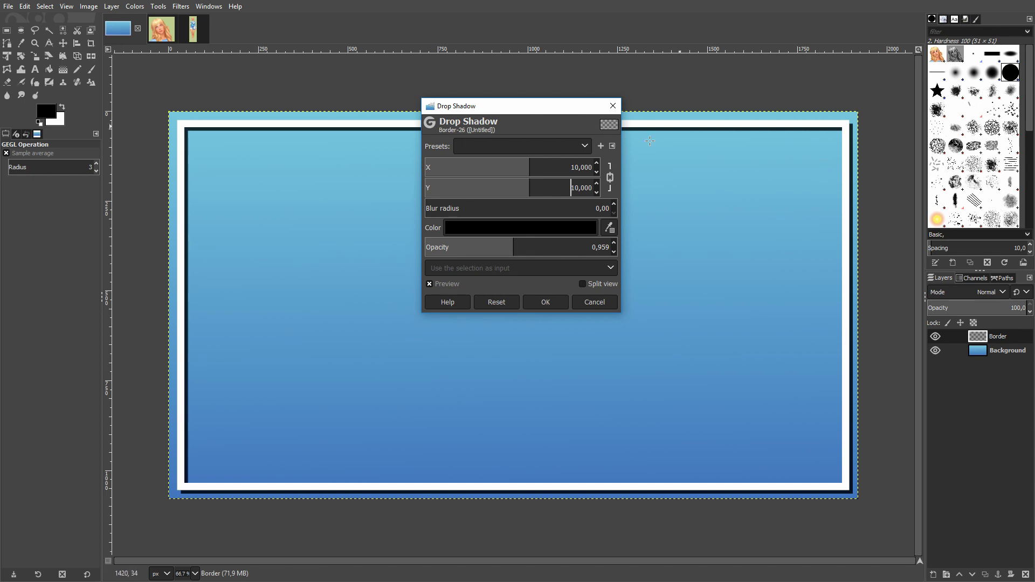
{"action": "left_click", "coordinate": [546, 303]}
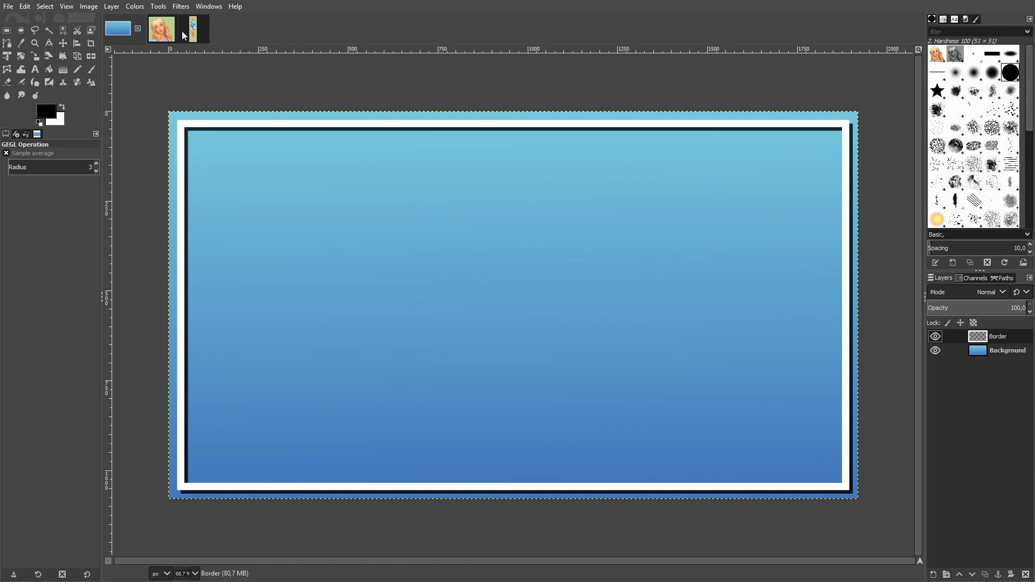
In the aspen 1.png portrait, select the green background by color, delete it, and deselect
{"action": "left_click", "coordinate": [163, 35]}
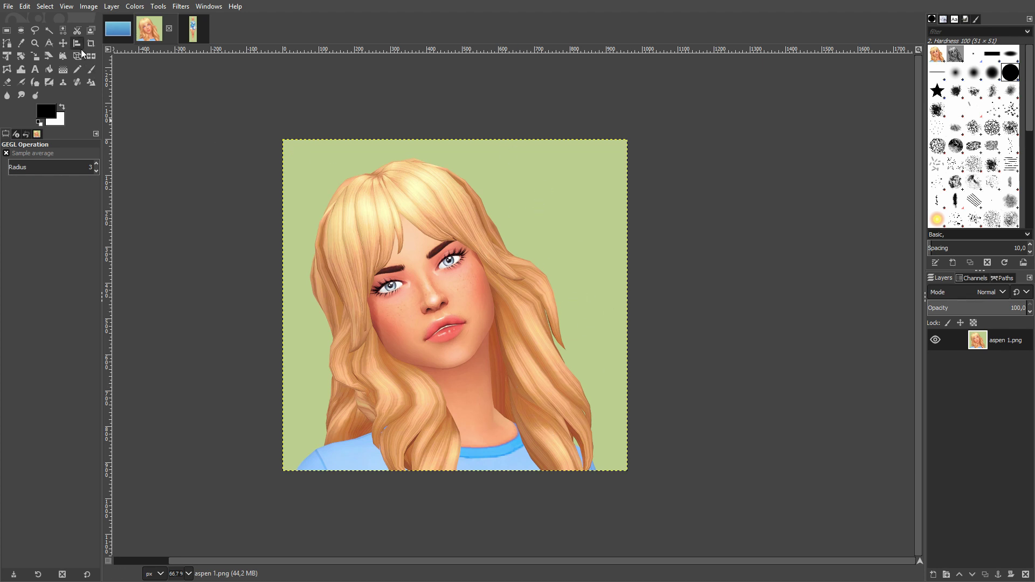
{"action": "left_click", "coordinate": [63, 31]}
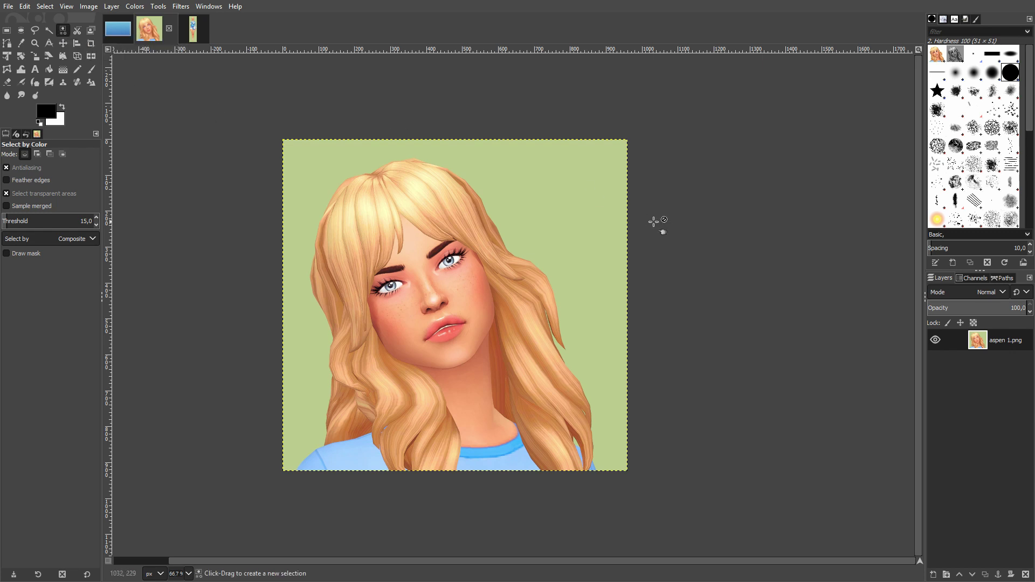
{"action": "left_click", "coordinate": [546, 200]}
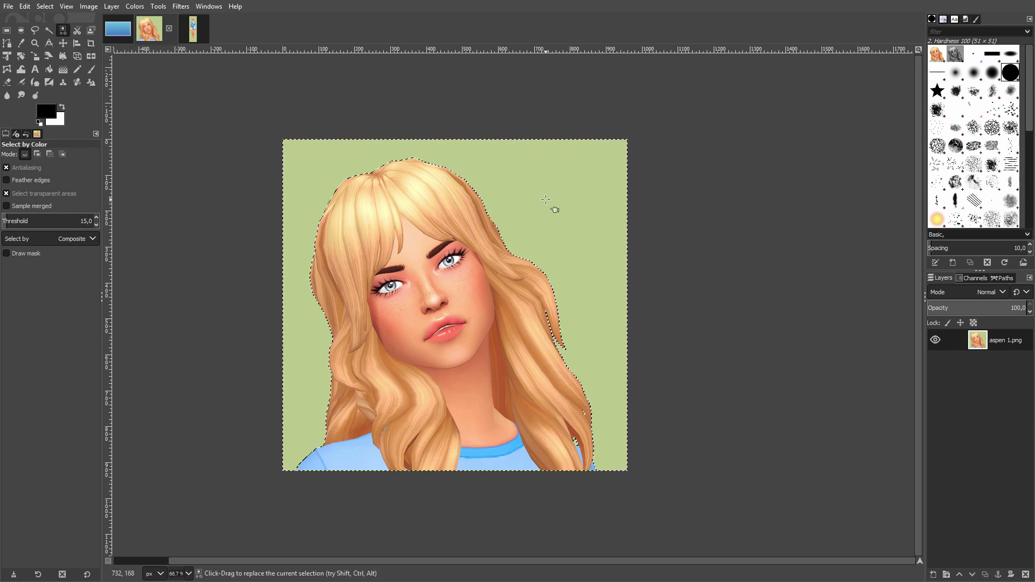
{"action": "key", "text": "Delete"}
{"action": "key", "text": "ctrl+shift+a"}
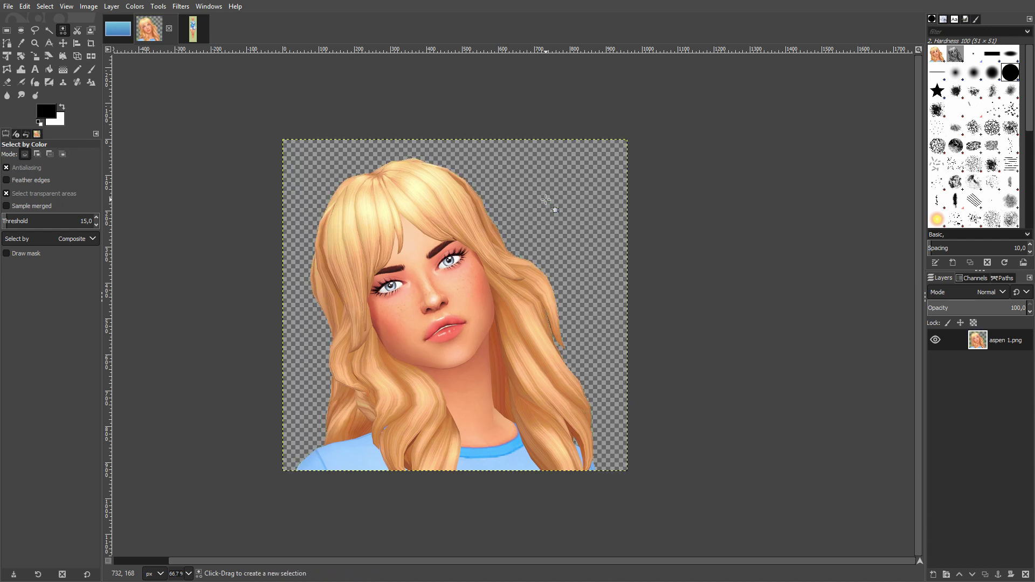
{"action": "scroll", "coordinate": [470, 268], "scroll_direction": "up", "scroll_amount": 4}
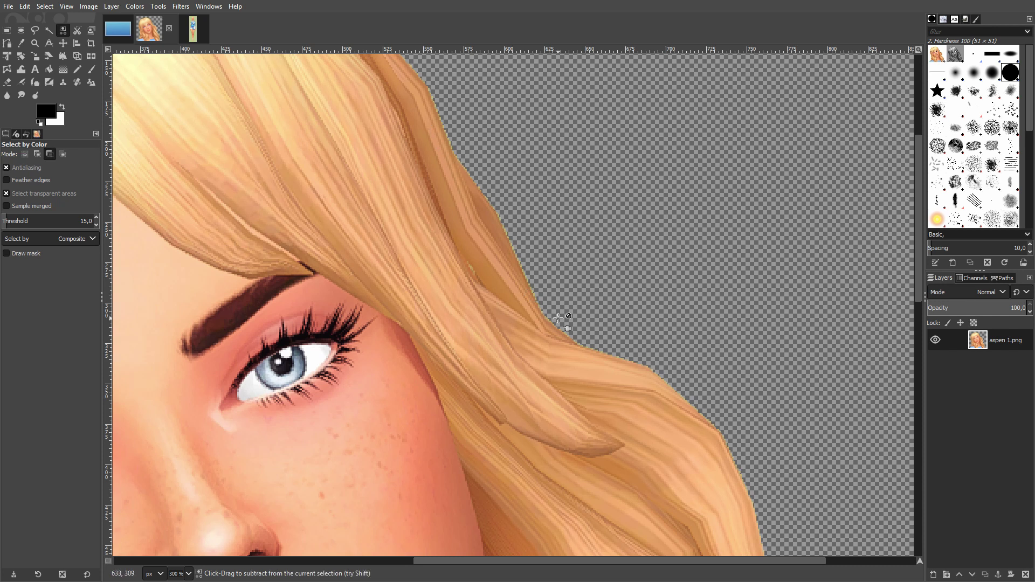
Create a selection from the aspen 1.png portrait's alpha, shrink it by 1 px, and invert it
{"action": "scroll", "coordinate": [558, 322], "scroll_direction": "down", "scroll_amount": 3}
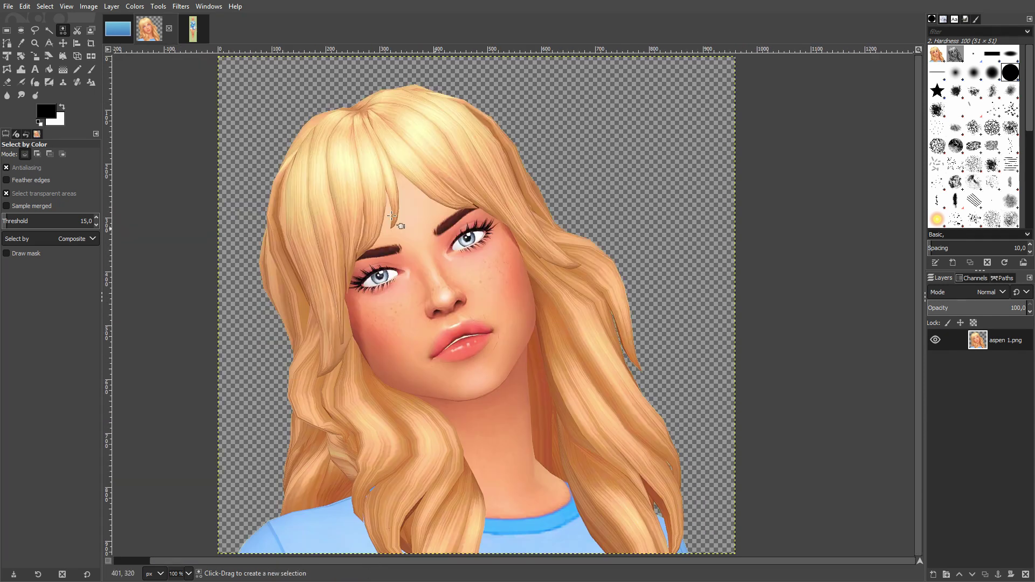
{"action": "scroll", "coordinate": [500, 319], "scroll_direction": "down", "scroll_amount": 1}
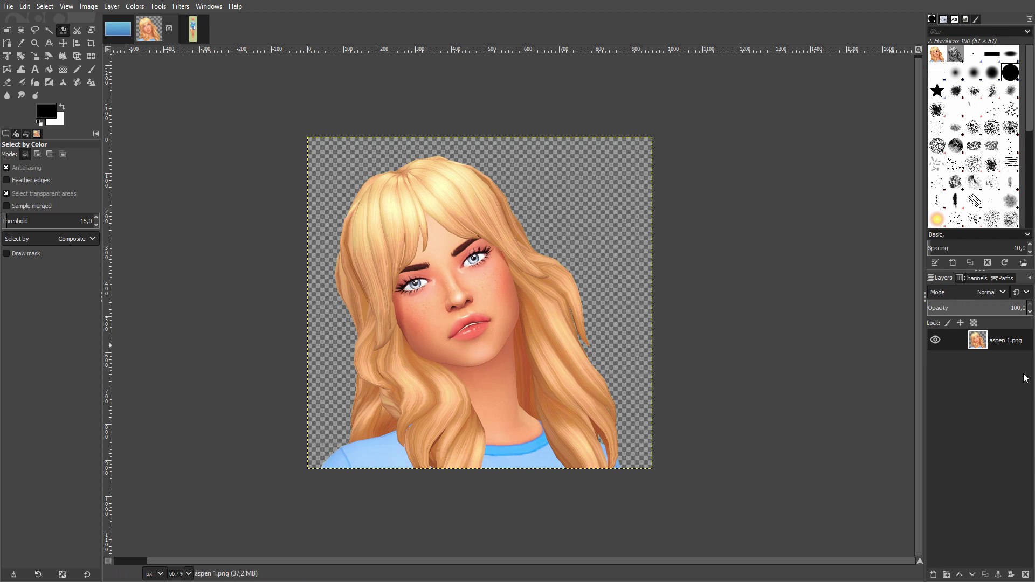
{"action": "right_click", "coordinate": [999, 341]}
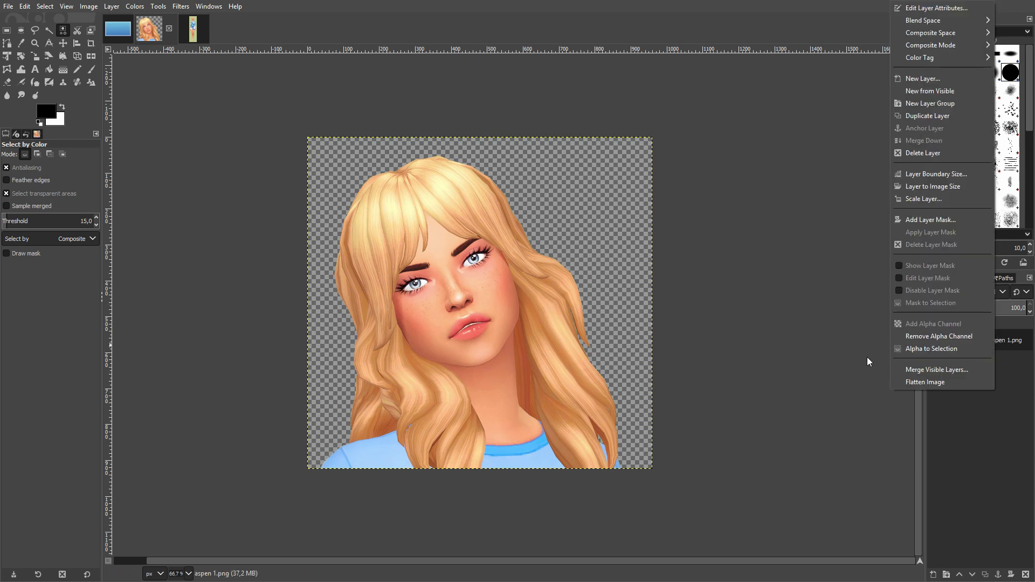
{"action": "left_click", "coordinate": [914, 352]}
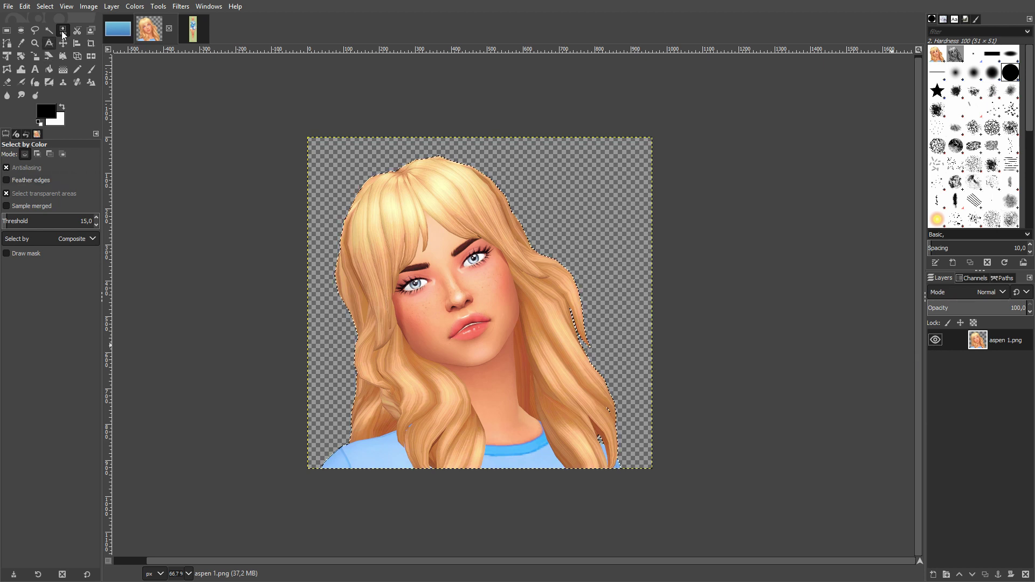
{"action": "left_click", "coordinate": [45, 6]}
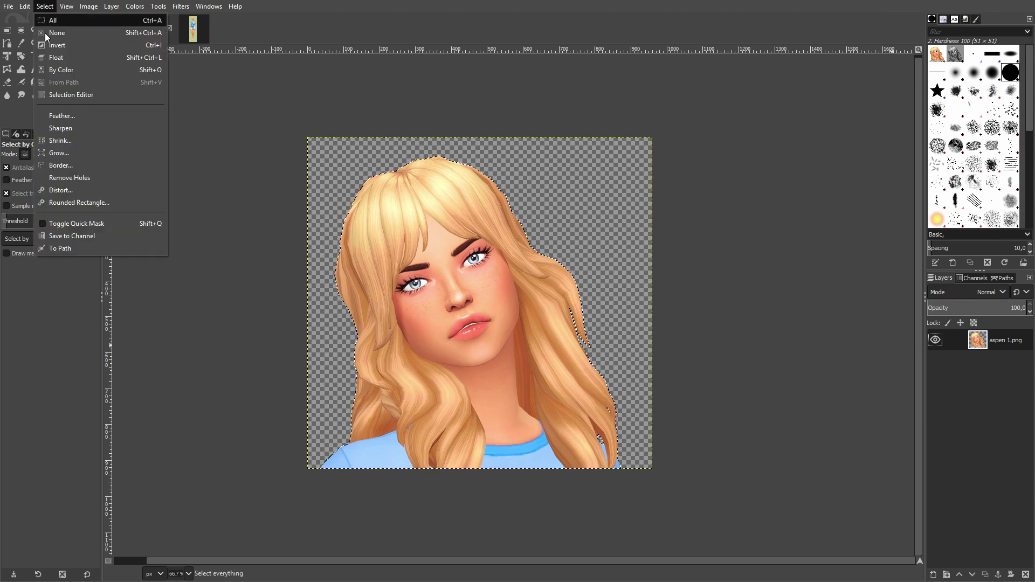
{"action": "left_click", "coordinate": [58, 138]}
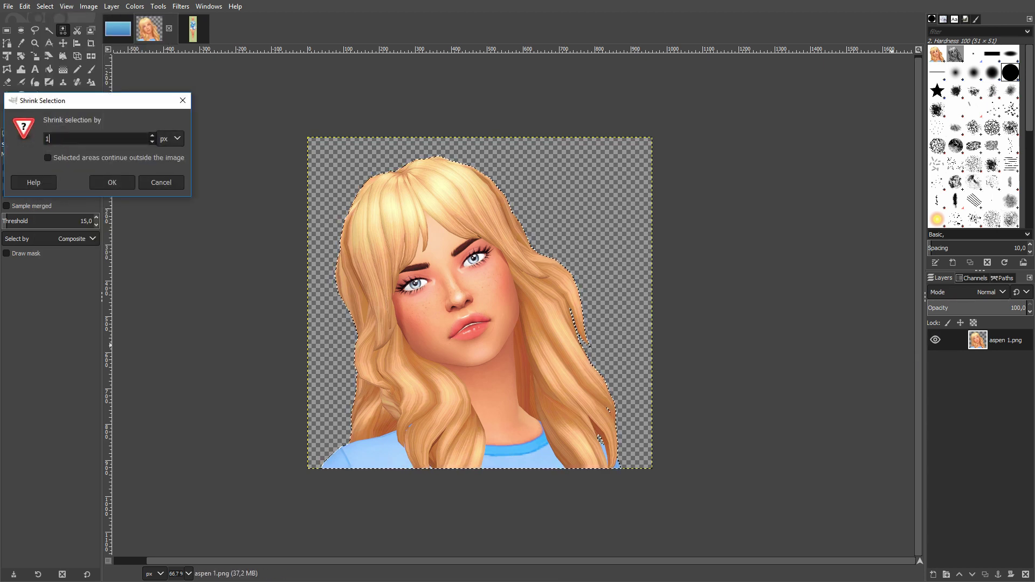
{"action": "key", "text": "Return"}
{"action": "left_click", "coordinate": [44, 6]}
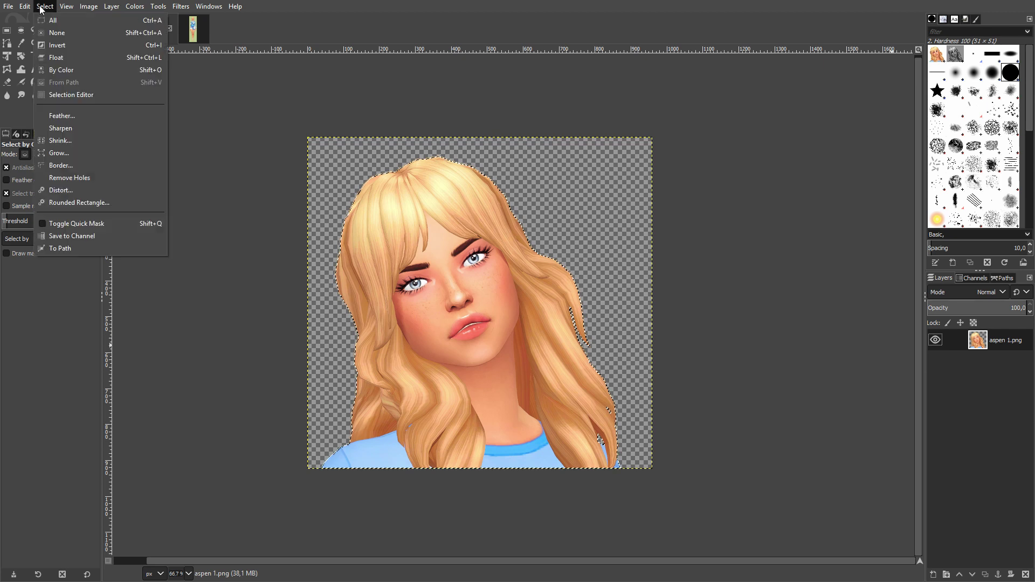
{"action": "left_click", "coordinate": [64, 50]}
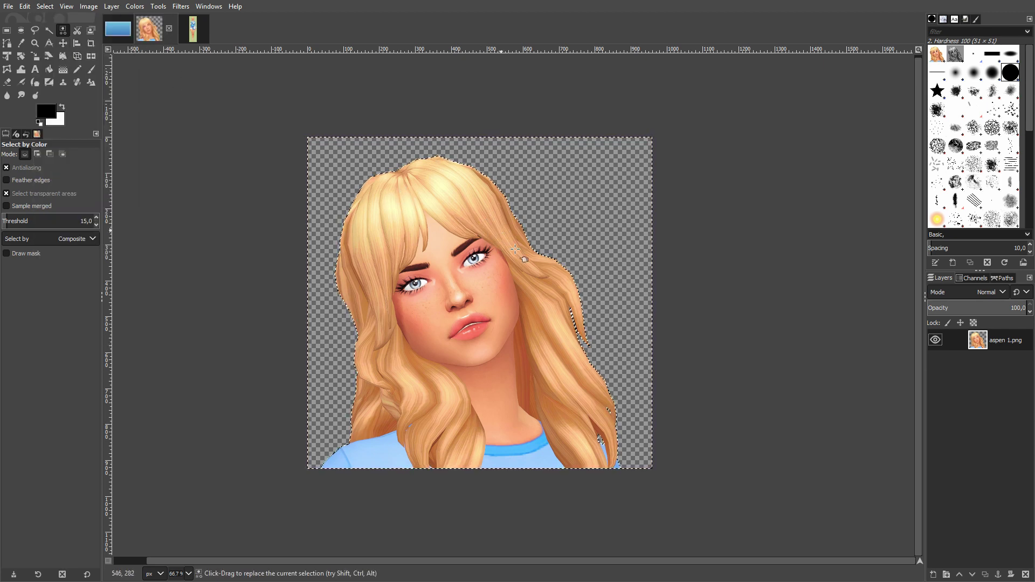
Trim the fringe around the portrait's hair and shoulders by clearing the inverted selection, and deselect
{"action": "scroll", "coordinate": [602, 265], "scroll_direction": "up", "scroll_amount": 4}
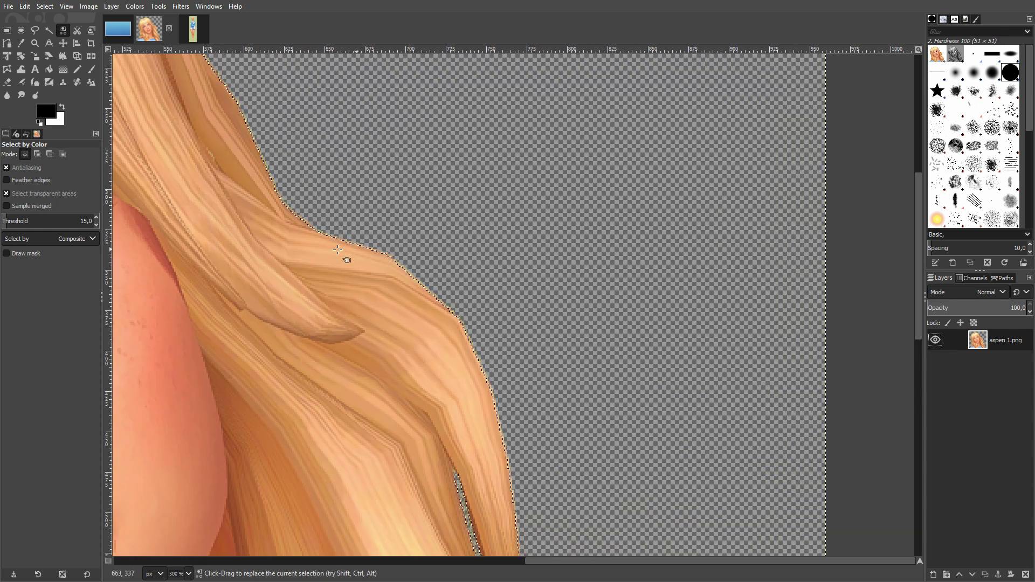
{"action": "scroll", "coordinate": [497, 296], "scroll_direction": "down", "scroll_amount": 10}
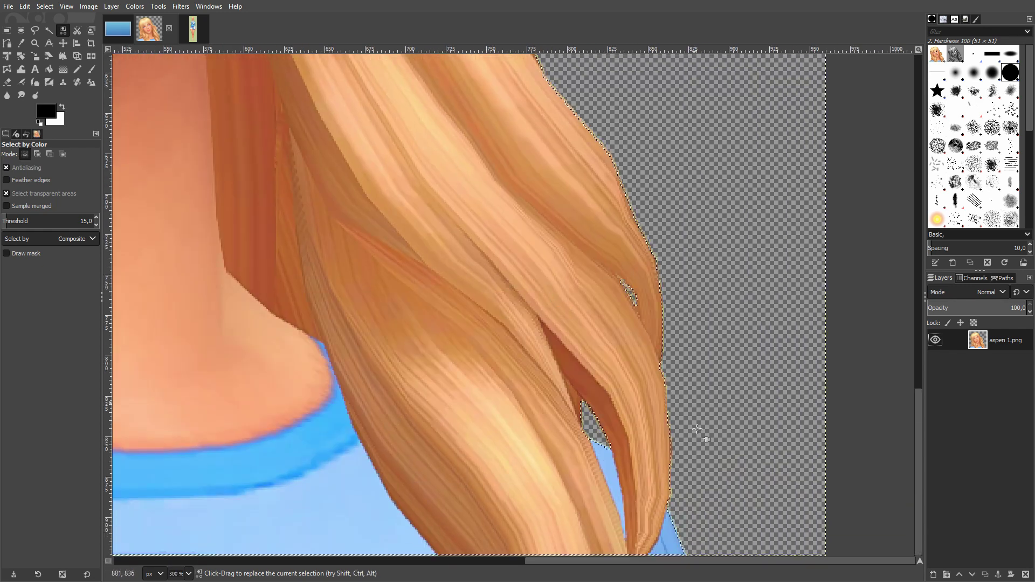
{"action": "scroll", "coordinate": [551, 293], "scroll_direction": "up", "scroll_amount": 3}
{"action": "scroll", "coordinate": [551, 288], "scroll_direction": "down", "scroll_amount": 6}
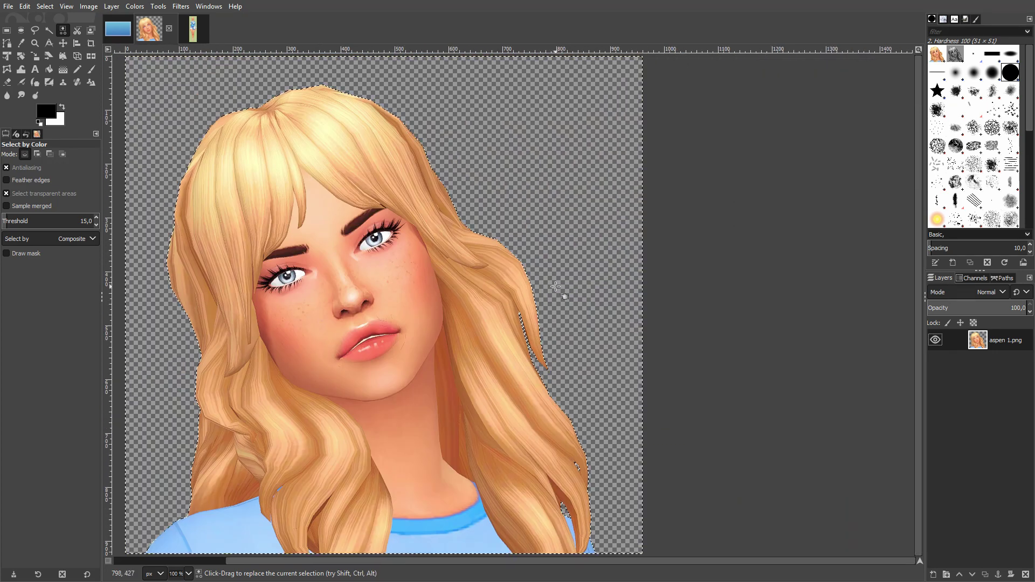
{"action": "scroll", "coordinate": [556, 286], "scroll_direction": "up", "scroll_amount": 2}
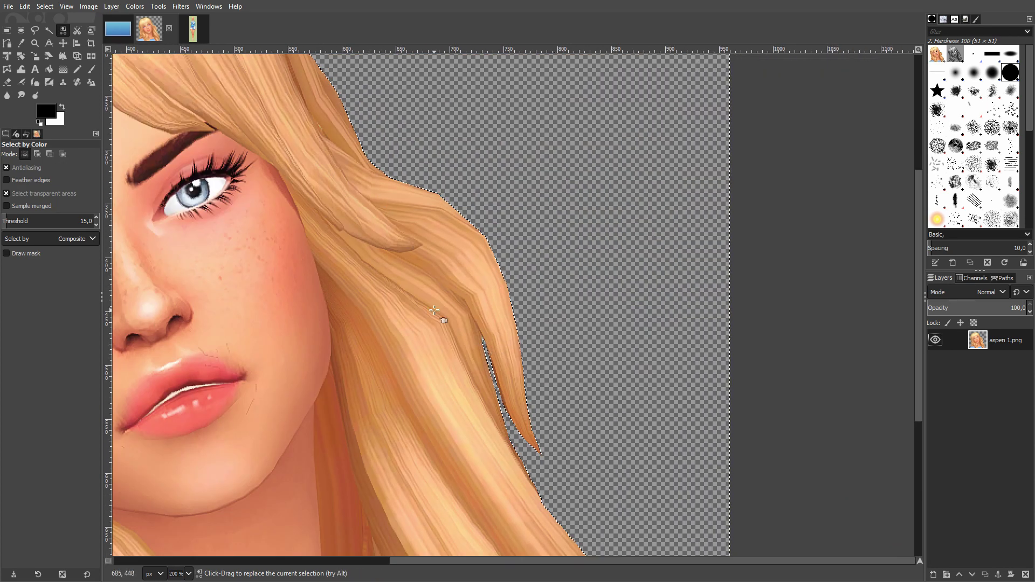
{"action": "key", "text": "ctrl+shift+a"}
{"action": "scroll", "coordinate": [352, 252], "scroll_direction": "down", "scroll_amount": 3}
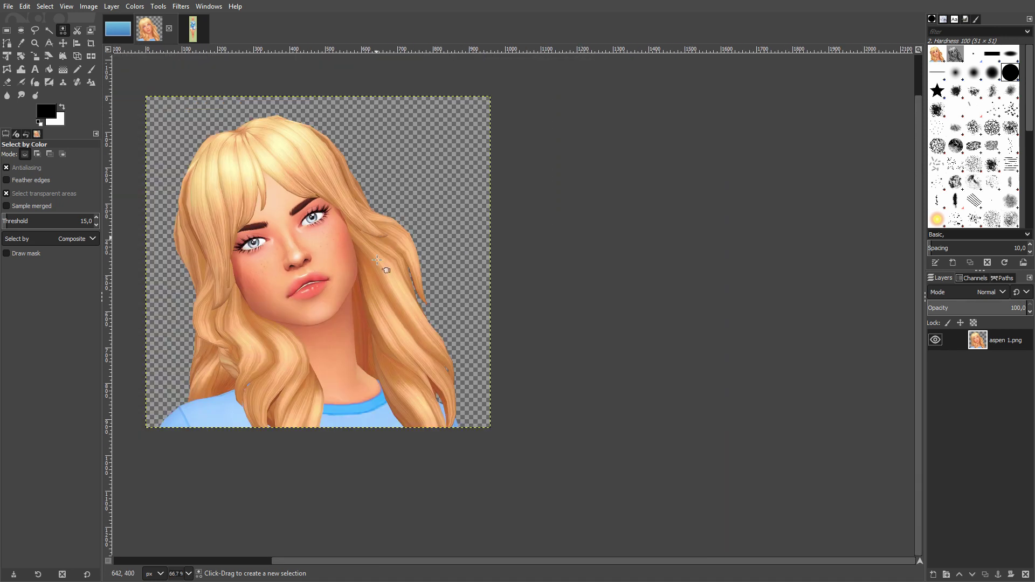
Copy the cut-out portrait and add a transparent 1920 × 1080 px layer named Sim above Border in the blue gradient image
{"action": "left_click_drag", "start_coordinate": [352, 561], "coordinate": [265, 561]}
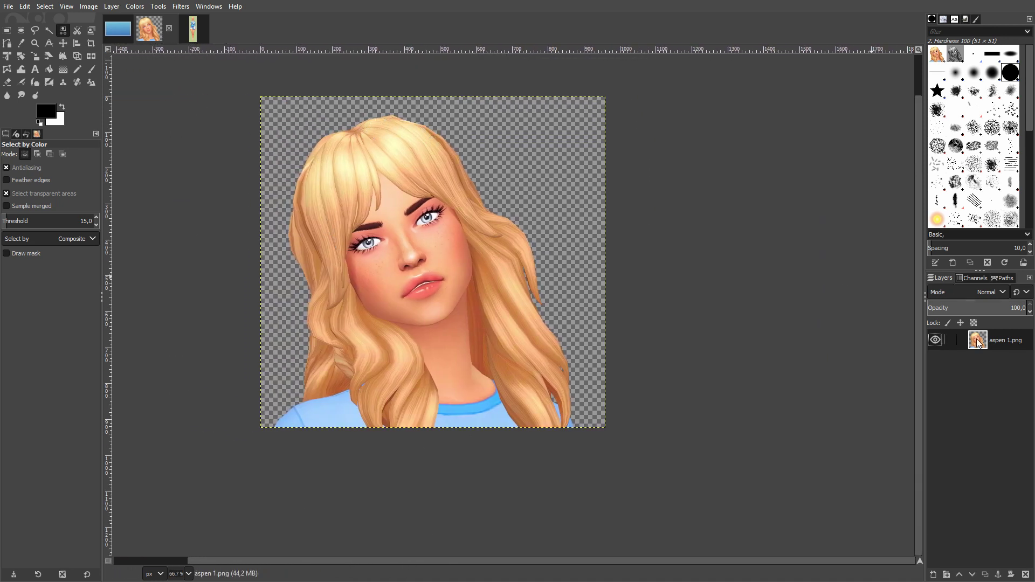
{"action": "key", "text": "ctrl+c"}
{"action": "left_click", "coordinate": [117, 28]}
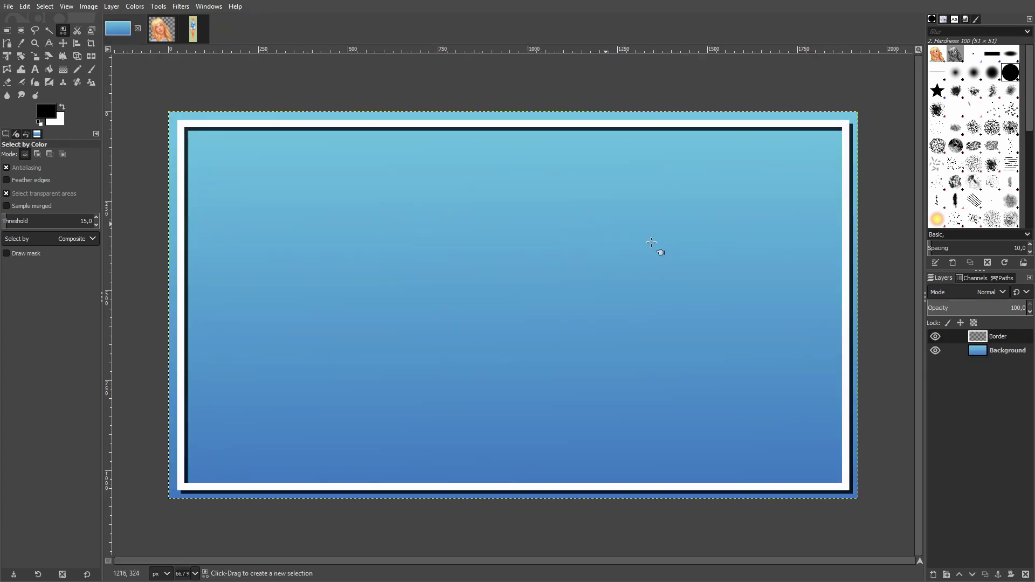
{"action": "right_click", "coordinate": [990, 342]}
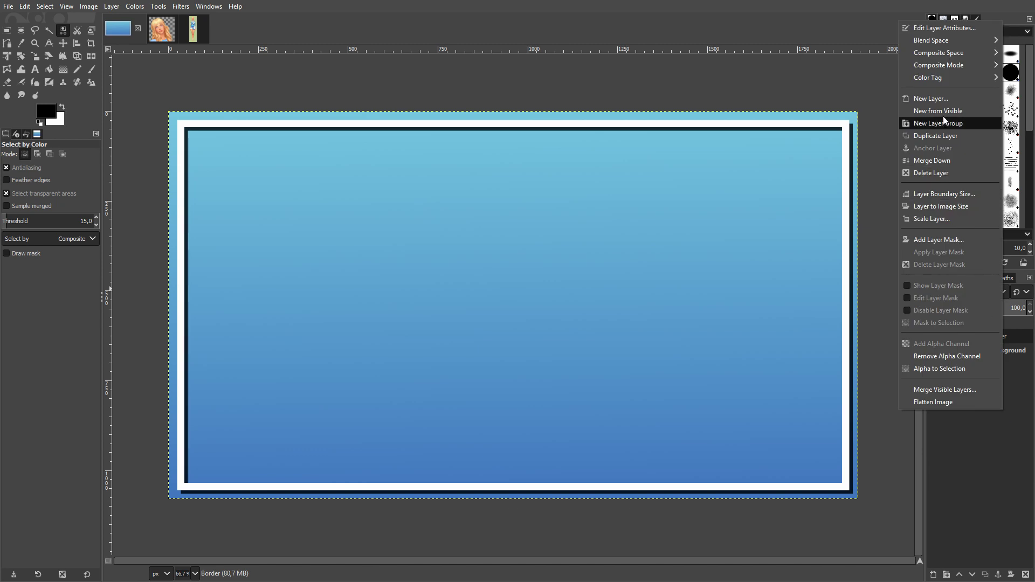
{"action": "left_click", "coordinate": [941, 99]}
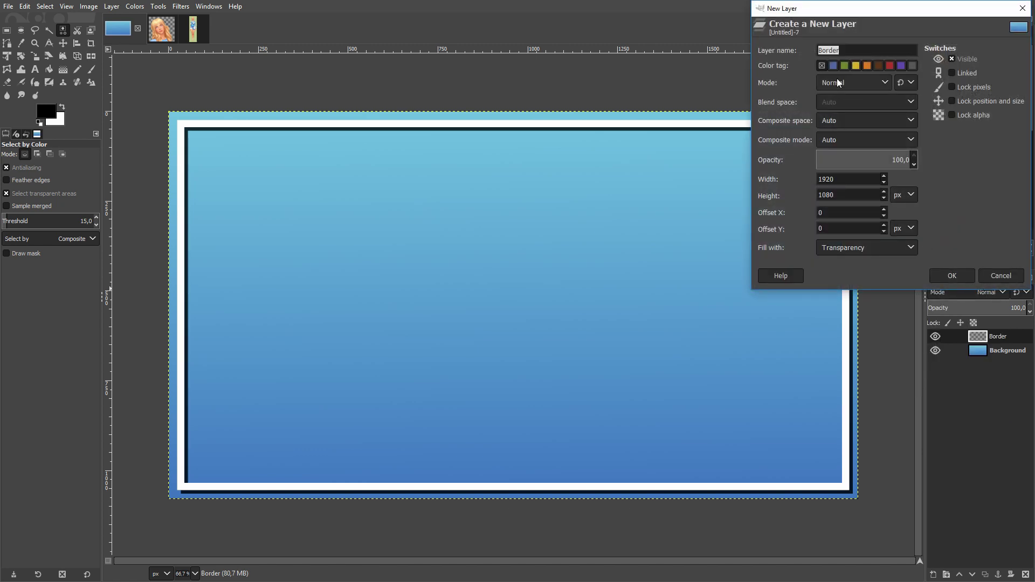
{"action": "key", "text": "Return"}
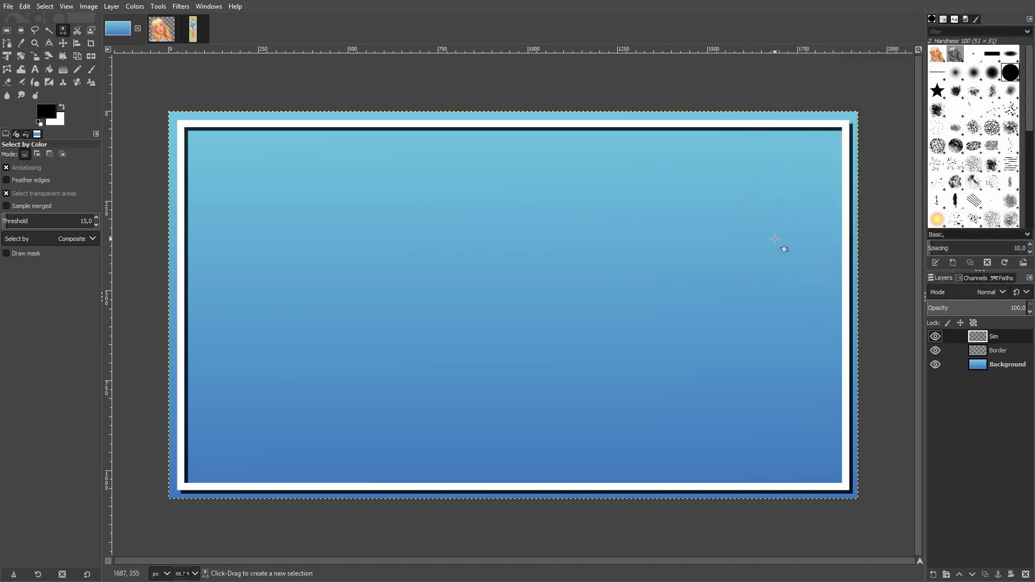
Paste the portrait onto the Sim layer, anchor it, and move it to the lower-left area inside the white frame
{"action": "key", "text": "ctrl+v"}
{"action": "key", "text": "m"}
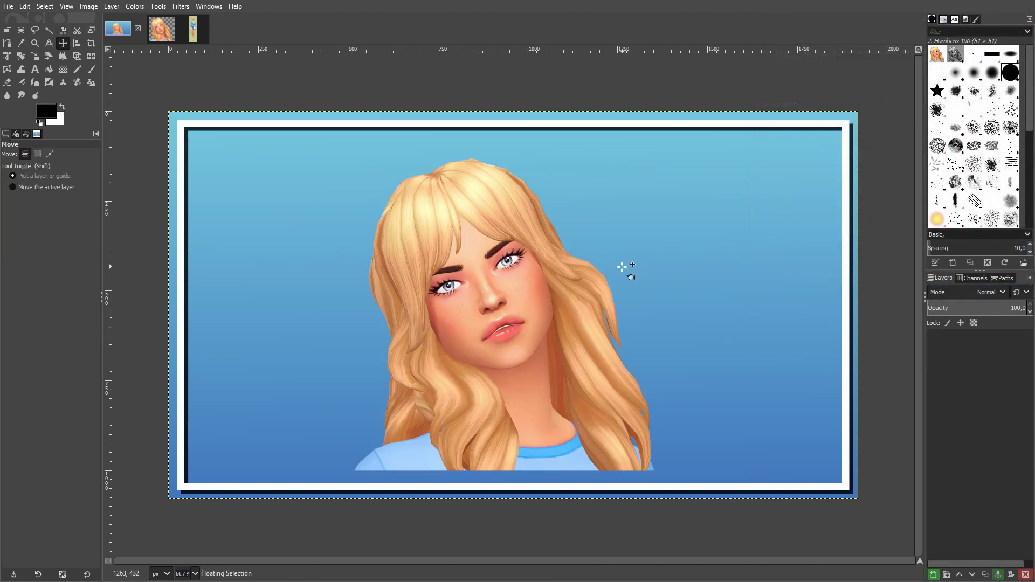
{"action": "key", "text": "ctrl+h"}
{"action": "left_click_drag", "start_coordinate": [521, 281], "coordinate": [549, 258]}
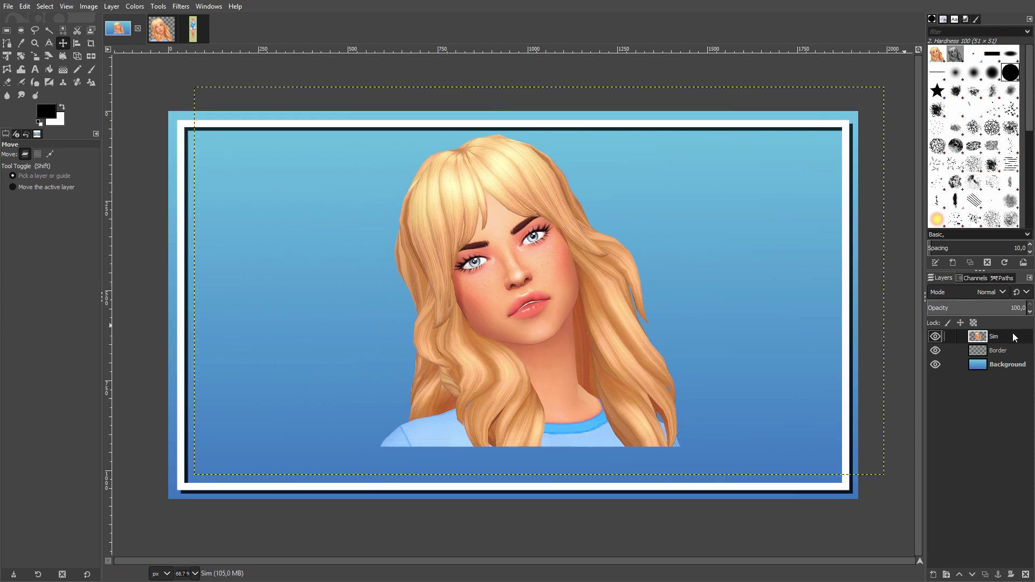
{"action": "left_click_drag", "start_coordinate": [515, 286], "coordinate": [322, 301]}
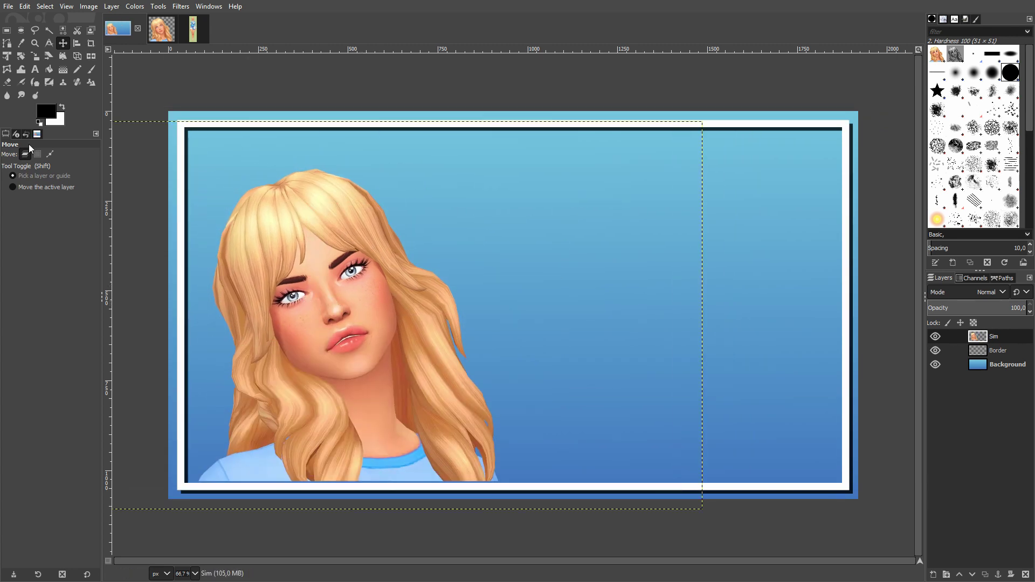
Start the Scale tool on the Sim layer and try shrinking it proportionally to 1817 × 1022 px
{"action": "left_click", "coordinate": [38, 55]}
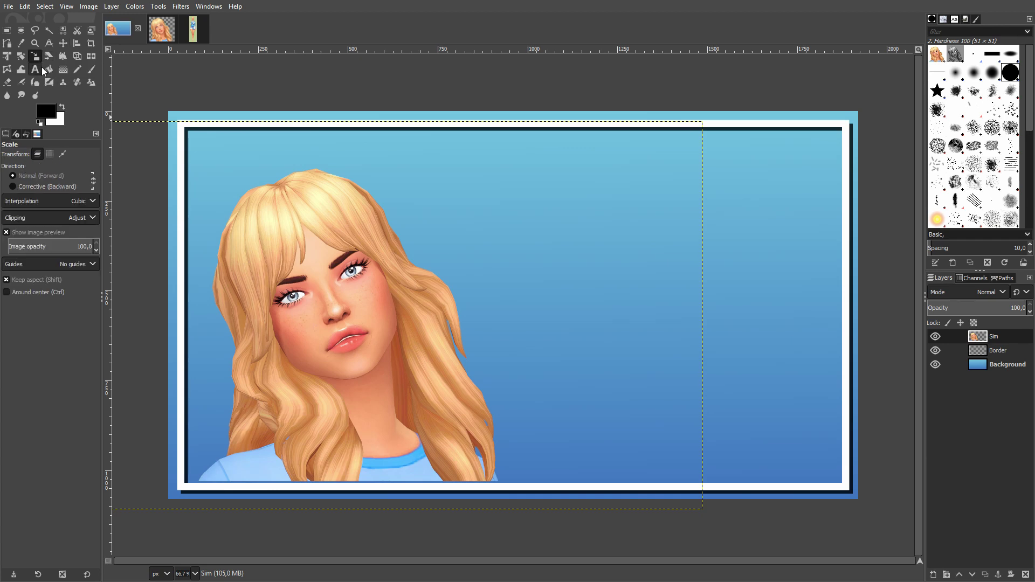
{"action": "scroll", "coordinate": [504, 337], "scroll_direction": "down", "scroll_amount": 5, "text": "ctrl"}
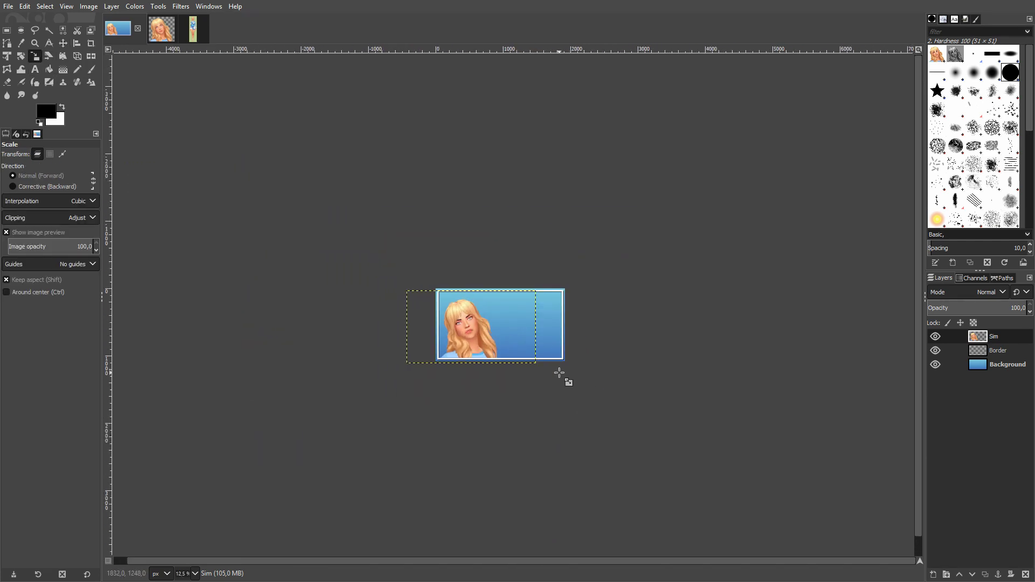
{"action": "scroll", "coordinate": [449, 350], "scroll_direction": "down", "scroll_amount": 1, "text": "ctrl"}
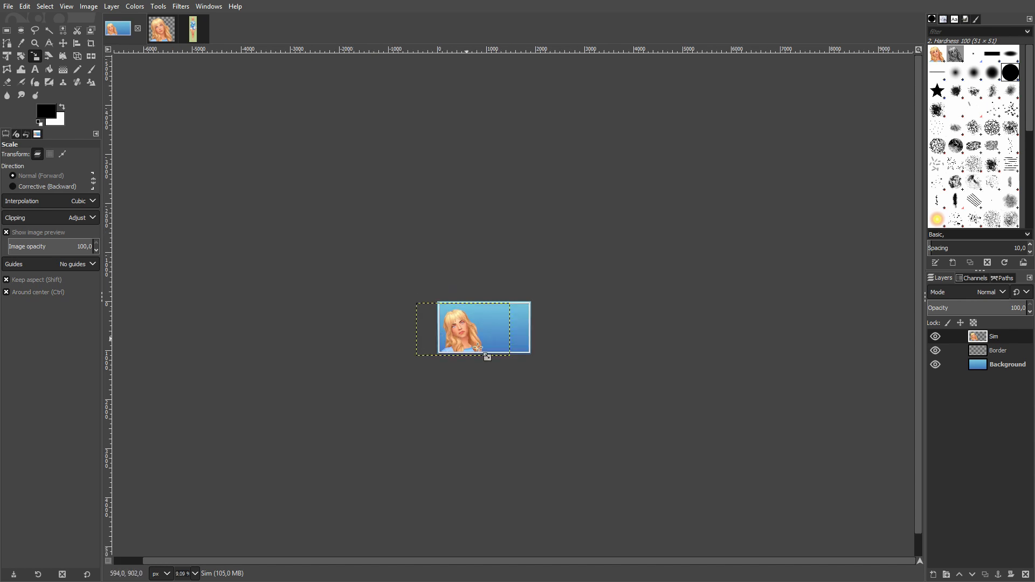
{"action": "scroll", "coordinate": [493, 374], "scroll_direction": "up", "scroll_amount": 5, "text": "ctrl"}
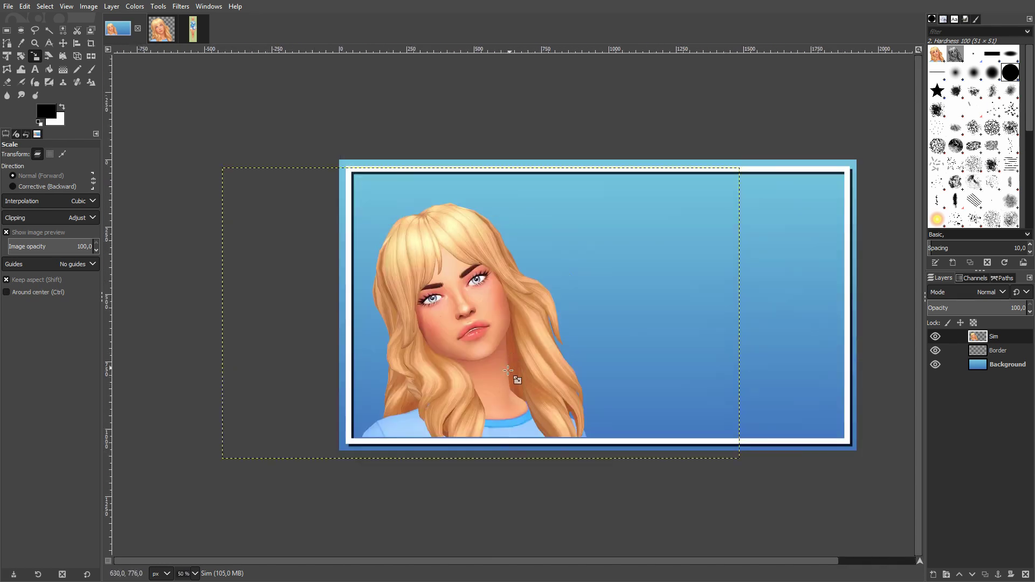
{"action": "left_click", "coordinate": [457, 319]}
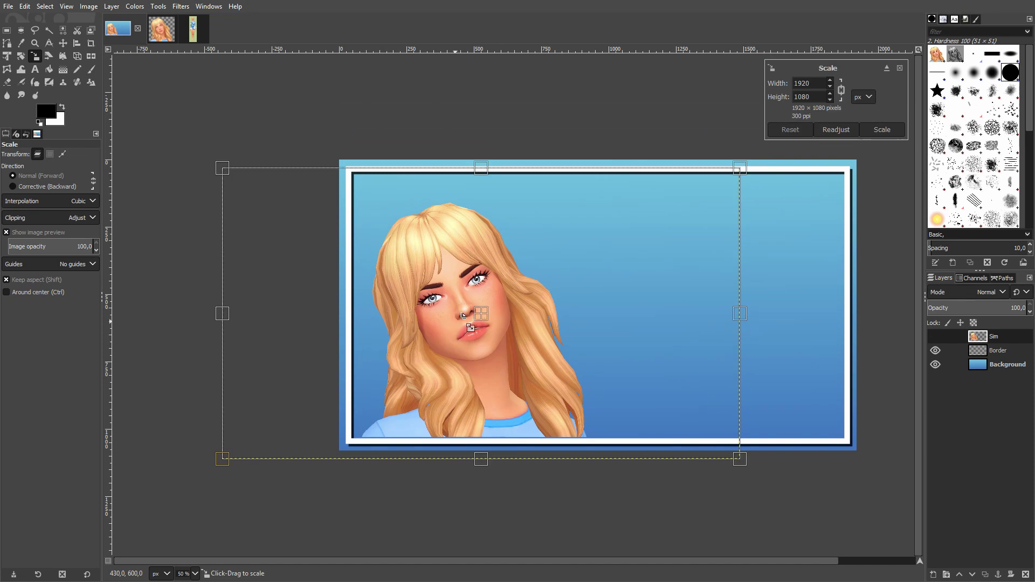
{"action": "left_click_drag", "start_coordinate": [226, 165], "coordinate": [268, 155]}
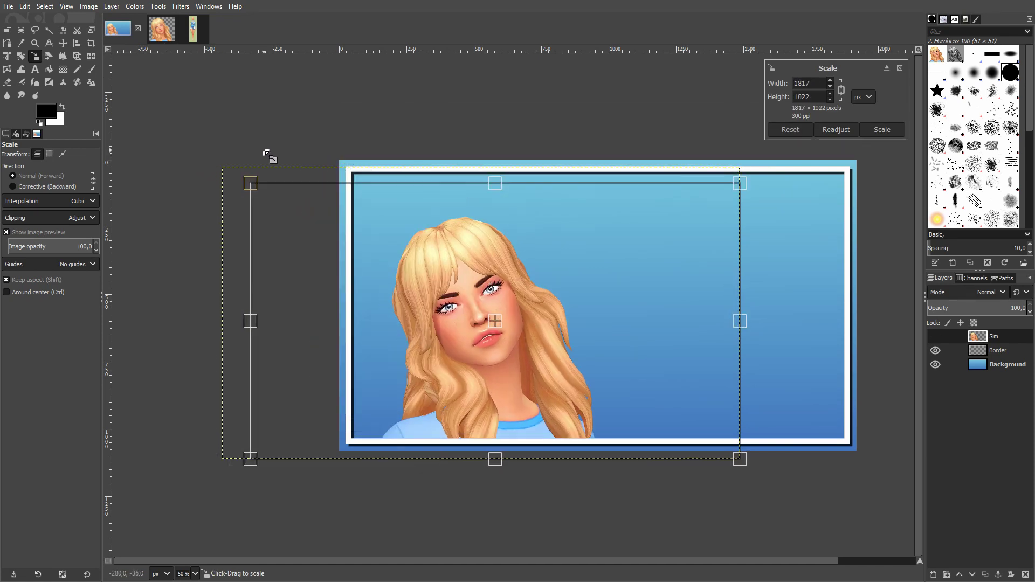
Try scaling the Sim layer with the aspect ratio unlinked, reset the scaling, and link the ratio again
{"action": "left_click", "coordinate": [841, 91]}
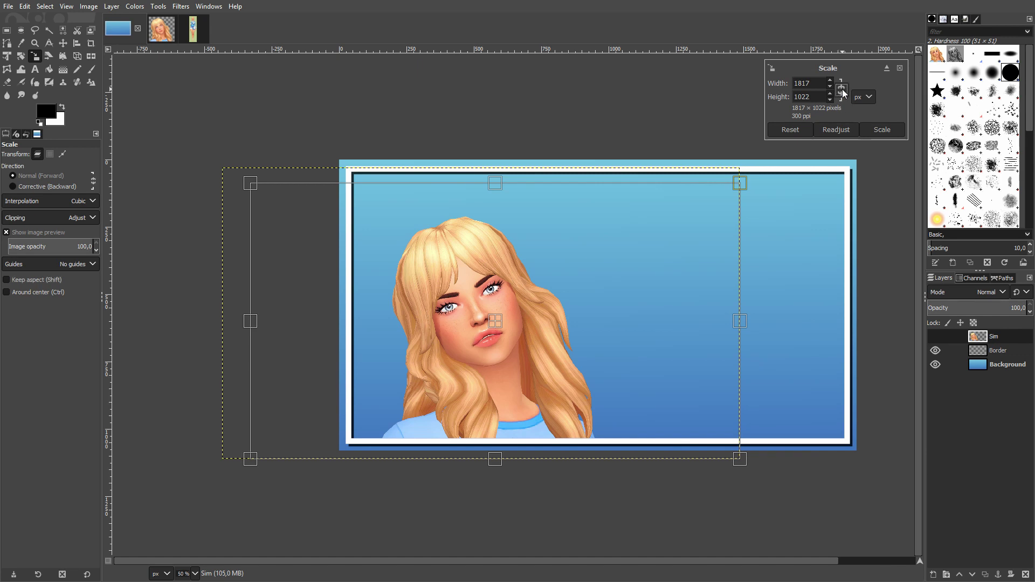
{"action": "left_click_drag", "start_coordinate": [738, 184], "coordinate": [714, 262]}
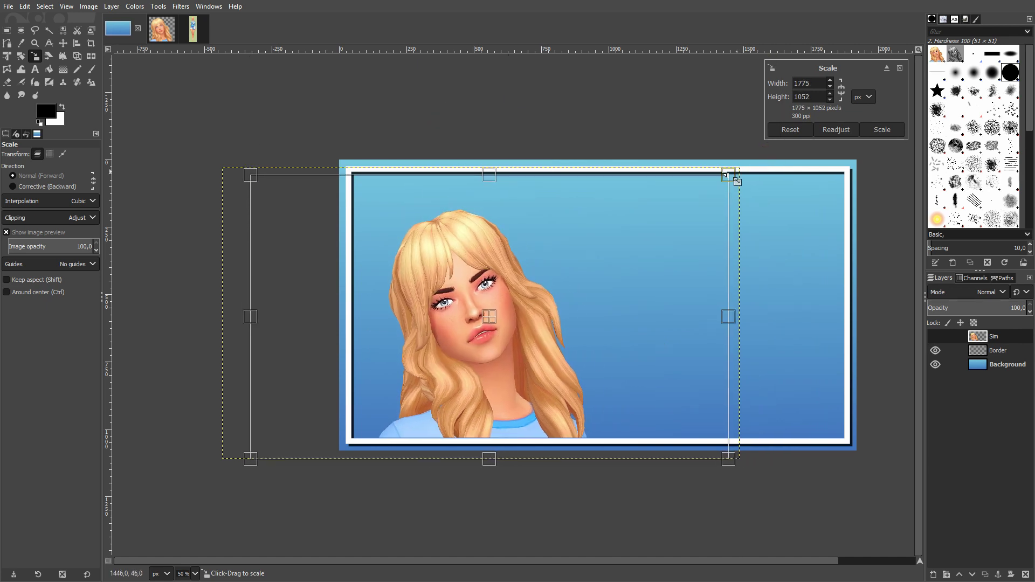
{"action": "left_click", "coordinate": [826, 130]}
{"action": "left_click", "coordinate": [800, 131]}
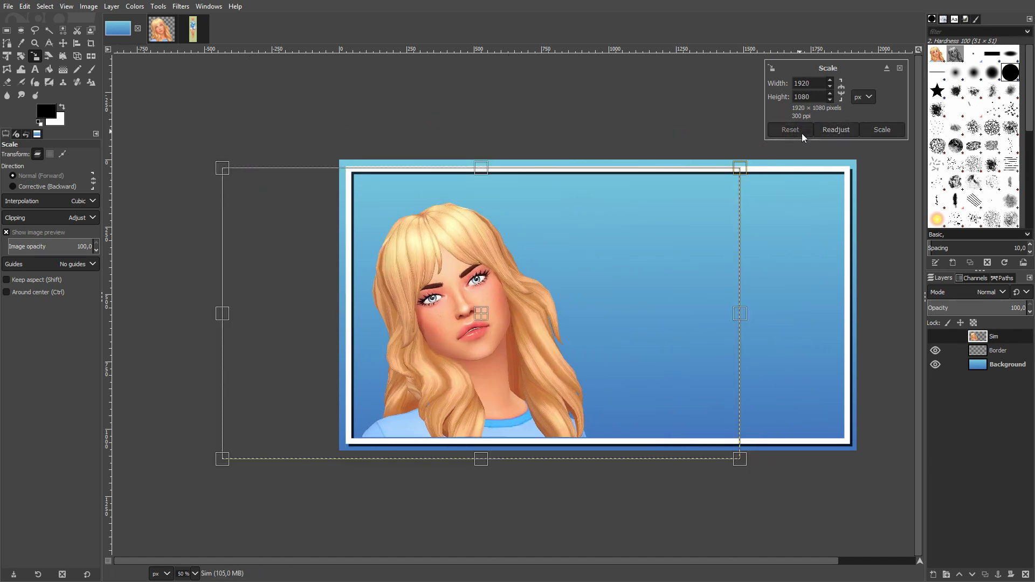
{"action": "left_click", "coordinate": [842, 91]}
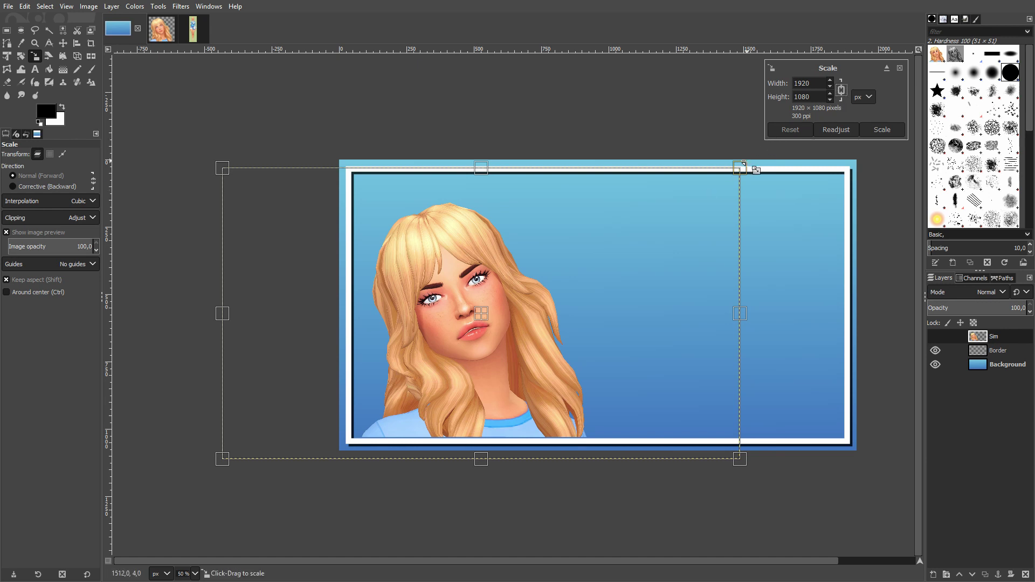
Scale the Sim layer up proportionally to 2614 × 1470 px and move the portrait to fill the canvas's left side
{"action": "left_click_drag", "start_coordinate": [742, 168], "coordinate": [910, 21]}
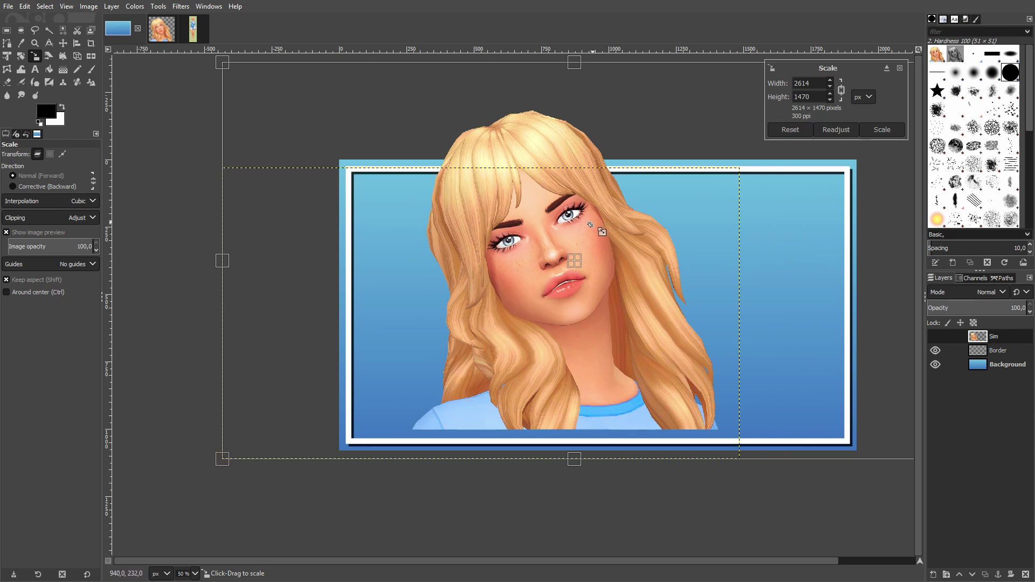
{"action": "left_click", "coordinate": [883, 130]}
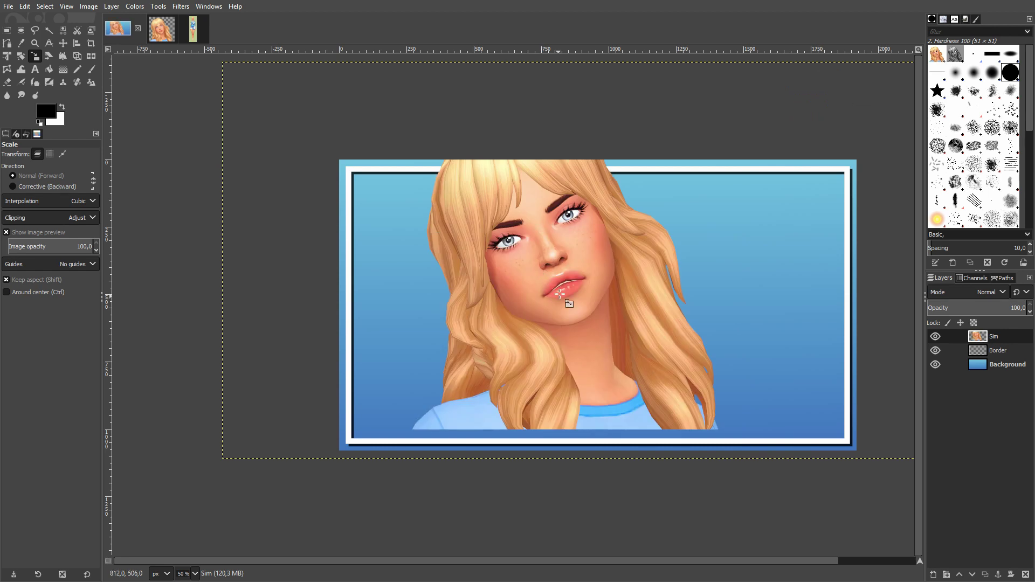
{"action": "key", "text": "m"}
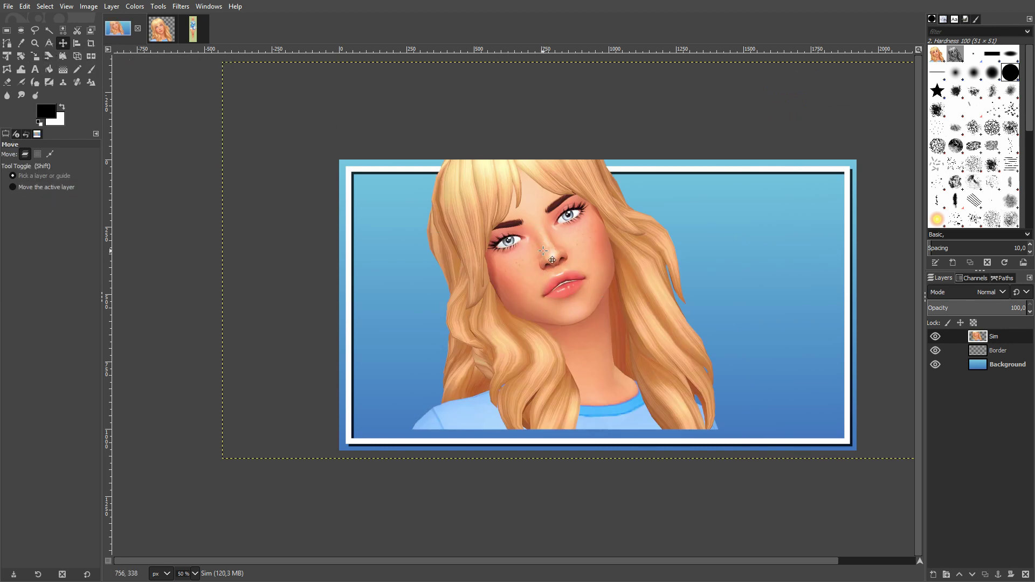
{"action": "left_click_drag", "start_coordinate": [553, 248], "coordinate": [476, 275]}
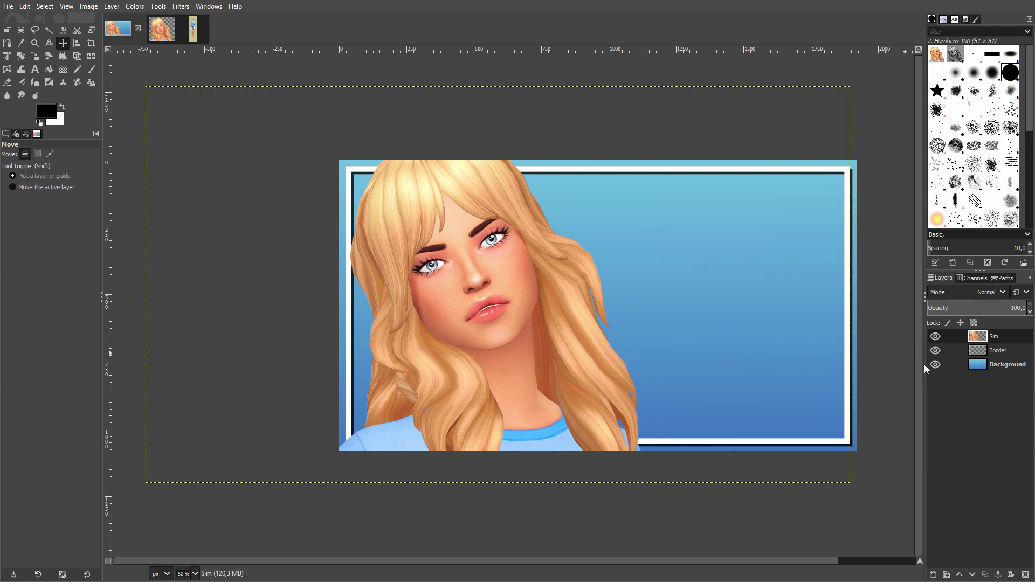
{"action": "scroll", "coordinate": [541, 297], "scroll_direction": "down", "scroll_amount": 2}
{"action": "scroll", "coordinate": [540, 297], "scroll_direction": "down", "scroll_amount": 2}
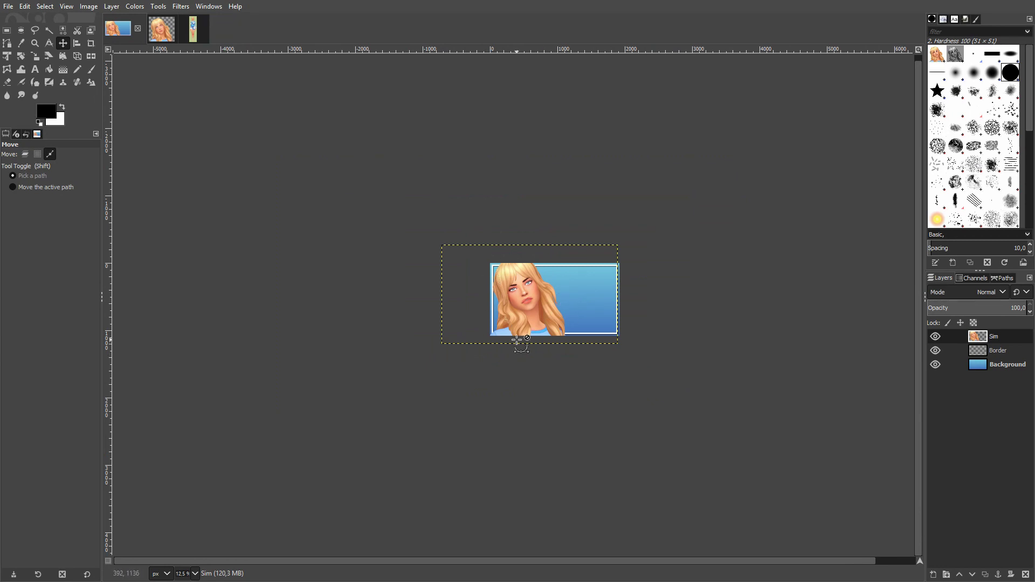
{"action": "scroll", "coordinate": [542, 359], "scroll_direction": "down", "scroll_amount": 1}
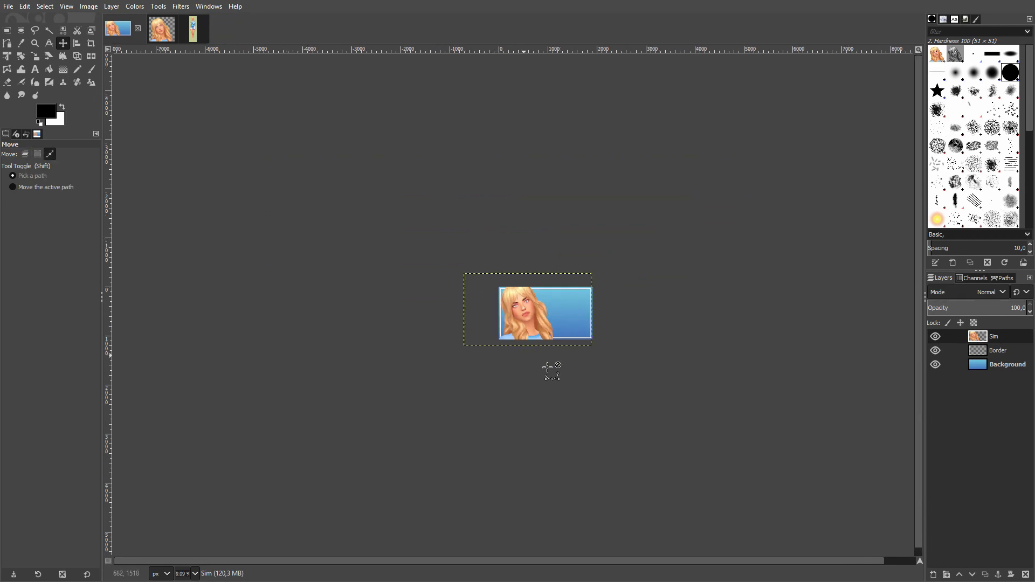
{"action": "scroll", "coordinate": [531, 335], "scroll_direction": "up", "scroll_amount": 2}
{"action": "scroll", "coordinate": [531, 334], "scroll_direction": "up", "scroll_amount": 3}
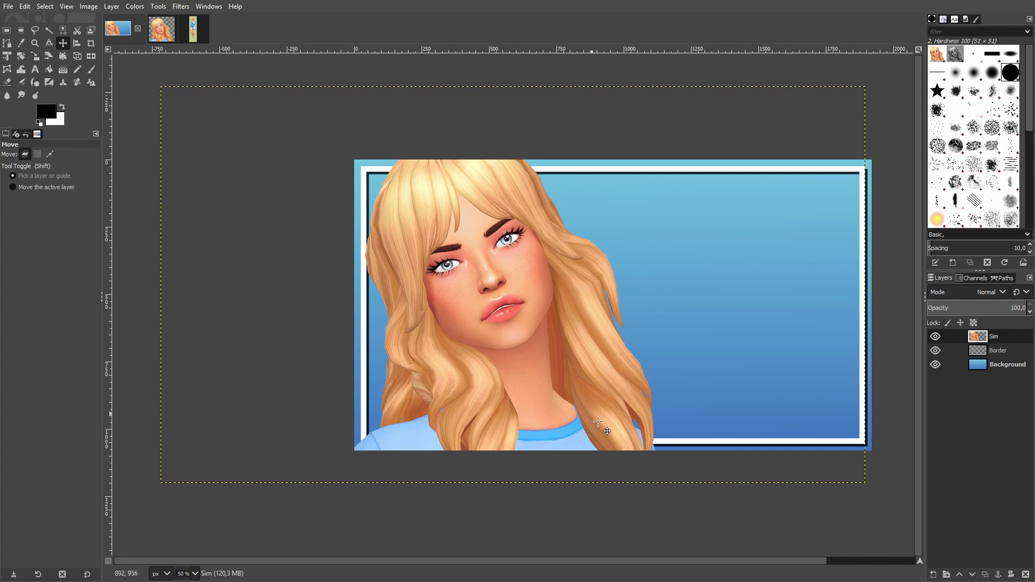
Sharpen the Sim layer with the Unsharp Mask filter, adjusting its settings while checking the preview on the portrait
{"action": "left_click", "coordinate": [187, 8]}
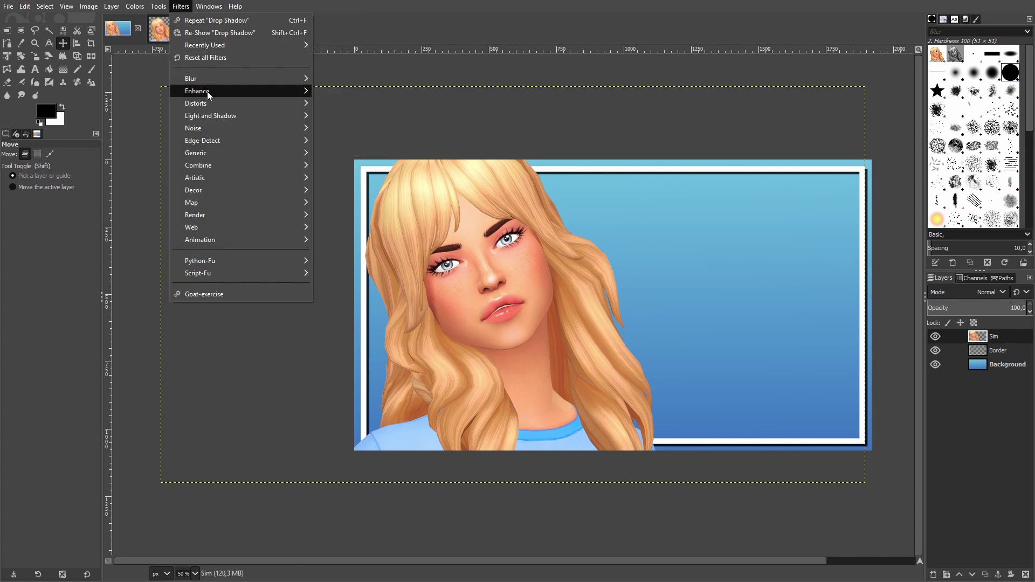
{"action": "mouse_move", "coordinate": [247, 93]}
{"action": "left_click", "coordinate": [350, 165]}
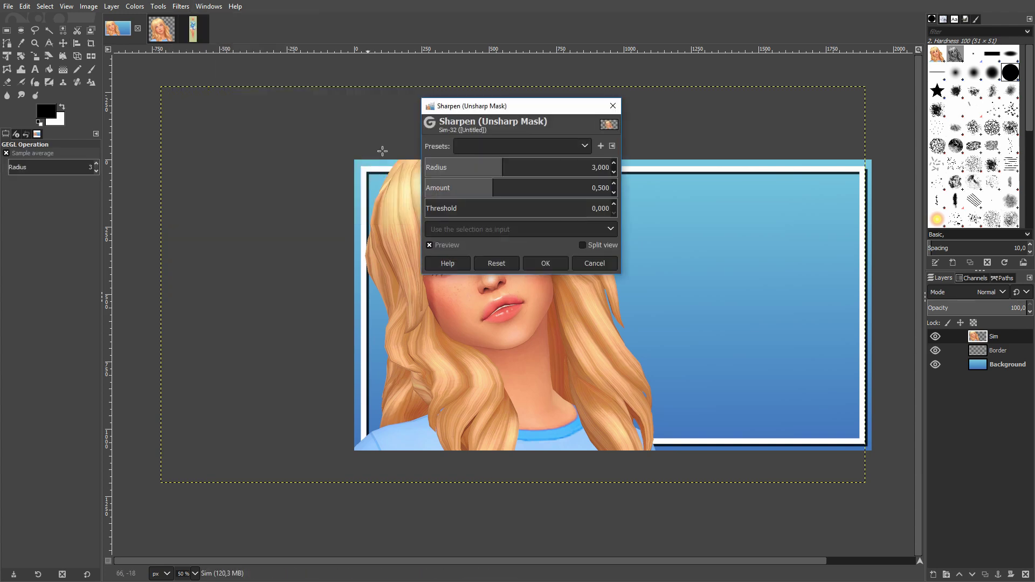
{"action": "left_click_drag", "start_coordinate": [501, 110], "coordinate": [789, 82]}
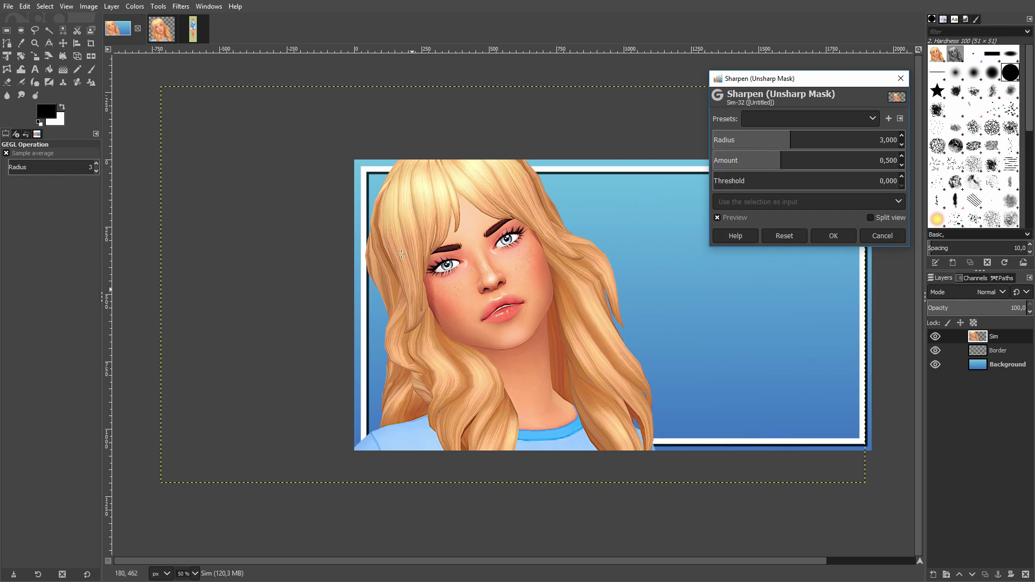
{"action": "left_click_drag", "start_coordinate": [794, 139], "coordinate": [786, 165]}
{"action": "left_click", "coordinate": [834, 238]}
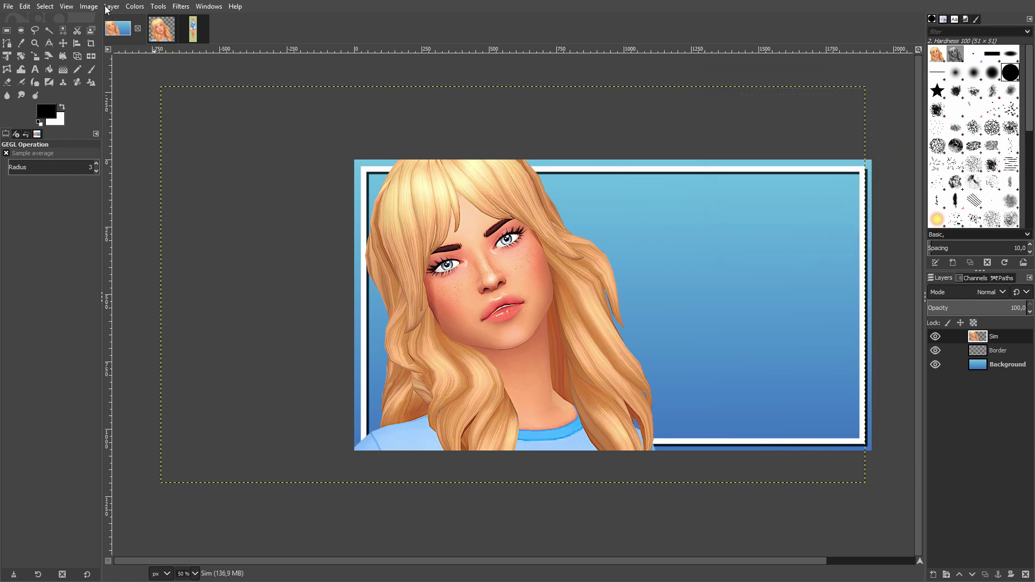
Adjust the Sim layer's color temperature by setting the intended temperature to about 7310 K
{"action": "left_click", "coordinate": [133, 6]}
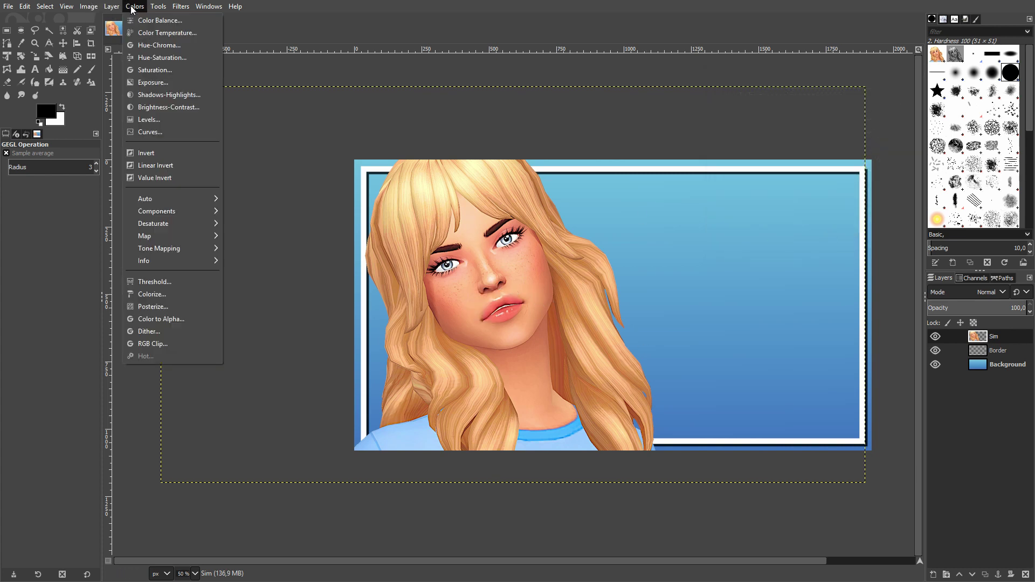
{"action": "left_click", "coordinate": [162, 32]}
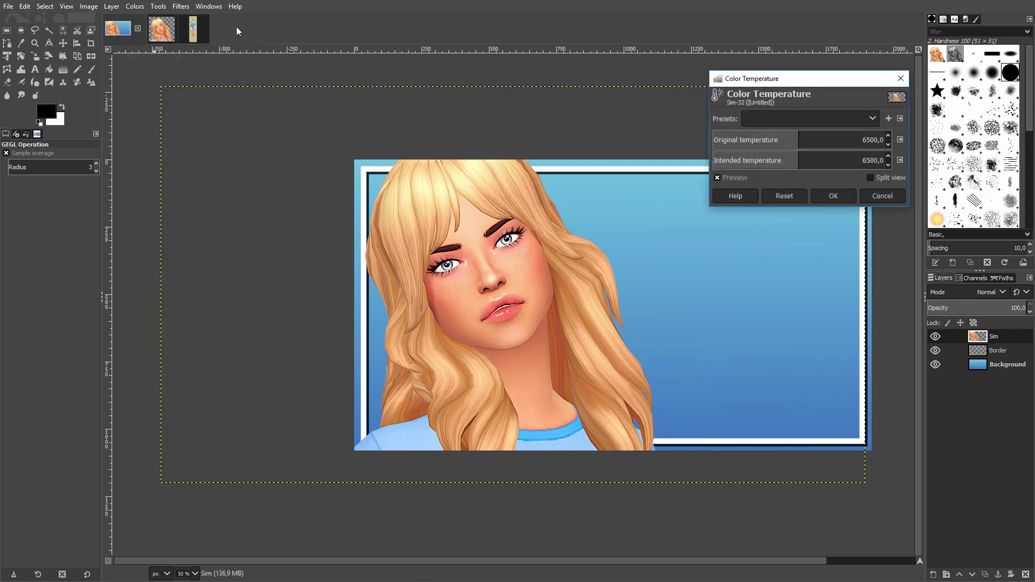
{"action": "left_click", "coordinate": [830, 163]}
{"action": "left_click_drag", "start_coordinate": [830, 162], "coordinate": [811, 164]}
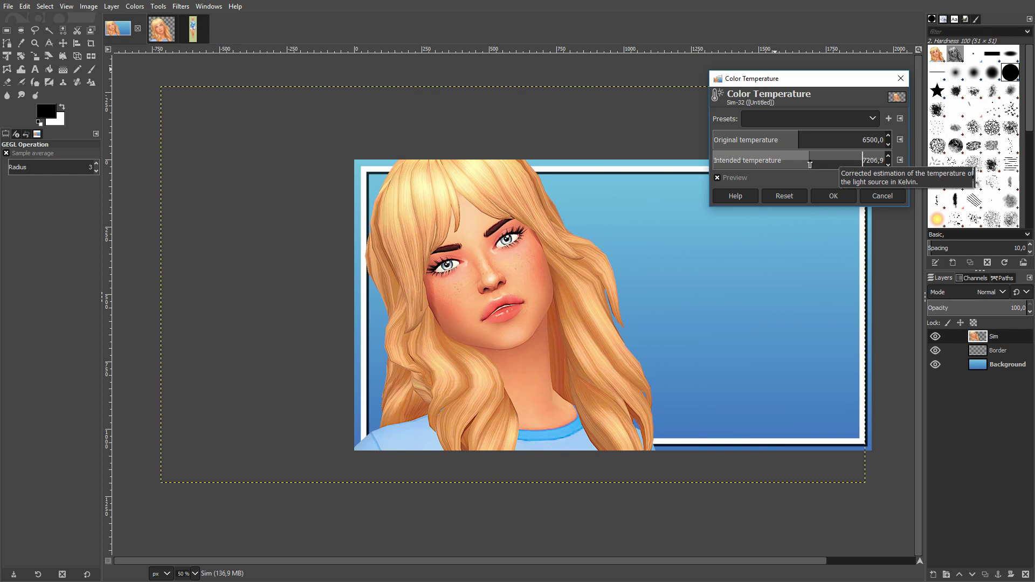
{"action": "left_click", "coordinate": [812, 163]}
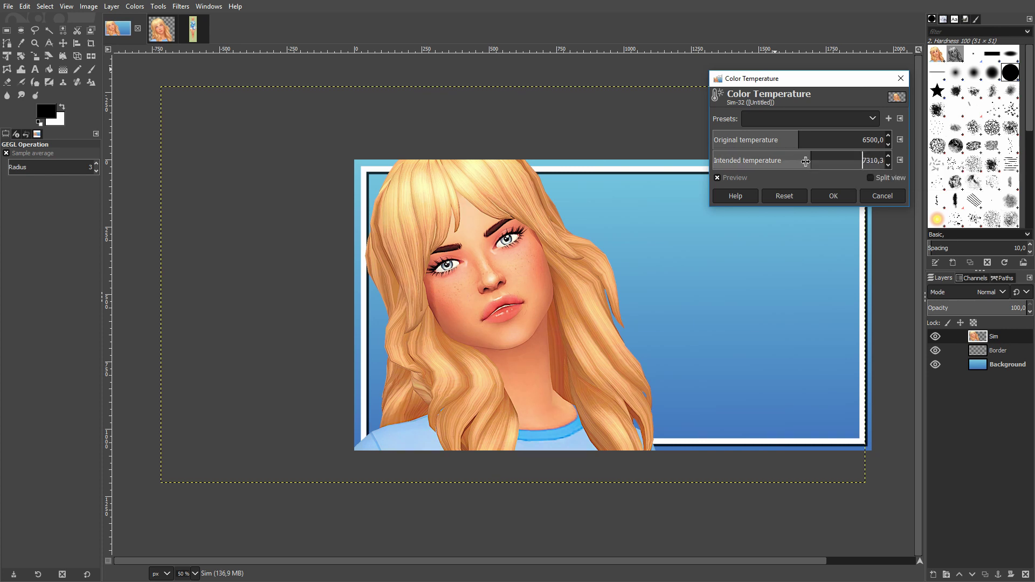
{"action": "left_click", "coordinate": [821, 197]}
Adjust the Sim layer's brightness slightly and set its contrast to 4
{"action": "left_click", "coordinate": [132, 7]}
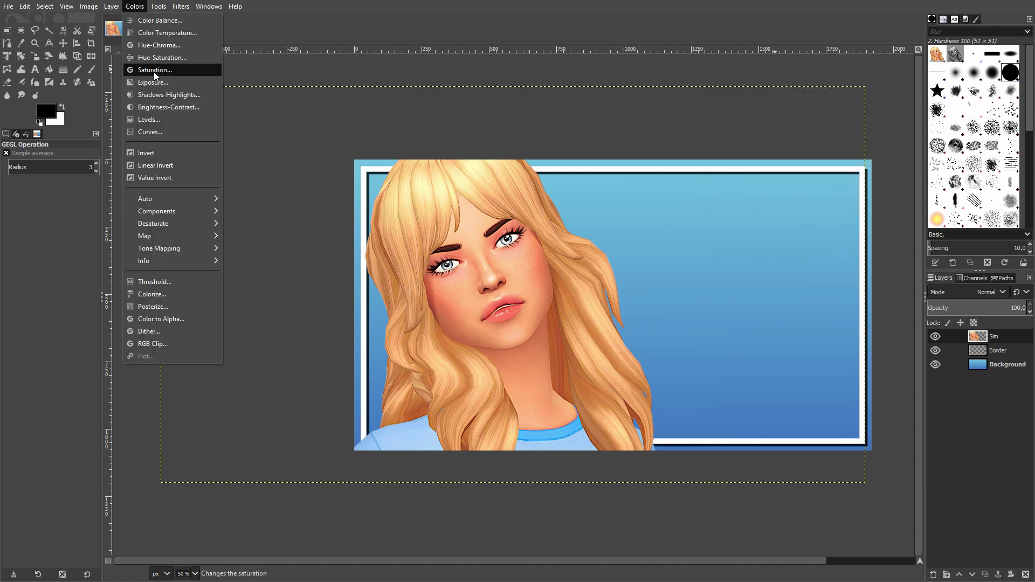
{"action": "left_click", "coordinate": [178, 107]}
{"action": "left_click_drag", "start_coordinate": [196, 131], "coordinate": [186, 130]}
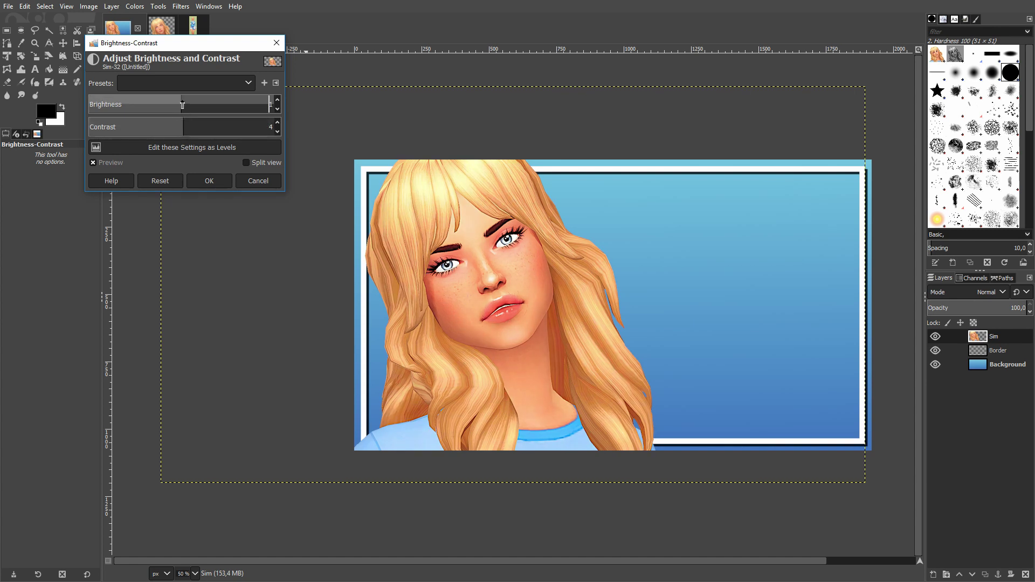
{"action": "left_click", "coordinate": [209, 181]}
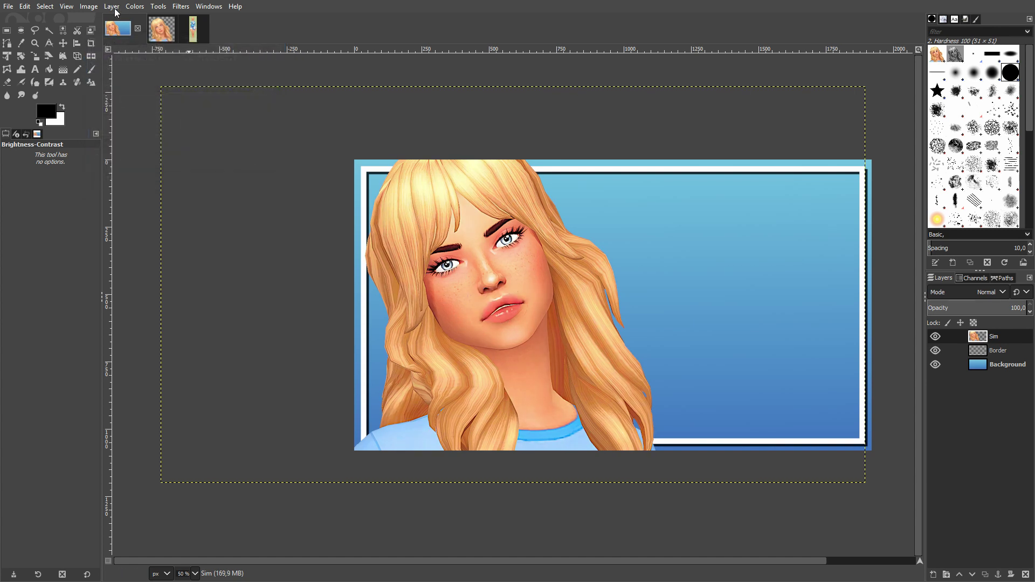
{"action": "left_click", "coordinate": [134, 7]}
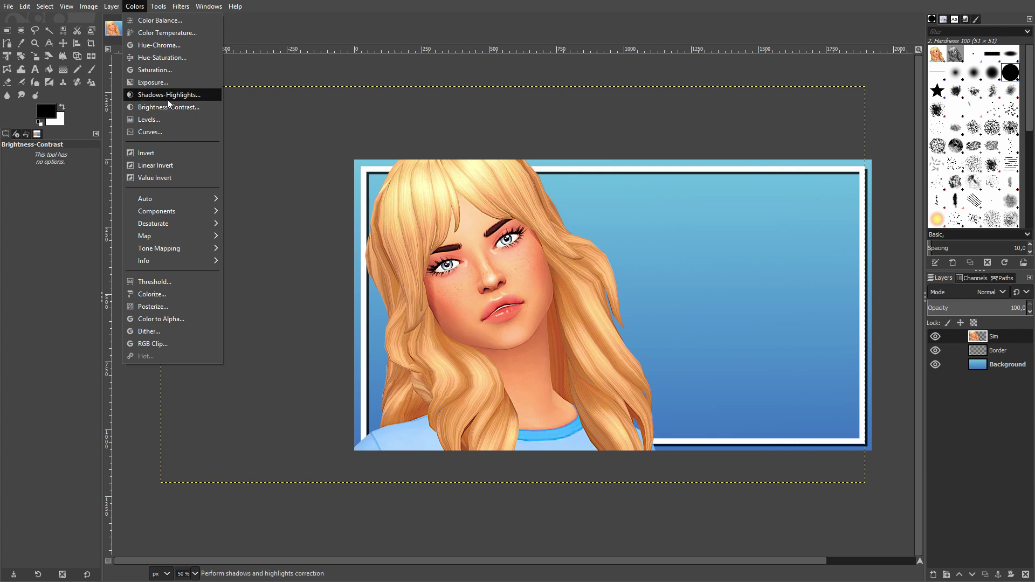
{"action": "mouse_move", "coordinate": [123, 5]}
{"action": "key", "text": "Escape"}
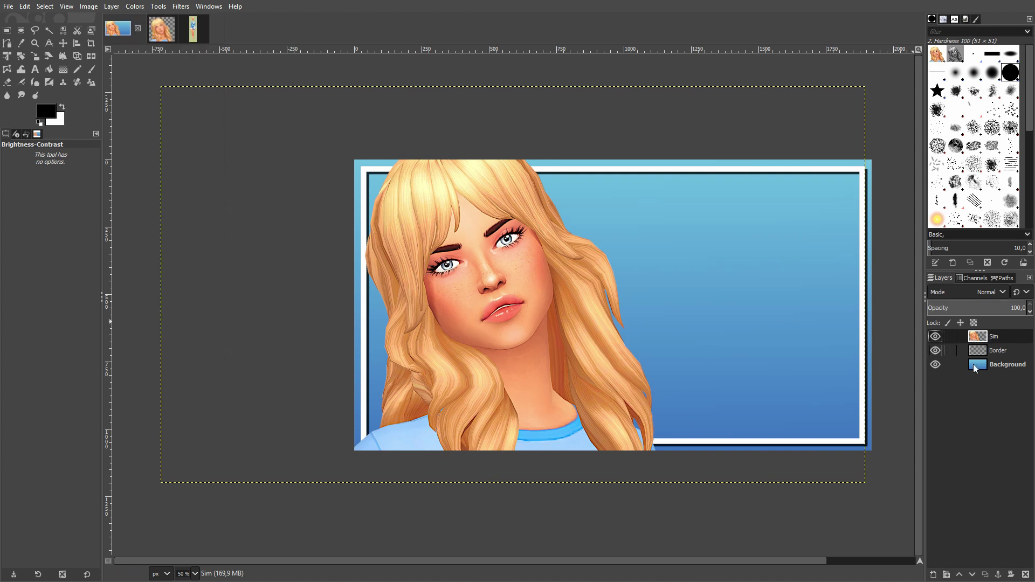
Duplicate the Sim layer and convert the lower Sim layer's alpha to a selection
{"action": "left_click", "coordinate": [986, 576]}
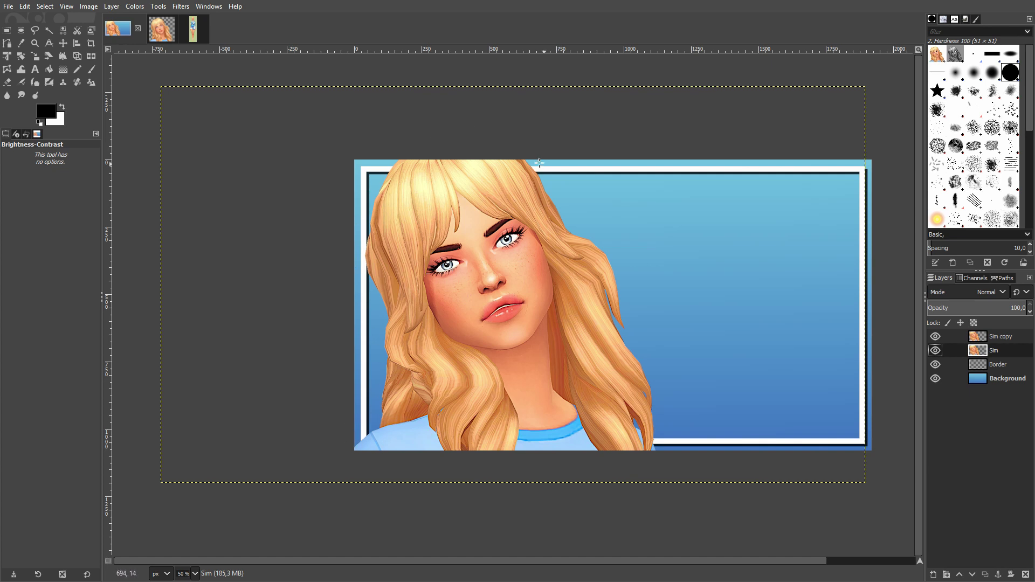
{"action": "right_click", "coordinate": [993, 351]}
{"action": "left_click", "coordinate": [953, 354]}
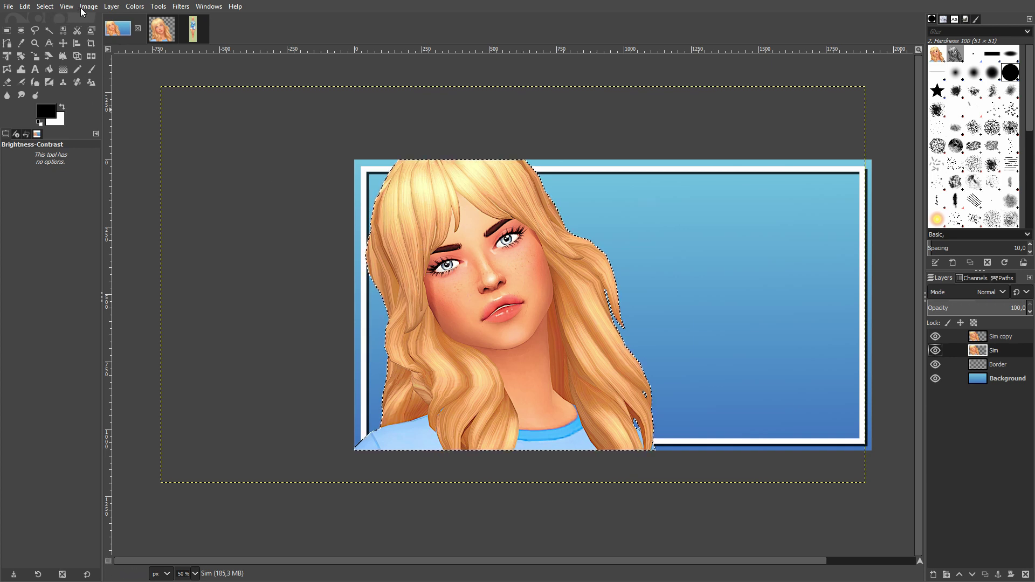
Grow the selection around the portrait by 15 px and fill it with white on the lower Sim layer
{"action": "left_click", "coordinate": [48, 7]}
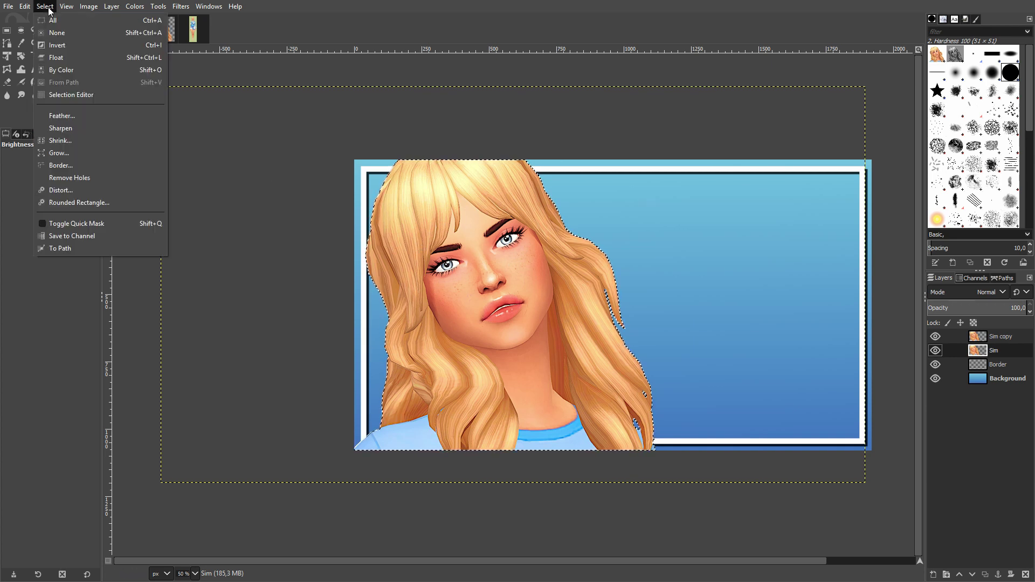
{"action": "left_click", "coordinate": [59, 153]}
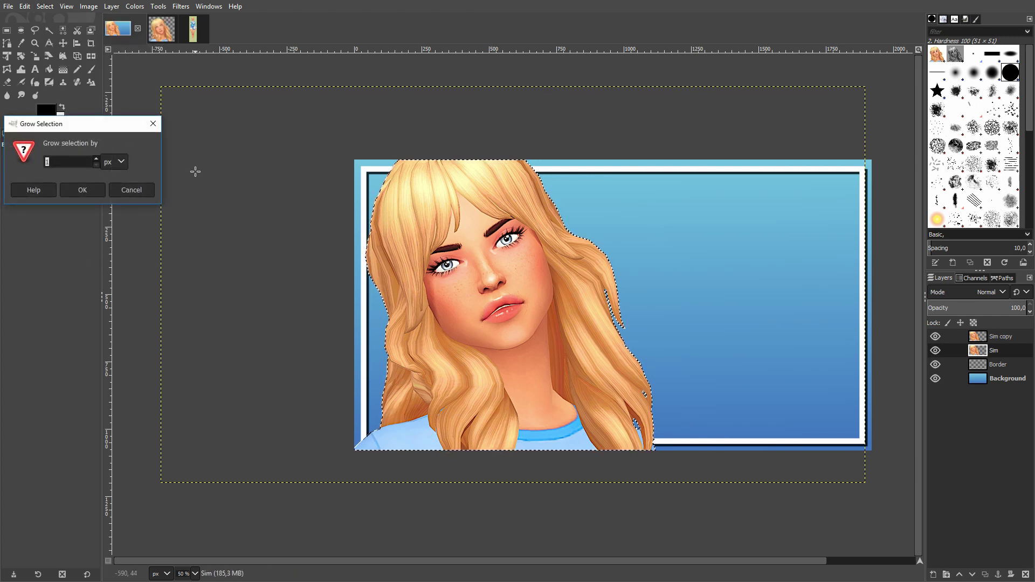
{"action": "type", "text": "15"}
{"action": "key", "text": "Return"}
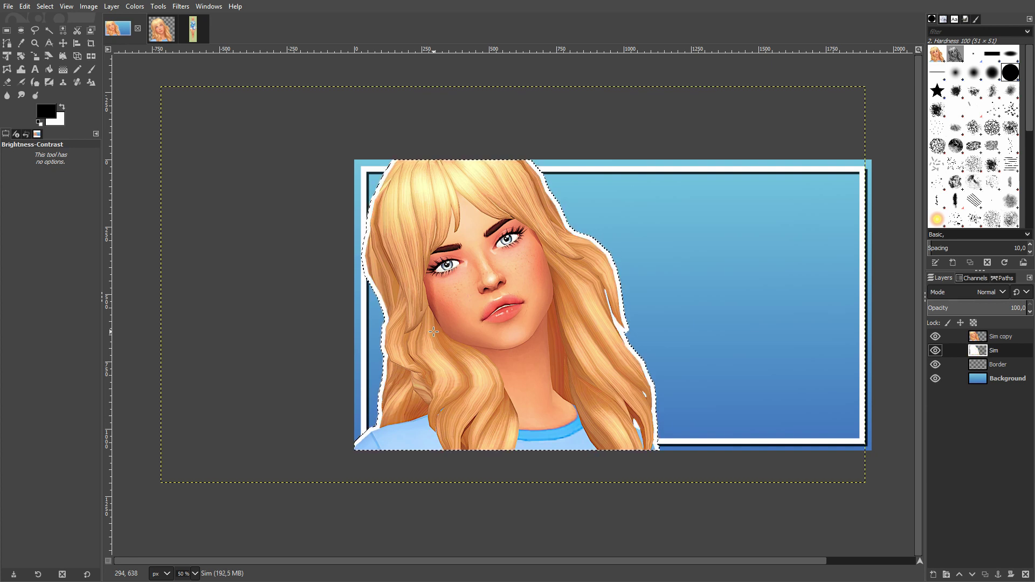
Clear the selection and merge the Sim copy layer down onto the white-filled Sim layer
{"action": "key", "text": "ctrl+shift+a"}
{"action": "right_click", "coordinate": [998, 339]}
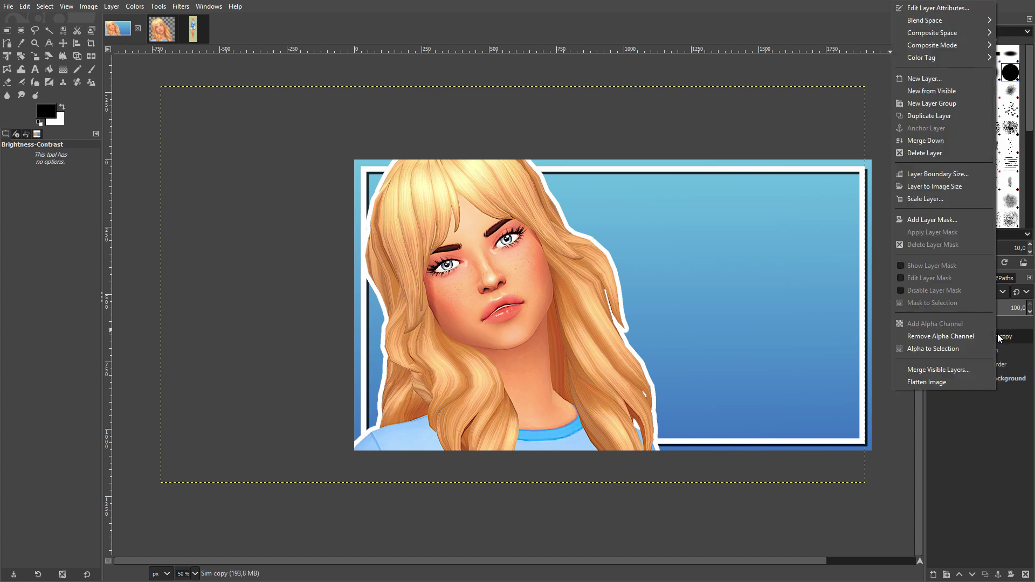
{"action": "left_click", "coordinate": [951, 138]}
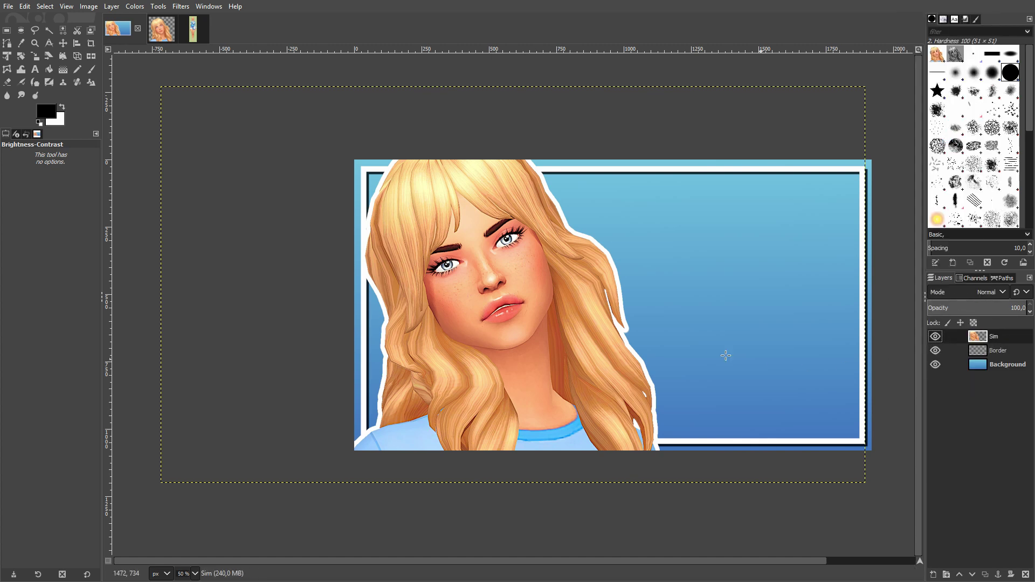
Try moving the outlined portrait from the canvas's left side toward its centre
{"action": "key", "text": "m"}
{"action": "left_click_drag", "start_coordinate": [501, 308], "coordinate": [644, 305]}
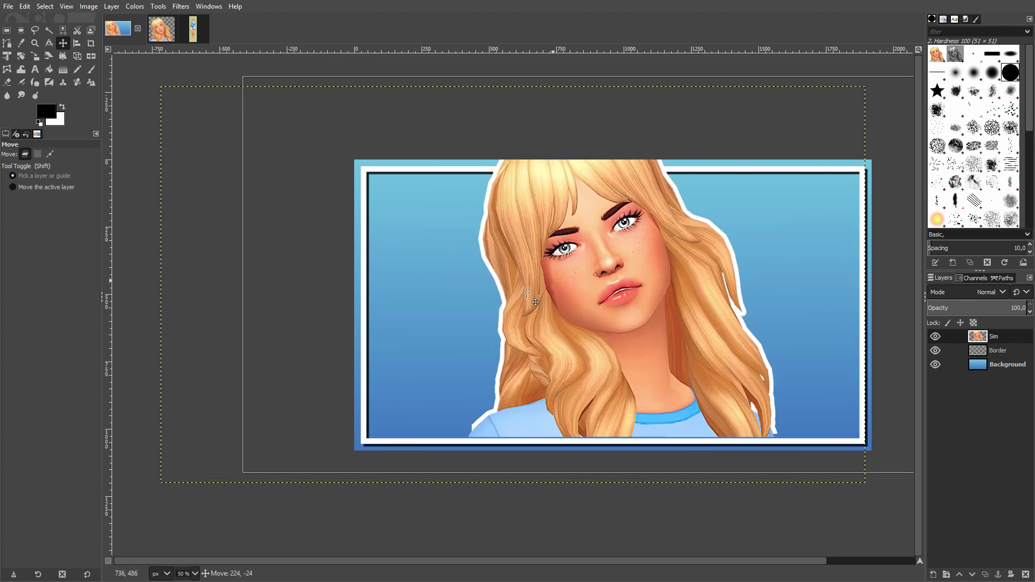
{"action": "left_click_drag", "start_coordinate": [561, 314], "coordinate": [534, 318]}
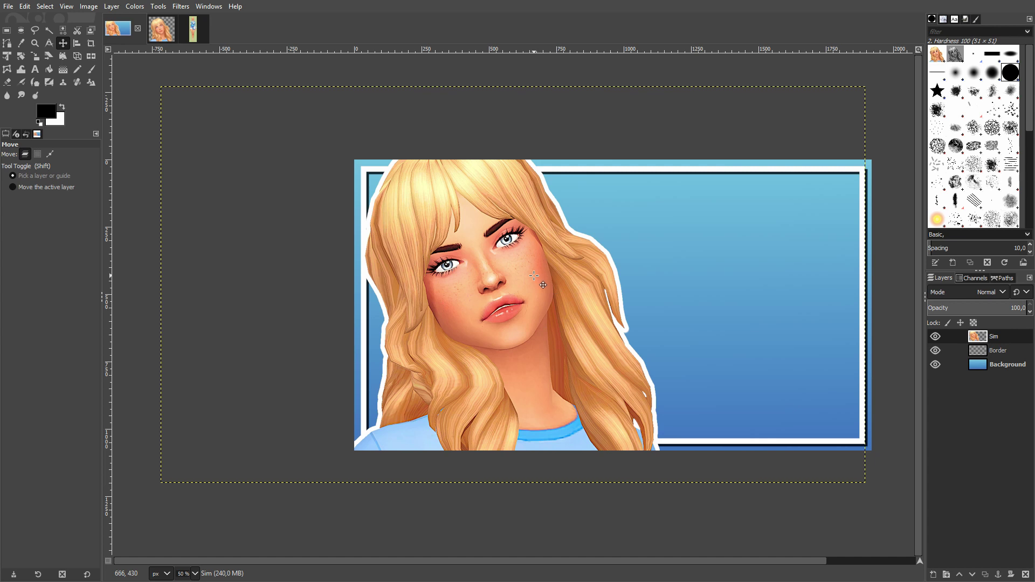
Add a black drop shadow to the Sim layer with X and Y offsets of 26.667, blur radius 0 and opacity 0.988
{"action": "left_click", "coordinate": [176, 8]}
{"action": "mouse_move", "coordinate": [209, 114]}
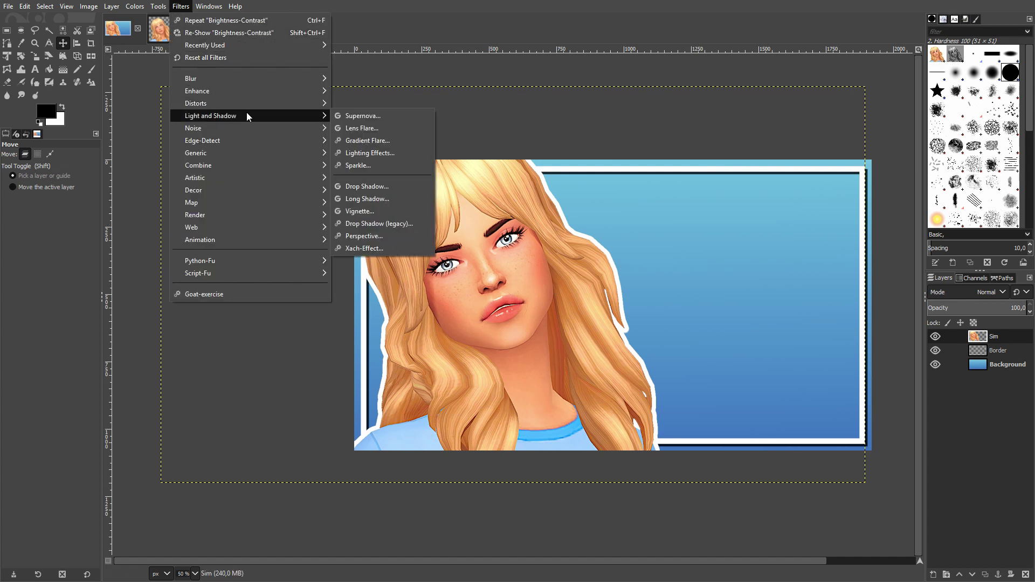
{"action": "left_click", "coordinate": [372, 186]}
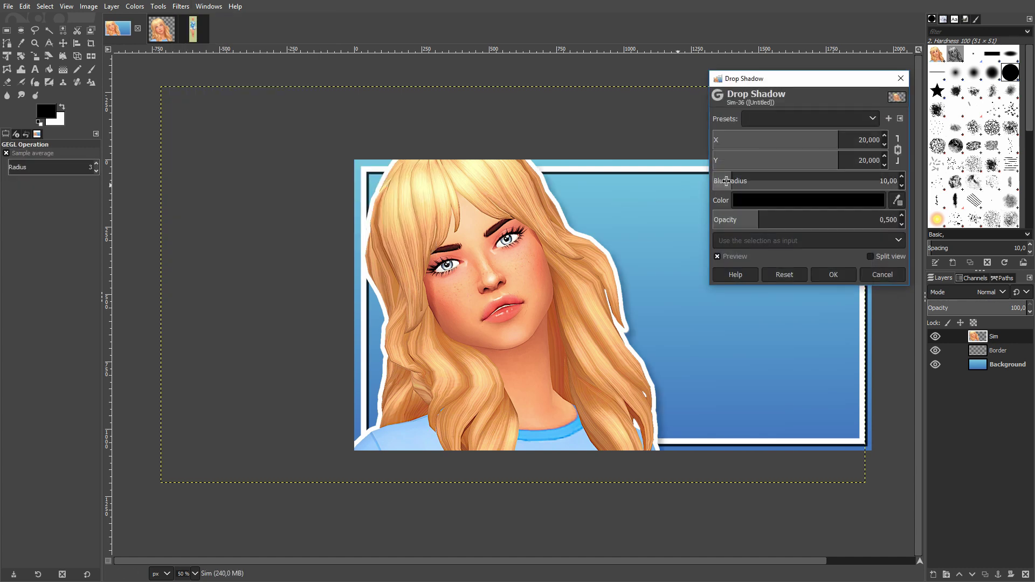
{"action": "left_click_drag", "start_coordinate": [727, 182], "coordinate": [714, 181]}
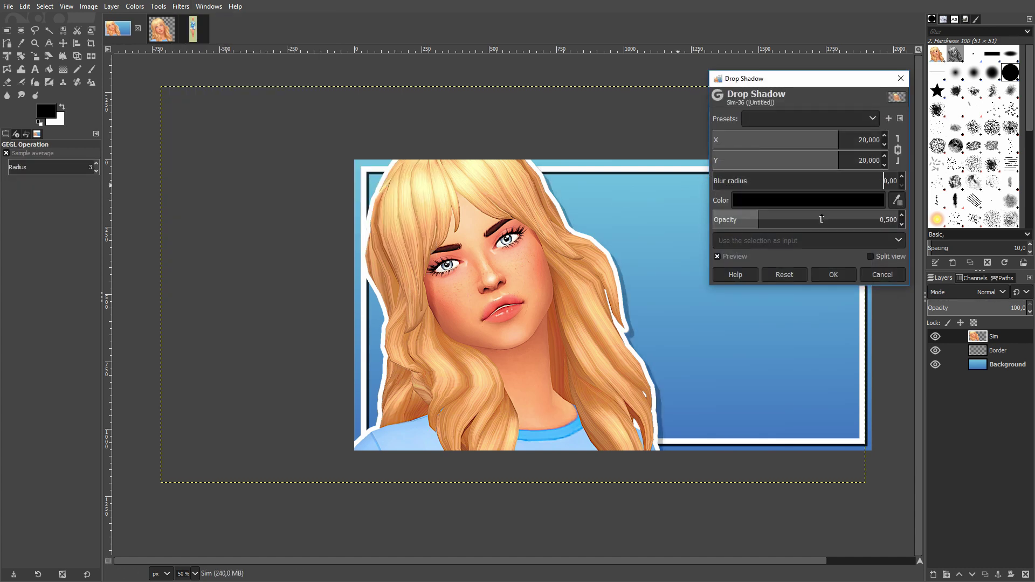
{"action": "left_click_drag", "start_coordinate": [822, 219], "coordinate": [806, 220]}
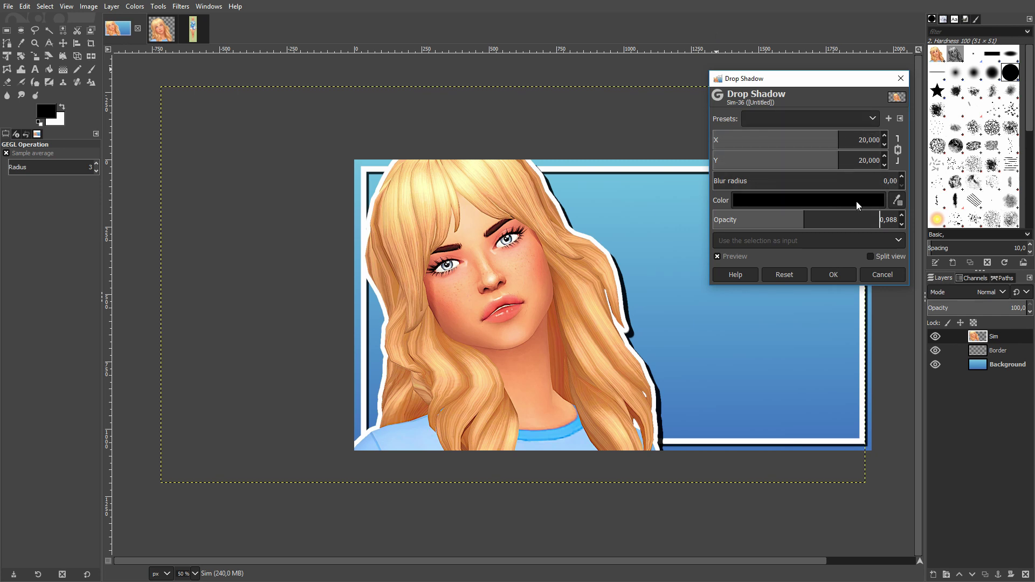
{"action": "left_click_drag", "start_coordinate": [852, 160], "coordinate": [871, 160]}
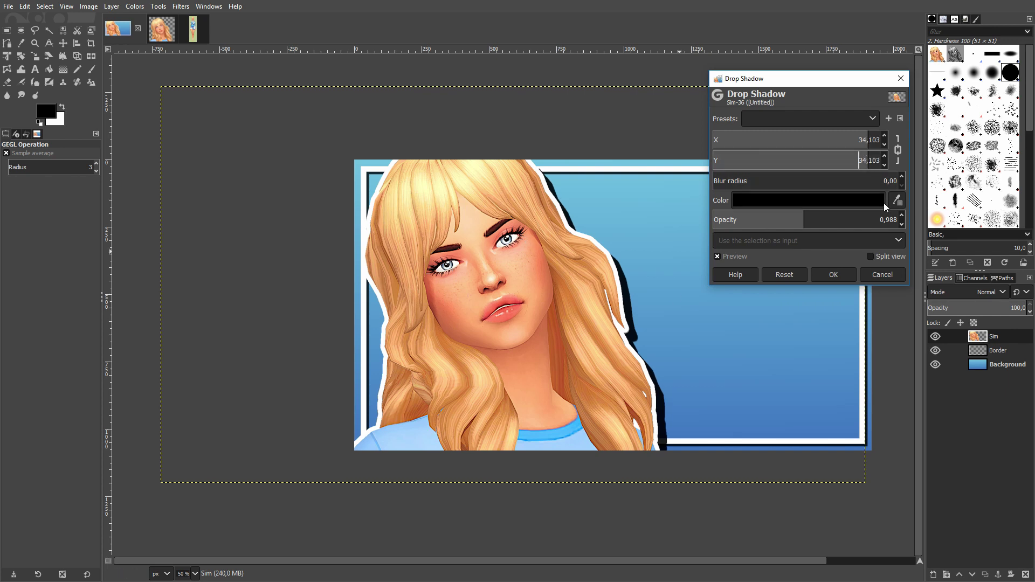
{"action": "left_click", "coordinate": [807, 163]}
{"action": "left_click_drag", "start_coordinate": [808, 164], "coordinate": [853, 161]}
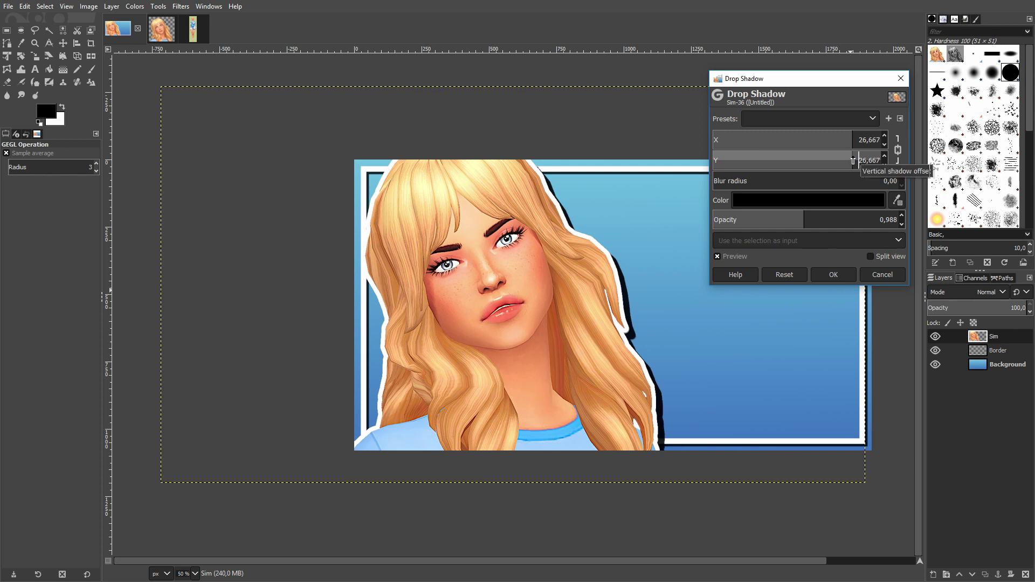
{"action": "left_click", "coordinate": [833, 271]}
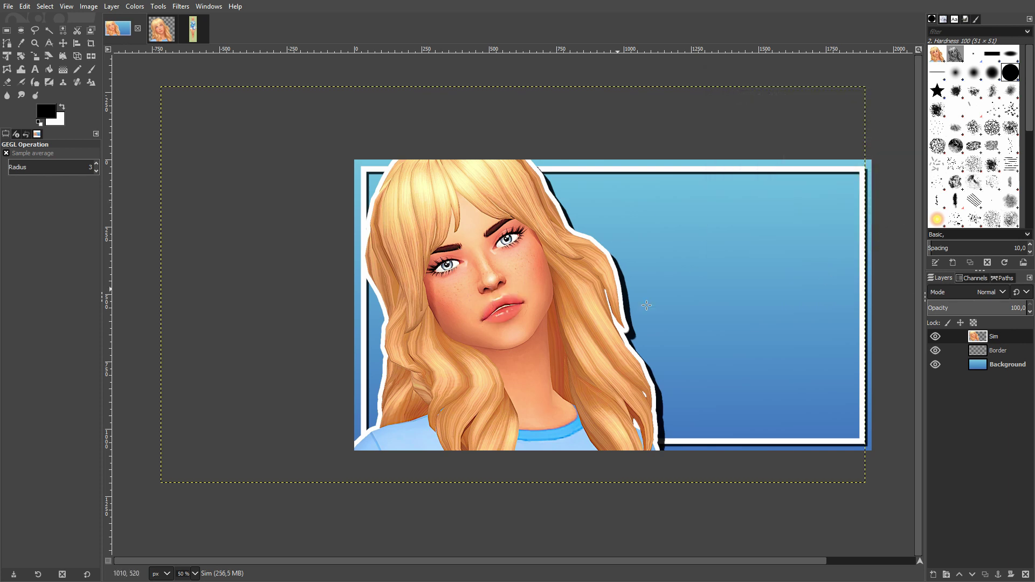
Create a new layer named "pose" above the Sim layer
{"action": "scroll", "coordinate": [704, 347], "scroll_direction": "down", "scroll_amount": 1, "text": "ctrl"}
{"action": "left_click_drag", "start_coordinate": [589, 563], "coordinate": [701, 439]}
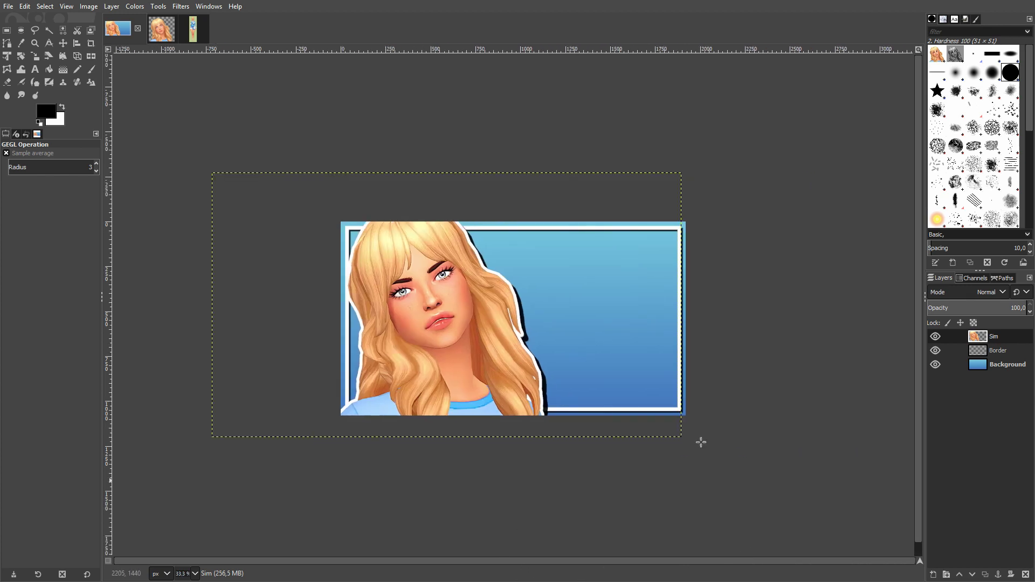
{"action": "right_click", "coordinate": [1010, 429]}
{"action": "left_click", "coordinate": [923, 119]}
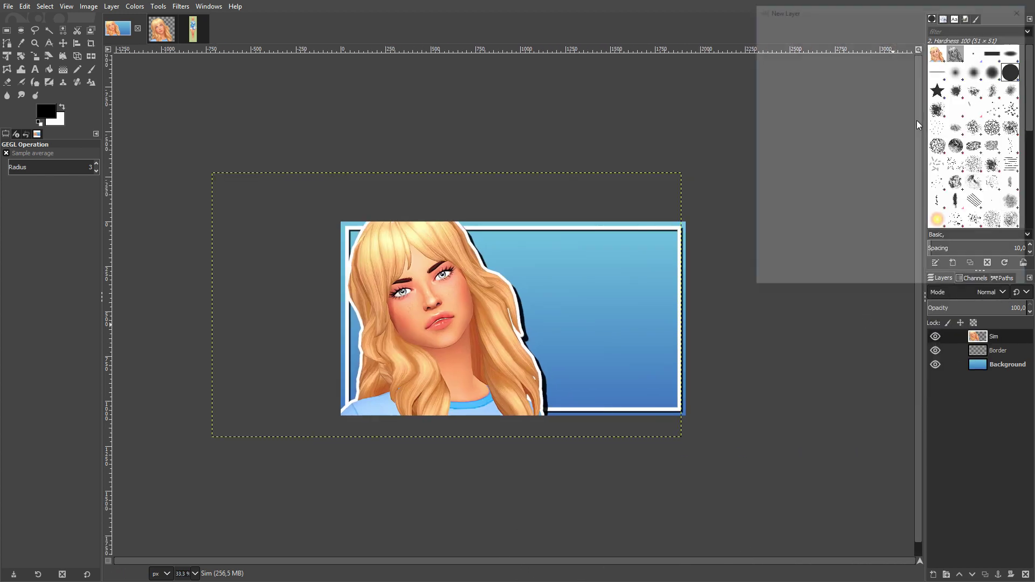
{"action": "type", "text": "pose"}
{"action": "key", "text": "Return"}
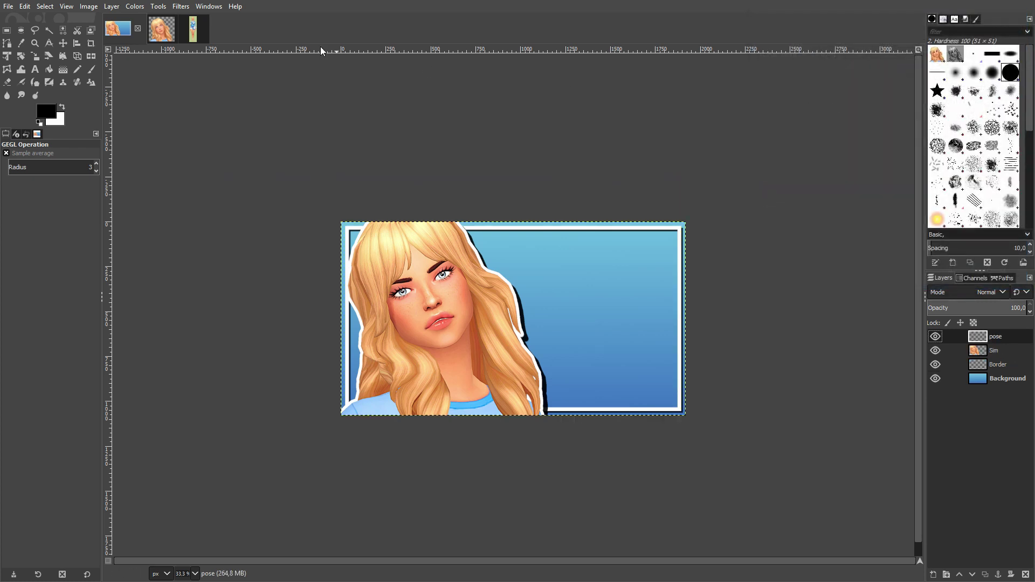
In the full-body render image, rectangle-select the figure from the collar down to the feet, about 266 × 763 px
{"action": "left_click", "coordinate": [194, 29]}
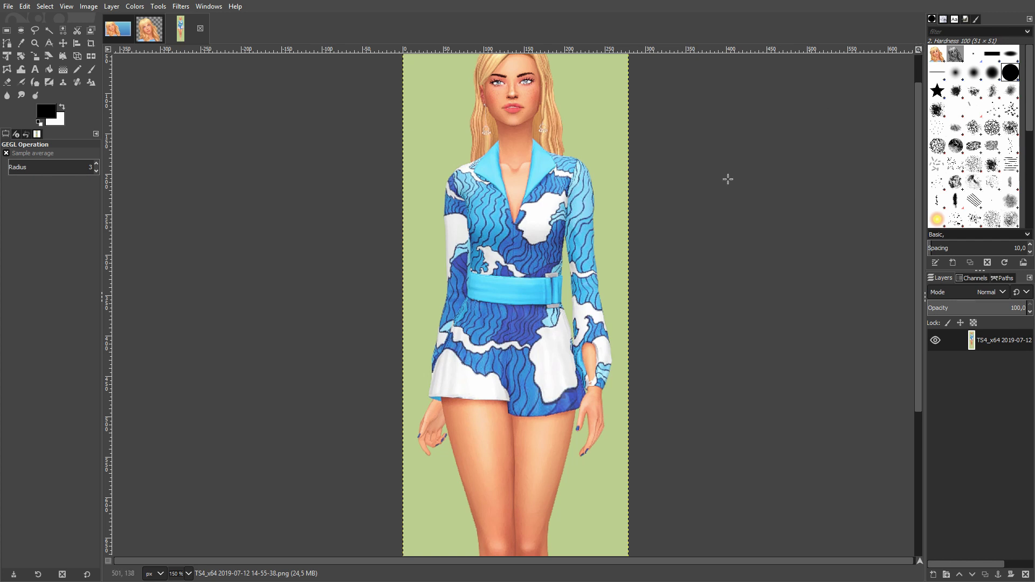
{"action": "scroll", "coordinate": [605, 270], "scroll_direction": "down", "scroll_amount": 3}
{"action": "scroll", "coordinate": [601, 273], "scroll_direction": "up", "scroll_amount": 2}
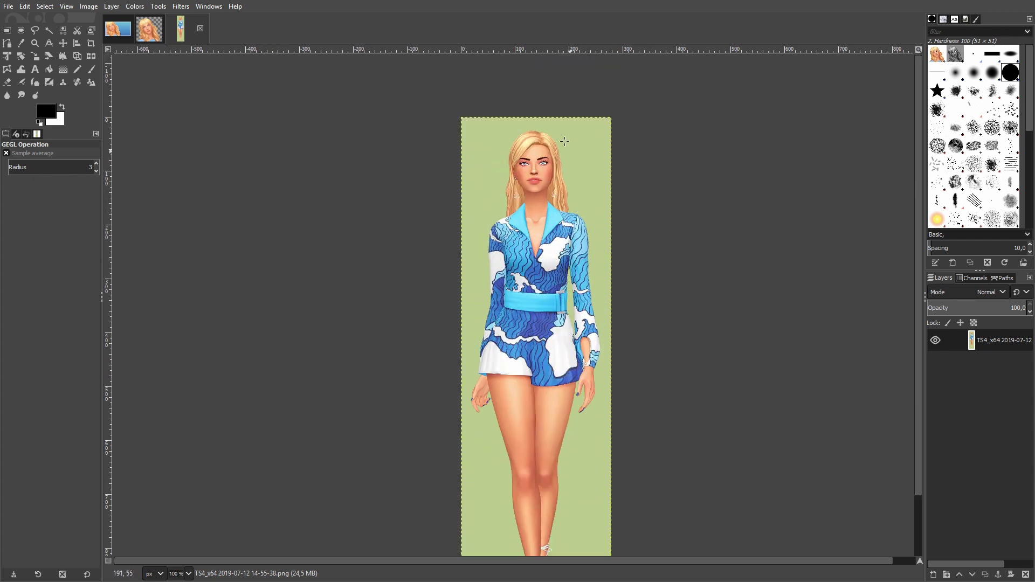
{"action": "scroll", "coordinate": [544, 165], "scroll_direction": "down", "scroll_amount": 3}
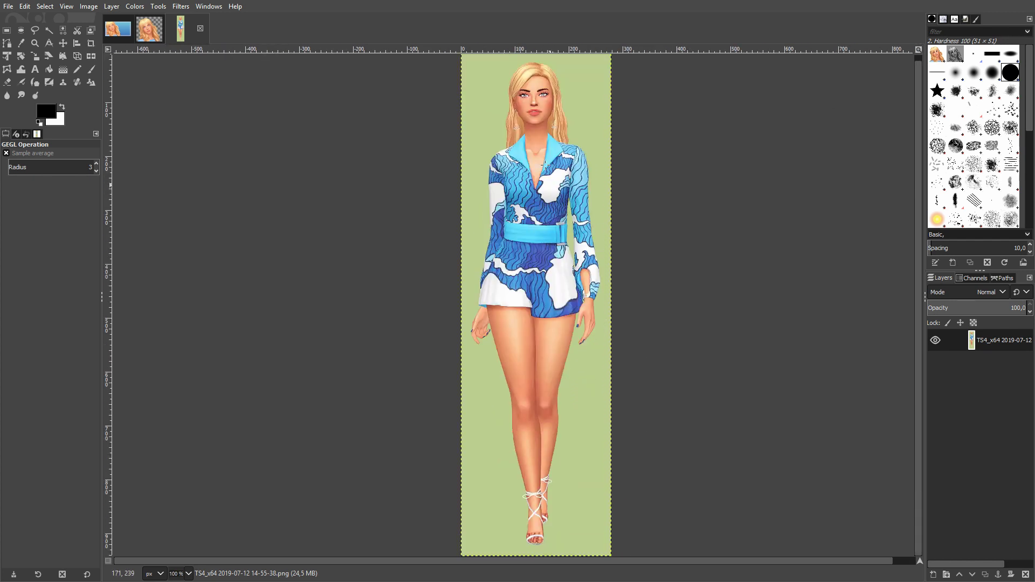
{"action": "left_click", "coordinate": [6, 30]}
{"action": "left_click_drag", "start_coordinate": [471, 138], "coordinate": [609, 547]}
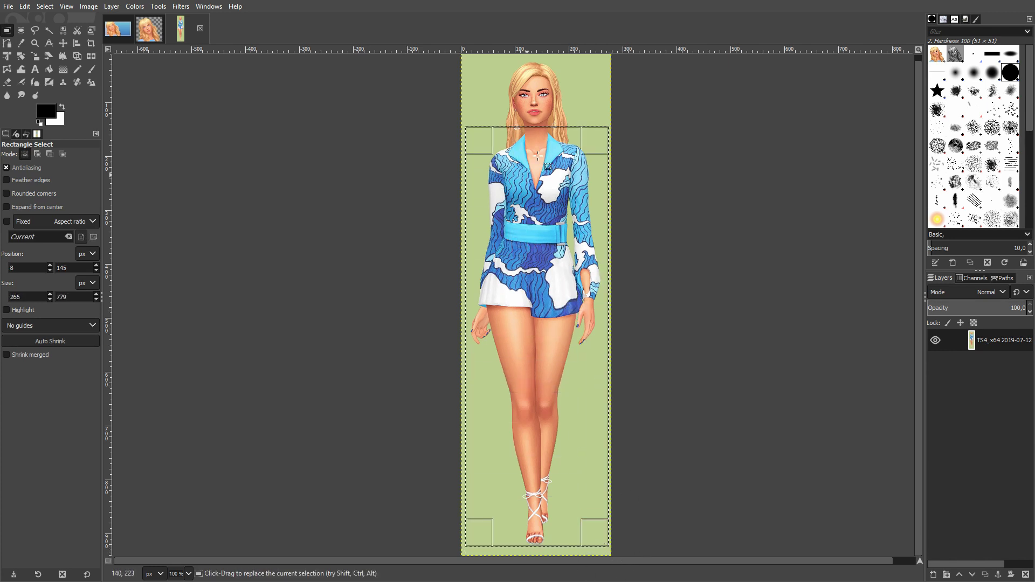
{"action": "left_click_drag", "start_coordinate": [559, 139], "coordinate": [558, 147]}
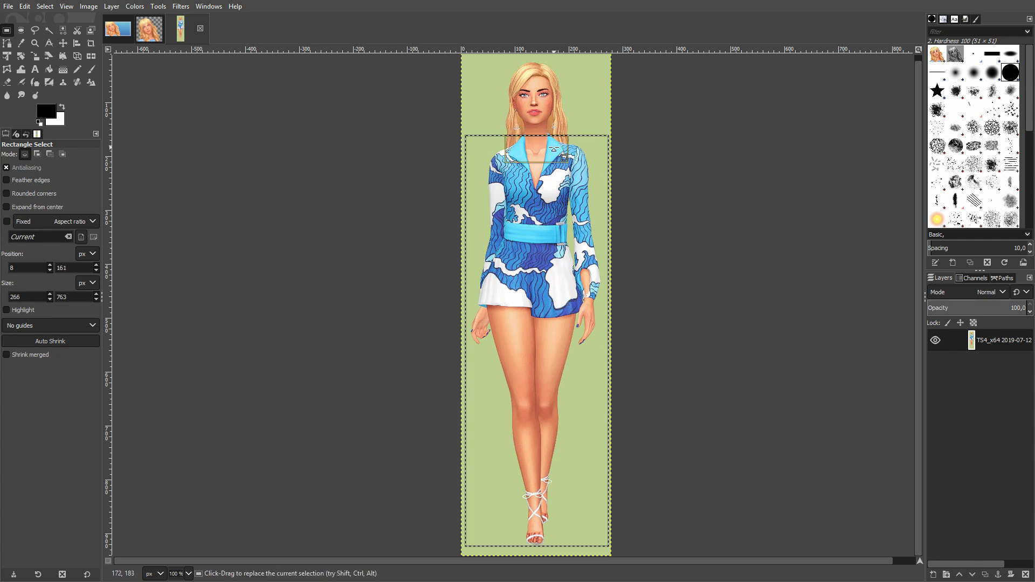
Invert the selection, delete the head and outer margins, and clear the selection
{"action": "left_click", "coordinate": [553, 148]}
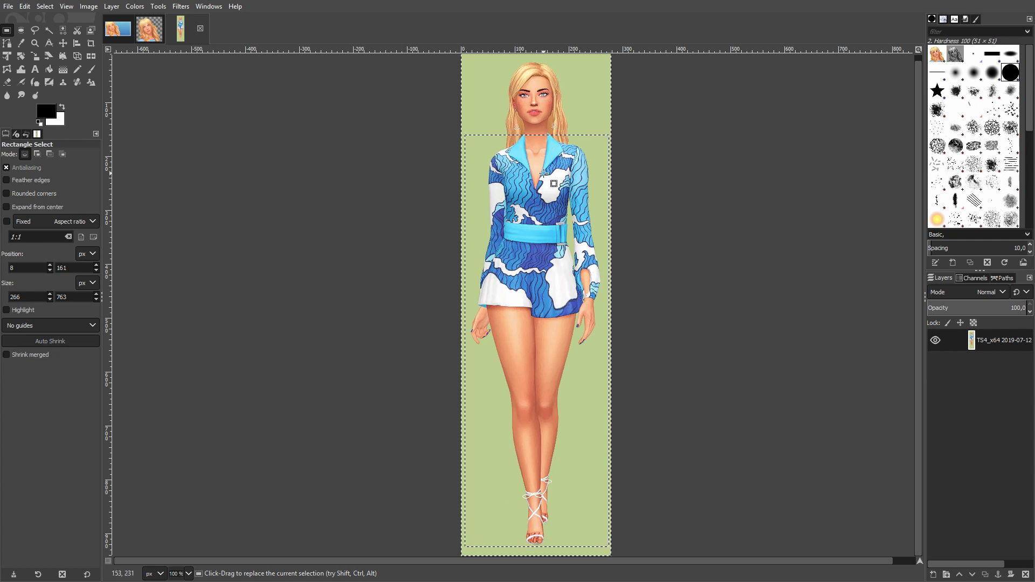
{"action": "key", "text": "Delete"}
{"action": "left_click", "coordinate": [528, 105]}
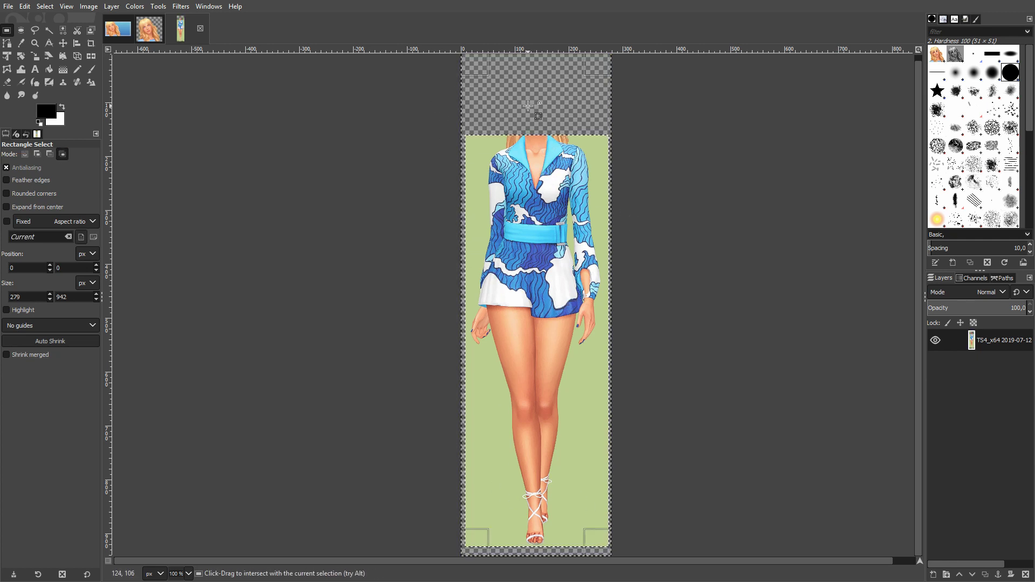
Select the green background by color with a threshold of 15, delete it, and clear the selection
{"action": "left_click", "coordinate": [63, 30]}
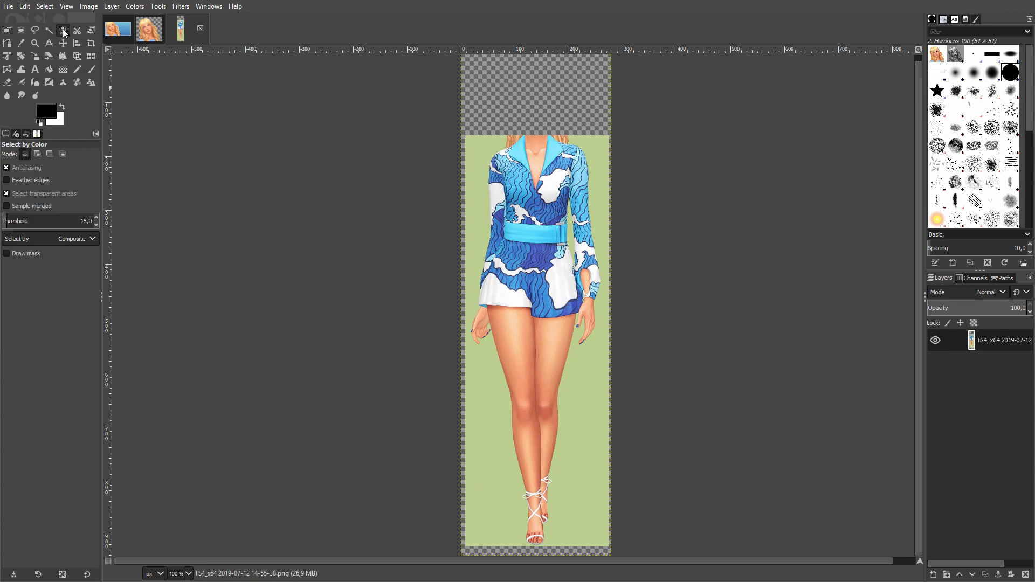
{"action": "left_click", "coordinate": [473, 202]}
{"action": "key", "text": "Delete"}
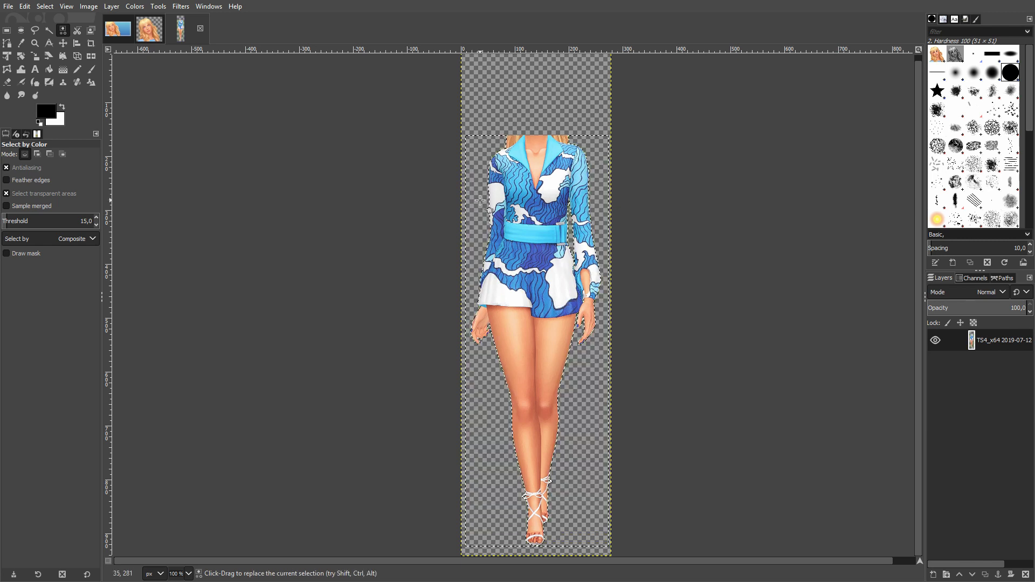
{"action": "key", "text": "ctrl+shift+a"}
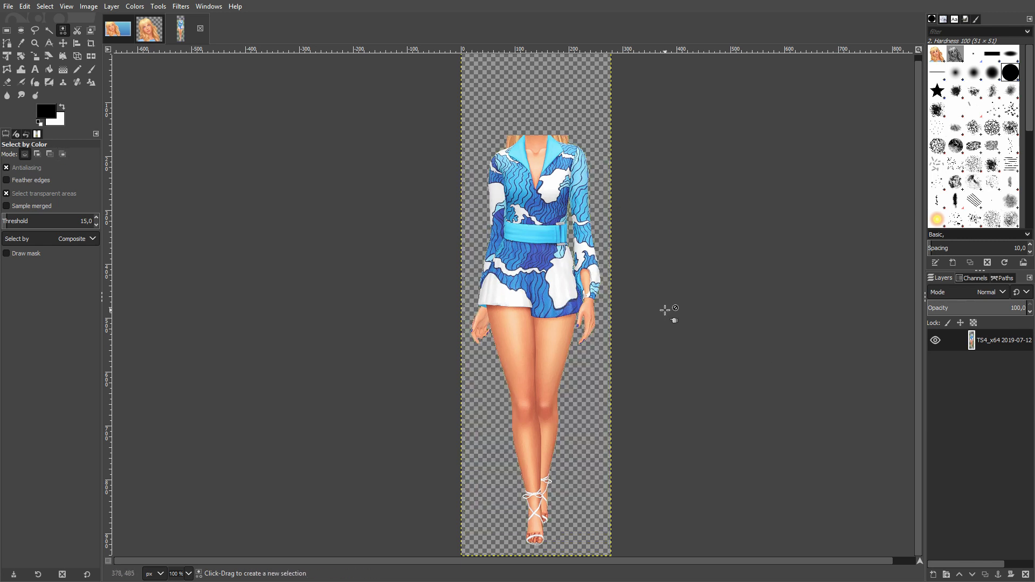
Select the body cut-out from its layer's alpha and shrink the selection to trim the figure's edges
{"action": "scroll", "coordinate": [668, 309], "scroll_direction": "up", "scroll_amount": 1}
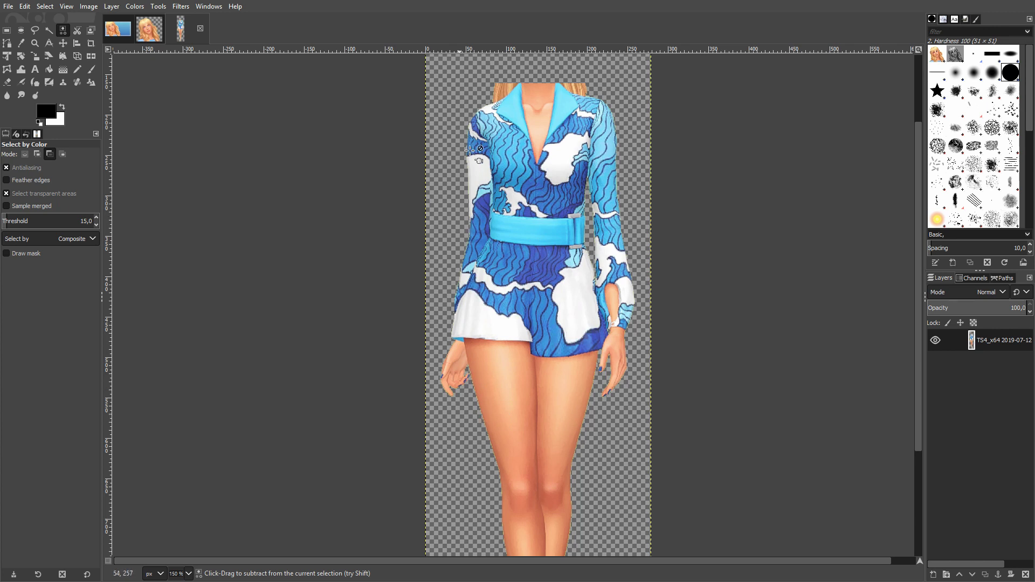
{"action": "scroll", "coordinate": [478, 417], "scroll_direction": "down", "scroll_amount": 2}
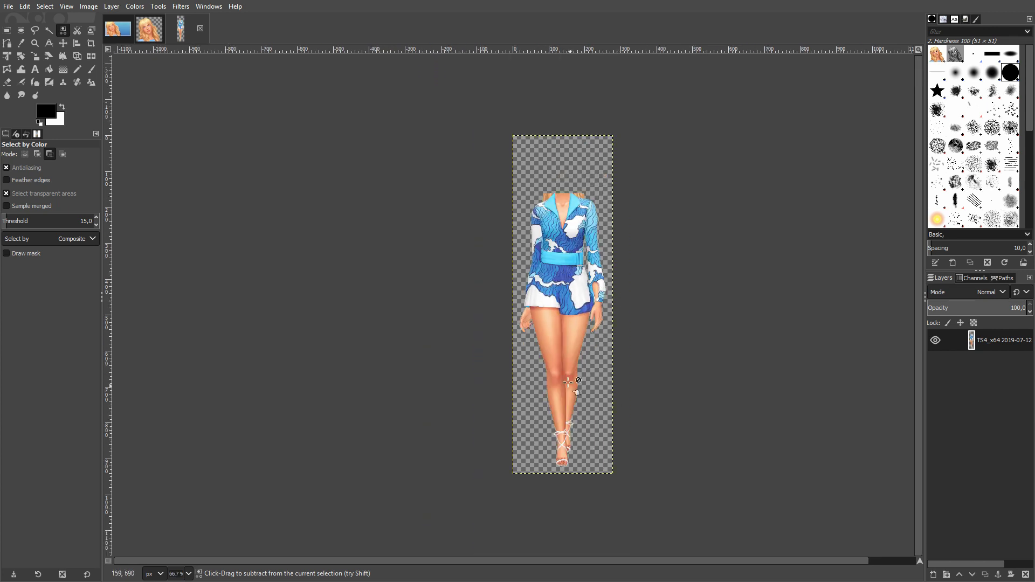
{"action": "scroll", "coordinate": [618, 349], "scroll_direction": "up", "scroll_amount": 1}
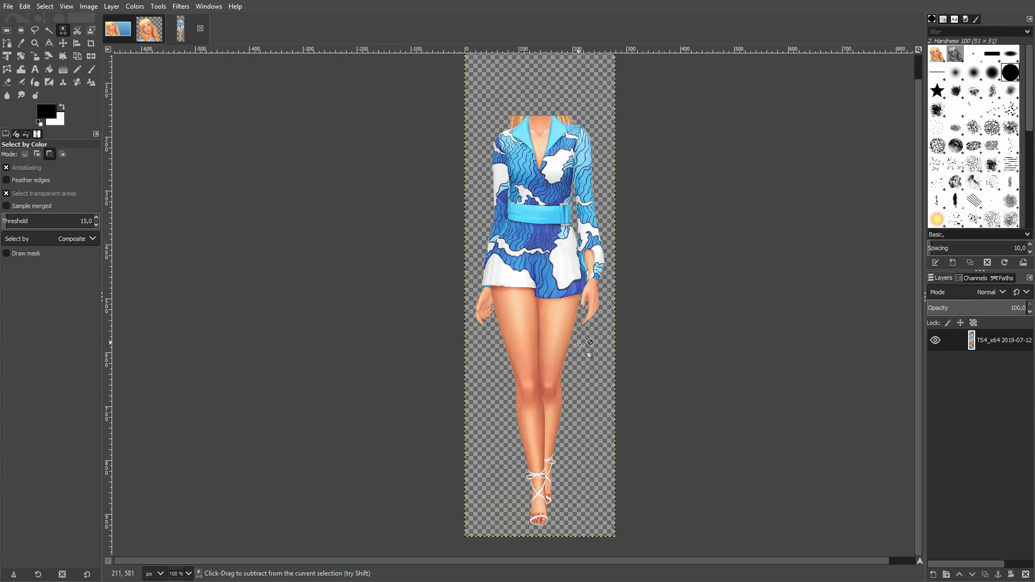
{"action": "right_click", "coordinate": [981, 335]}
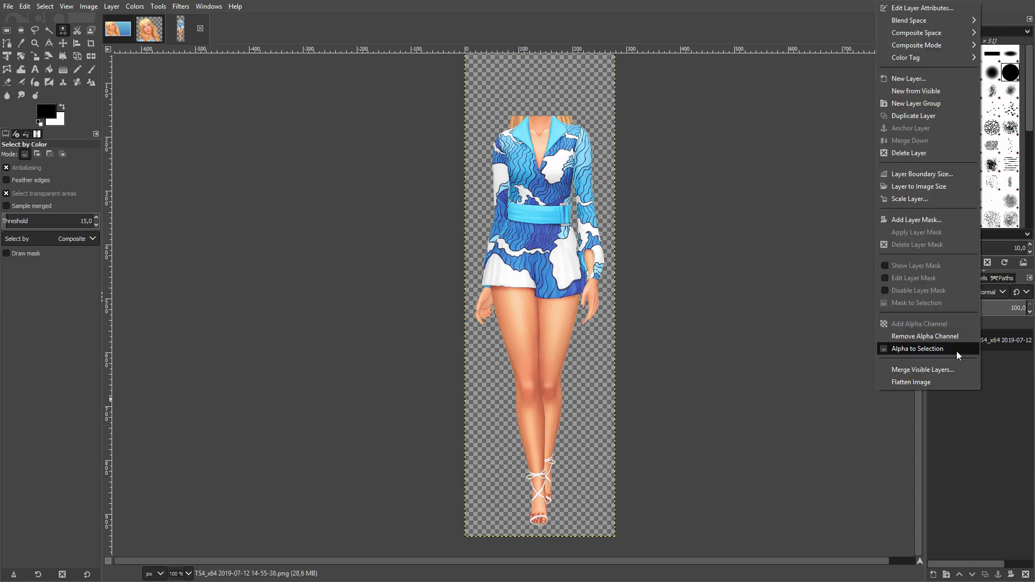
{"action": "left_click", "coordinate": [957, 351]}
{"action": "left_click", "coordinate": [44, 6]}
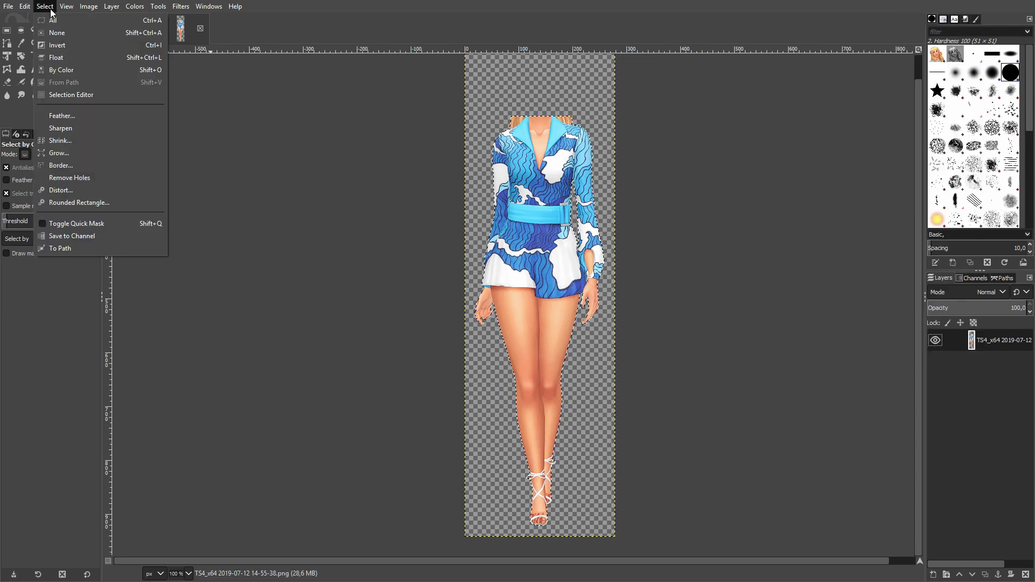
{"action": "left_click", "coordinate": [70, 143]}
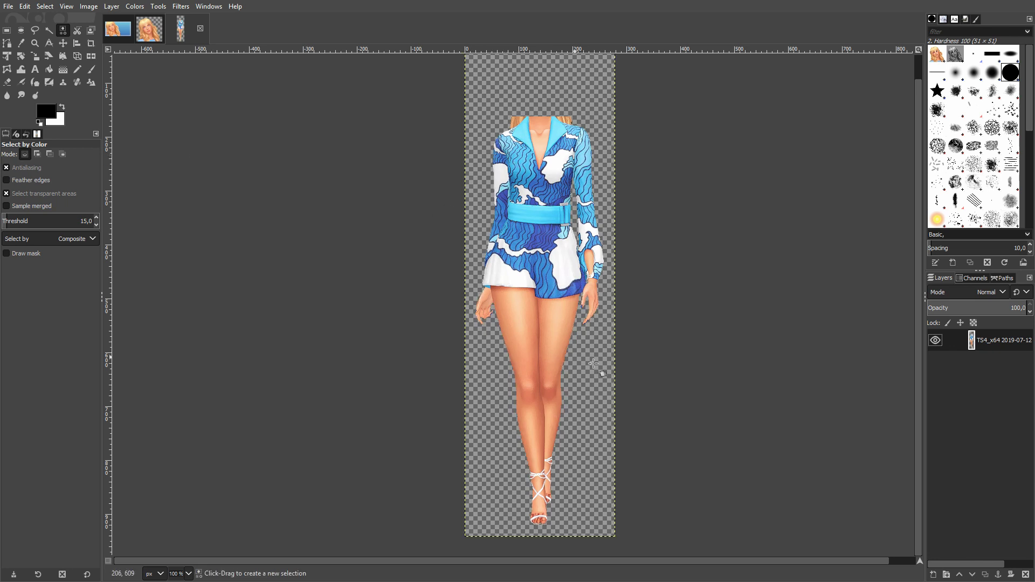
Copy the body cut-out into the banner's pose layer, move it onto the gradient beside the portrait, and anchor it
{"action": "scroll", "coordinate": [590, 404], "scroll_direction": "up", "scroll_amount": 1, "text": "ctrl"}
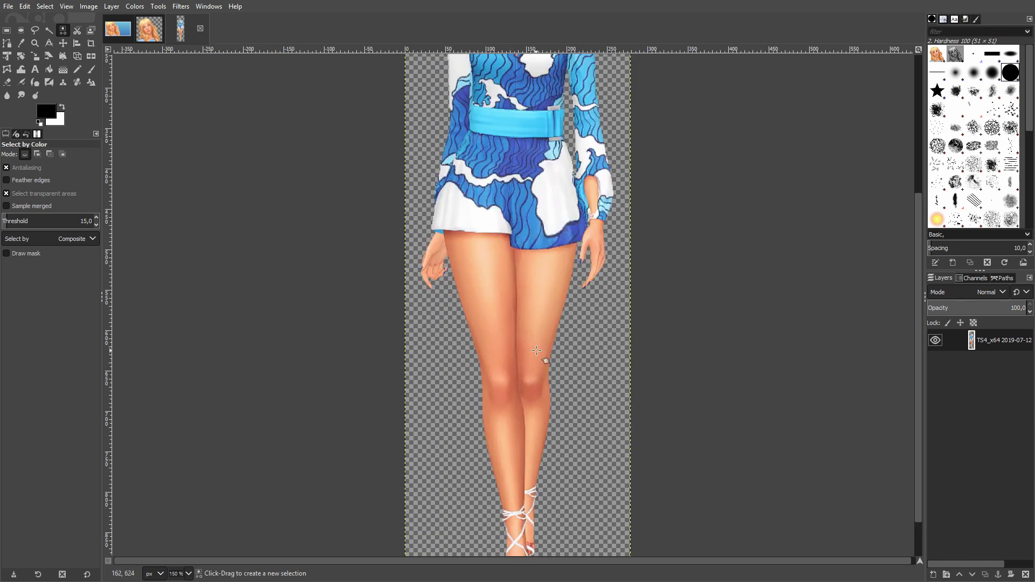
{"action": "scroll", "coordinate": [537, 351], "scroll_direction": "down", "scroll_amount": 1, "text": "ctrl"}
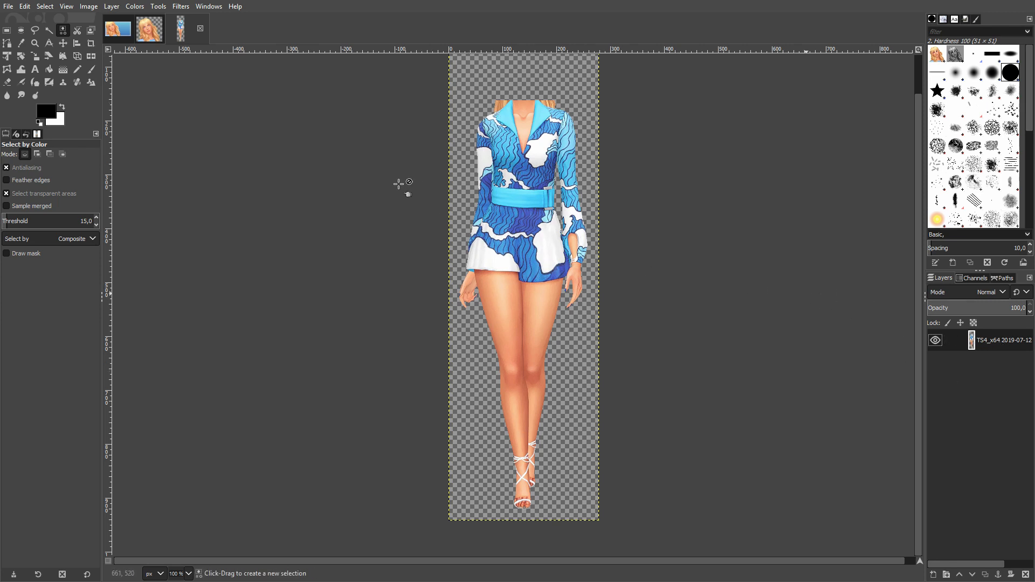
{"action": "key", "text": "ctrl+c"}
{"action": "left_click", "coordinate": [114, 30]}
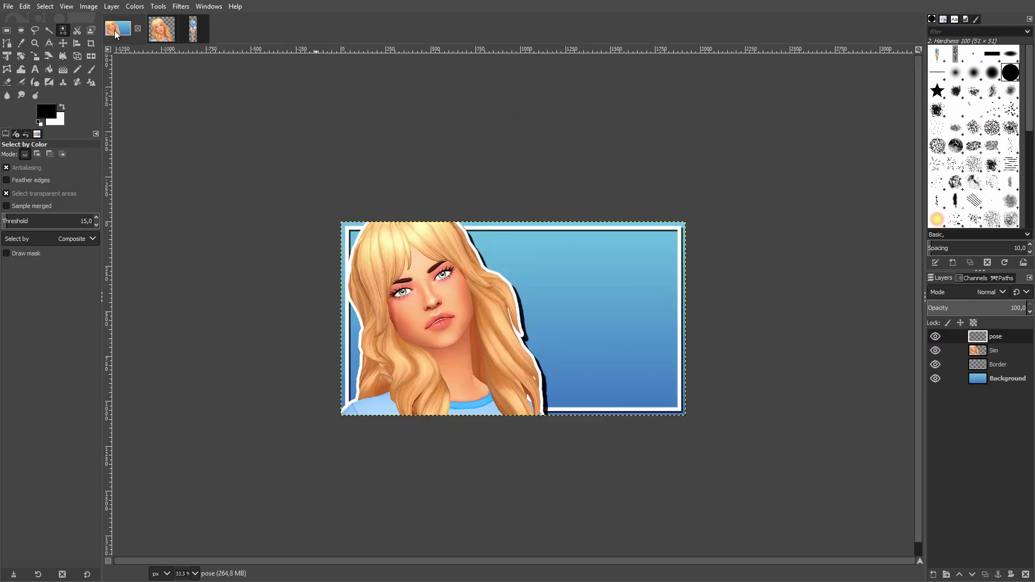
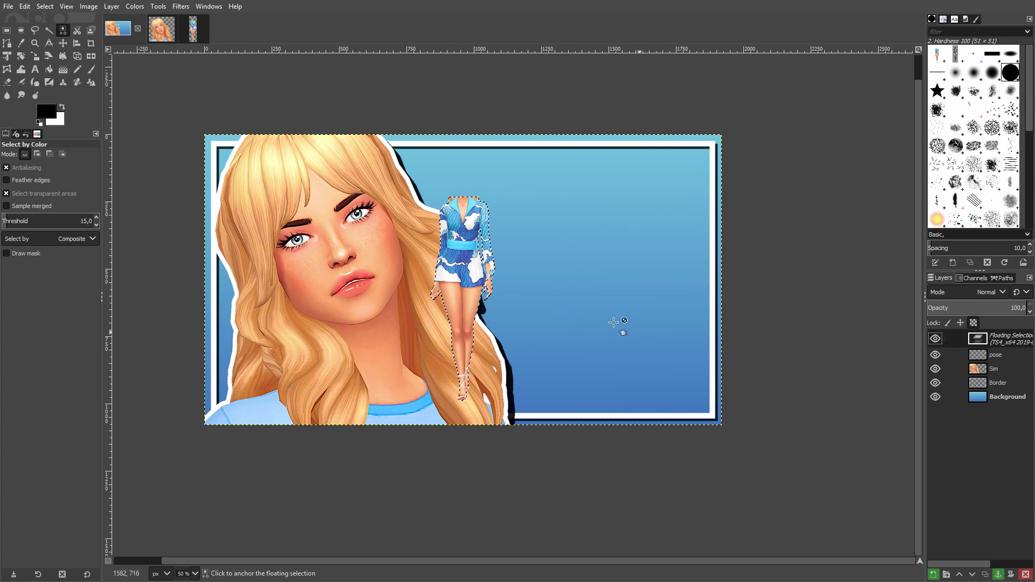
{"action": "key", "text": "m"}
{"action": "left_click_drag", "start_coordinate": [462, 271], "coordinate": [535, 256]}
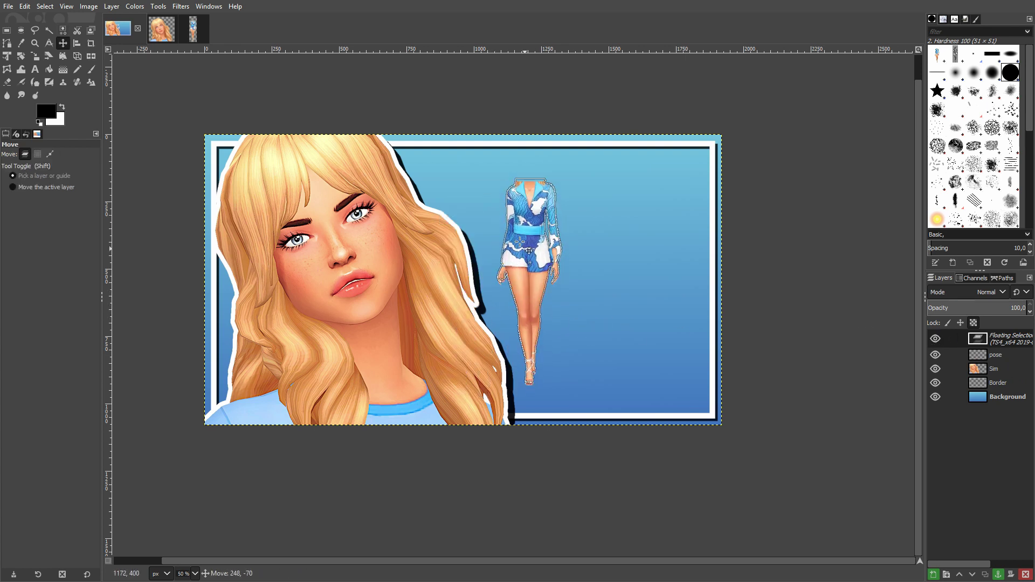
{"action": "key", "text": "ctrl+h"}
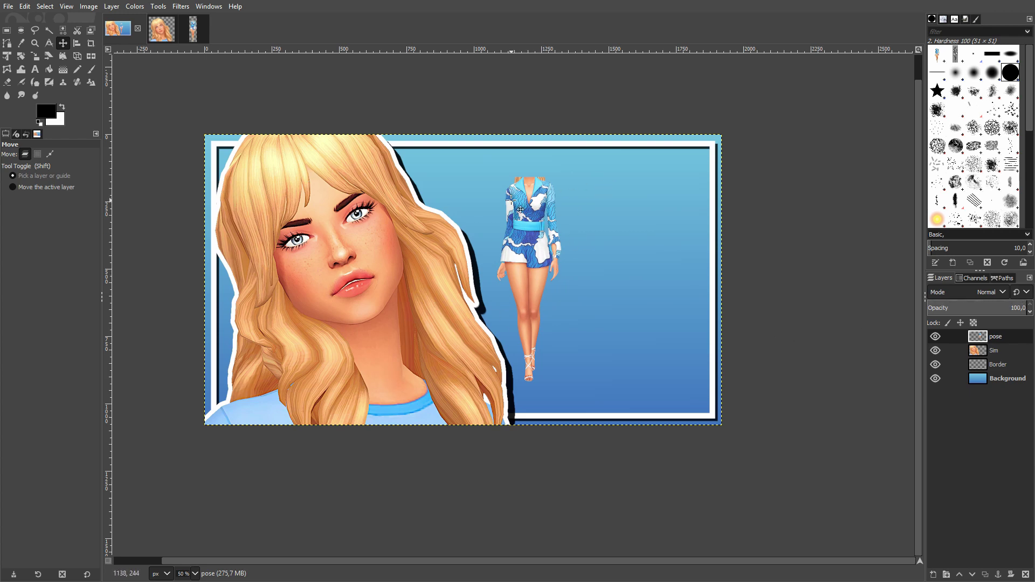
Duplicate the pose layer and make the original pose layer active
{"action": "key", "text": "alt"}
{"action": "scroll", "coordinate": [581, 255], "scroll_direction": "up", "scroll_amount": 1}
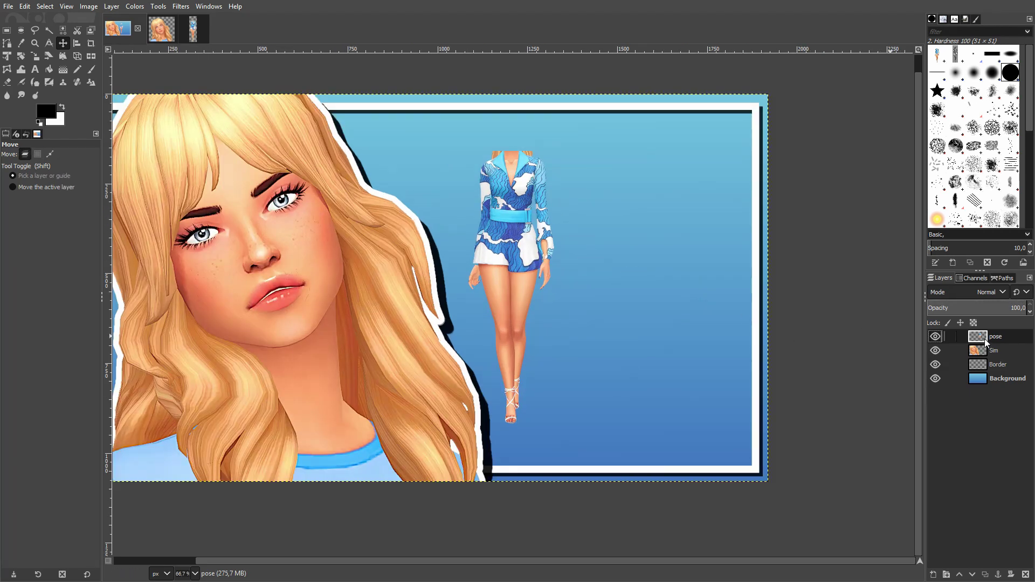
{"action": "left_click", "coordinate": [985, 575]}
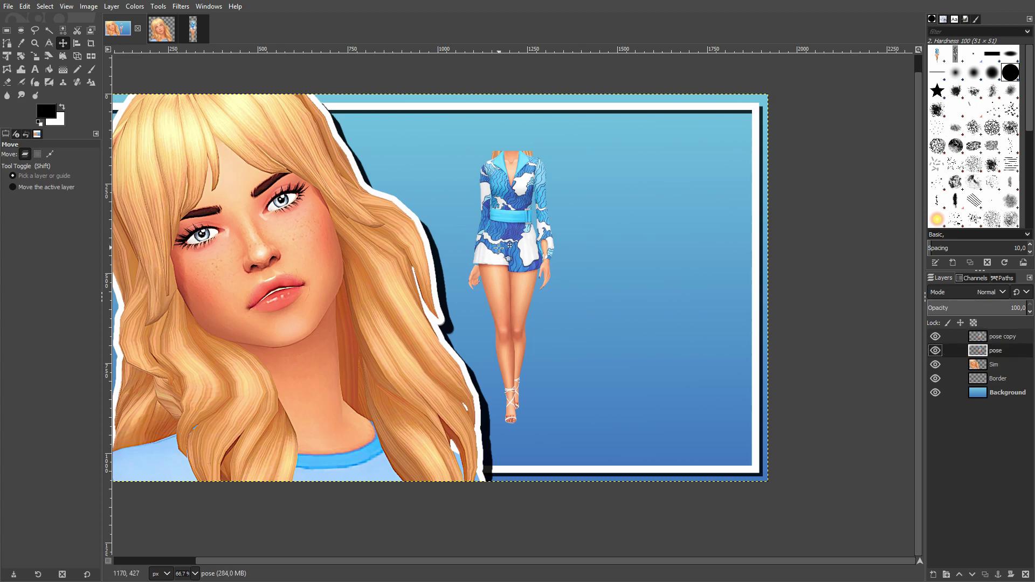
Set the foreground color to the saved salmon red f67068
{"action": "scroll", "coordinate": [399, 308], "scroll_direction": "down", "scroll_amount": 1}
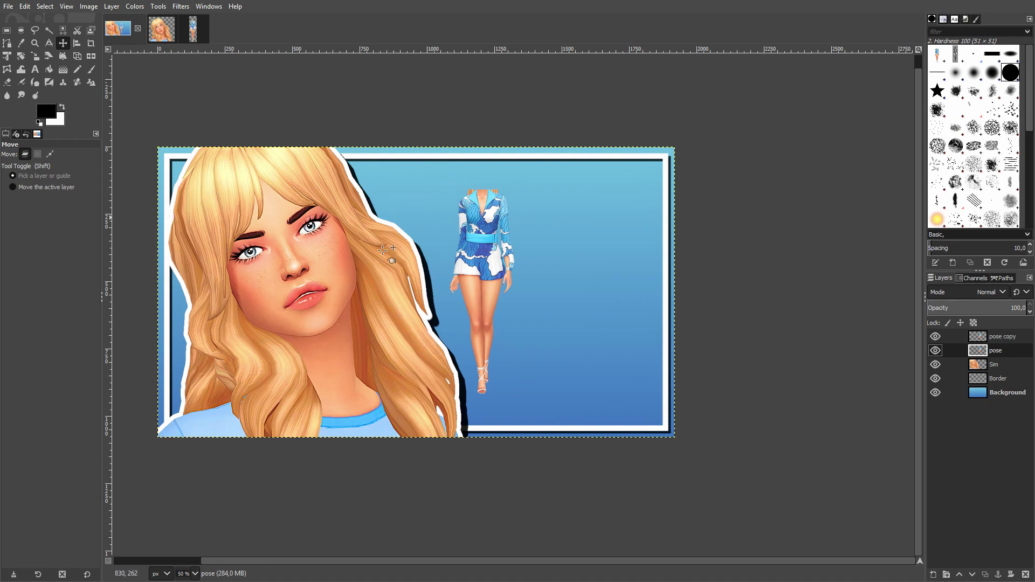
{"action": "left_click", "coordinate": [46, 111]}
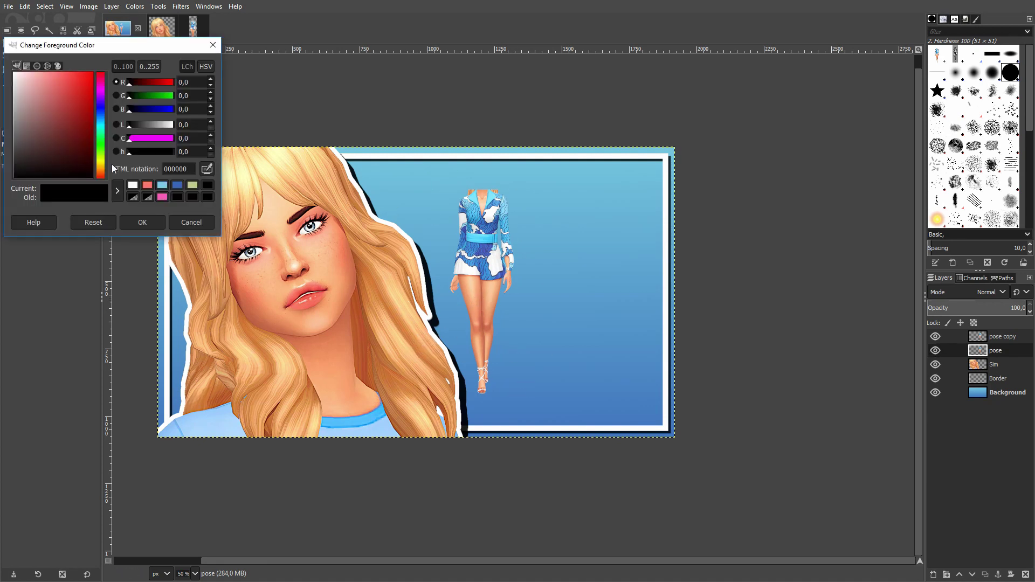
{"action": "left_click", "coordinate": [147, 185]}
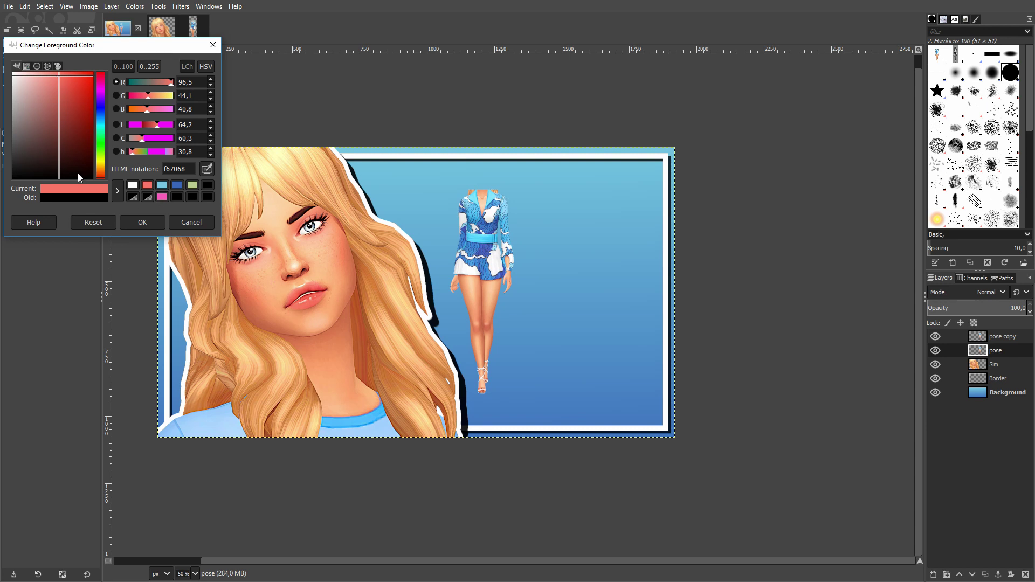
{"action": "left_click", "coordinate": [141, 222]}
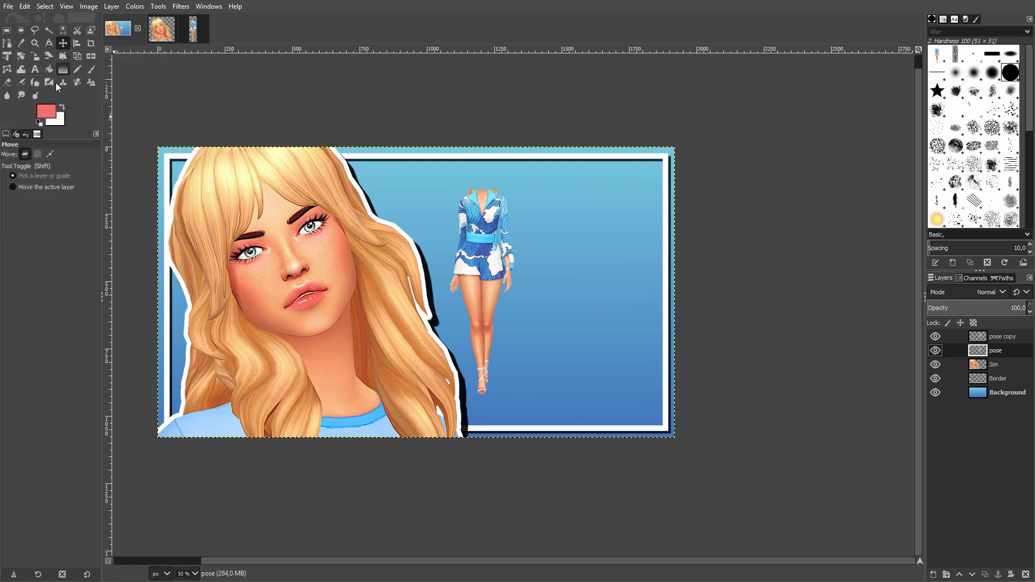
Set the background color to a lighter salmon pink and swap the foreground and background colors
{"action": "left_click", "coordinate": [57, 125]}
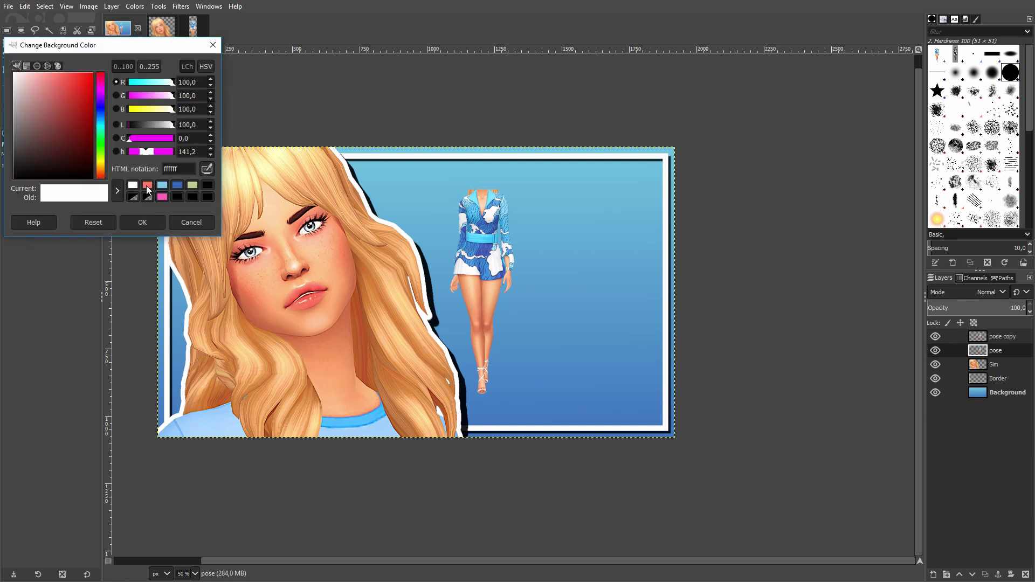
{"action": "left_click", "coordinate": [72, 88]}
{"action": "left_click_drag", "start_coordinate": [73, 89], "coordinate": [43, 73]}
{"action": "left_click", "coordinate": [159, 219]}
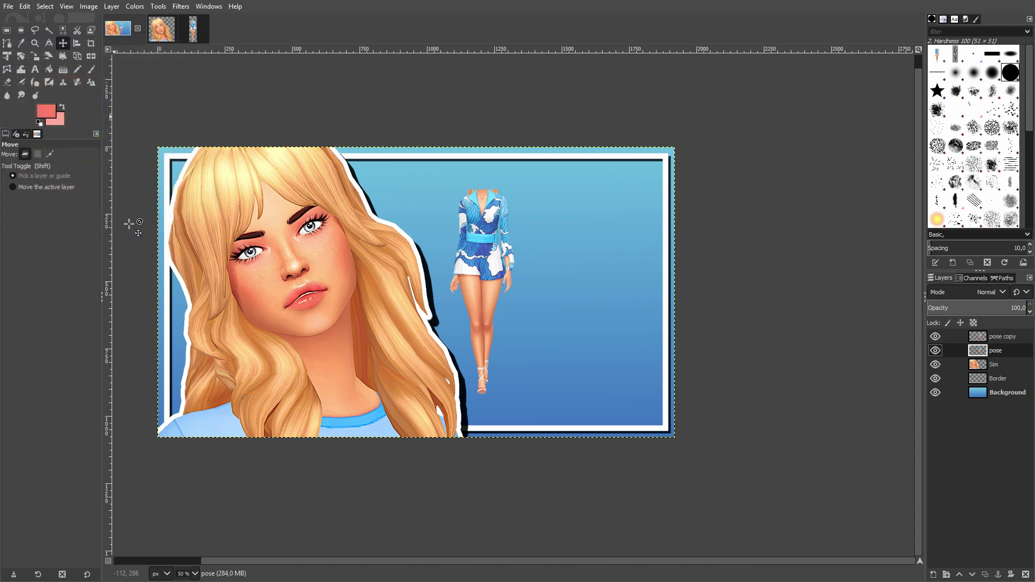
{"action": "left_click", "coordinate": [62, 106]}
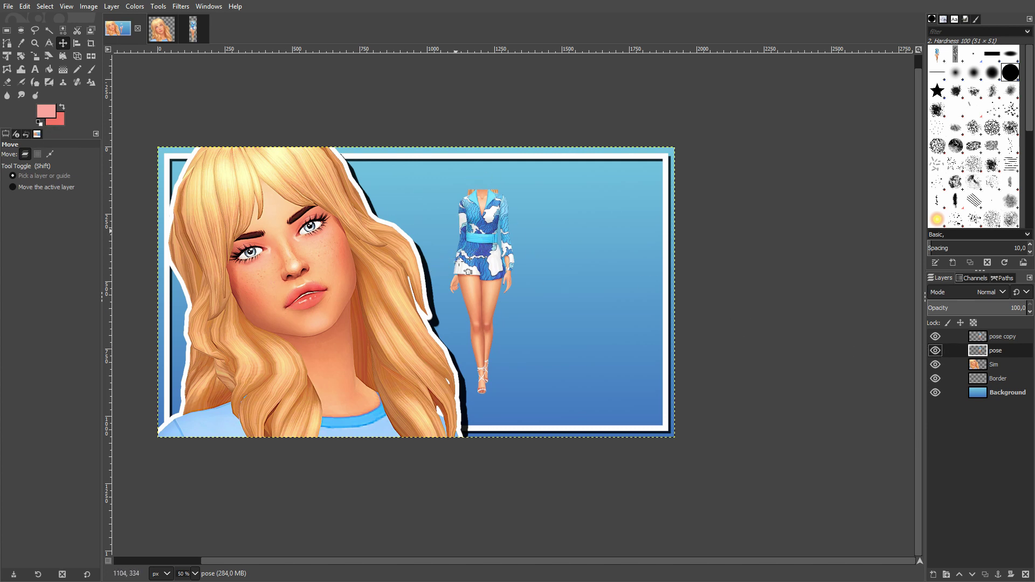
Rectangle-select the area around the body on the pose layer, about 297 × 780 px, with its upper edge at the cut neckline
{"action": "scroll", "coordinate": [501, 267], "scroll_direction": "up", "scroll_amount": 2}
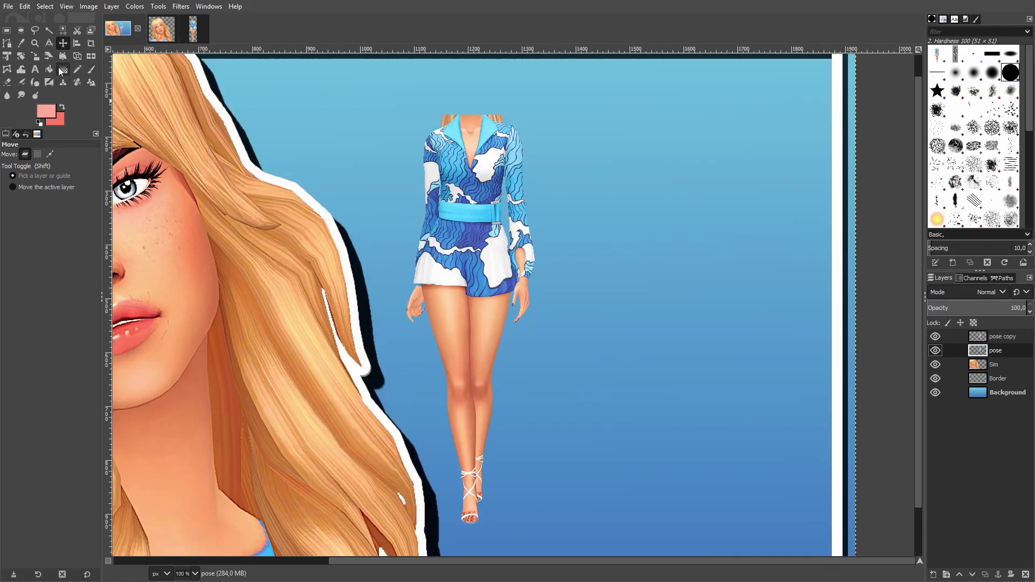
{"action": "left_click", "coordinate": [7, 31]}
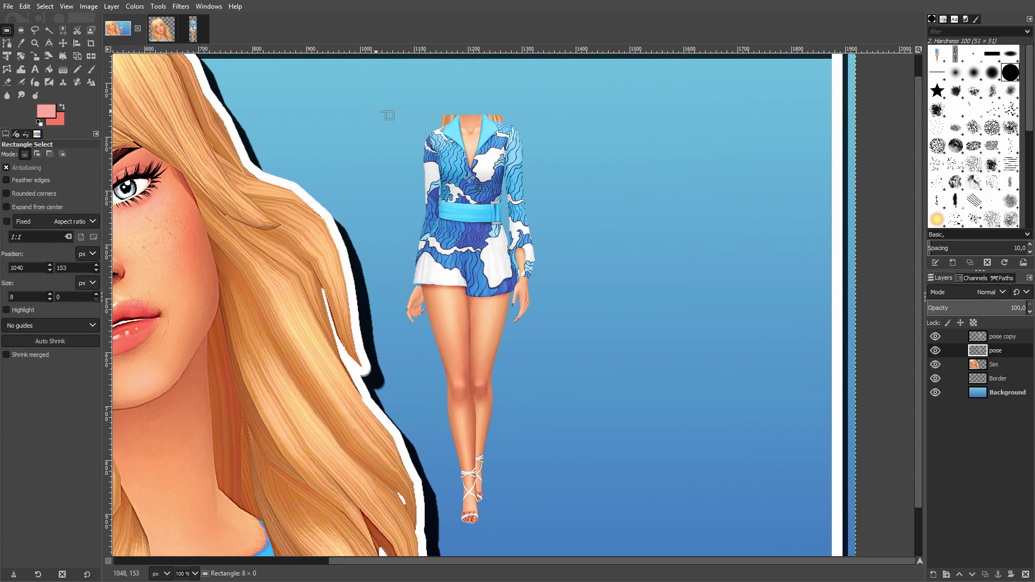
{"action": "left_click_drag", "start_coordinate": [381, 112], "coordinate": [548, 535]}
{"action": "left_click_drag", "start_coordinate": [385, 315], "coordinate": [392, 318]}
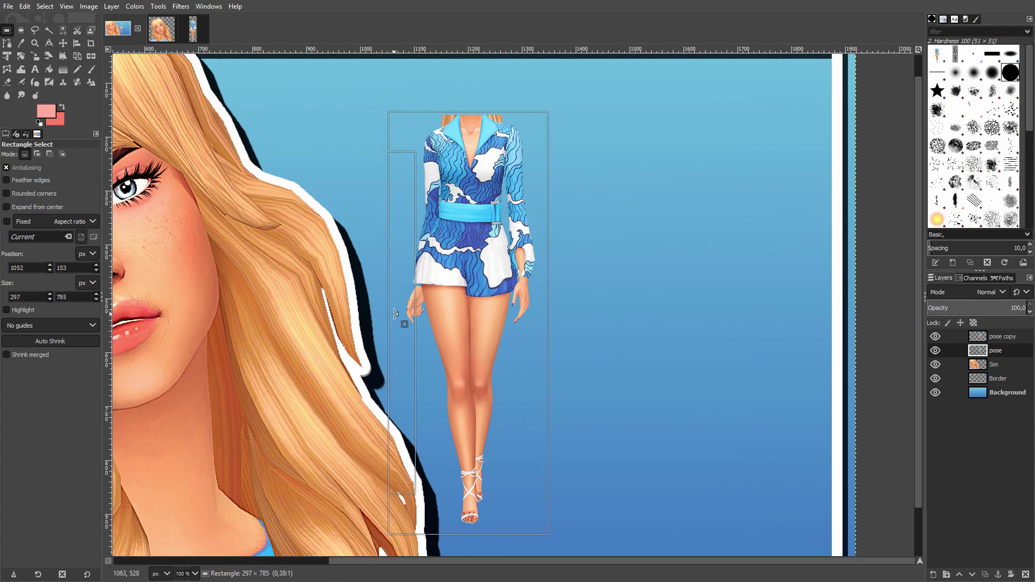
{"action": "left_click_drag", "start_coordinate": [482, 121], "coordinate": [481, 122]}
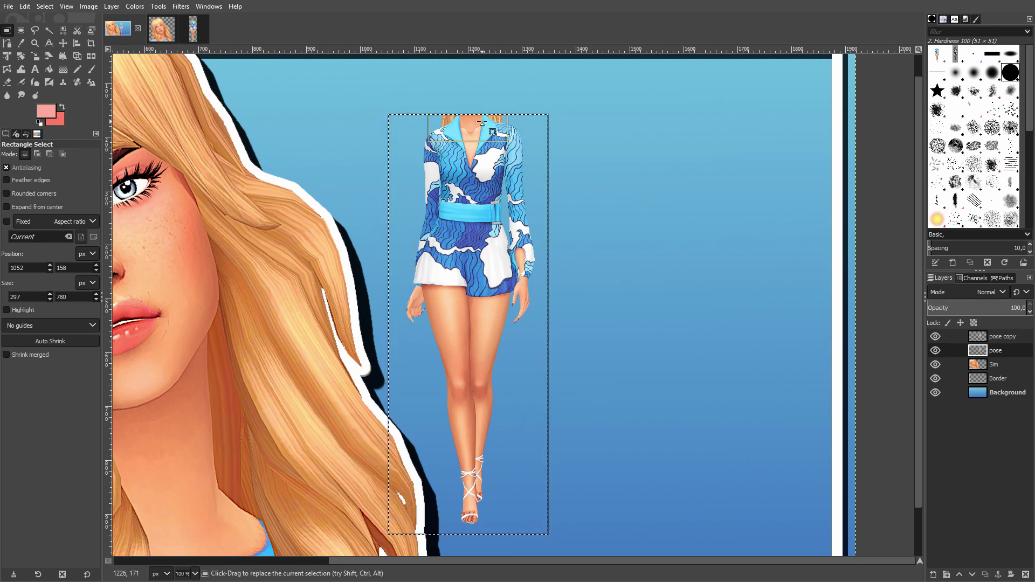
Resize the rectangle selection around the body to 305 × 769 px, fill it with the salmon red background color, and deselect
{"action": "left_click_drag", "start_coordinate": [525, 522], "coordinate": [529, 516]}
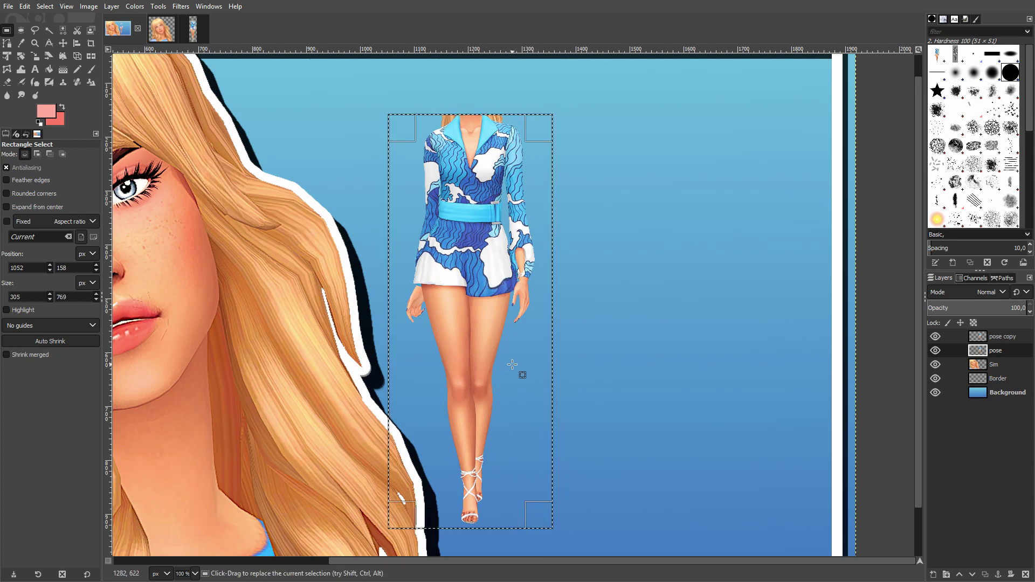
{"action": "key", "text": "ctrl"}
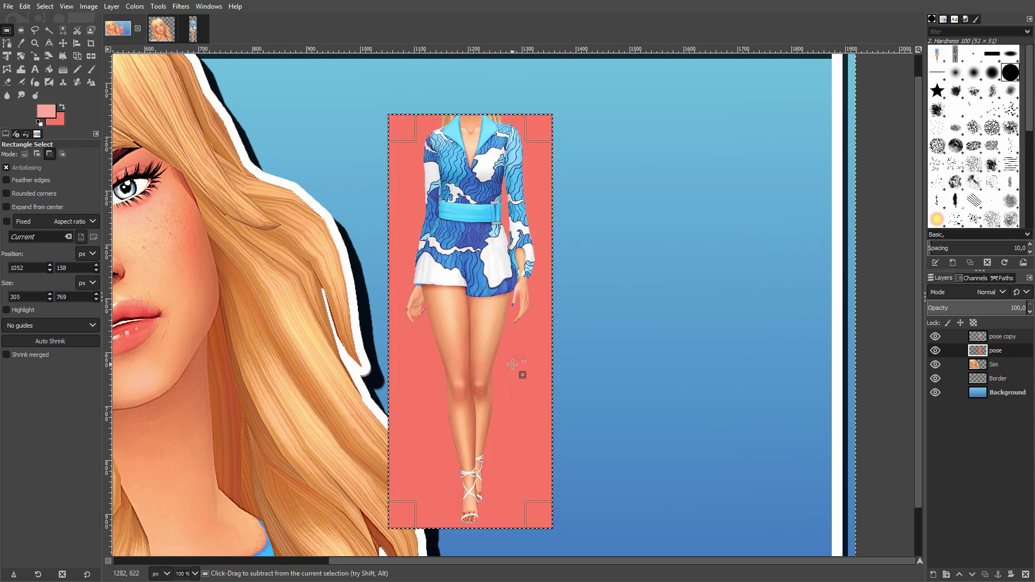
{"action": "key", "text": "ctrl+shift+a"}
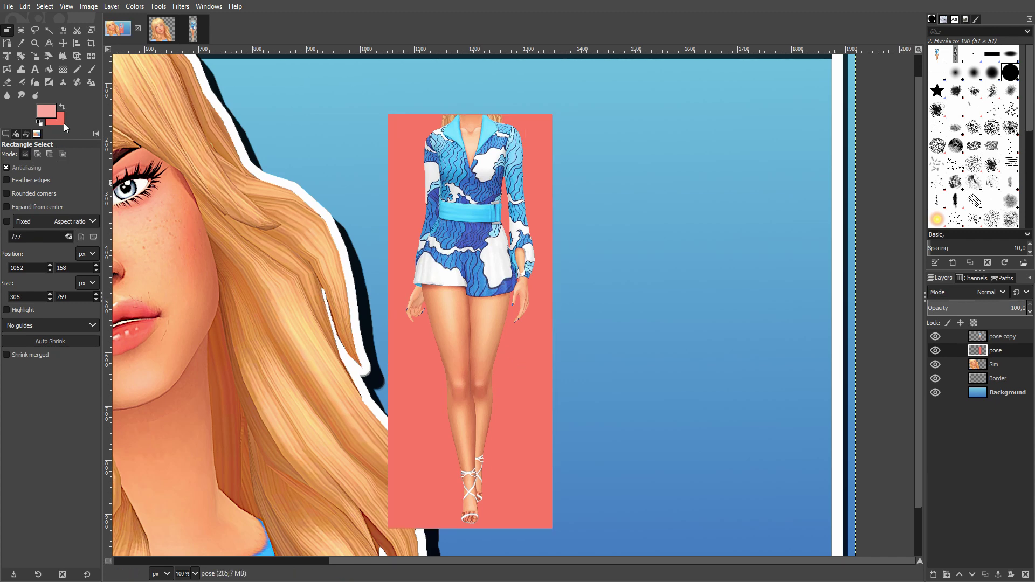
Select the pose layer's filled area from its alpha and set the foreground color to the lighter pink ffafa9 for the Gradient tool
{"action": "right_click", "coordinate": [992, 355]}
{"action": "left_click", "coordinate": [934, 350]}
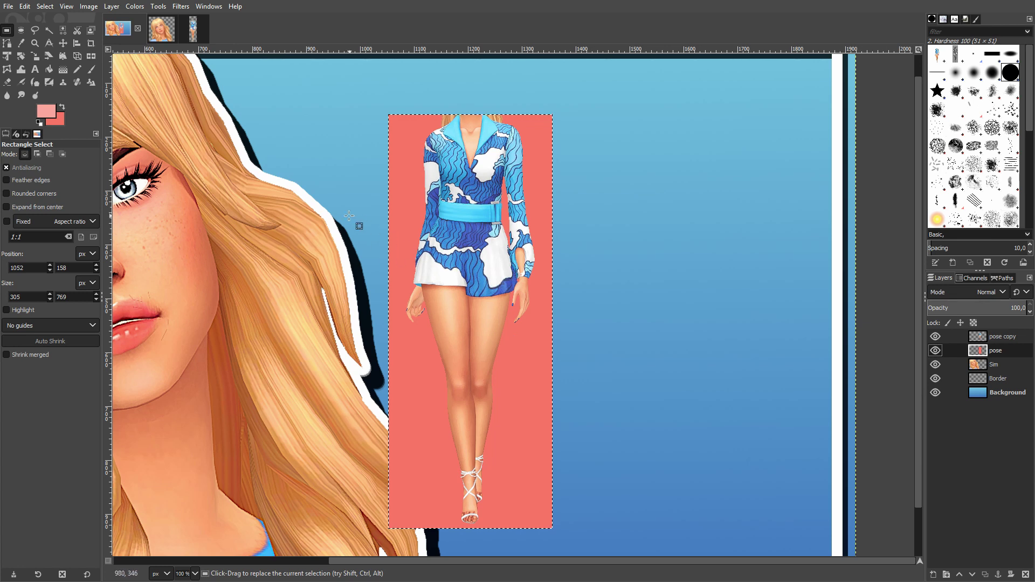
{"action": "left_click", "coordinate": [63, 69]}
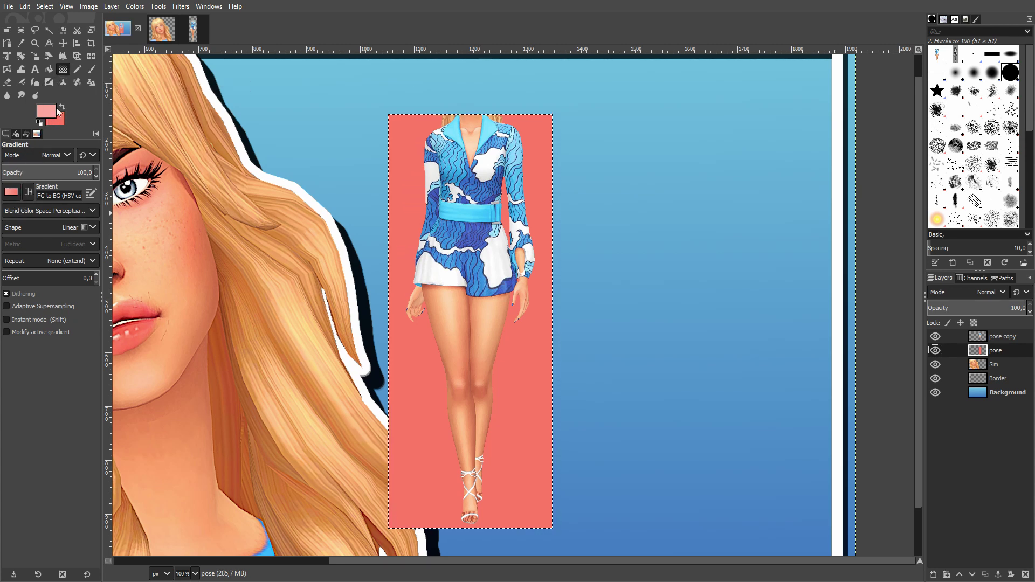
{"action": "left_click", "coordinate": [54, 116]}
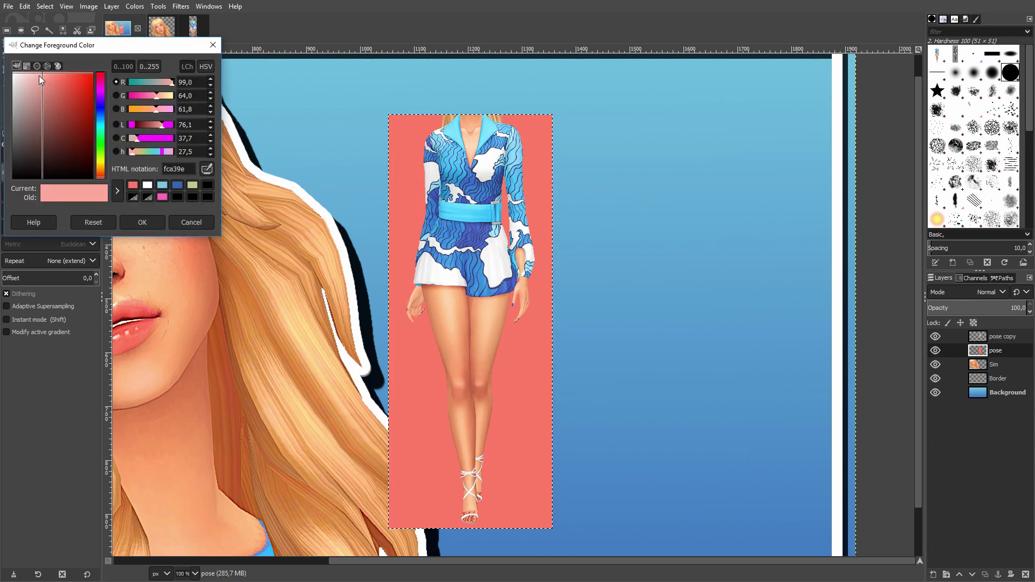
{"action": "left_click_drag", "start_coordinate": [39, 75], "coordinate": [40, 69]}
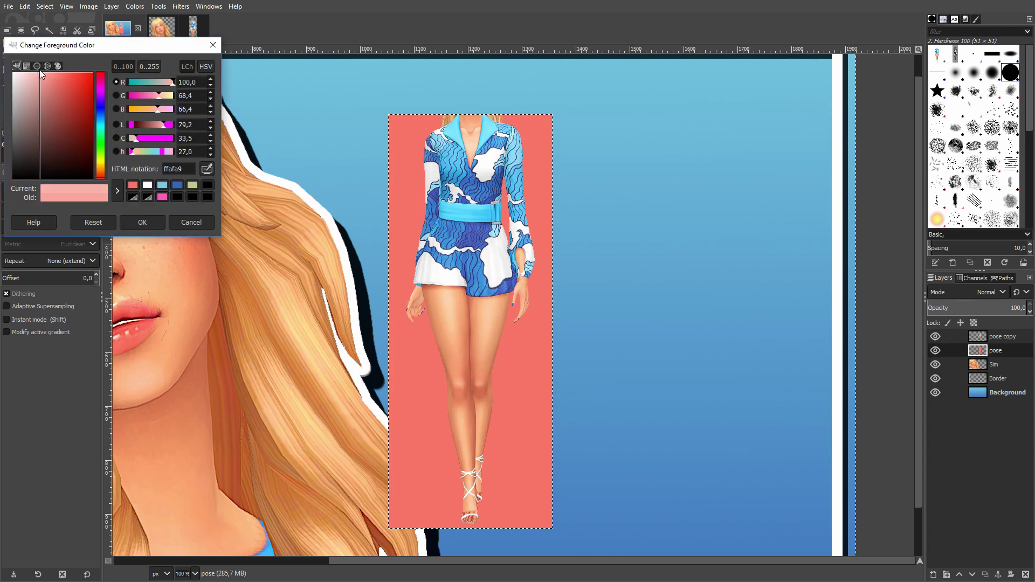
{"action": "left_click", "coordinate": [143, 222]}
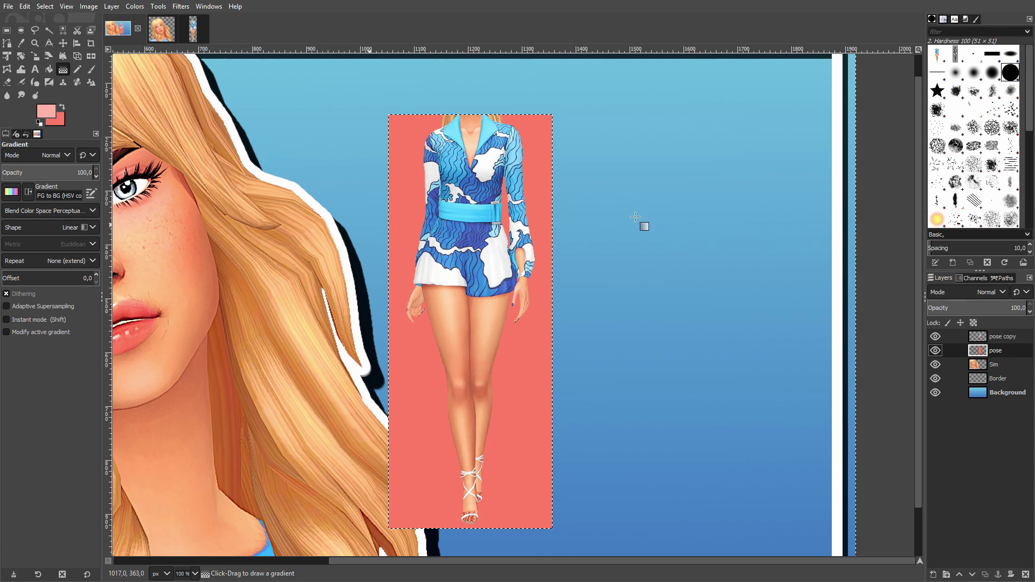
Fill the selected rectangle with a linear FG to BG (HSV clockwise) gradient running horizontally from light pink to salmon red
{"action": "mouse_move", "coordinate": [370, 225]}
{"action": "left_mouse_down"}
{"action": "mouse_move", "coordinate": [666, 229]}
{"action": "mouse_move", "coordinate": [612, 237]}
{"action": "left_mouse_up"}
{"action": "left_click", "coordinate": [13, 195]}
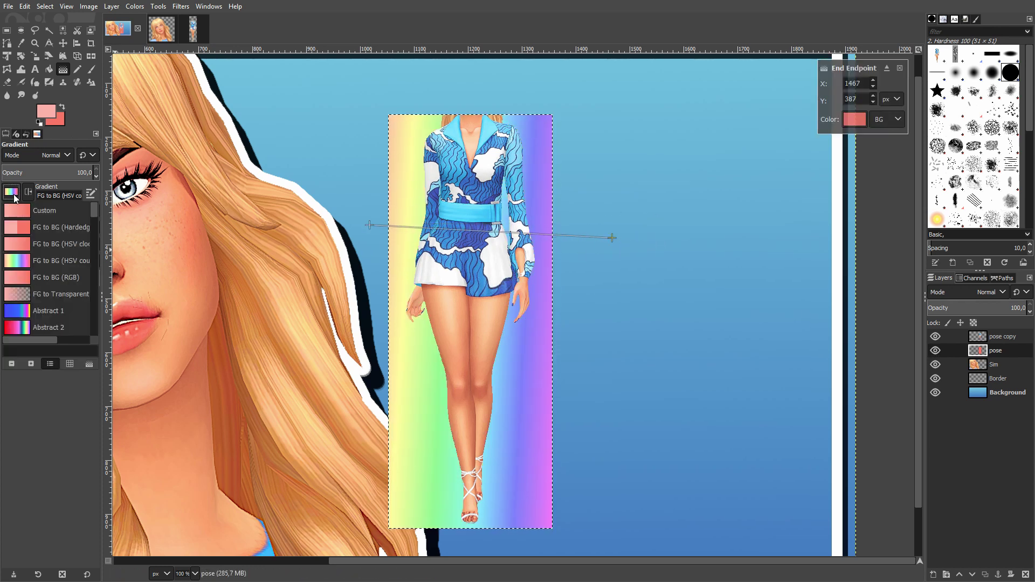
{"action": "left_click", "coordinate": [44, 244]}
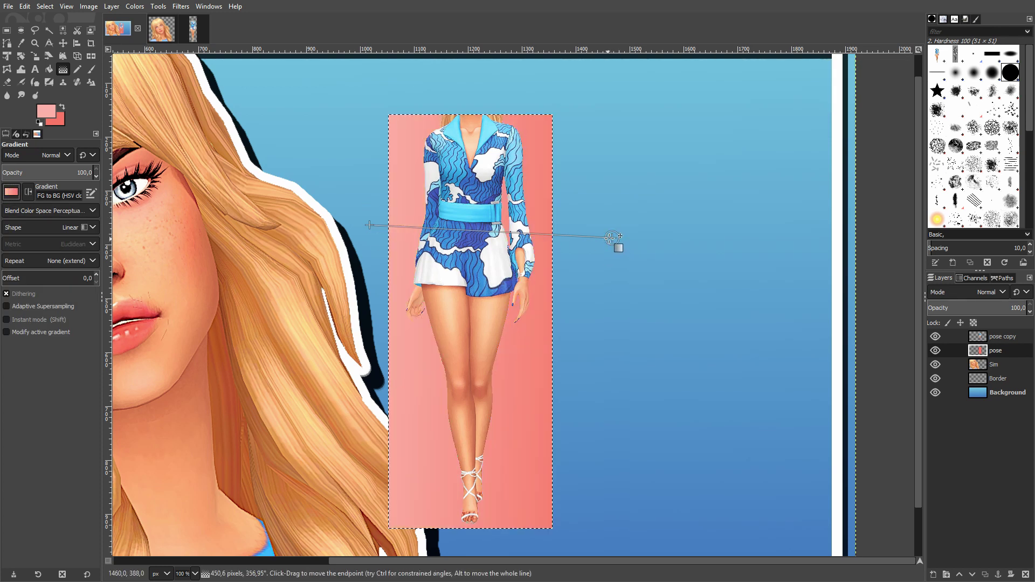
{"action": "left_click_drag", "start_coordinate": [612, 237], "coordinate": [594, 233]}
{"action": "left_click_drag", "start_coordinate": [370, 224], "coordinate": [340, 226]}
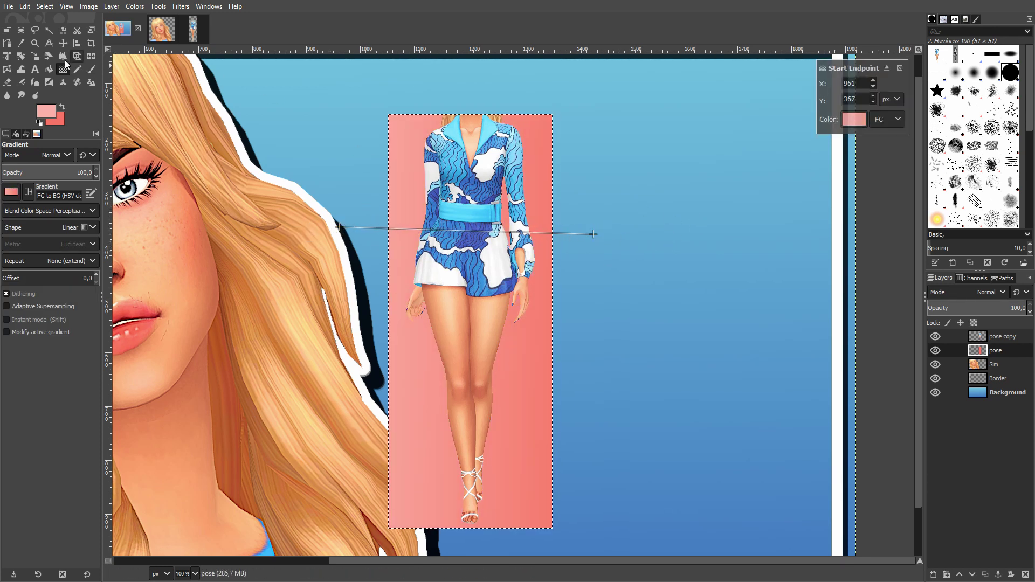
{"action": "left_click", "coordinate": [64, 44]}
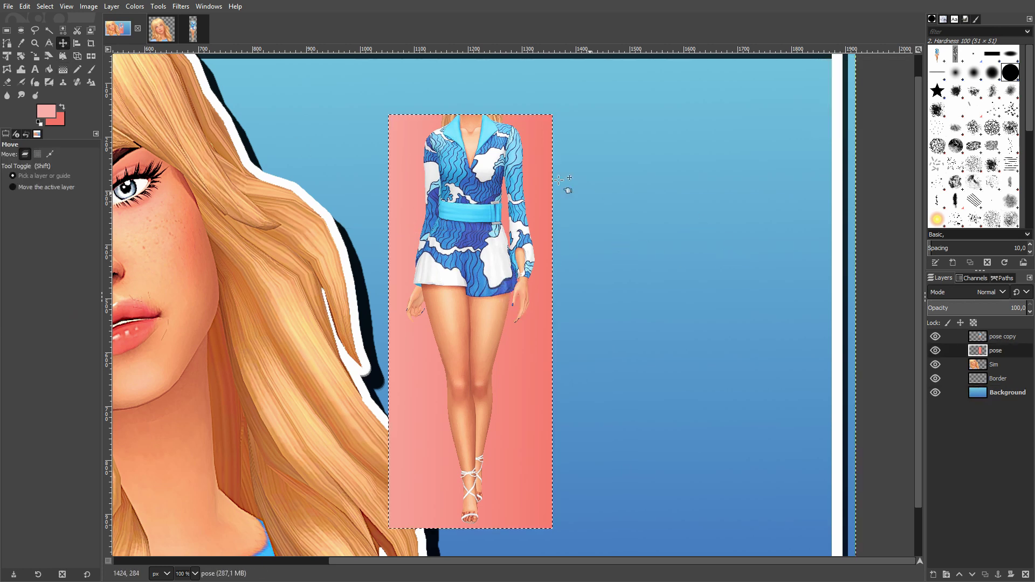
Reselect the pose layer's rectangle from its alpha and start a Grid pattern on it with white ffffff lines
{"action": "key", "text": "m"}
{"action": "right_click", "coordinate": [992, 357]}
{"action": "left_click", "coordinate": [949, 342]}
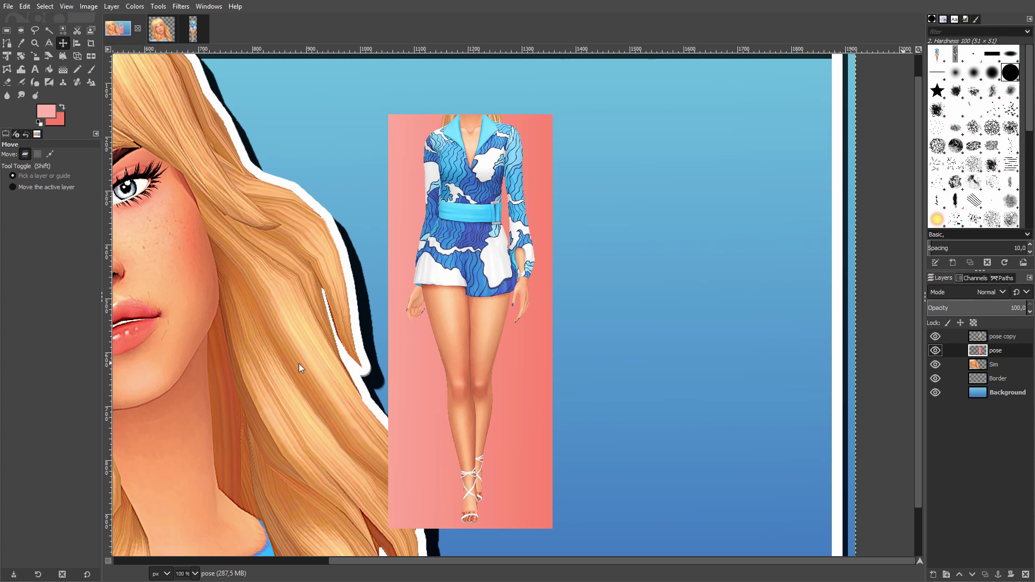
{"action": "left_click", "coordinate": [182, 7]}
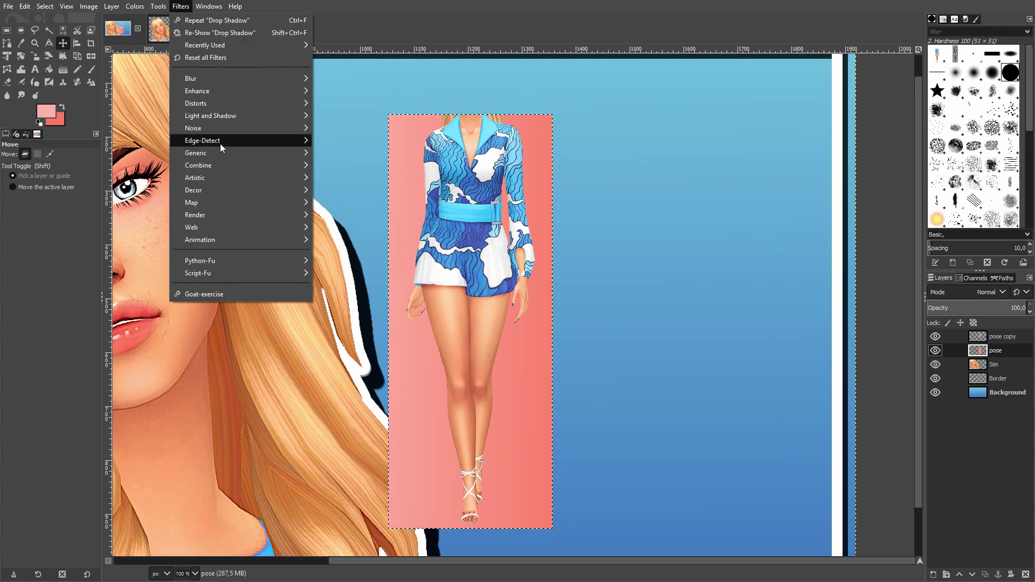
{"action": "mouse_move", "coordinate": [235, 215]}
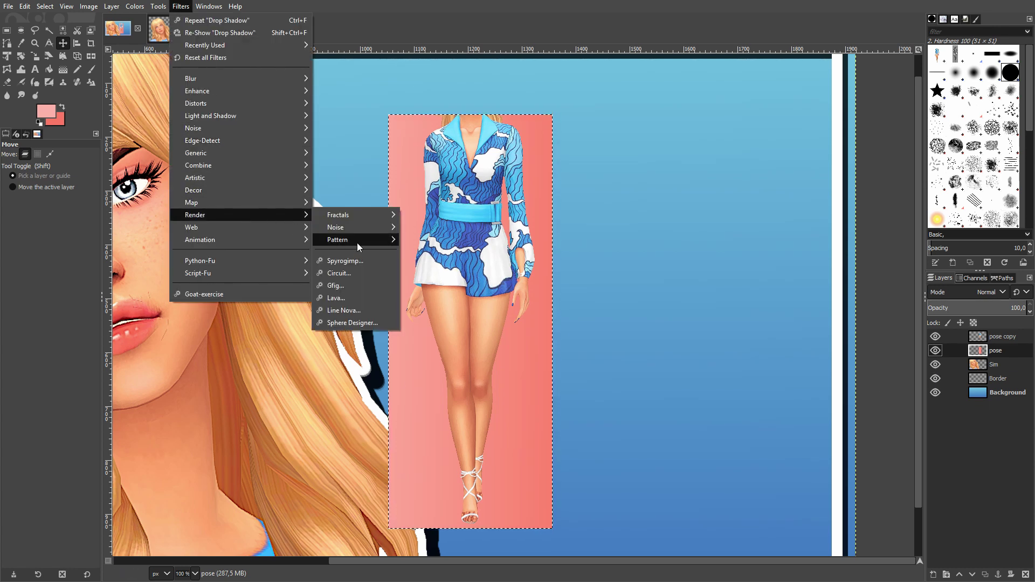
{"action": "mouse_move", "coordinate": [357, 243]}
{"action": "left_click", "coordinate": [426, 269]}
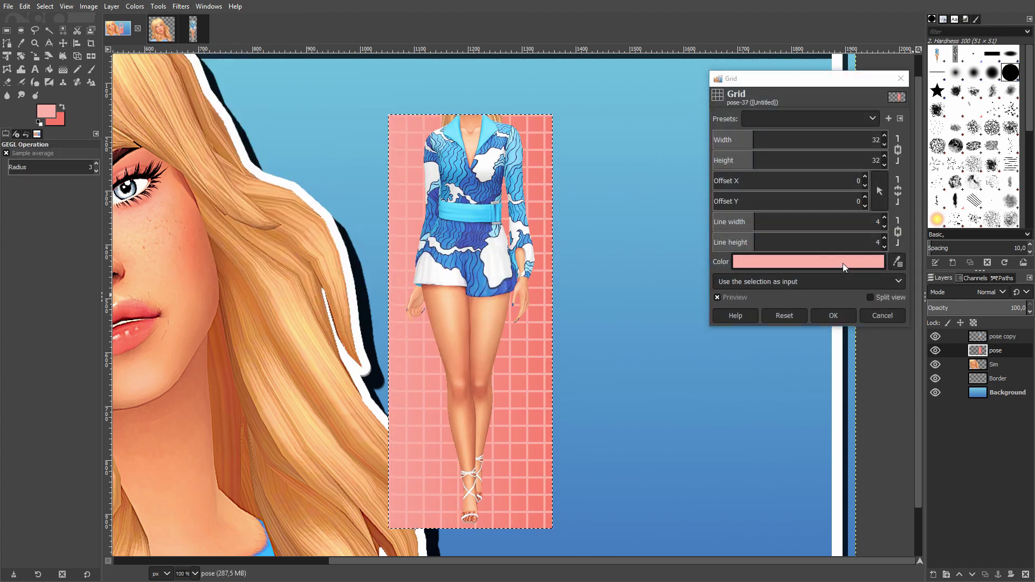
{"action": "left_click", "coordinate": [843, 263]}
{"action": "left_click", "coordinate": [881, 328]}
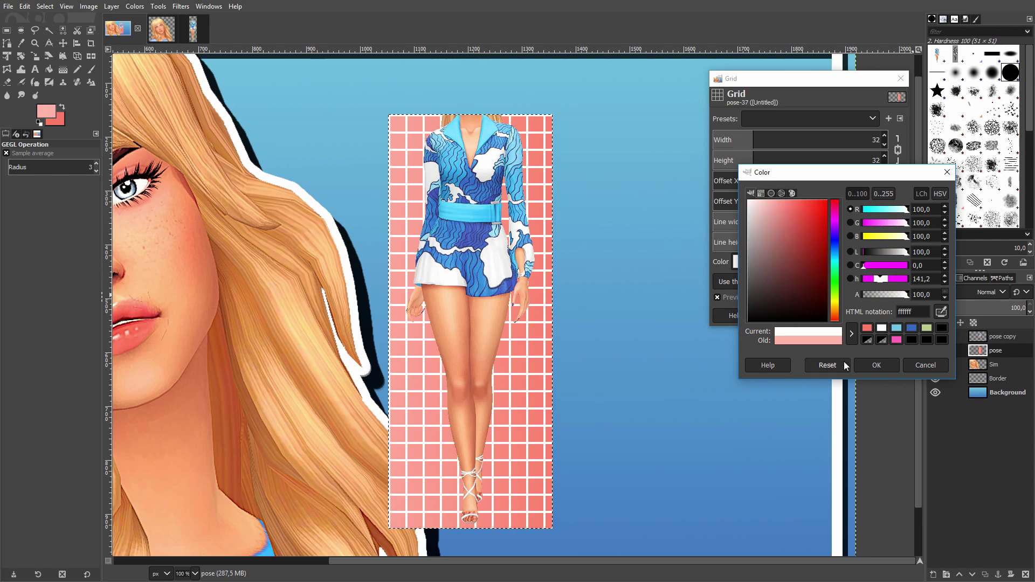
{"action": "left_click", "coordinate": [877, 366]}
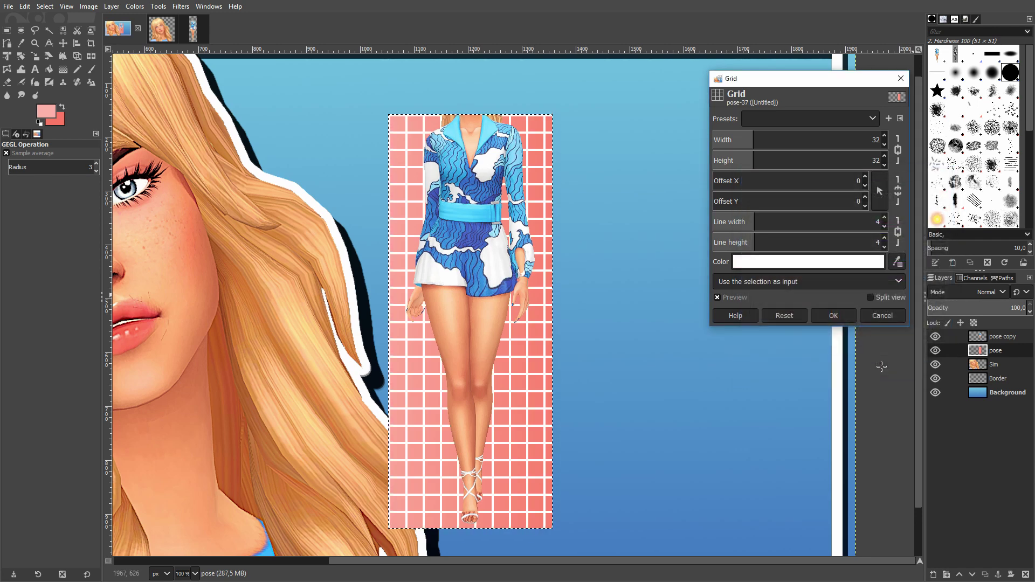
Set the grid's line height to 6, unlink it from the line width, and set the line width to 0
{"action": "left_click_drag", "start_coordinate": [798, 85], "coordinate": [694, 81]}
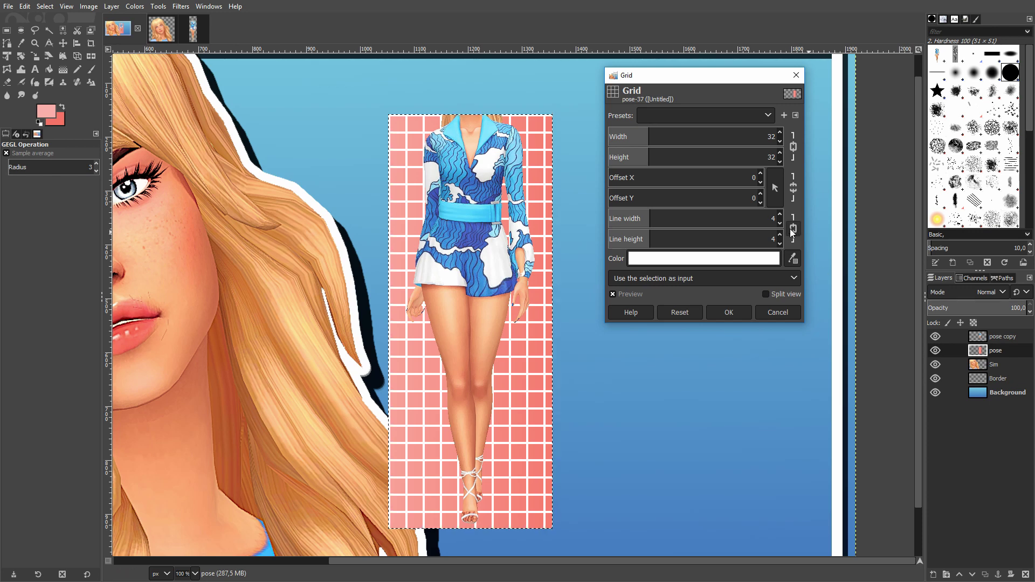
{"action": "left_click", "coordinate": [794, 231]}
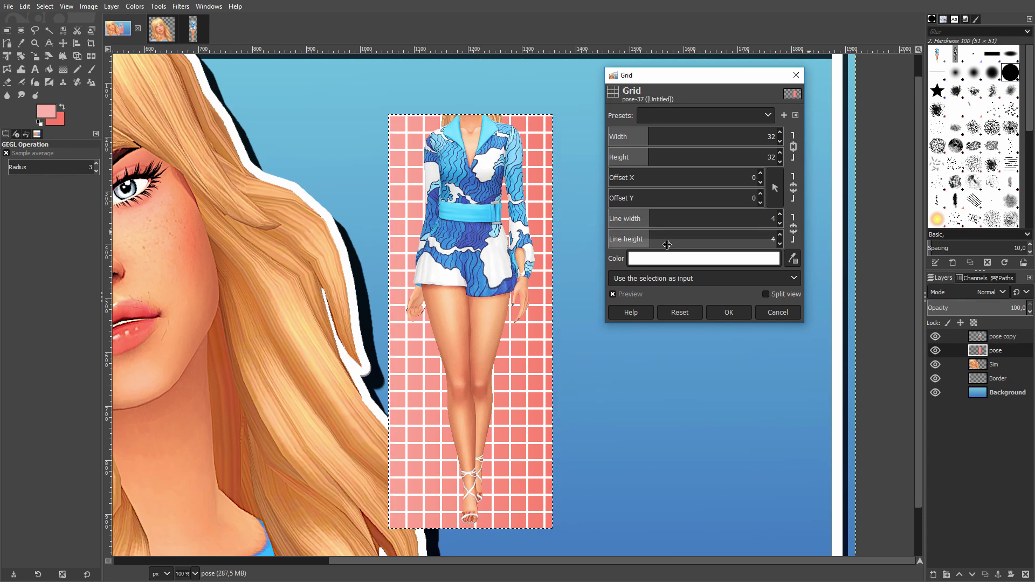
{"action": "left_click", "coordinate": [793, 229]}
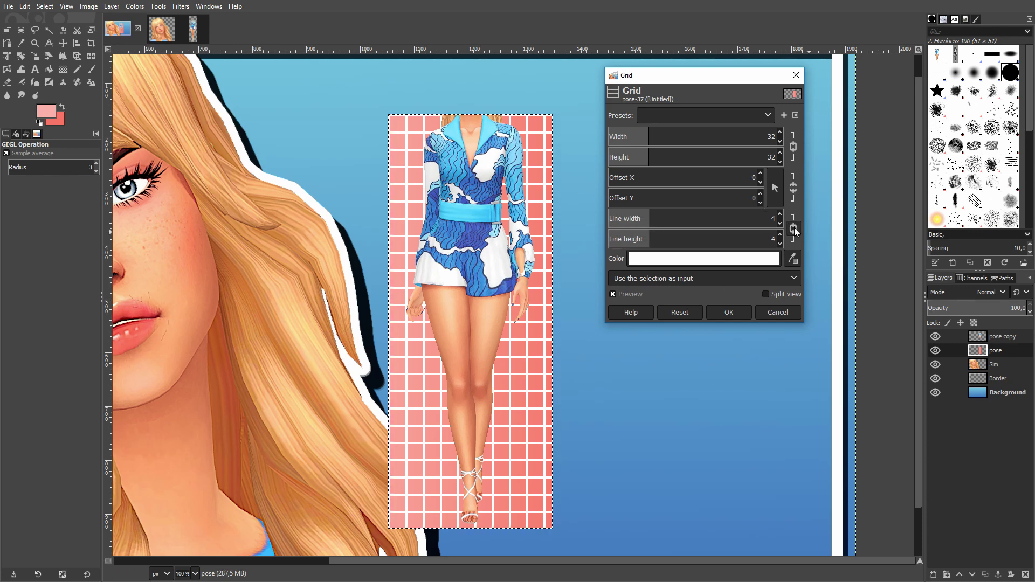
{"action": "left_click", "coordinate": [750, 218]}
{"action": "left_click_drag", "start_coordinate": [750, 219], "coordinate": [672, 219]}
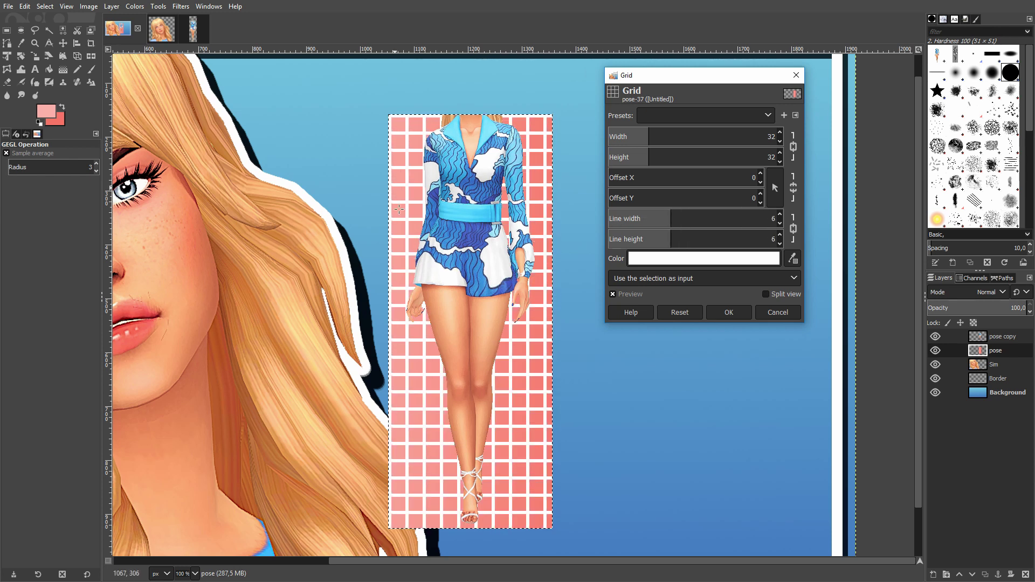
{"action": "left_click", "coordinate": [780, 227]}
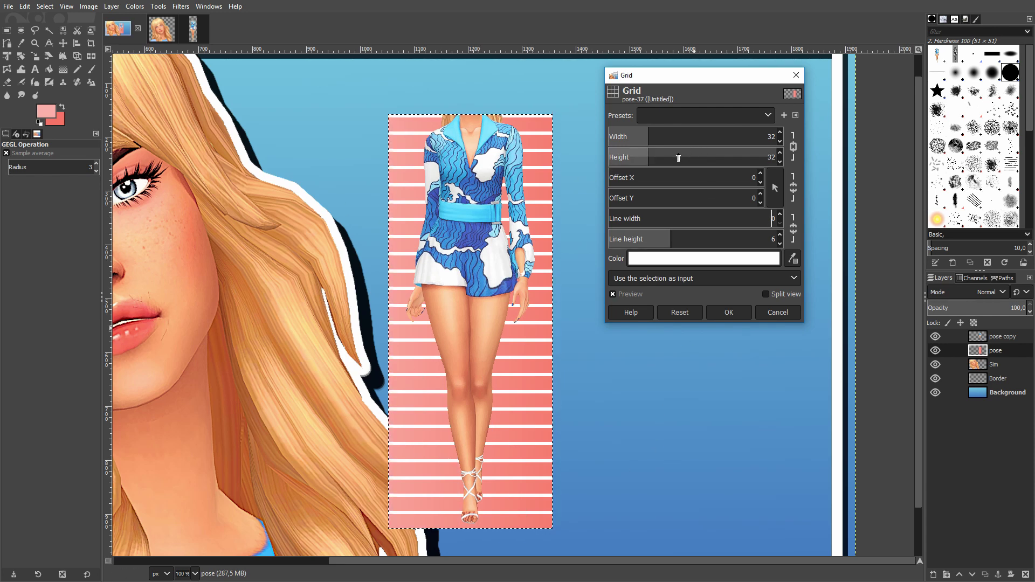
Set the grid's width and height to 34 and the line height to 8, and apply the horizontal stripes
{"action": "left_click_drag", "start_coordinate": [679, 157], "coordinate": [652, 157]}
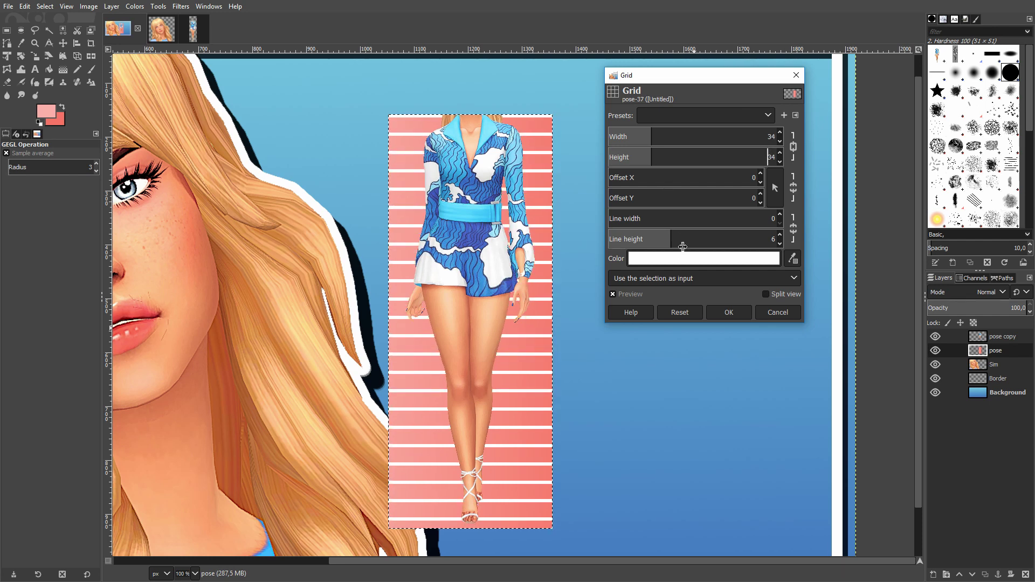
{"action": "mouse_move", "coordinate": [681, 243]}
{"action": "left_mouse_down"}
{"action": "mouse_move", "coordinate": [712, 241]}
{"action": "mouse_move", "coordinate": [691, 240]}
{"action": "left_mouse_up"}
{"action": "key", "text": "minus"}
{"action": "key", "text": "minus"}
{"action": "key", "text": "minus"}
{"action": "key", "text": "minus"}
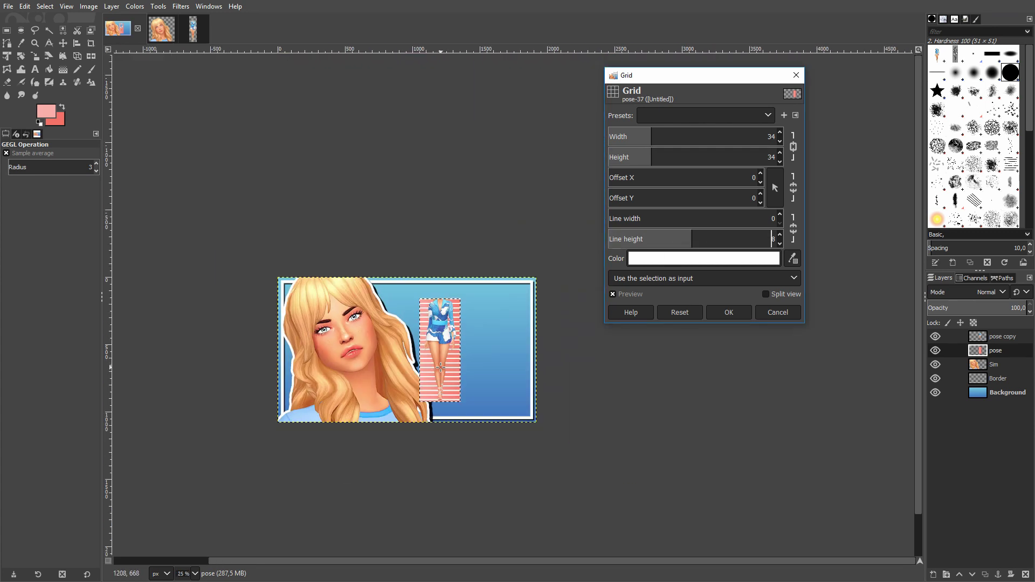
{"action": "key", "text": "plus"}
{"action": "left_click", "coordinate": [698, 241]}
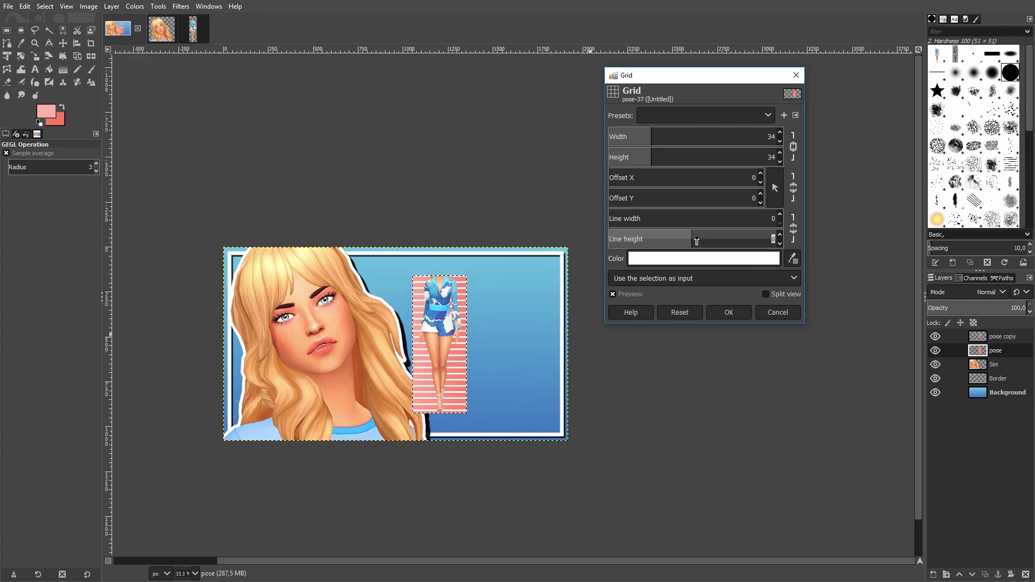
{"action": "left_click", "coordinate": [731, 312]}
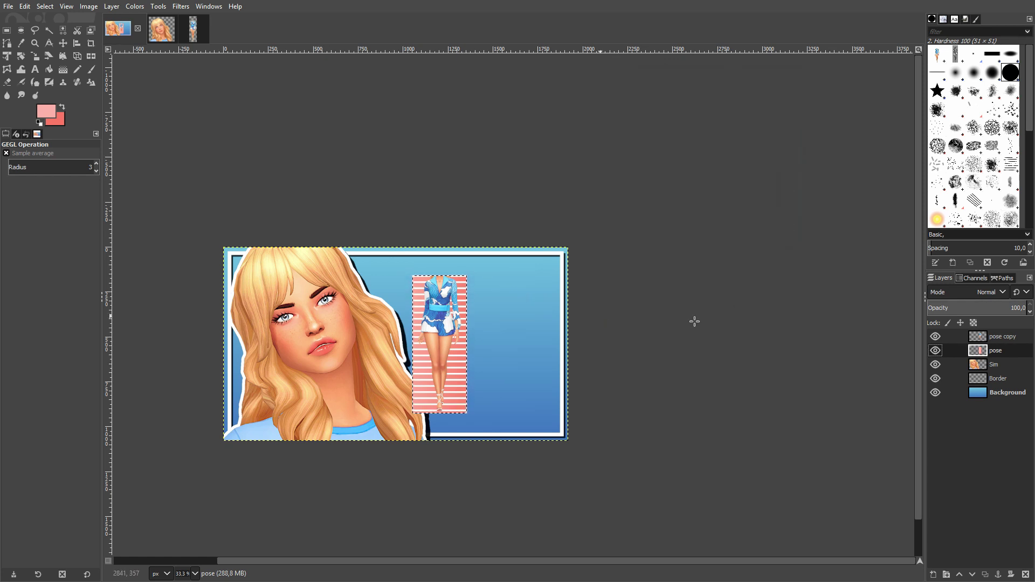
Remove the selection and duplicate the striped pose layer
{"action": "right_click", "coordinate": [491, 306]}
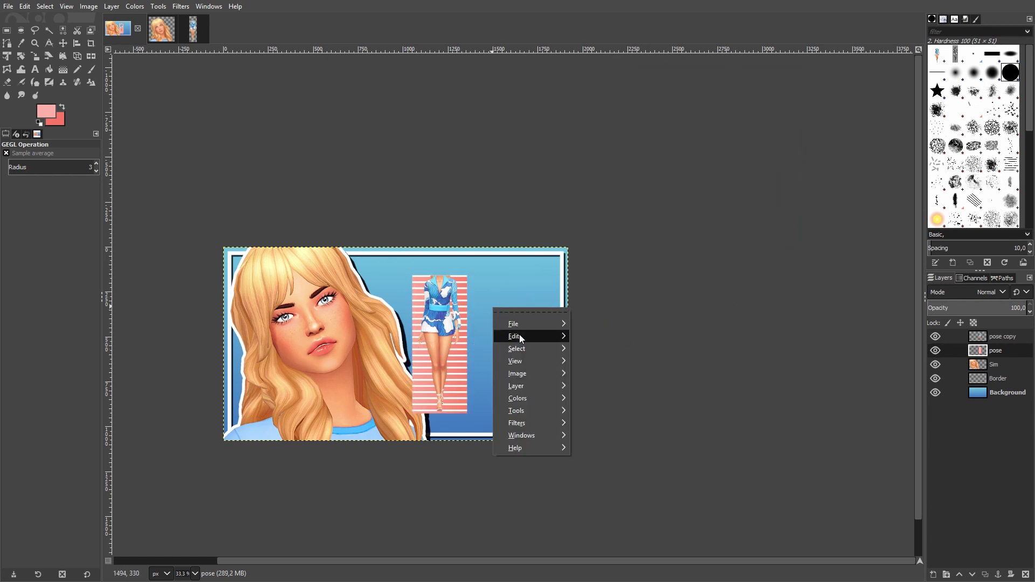
{"action": "mouse_move", "coordinate": [522, 349]}
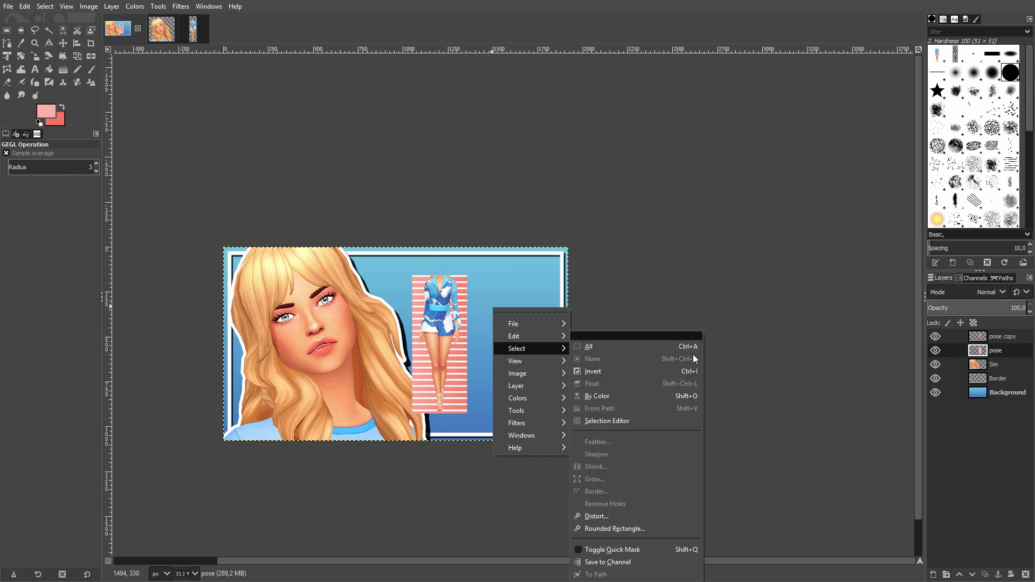
{"action": "left_click", "coordinate": [612, 287]}
{"action": "scroll", "coordinate": [431, 376], "scroll_direction": "up", "scroll_amount": 3}
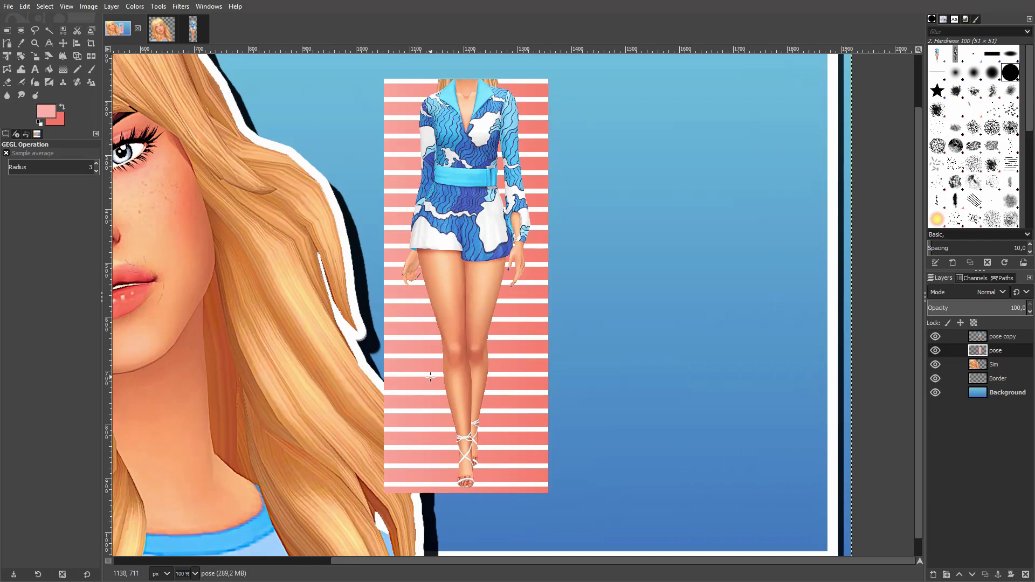
{"action": "left_click", "coordinate": [1007, 352]}
{"action": "left_click", "coordinate": [986, 576]}
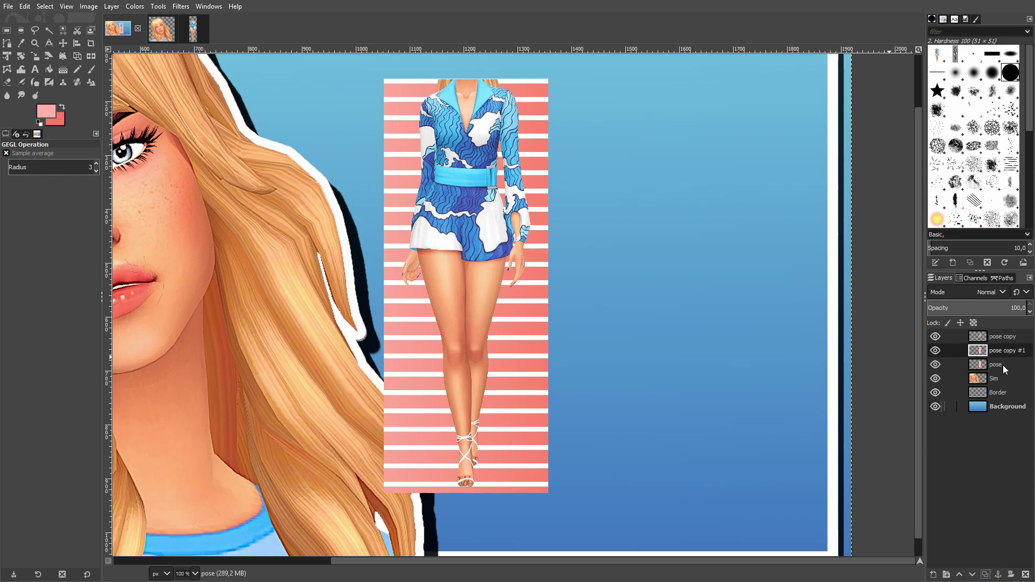
Grow the alpha selection of the lower striped pose layer and fill it with white to outline the panel
{"action": "right_click", "coordinate": [995, 367]}
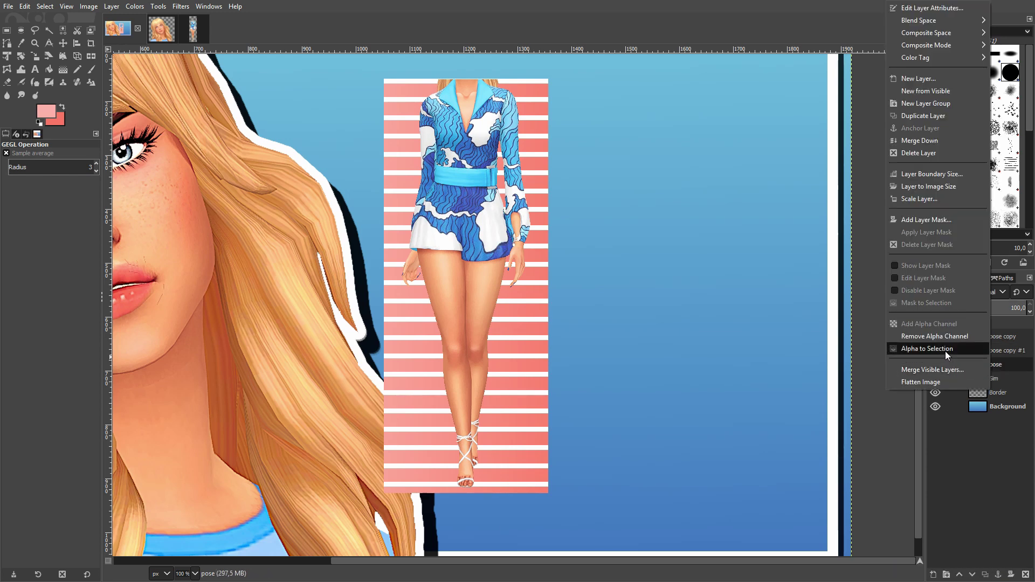
{"action": "left_click", "coordinate": [949, 349]}
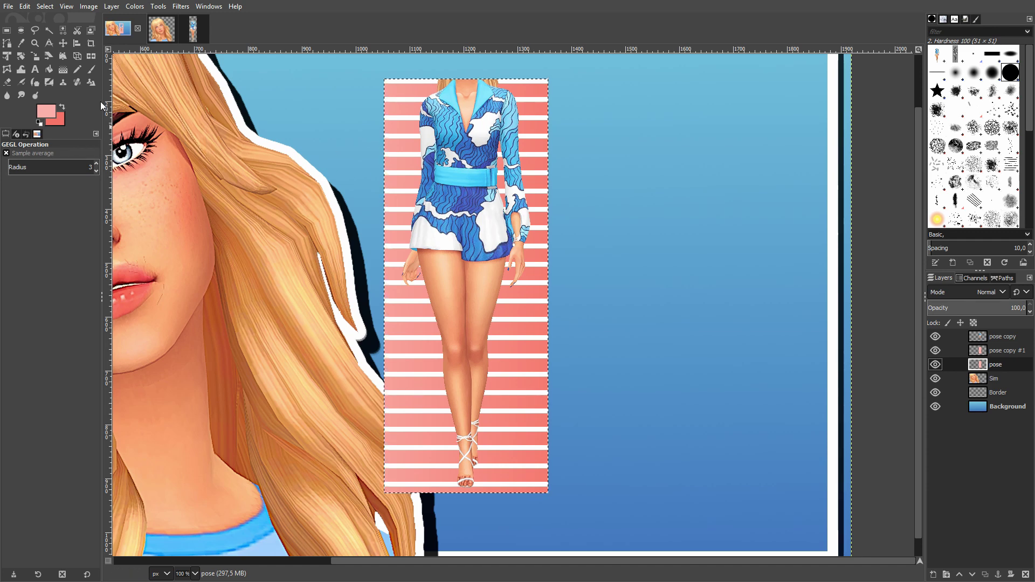
{"action": "left_click", "coordinate": [50, 6]}
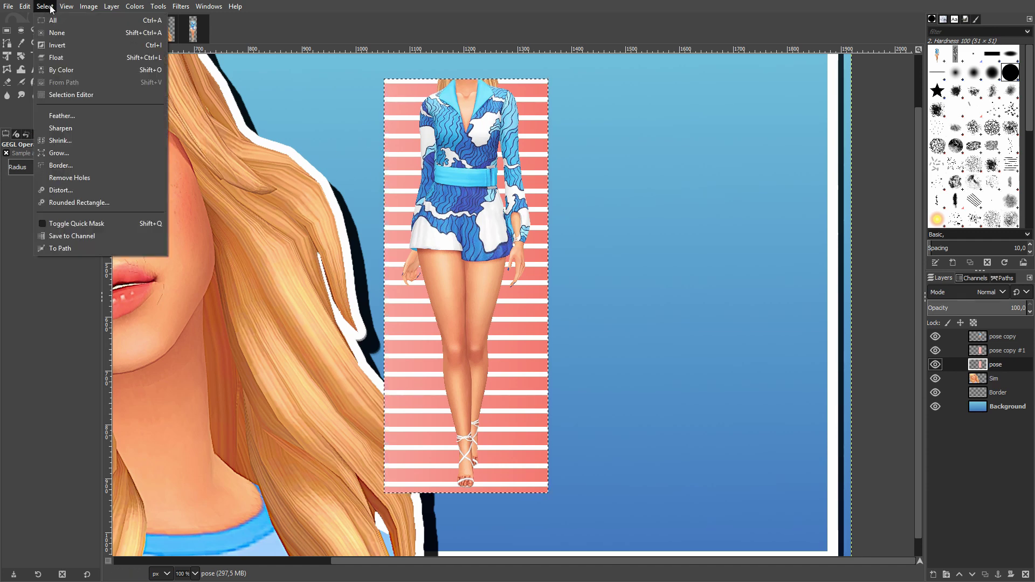
{"action": "left_click", "coordinate": [58, 153]}
{"action": "scroll", "coordinate": [144, 172], "scroll_direction": "down", "scroll_amount": 2}
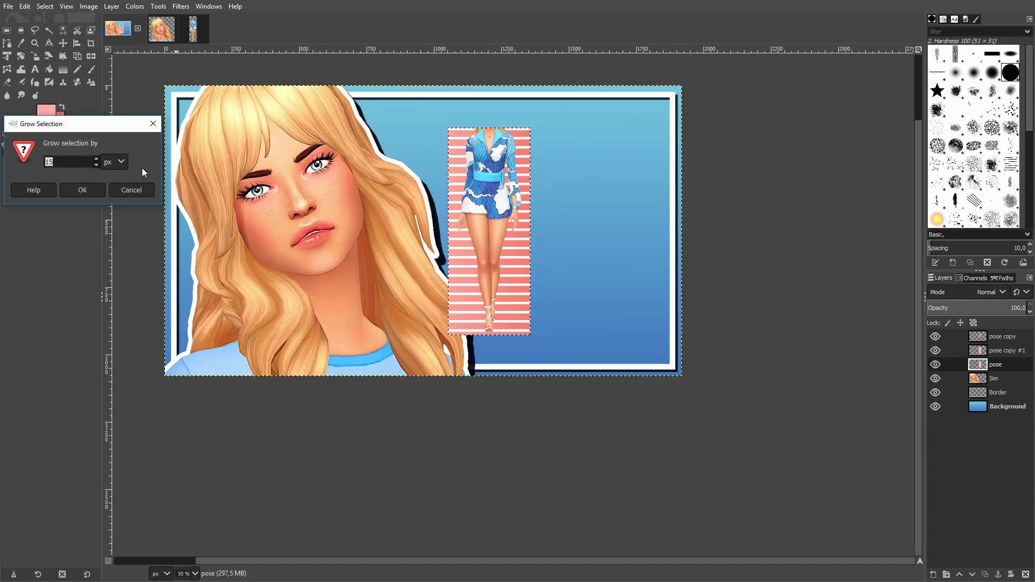
{"action": "key", "text": "Return"}
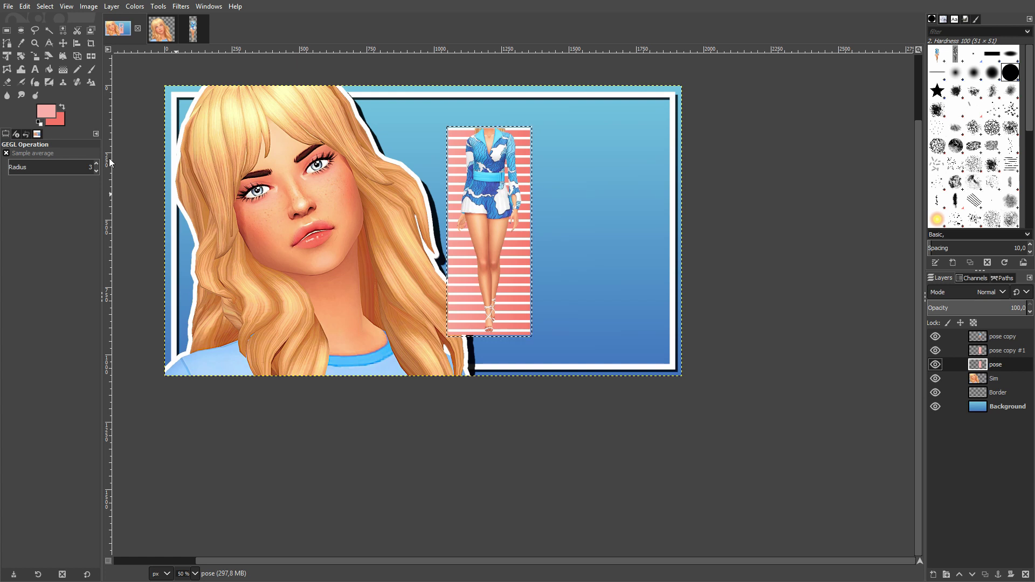
{"action": "left_click", "coordinate": [40, 124]}
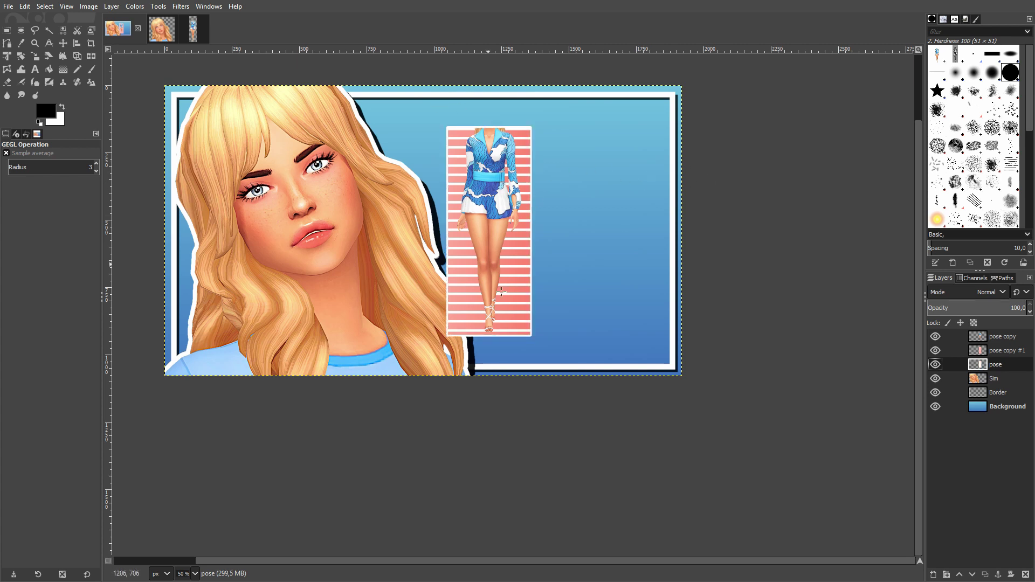
Duplicate the body cutout layer and fill the lower copy's grown alpha selection with white as an outline
{"action": "left_click", "coordinate": [1003, 337]}
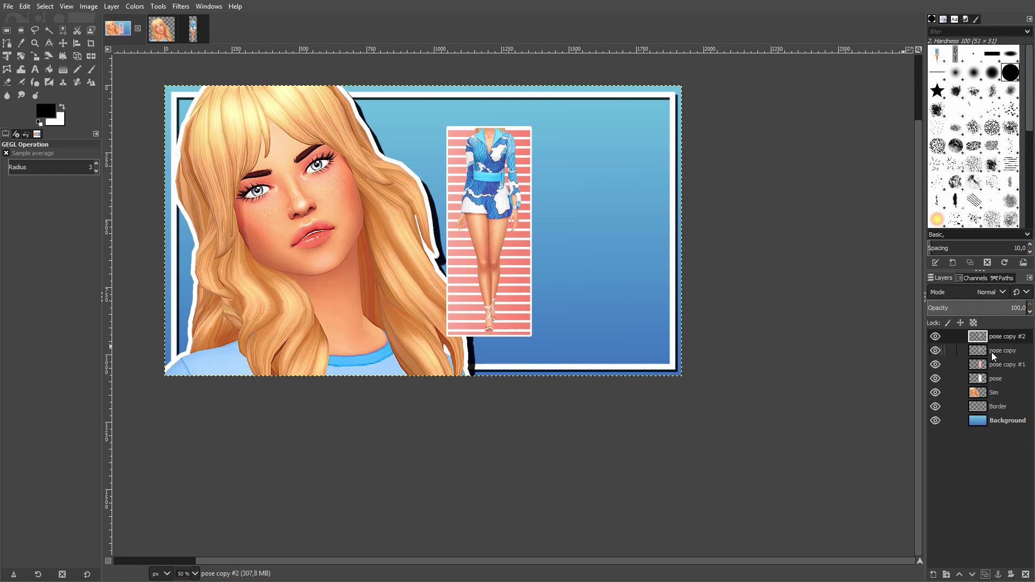
{"action": "left_click", "coordinate": [992, 352]}
{"action": "right_click", "coordinate": [991, 352]}
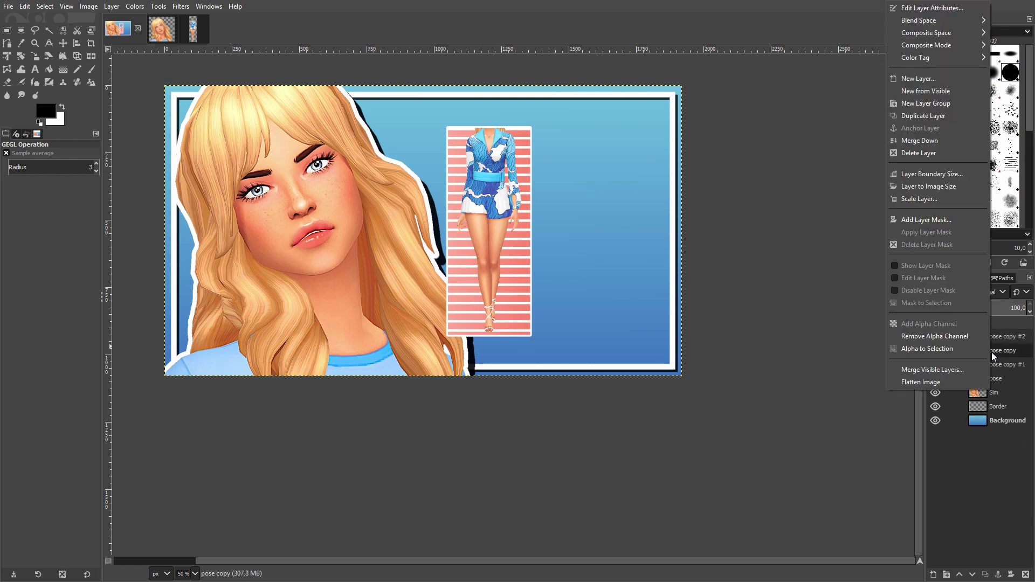
{"action": "left_click", "coordinate": [961, 349]}
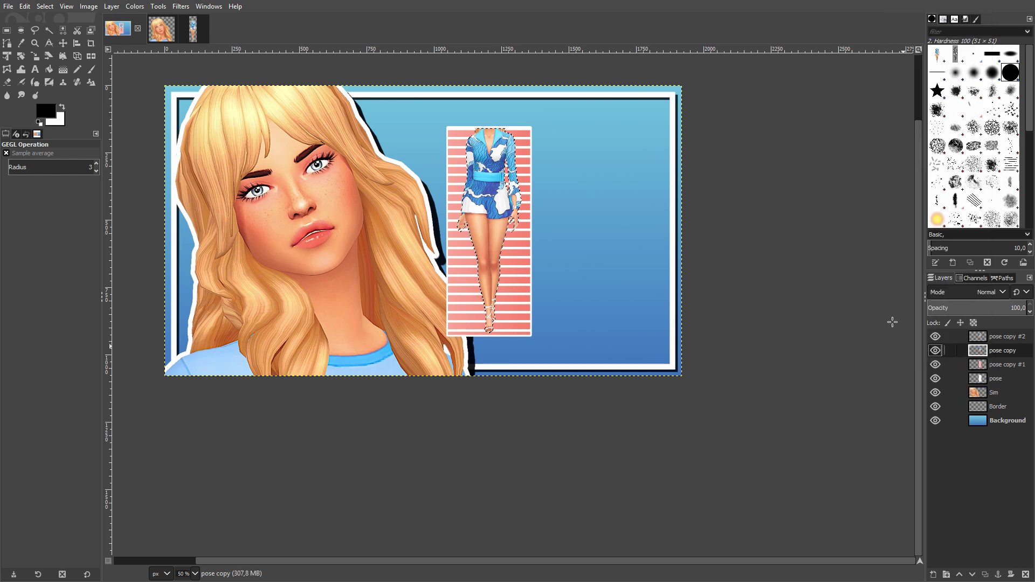
{"action": "left_click", "coordinate": [46, 7]}
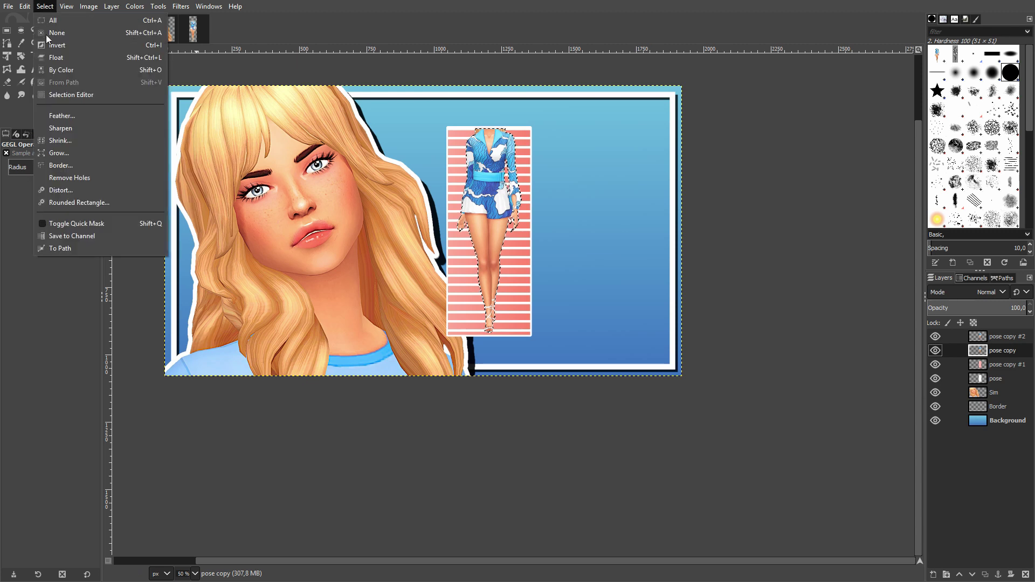
{"action": "left_click", "coordinate": [70, 155]}
{"action": "key", "text": "Return"}
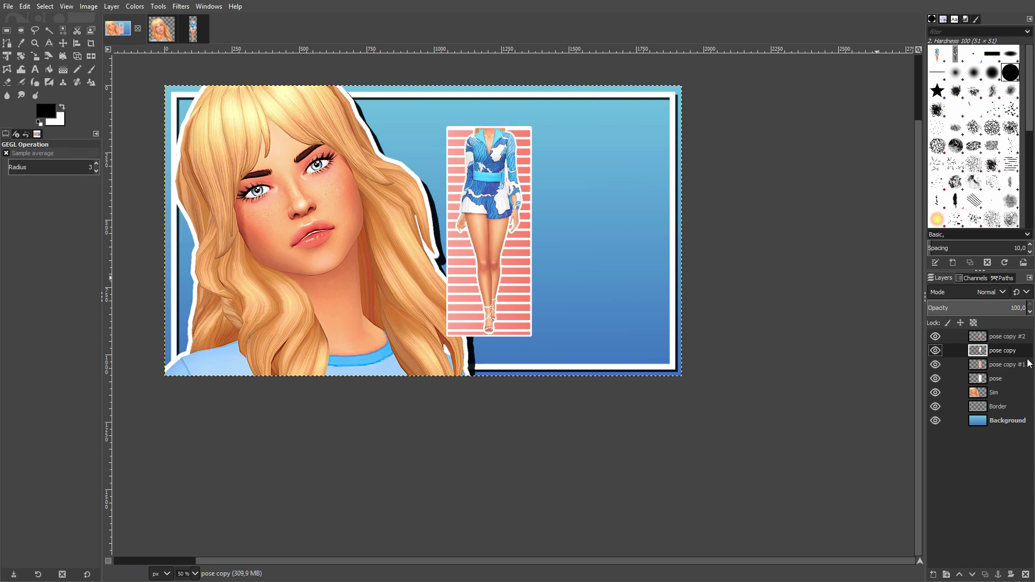
Merge the top body cutout down onto its white outline layer
{"action": "left_click", "coordinate": [990, 339]}
{"action": "right_click", "coordinate": [991, 346]}
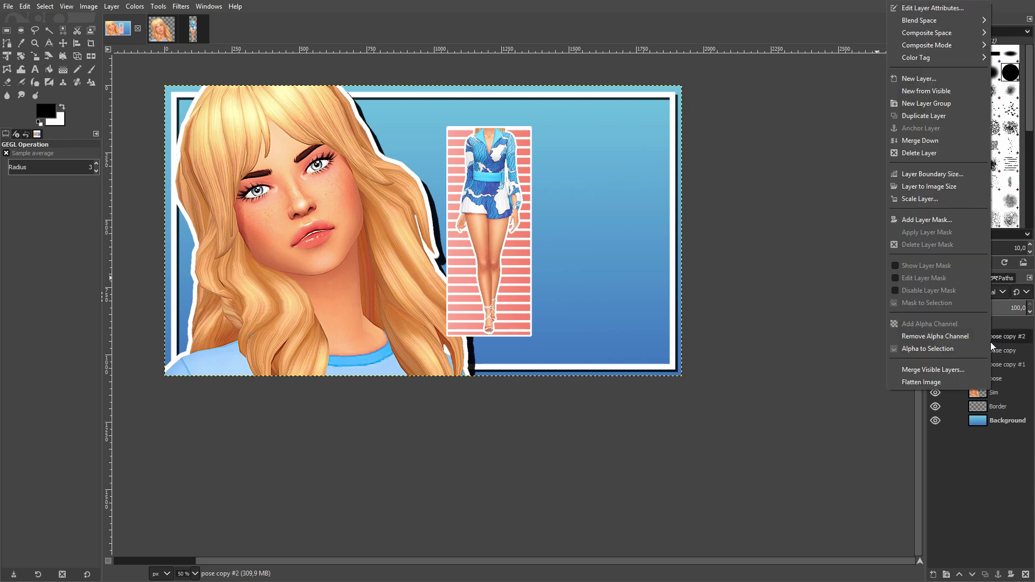
{"action": "left_click", "coordinate": [1012, 355]}
{"action": "right_click", "coordinate": [1003, 343]}
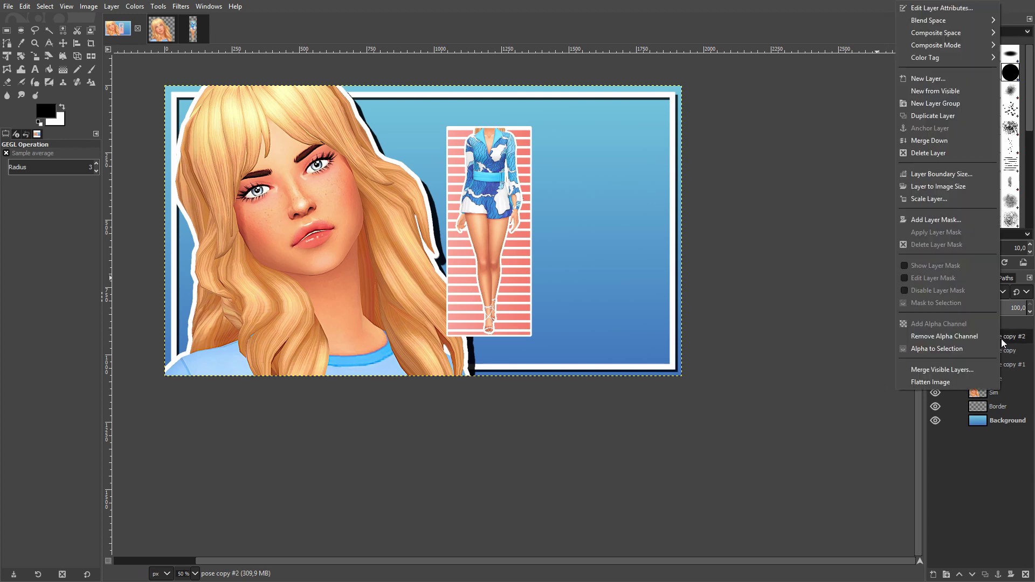
{"action": "left_click", "coordinate": [1018, 352]}
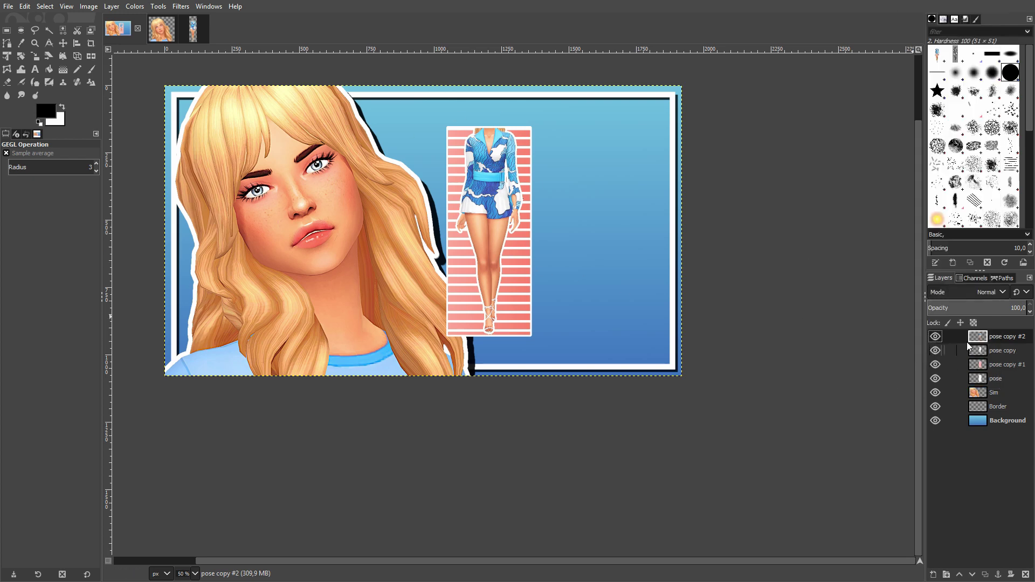
{"action": "right_click", "coordinate": [992, 339]}
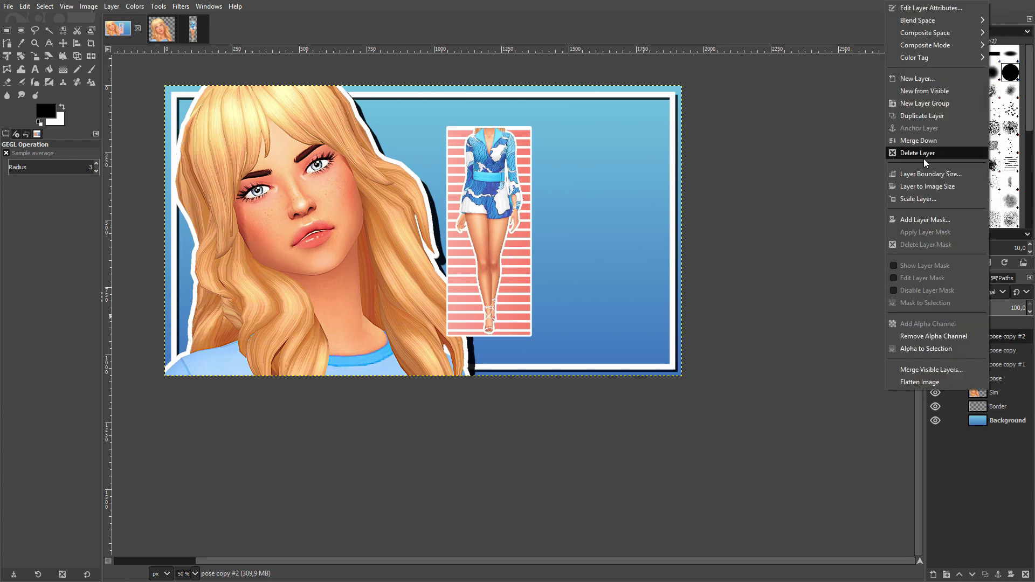
{"action": "left_click", "coordinate": [924, 140]}
Try moving the outlined body off the striped panel and undo the move
{"action": "key", "text": "m"}
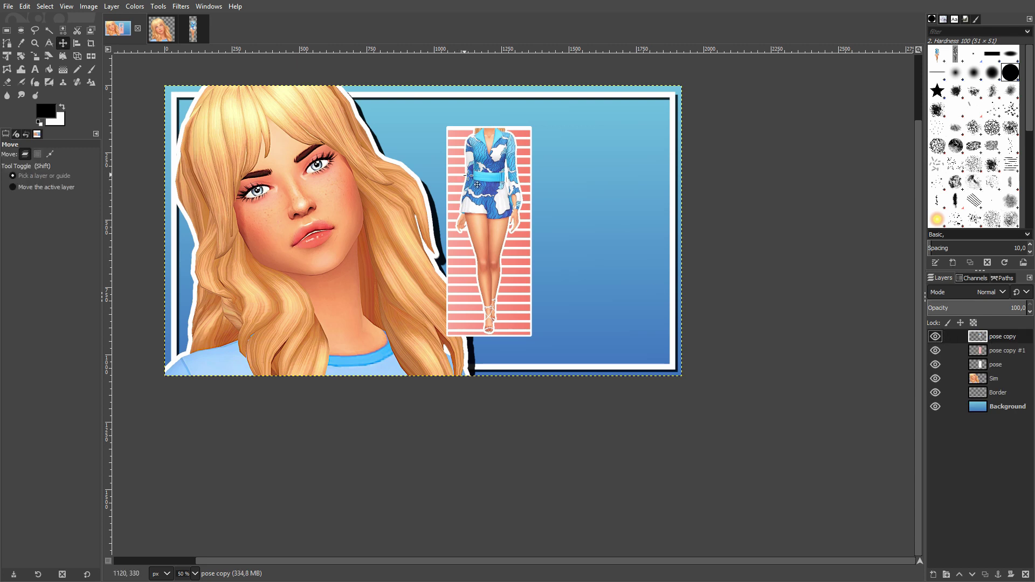
{"action": "left_click_drag", "start_coordinate": [486, 195], "coordinate": [587, 178]}
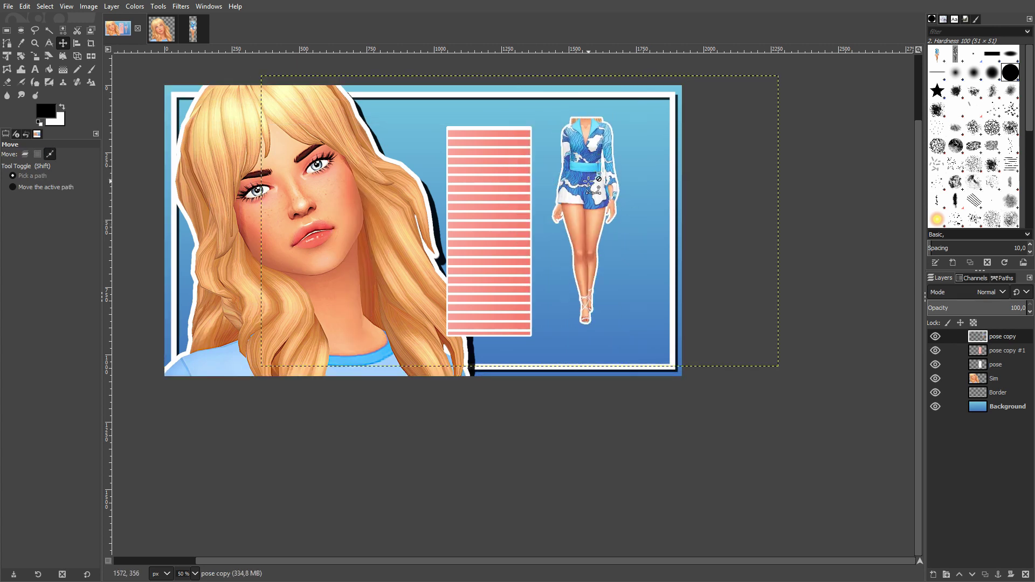
{"action": "key", "text": "ctrl+z"}
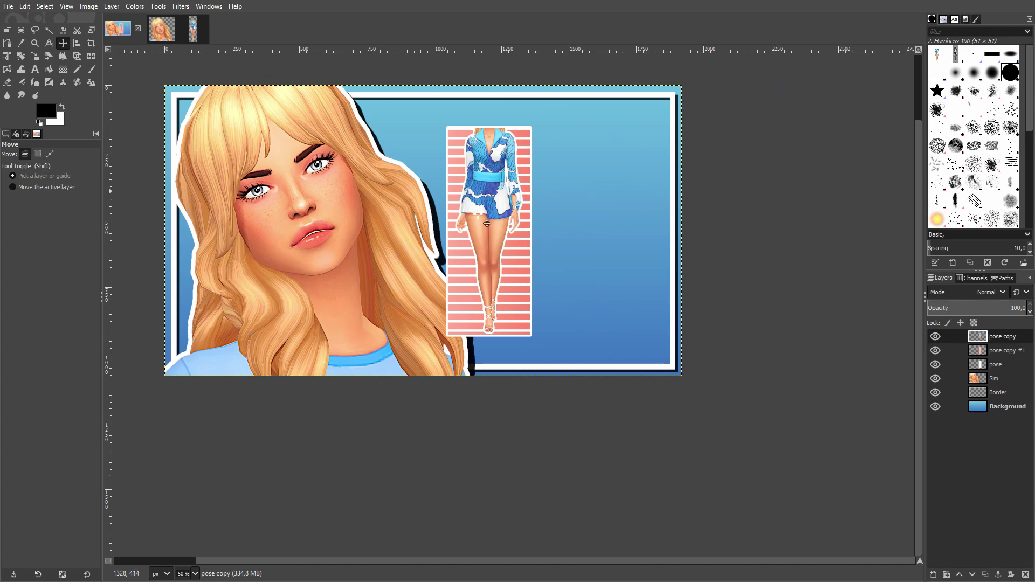
Try a Drop Shadow on the outlined body with X and Y offsets of 16.667, blur radius 0 and opacity 0.983
{"action": "scroll", "coordinate": [510, 250], "scroll_direction": "up", "scroll_amount": 1}
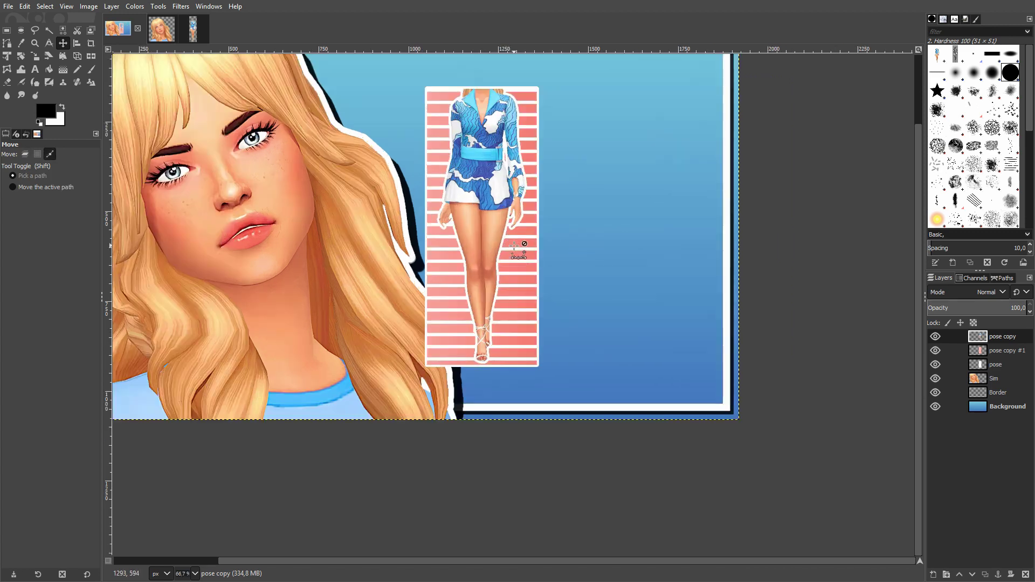
{"action": "left_click", "coordinate": [190, 7]}
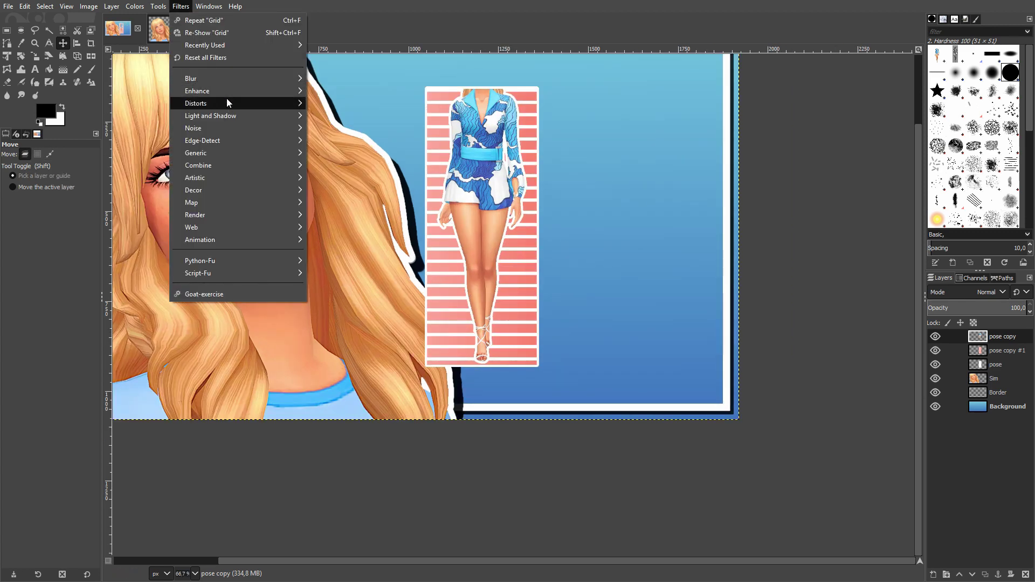
{"action": "mouse_move", "coordinate": [233, 118]}
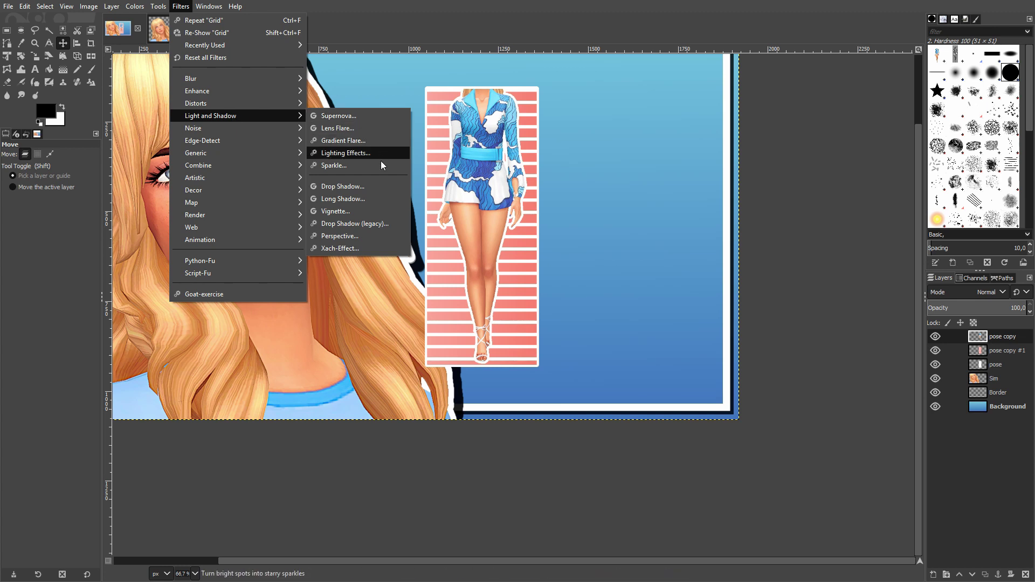
{"action": "left_click", "coordinate": [373, 187]}
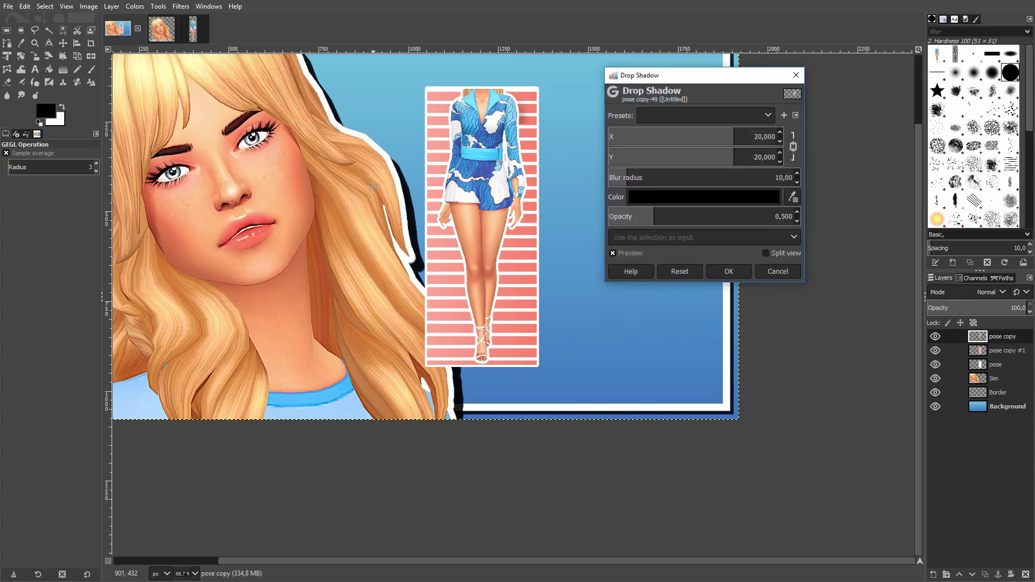
{"action": "left_click", "coordinate": [699, 217]}
{"action": "left_click_drag", "start_coordinate": [700, 217], "coordinate": [697, 218]}
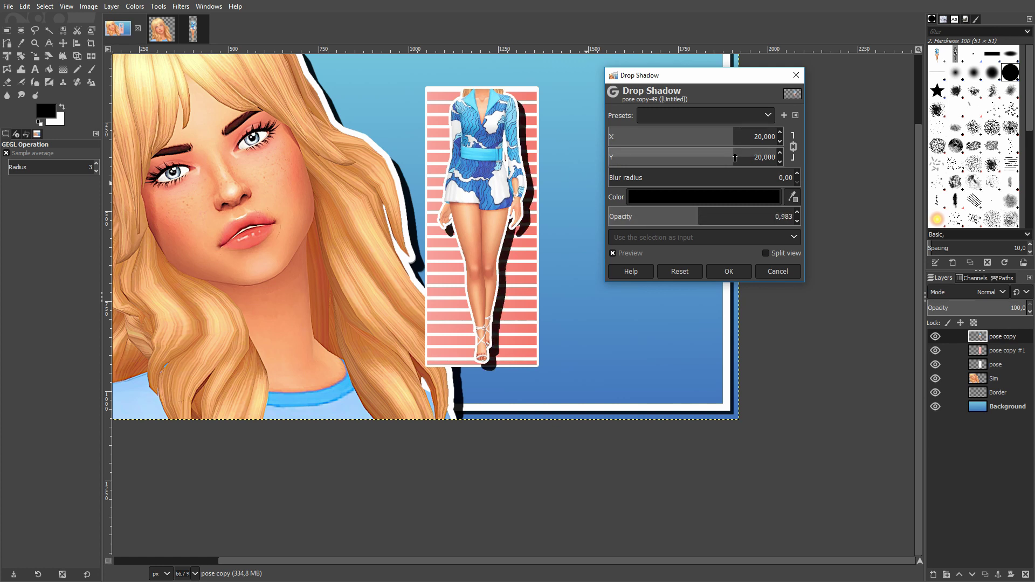
{"action": "left_click_drag", "start_coordinate": [736, 156], "coordinate": [728, 154]}
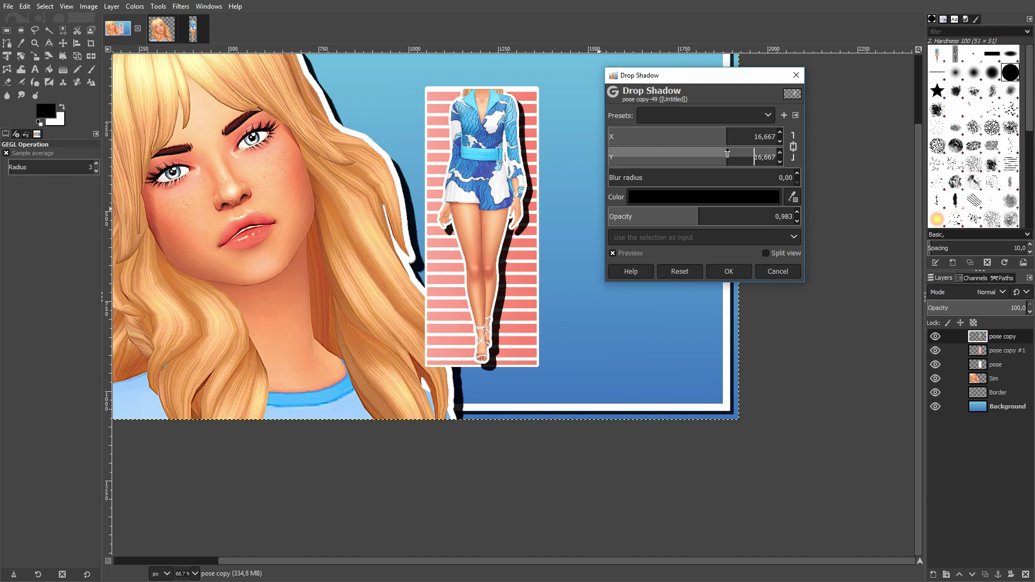
{"action": "left_click", "coordinate": [735, 270]}
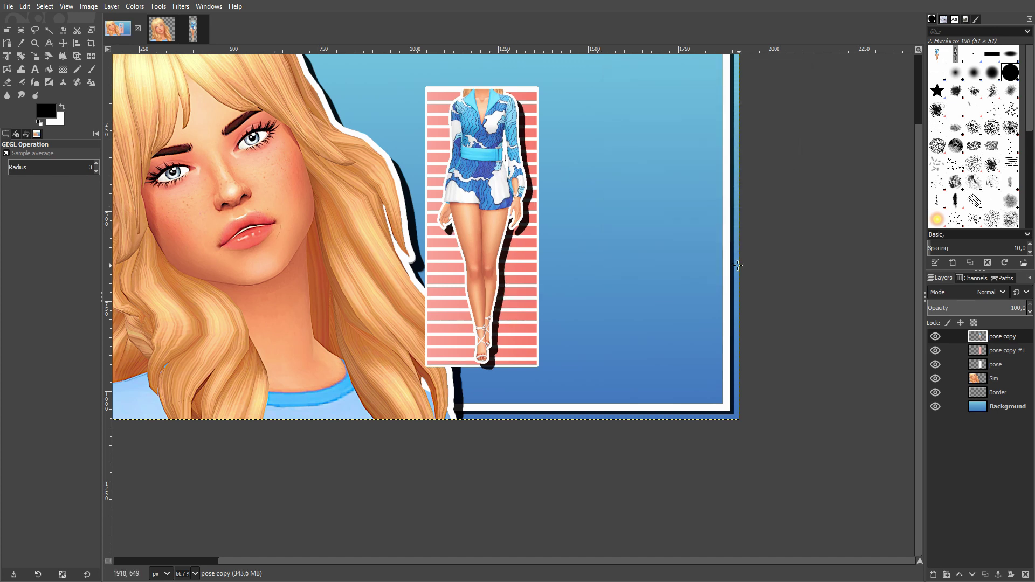
Apply a Drop Shadow to the outlined body with X and Y offsets of 9.231, blur radius 0 and opacity 0.971
{"action": "left_click", "coordinate": [182, 6]}
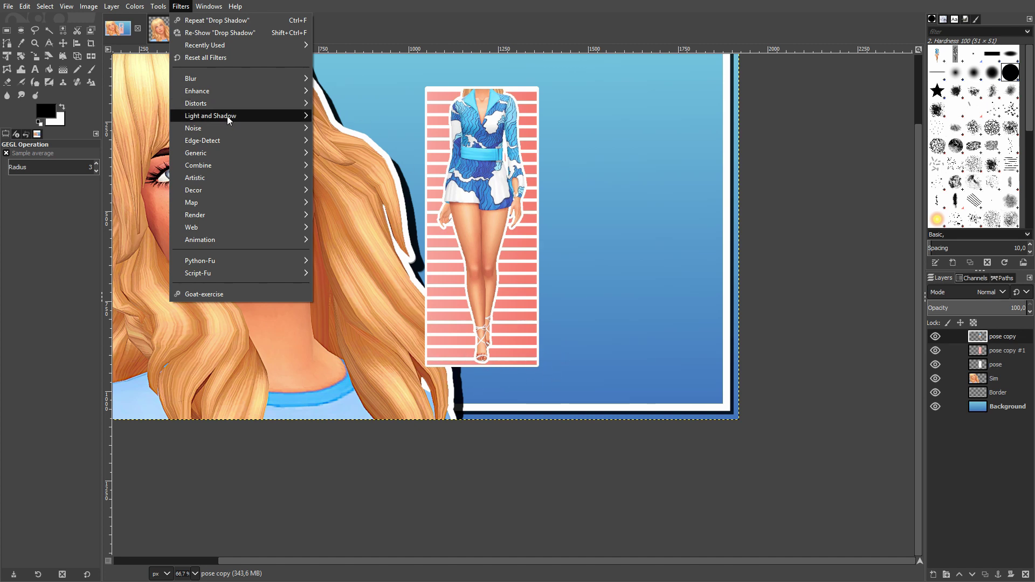
{"action": "mouse_move", "coordinate": [229, 117]}
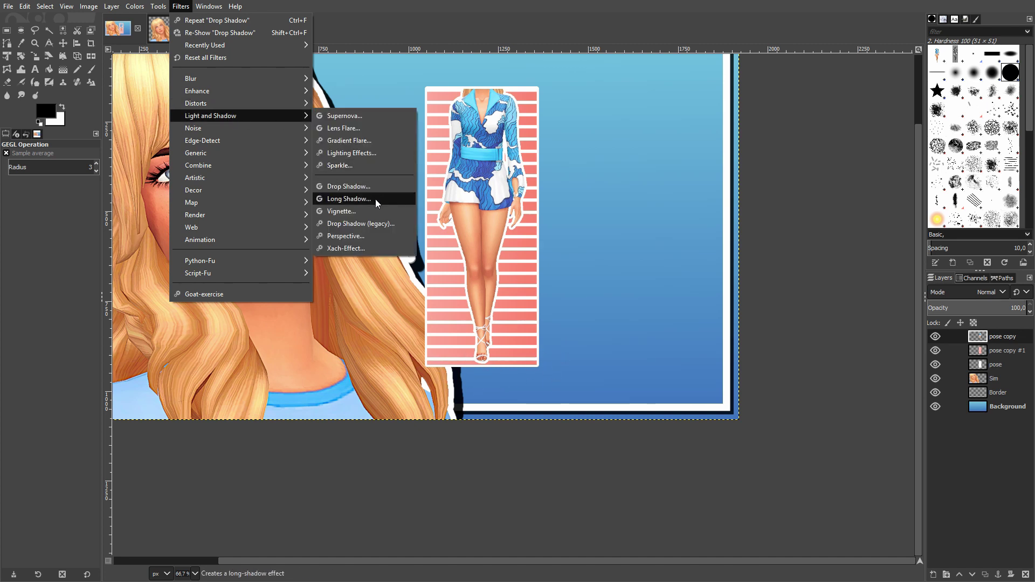
{"action": "left_click", "coordinate": [348, 186]}
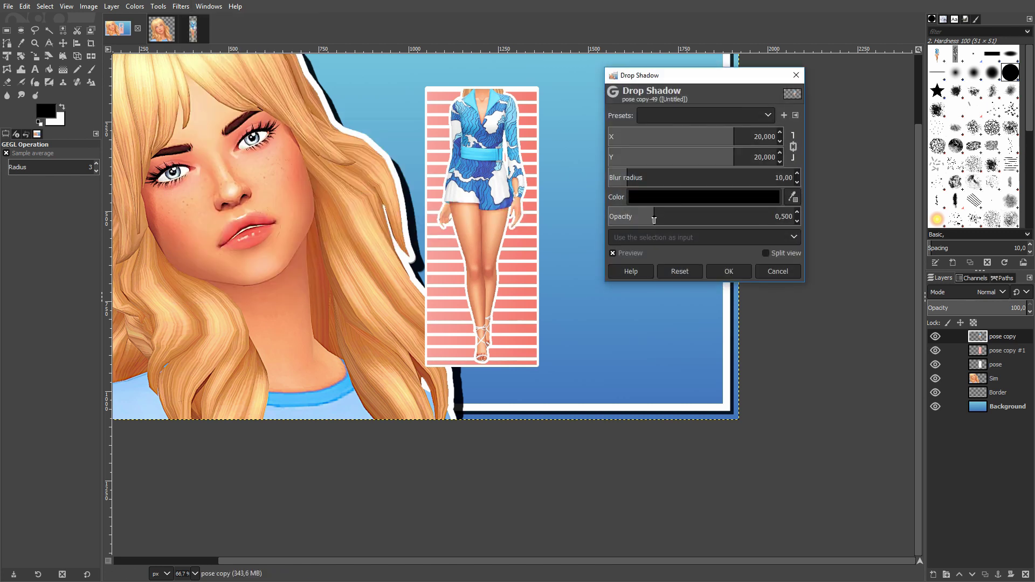
{"action": "left_click_drag", "start_coordinate": [655, 217], "coordinate": [708, 218]}
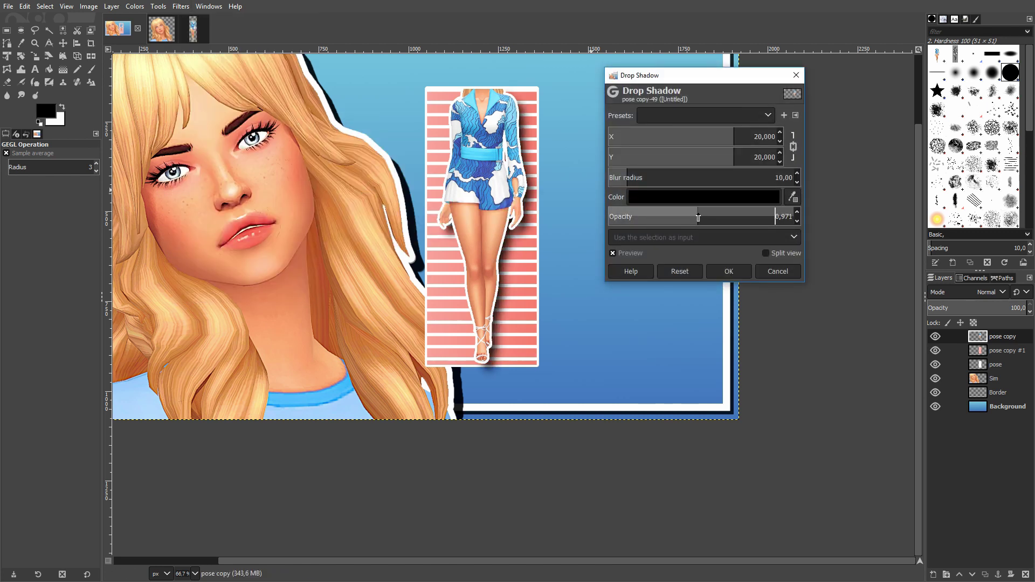
{"action": "left_click_drag", "start_coordinate": [717, 178], "coordinate": [596, 178]}
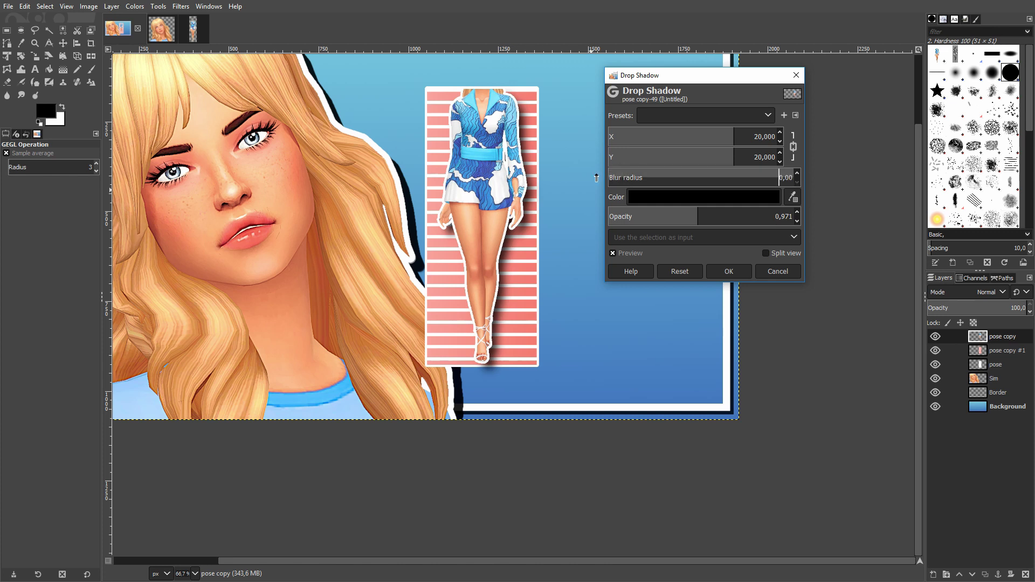
{"action": "left_click_drag", "start_coordinate": [729, 159], "coordinate": [710, 159]}
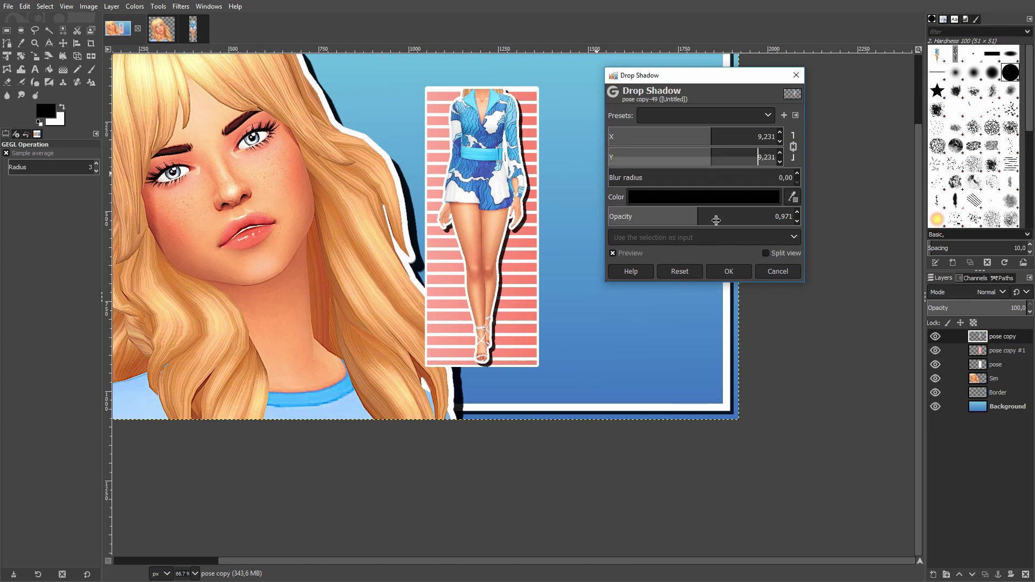
{"action": "left_click", "coordinate": [731, 272]}
{"action": "scroll", "coordinate": [484, 369], "scroll_direction": "up", "scroll_amount": 3}
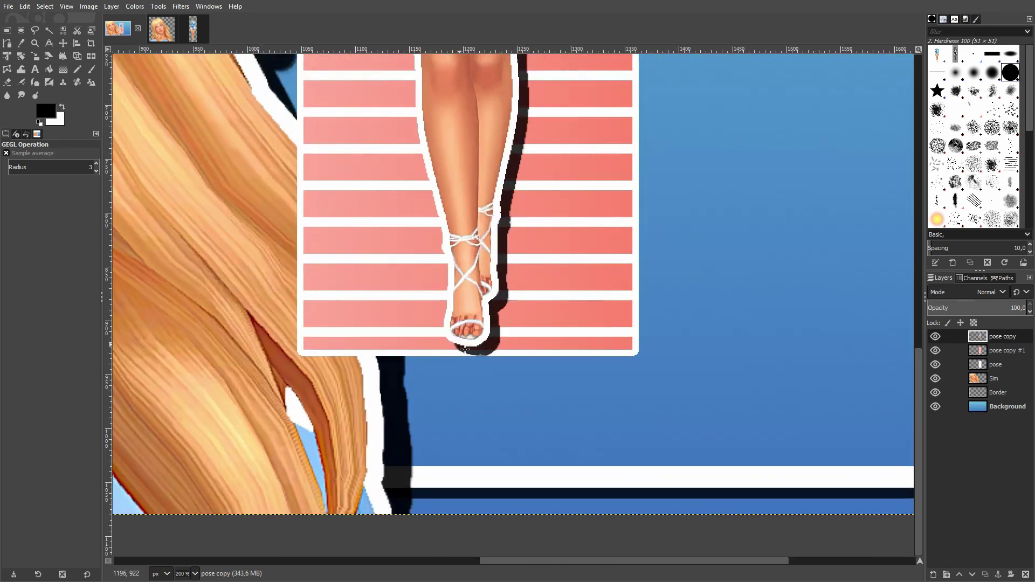
{"action": "scroll", "coordinate": [528, 371], "scroll_direction": "down", "scroll_amount": 3}
{"action": "scroll", "coordinate": [553, 363], "scroll_direction": "down", "scroll_amount": 1}
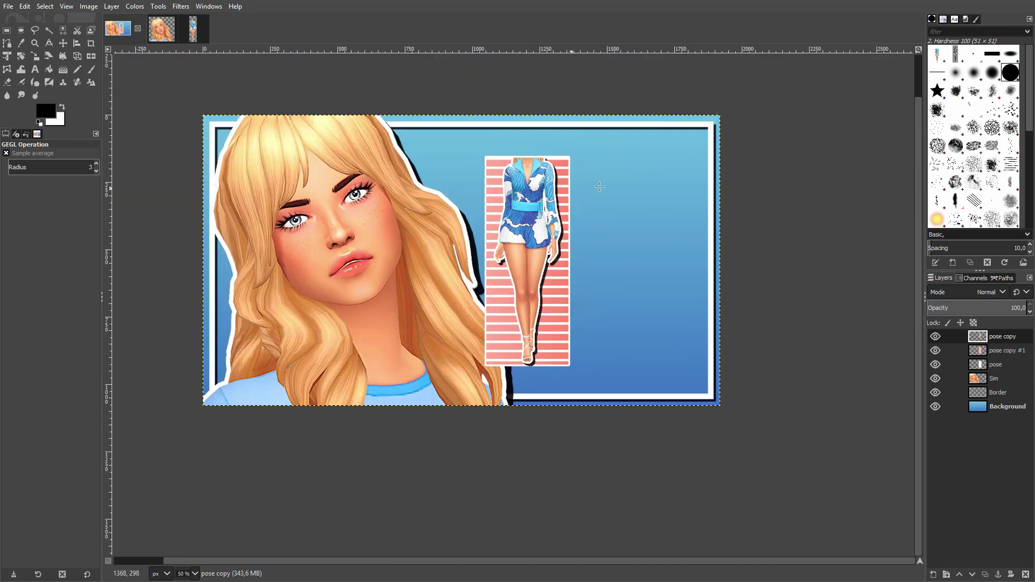
Merge the outlined body and striped panel layers down into the pose layer and move the result slightly upward
{"action": "key", "text": "m"}
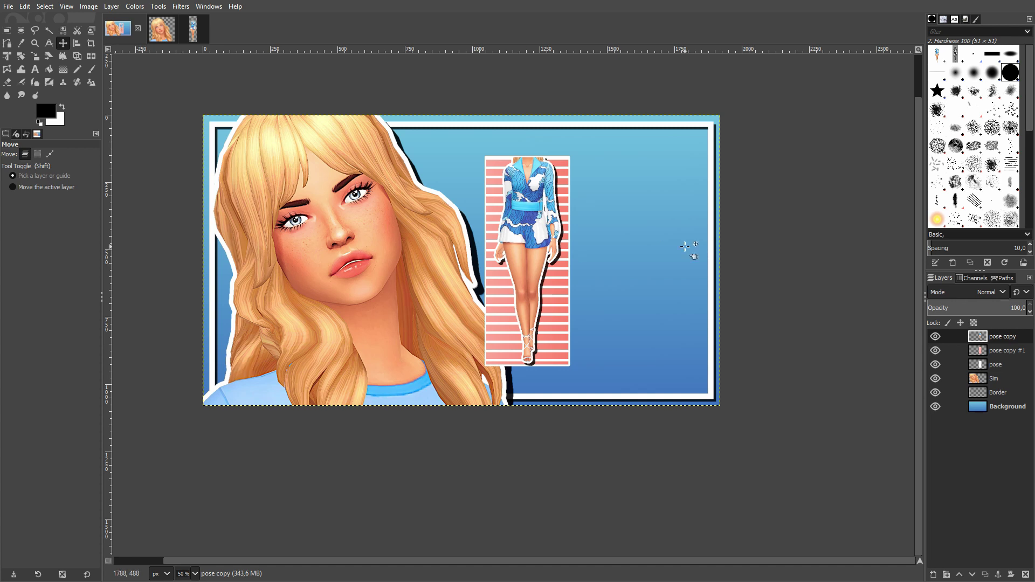
{"action": "right_click", "coordinate": [1005, 342]}
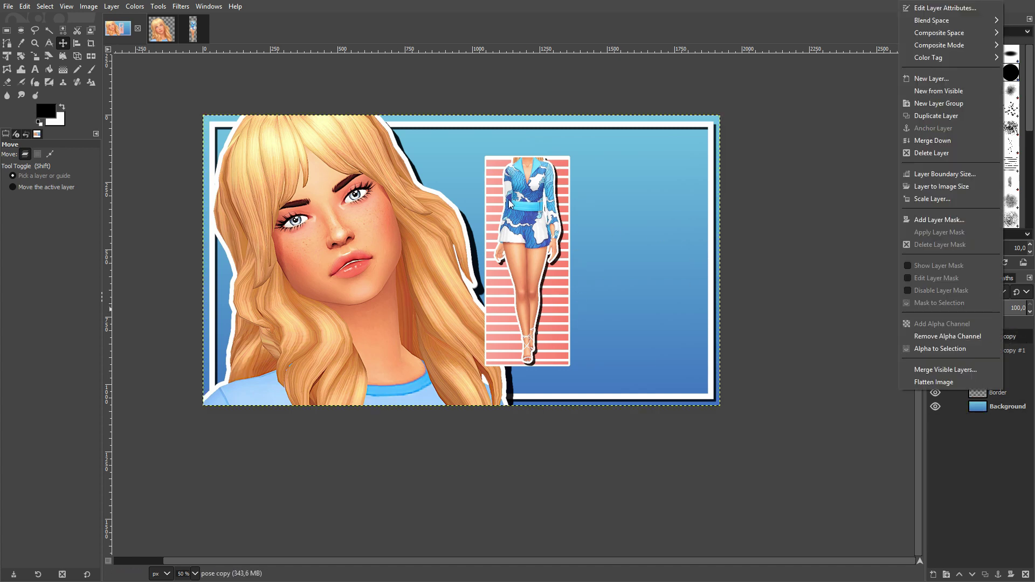
{"action": "left_click", "coordinate": [948, 142]}
{"action": "right_click", "coordinate": [992, 344]}
{"action": "left_click", "coordinate": [955, 139]}
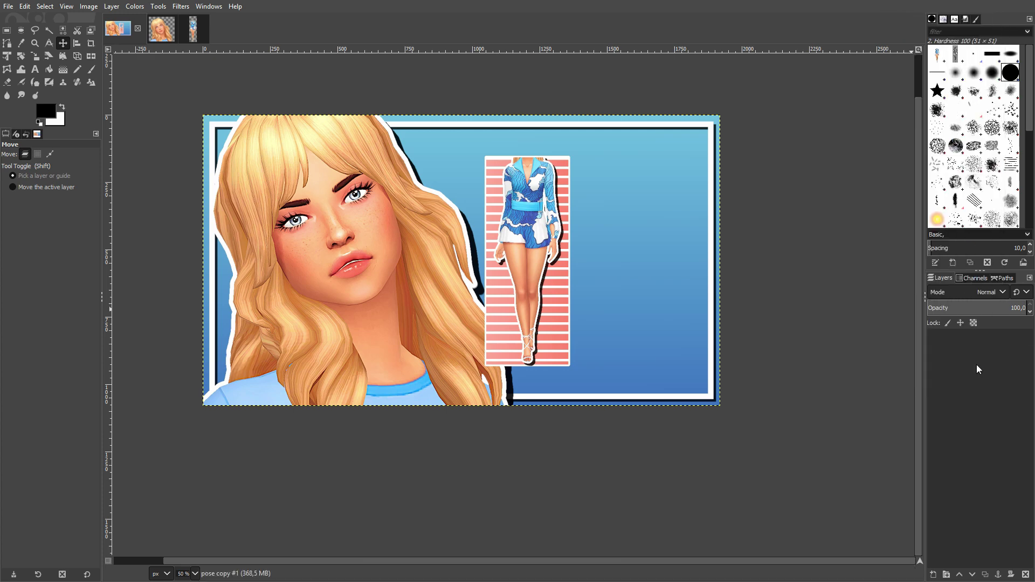
{"action": "left_click_drag", "start_coordinate": [524, 233], "coordinate": [457, 227]}
Apply a Drop Shadow to the merged striped panel with X and Y offsets of 25.128, blur radius 0 and opacity 0.983
{"action": "left_click", "coordinate": [183, 8]}
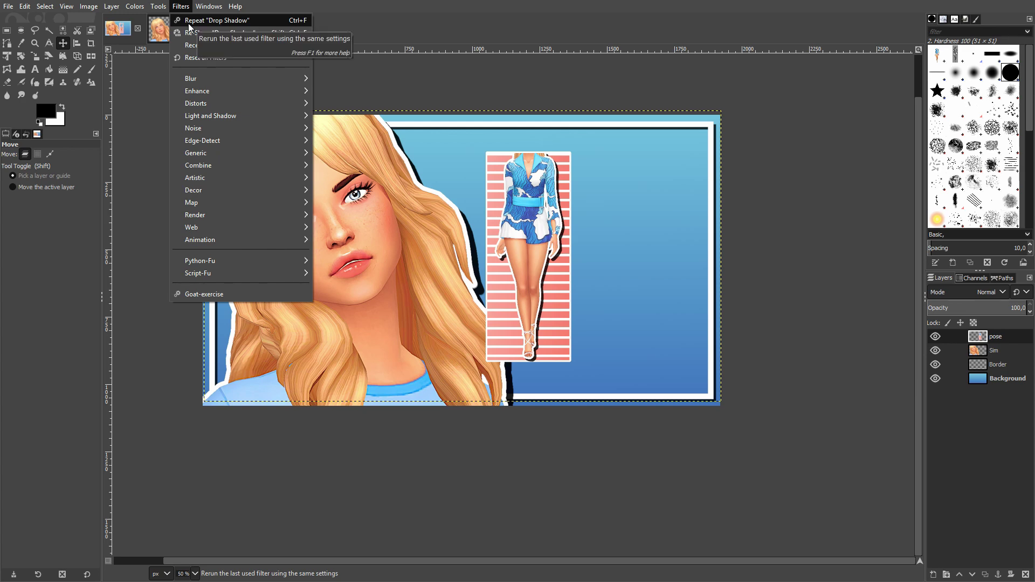
{"action": "left_click", "coordinate": [189, 23]}
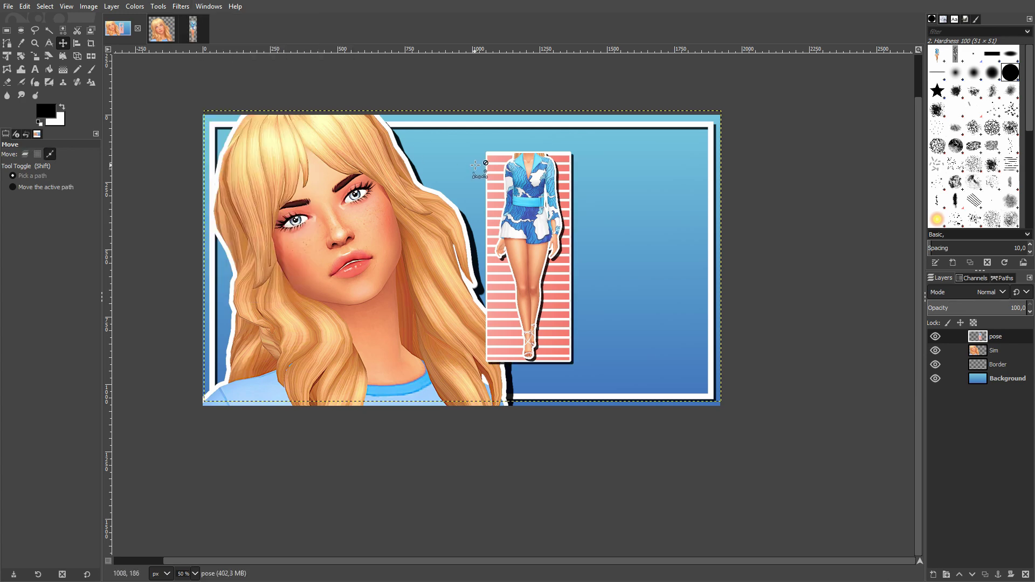
{"action": "left_click", "coordinate": [180, 8]}
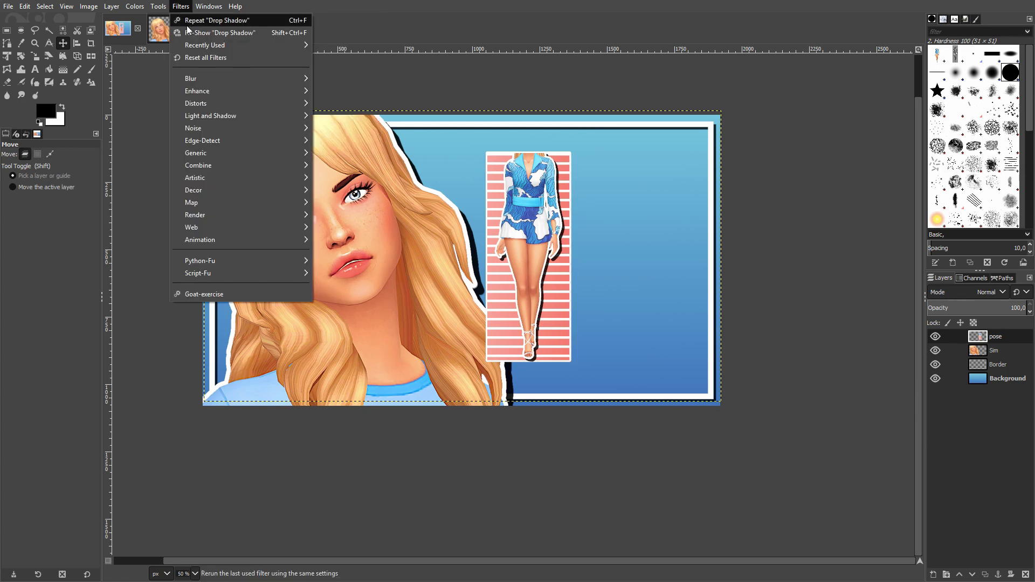
{"action": "left_click", "coordinate": [220, 33]}
{"action": "left_click_drag", "start_coordinate": [631, 179], "coordinate": [611, 179]}
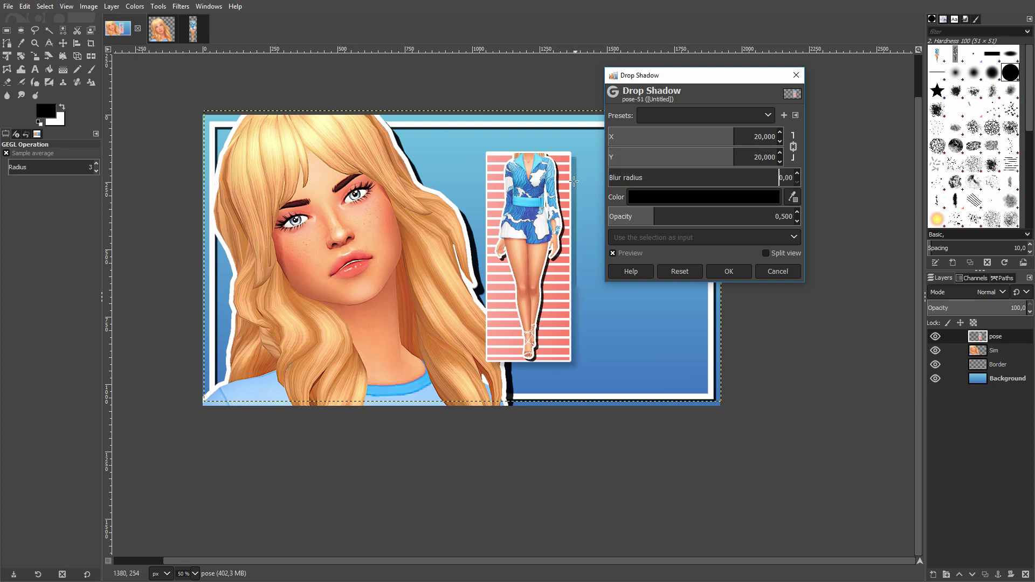
{"action": "left_click_drag", "start_coordinate": [643, 217], "coordinate": [700, 218]}
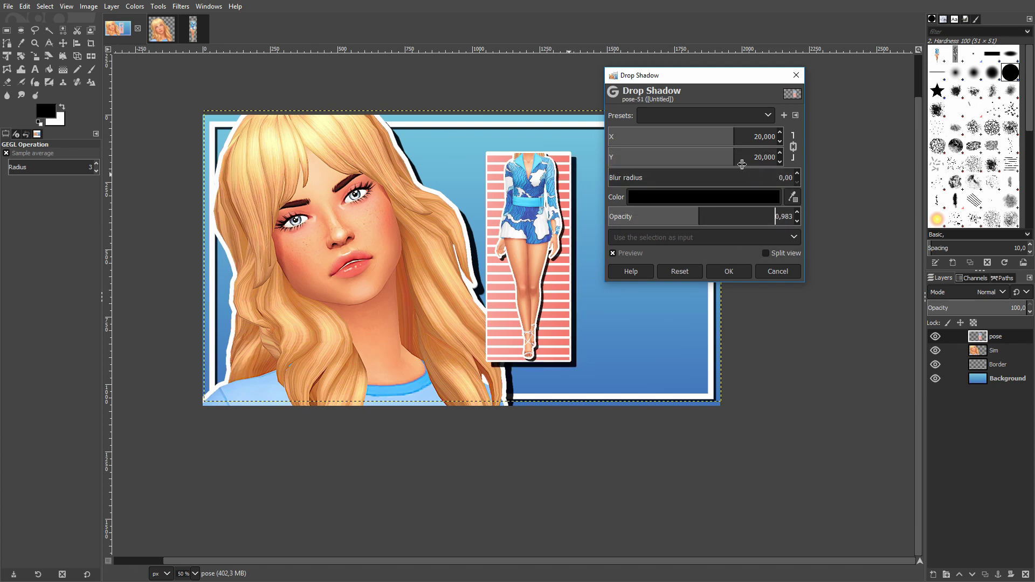
{"action": "left_click_drag", "start_coordinate": [742, 162], "coordinate": [744, 159]}
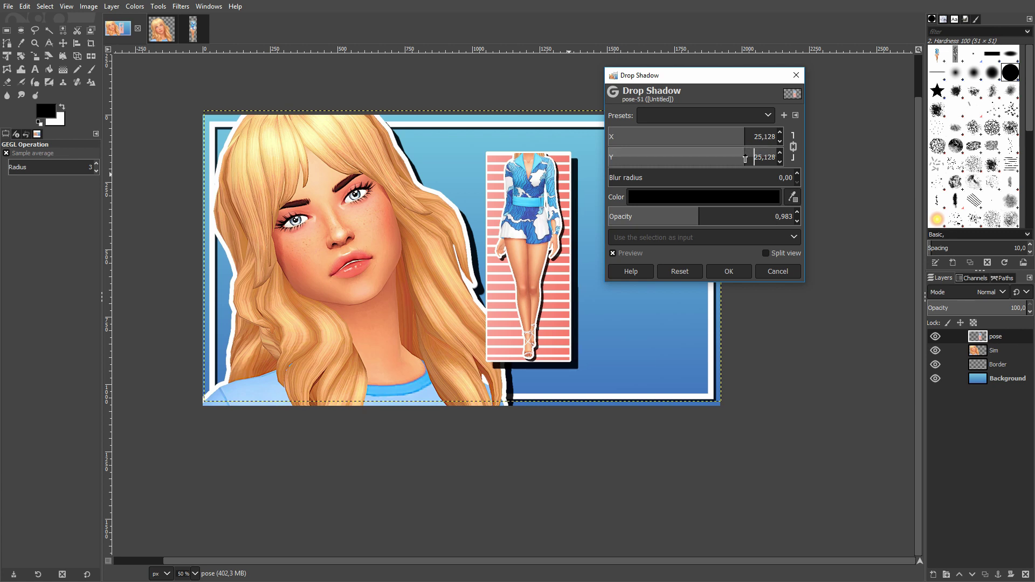
{"action": "left_click", "coordinate": [737, 274]}
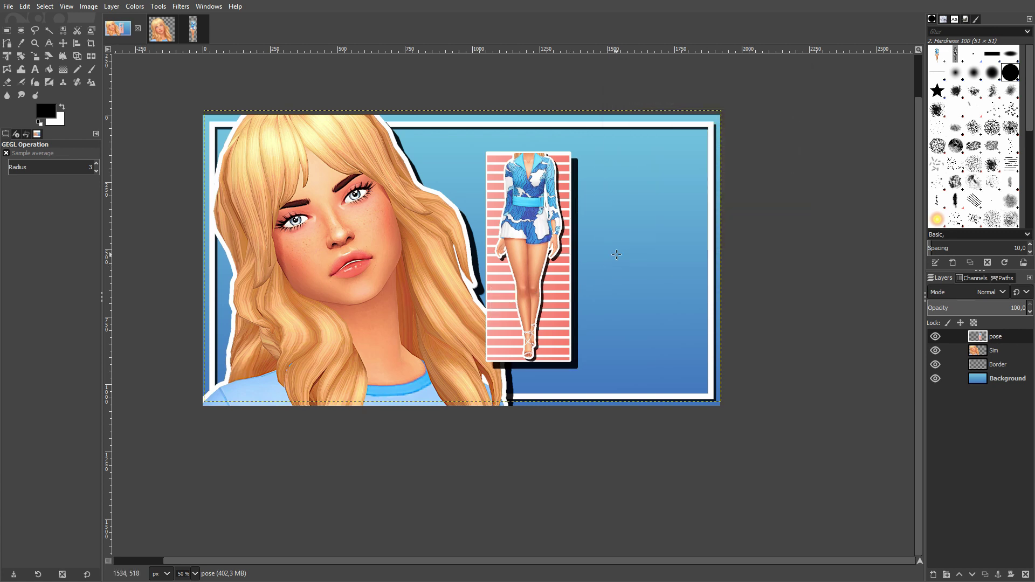
Place the pose layer beneath the Sim layer and shift the striped panel closer to the portrait
{"action": "key", "text": "m"}
{"action": "left_click_drag", "start_coordinate": [539, 243], "coordinate": [536, 237]}
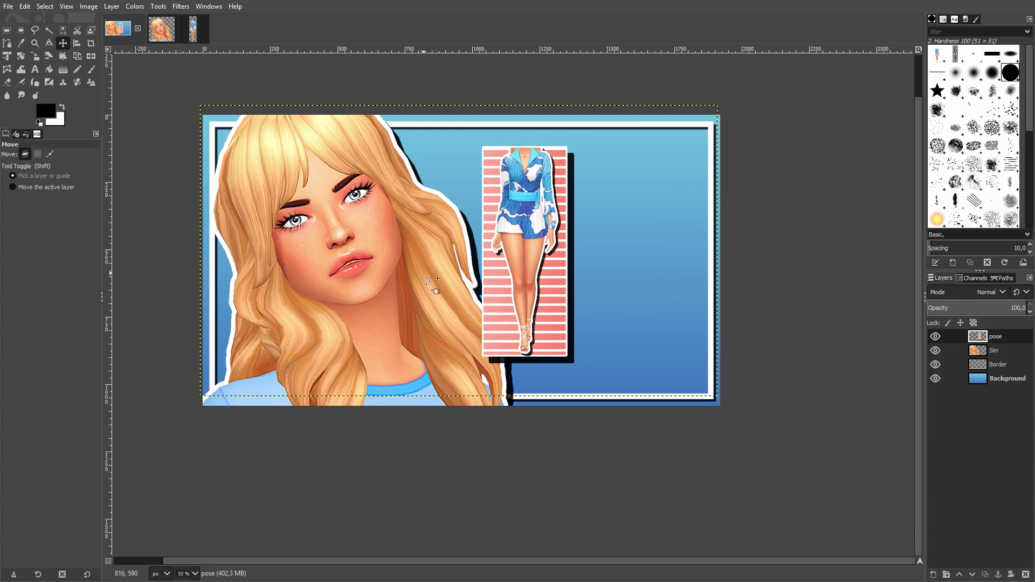
{"action": "left_click_drag", "start_coordinate": [985, 349], "coordinate": [985, 358]}
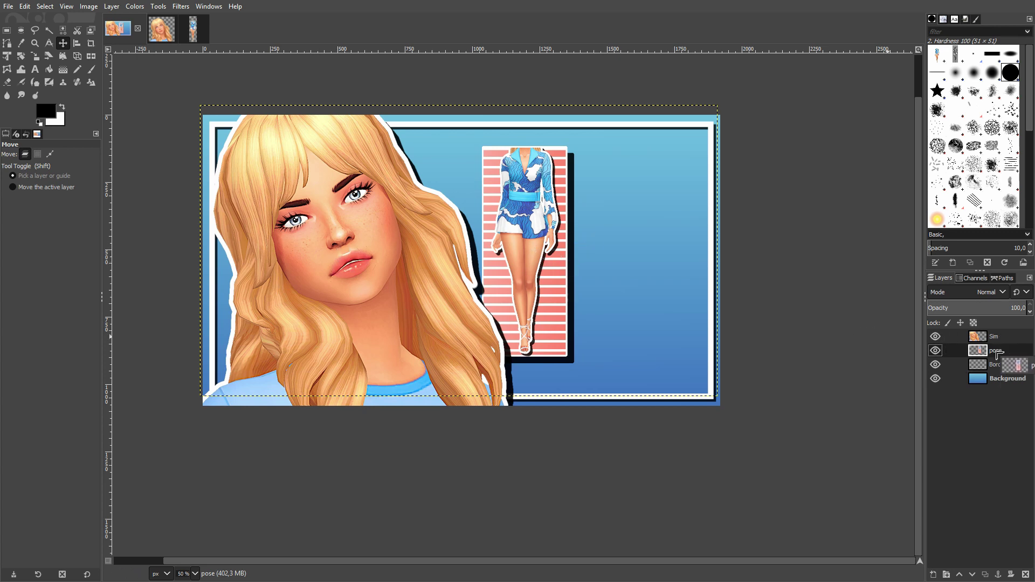
{"action": "mouse_move", "coordinate": [577, 252]}
{"action": "left_mouse_down"}
{"action": "mouse_move", "coordinate": [464, 268]}
{"action": "mouse_move", "coordinate": [645, 264]}
{"action": "mouse_move", "coordinate": [572, 264]}
{"action": "left_mouse_up"}
Try the pose layer above the Sim layer, return it beneath, and reposition the striped panel beside the hair
{"action": "left_click_drag", "start_coordinate": [998, 351], "coordinate": [994, 335]}
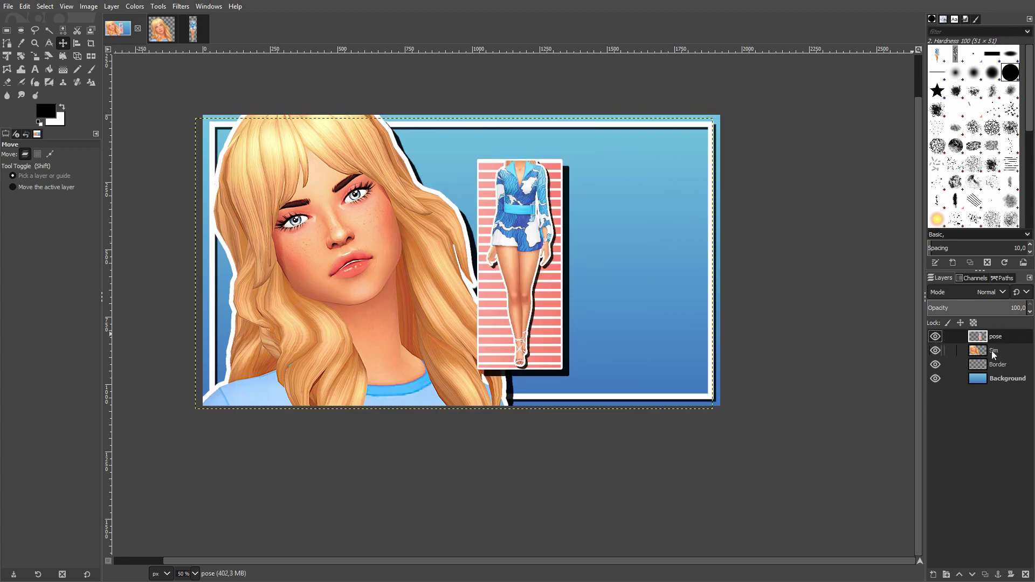
{"action": "left_click_drag", "start_coordinate": [498, 303], "coordinate": [514, 281]}
{"action": "left_click_drag", "start_coordinate": [995, 336], "coordinate": [994, 357]}
{"action": "left_click_drag", "start_coordinate": [495, 264], "coordinate": [517, 264]}
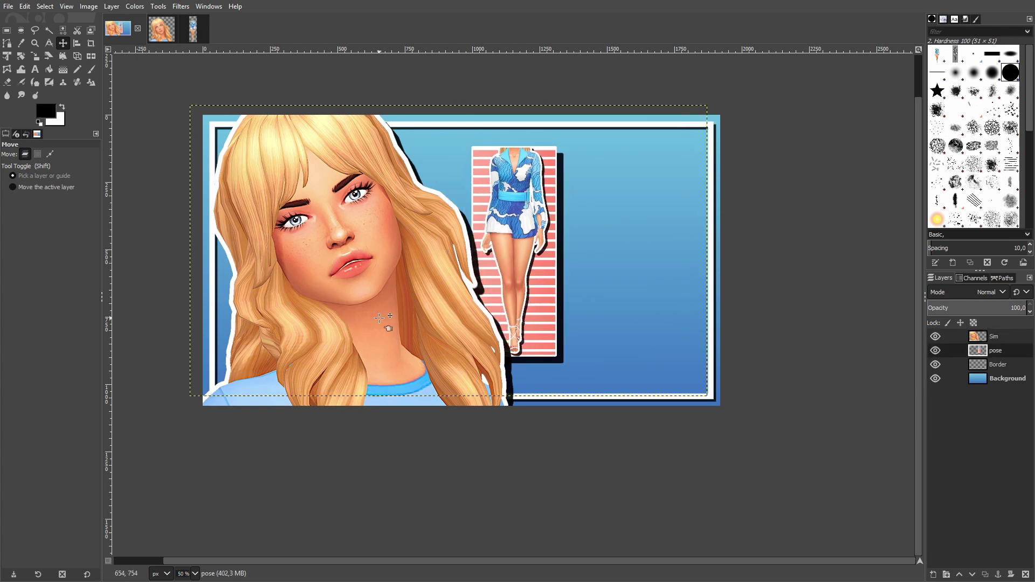
{"action": "key", "text": "shift+Left"}
{"action": "left_click_drag", "start_coordinate": [529, 278], "coordinate": [551, 278]}
Shift the Sim portrait slightly left and reposition the striped panel so its edge tucks behind the hair
{"action": "left_click", "coordinate": [929, 337]}
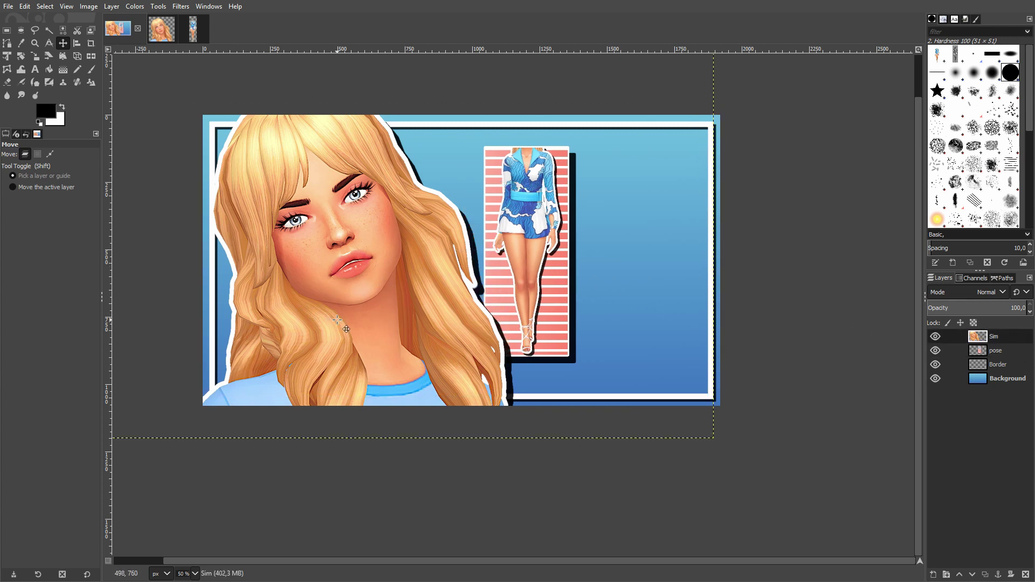
{"action": "key", "text": "shift+Left"}
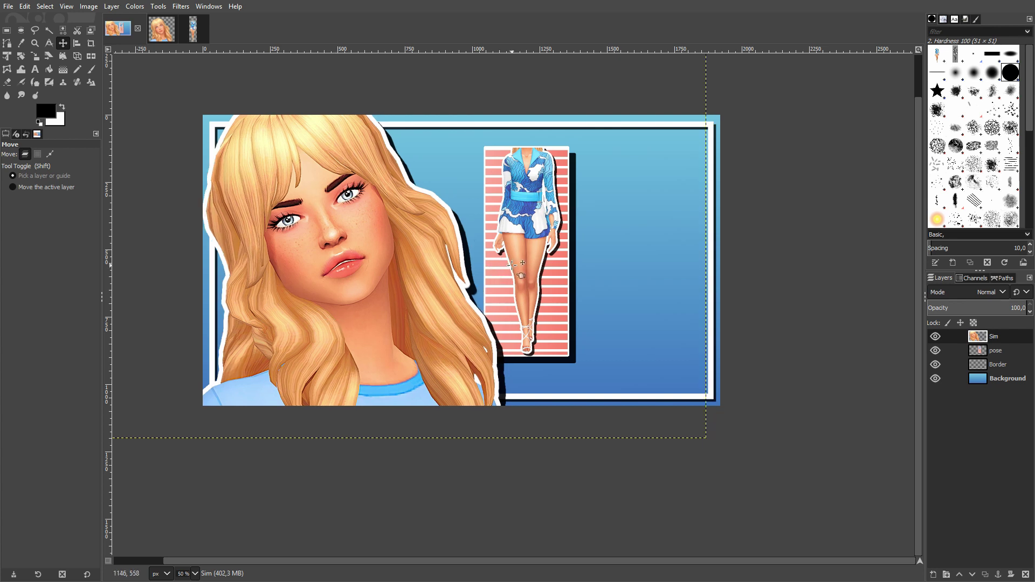
{"action": "left_click_drag", "start_coordinate": [512, 263], "coordinate": [540, 263]}
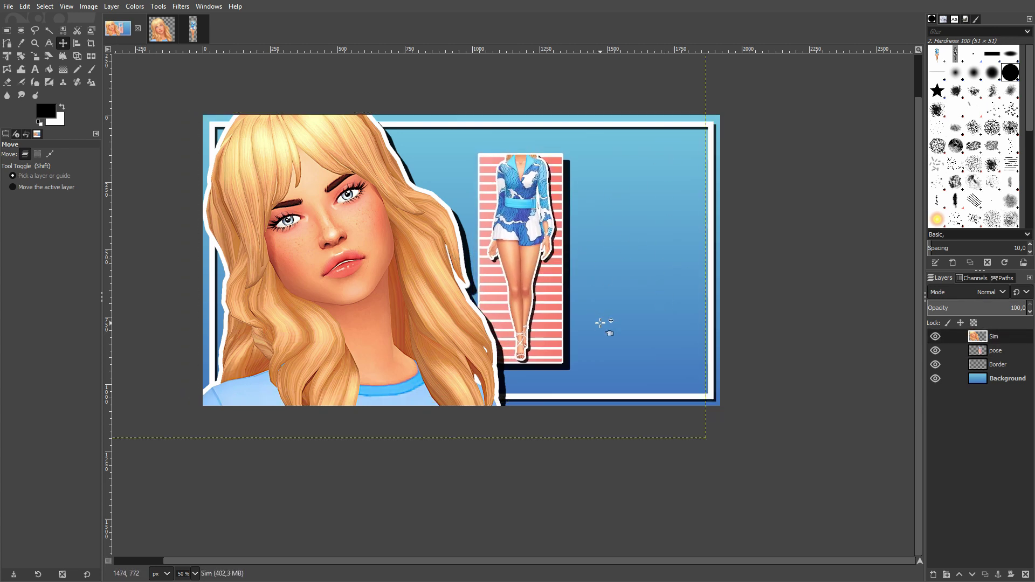
{"action": "left_click_drag", "start_coordinate": [543, 308], "coordinate": [549, 308]}
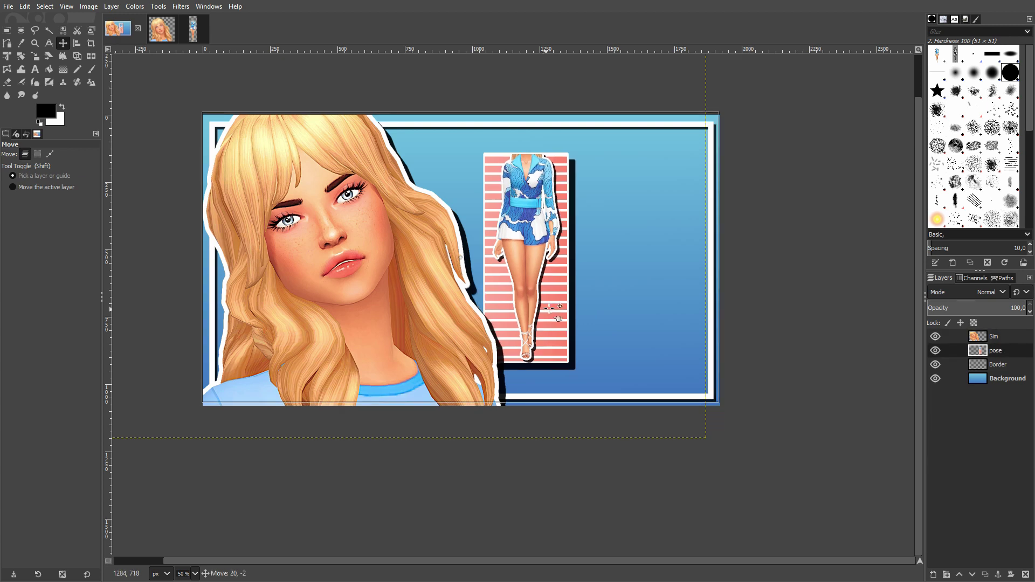
Create a new transparent 1920 × 1080 layer named "font" above the Sim layer
{"action": "right_click", "coordinate": [1013, 451]}
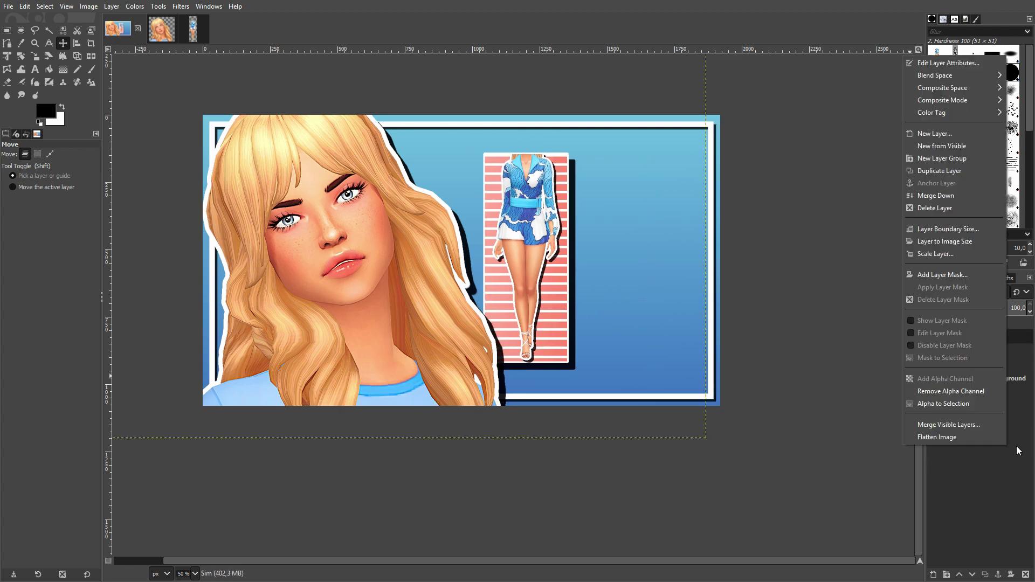
{"action": "left_click", "coordinate": [938, 139]}
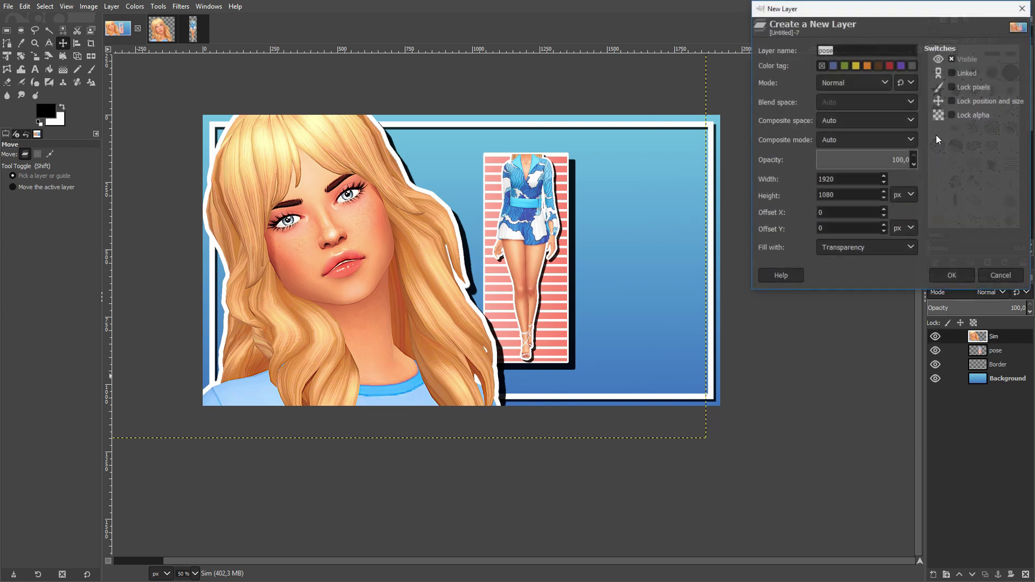
{"action": "type", "text": "font"}
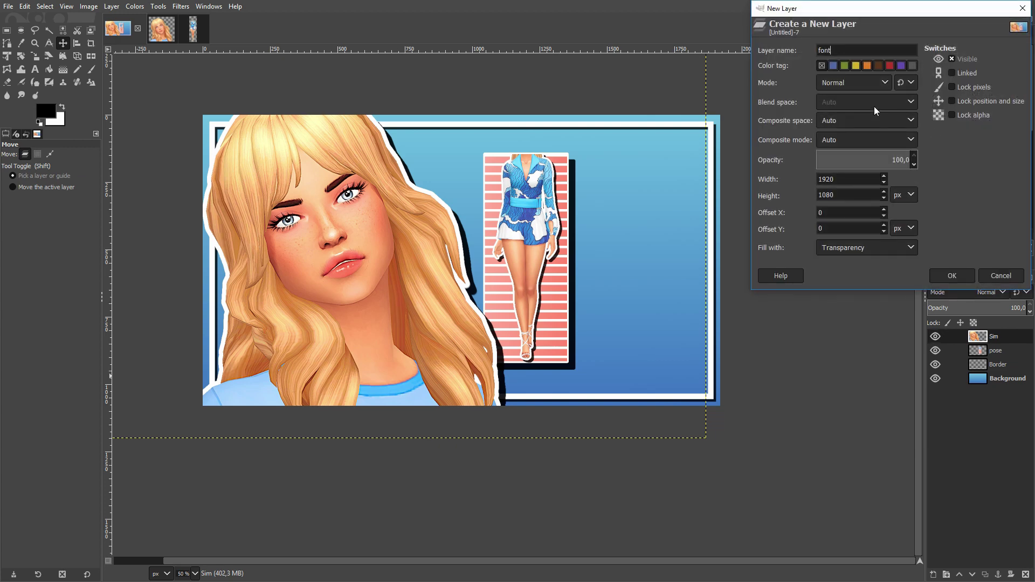
{"action": "key", "text": "Return"}
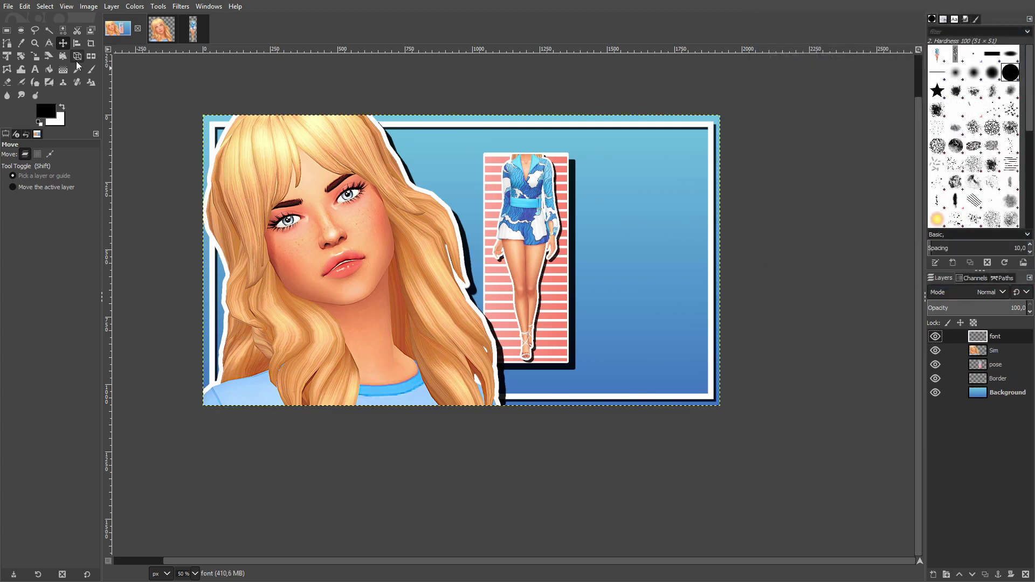
Add the white text "Aspen" in Maria Rose Regular within a wide text box spanning the portrait and striped panel
{"action": "left_click", "coordinate": [35, 70]}
{"action": "left_click_drag", "start_coordinate": [327, 181], "coordinate": [777, 320]}
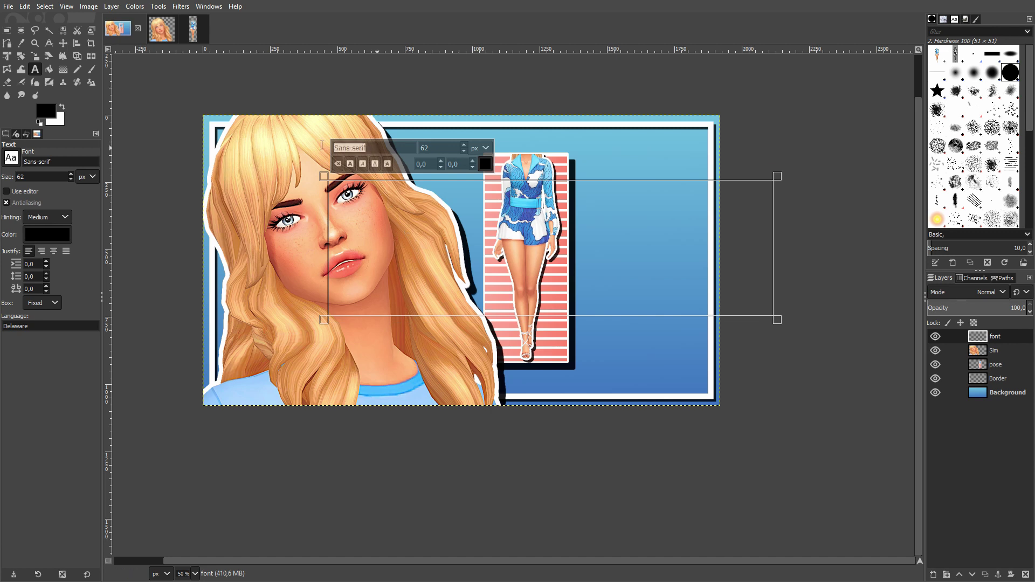
{"action": "type", "text": "mar"}
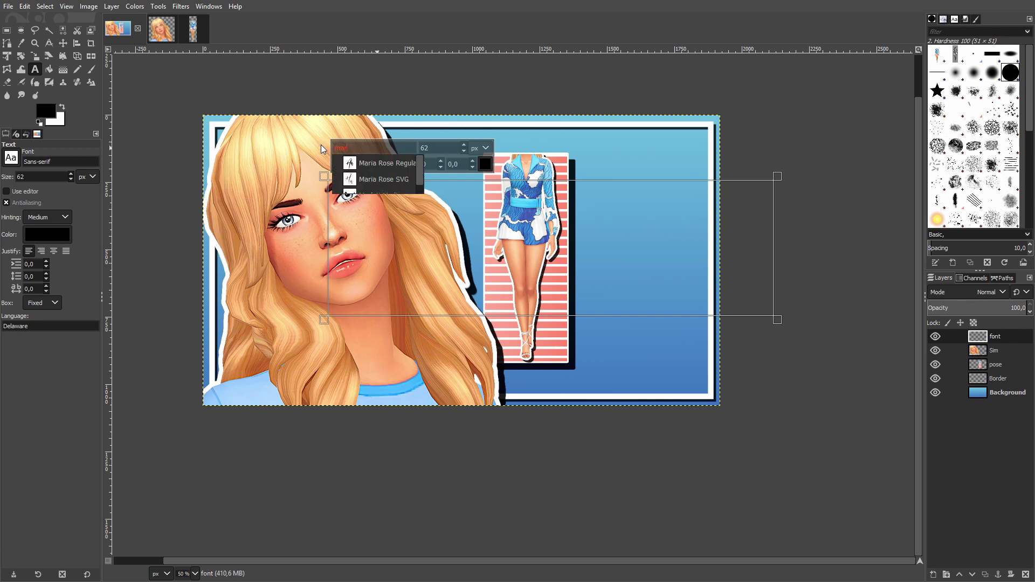
{"action": "left_click", "coordinate": [358, 162]}
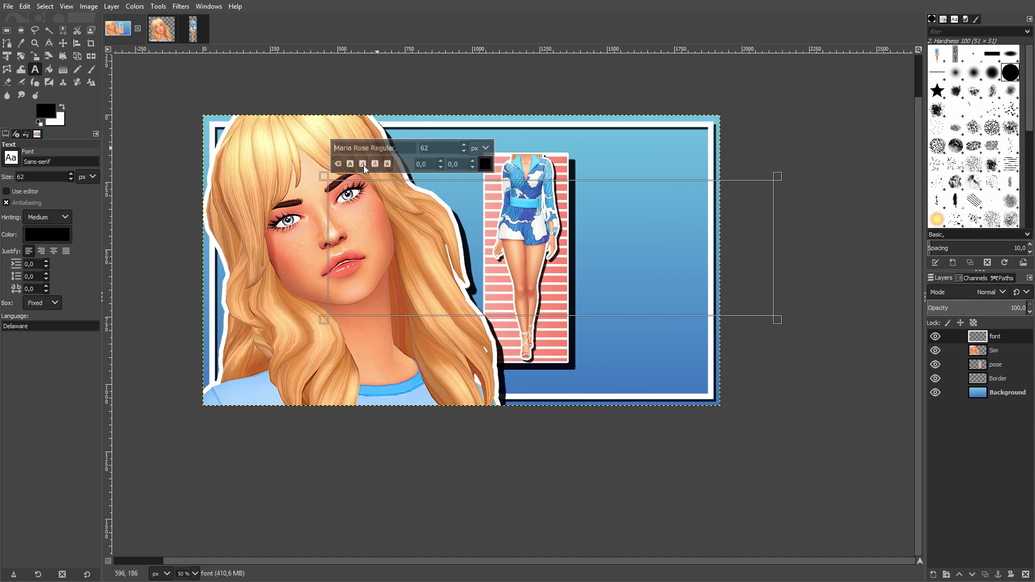
{"action": "left_click", "coordinate": [486, 165]}
{"action": "left_click", "coordinate": [512, 220]}
{"action": "left_click", "coordinate": [522, 255]}
{"action": "type", "text": "Aspen"}
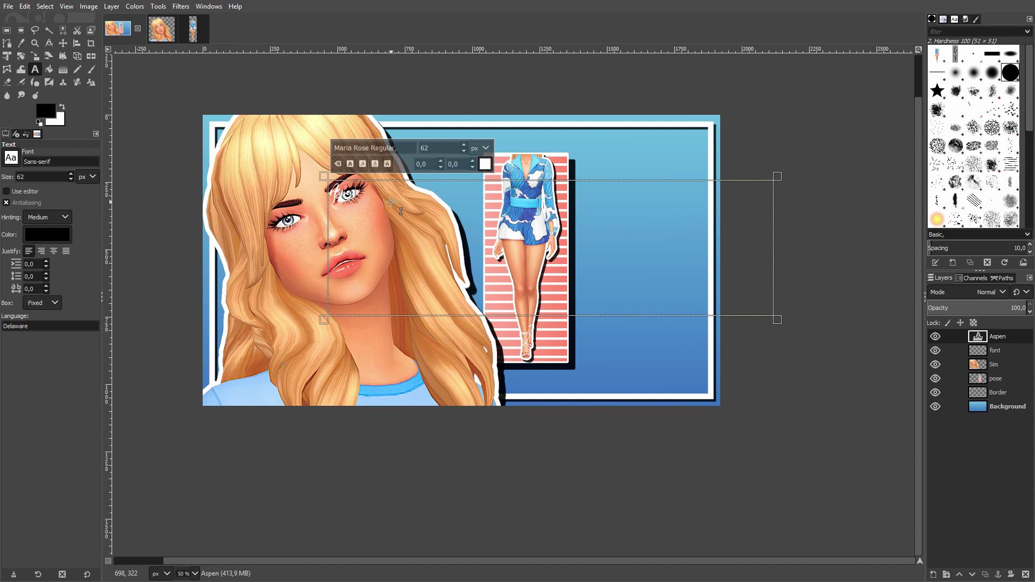
Try the "Aspen" text at 200 and 300 px, set it to 500 px, and enlarge its text box to fit
{"action": "left_click_drag", "start_coordinate": [391, 202], "coordinate": [305, 189]}
{"action": "type", "text": "200"}
{"action": "key", "text": "Return"}
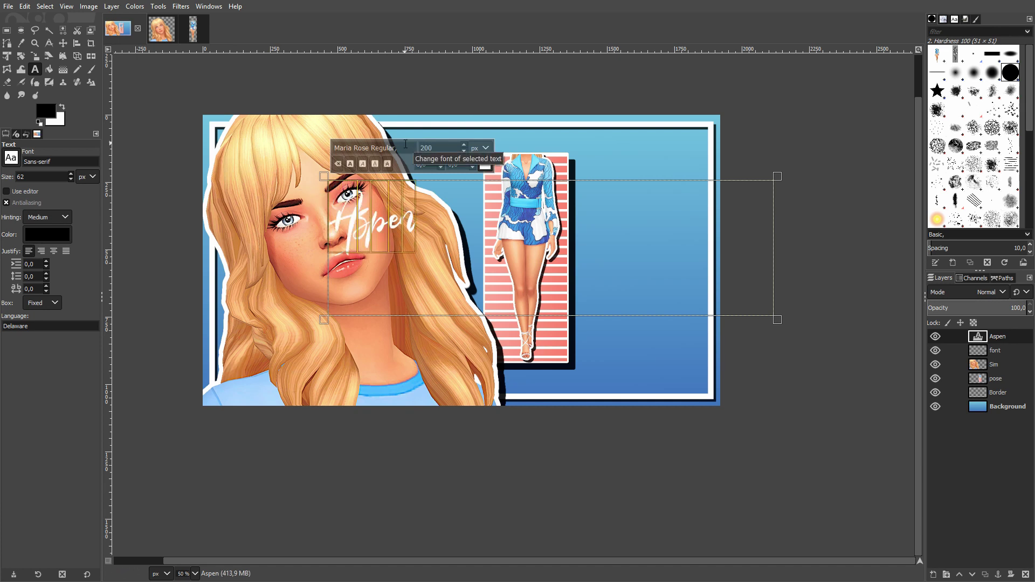
{"action": "key", "text": "BackSpace"}
{"action": "key", "text": "BackSpace"}
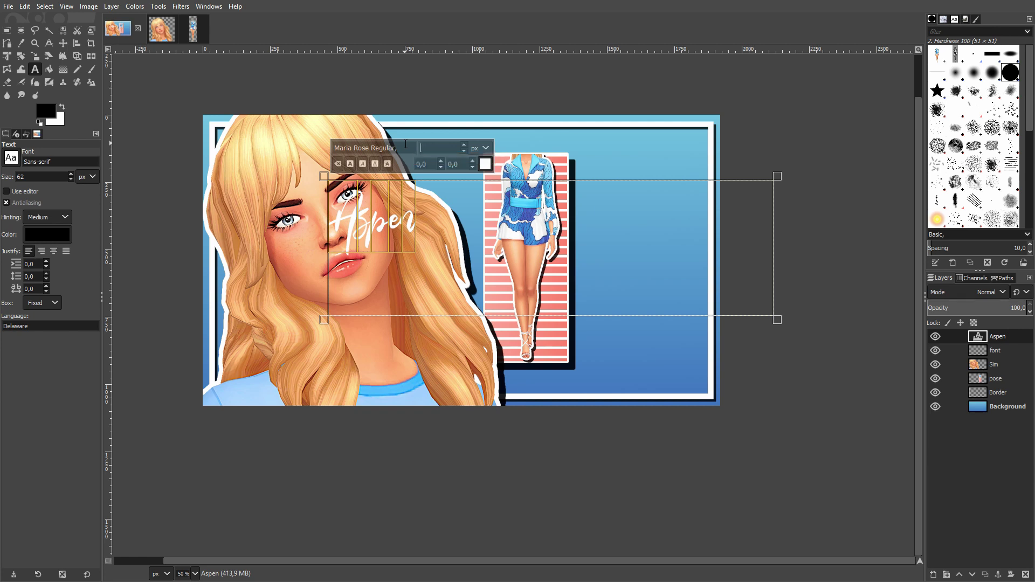
{"action": "key", "text": "Return"}
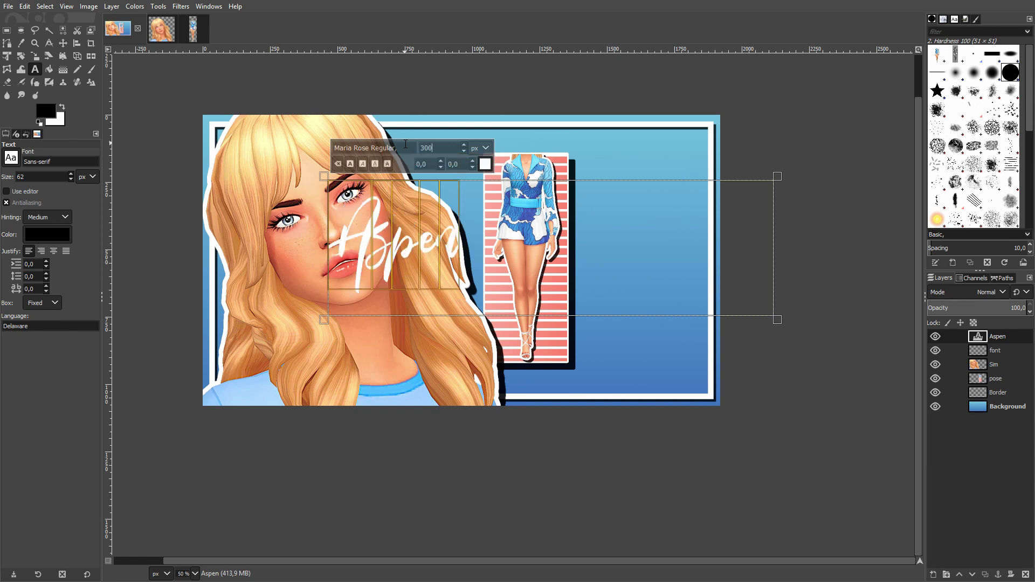
{"action": "key", "text": "BackSpace"}
{"action": "key", "text": "BackSpace"}
{"action": "key", "text": "Return"}
{"action": "left_click_drag", "start_coordinate": [776, 319], "coordinate": [809, 378]}
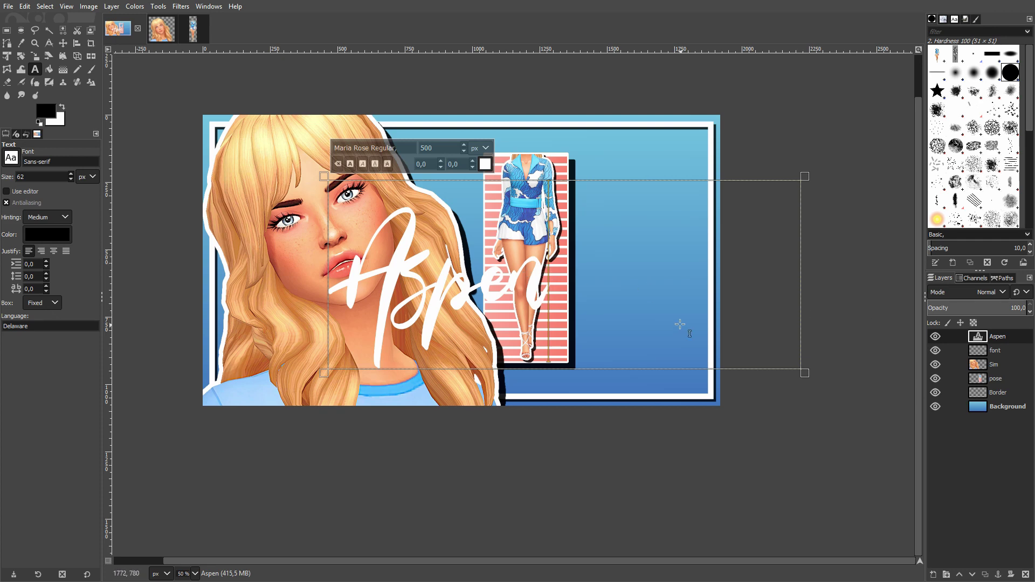
Merge the "Aspen" text down onto the font layer and move it right and up across the striped panel
{"action": "right_click", "coordinate": [1002, 338]}
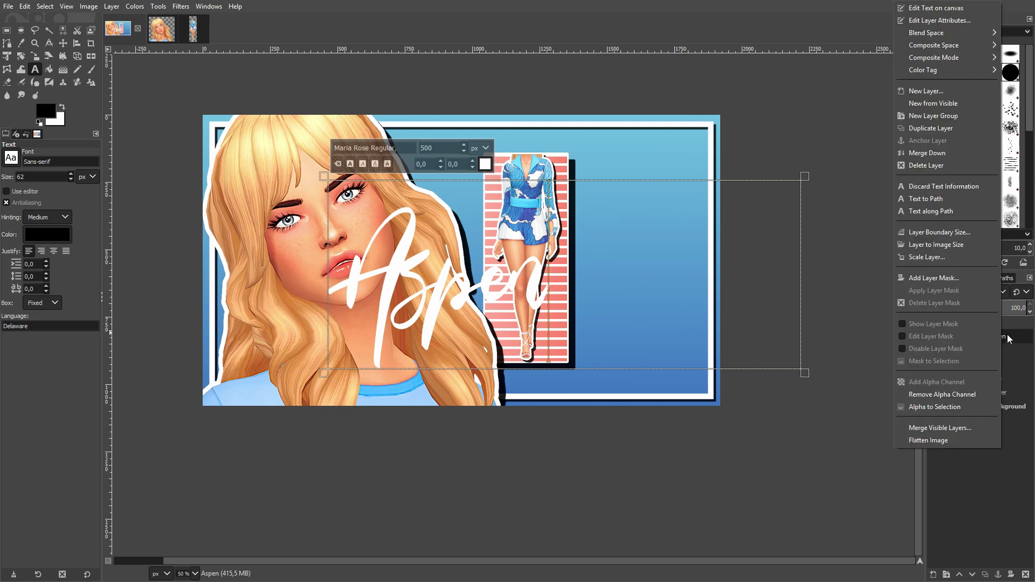
{"action": "left_click", "coordinate": [1009, 337]}
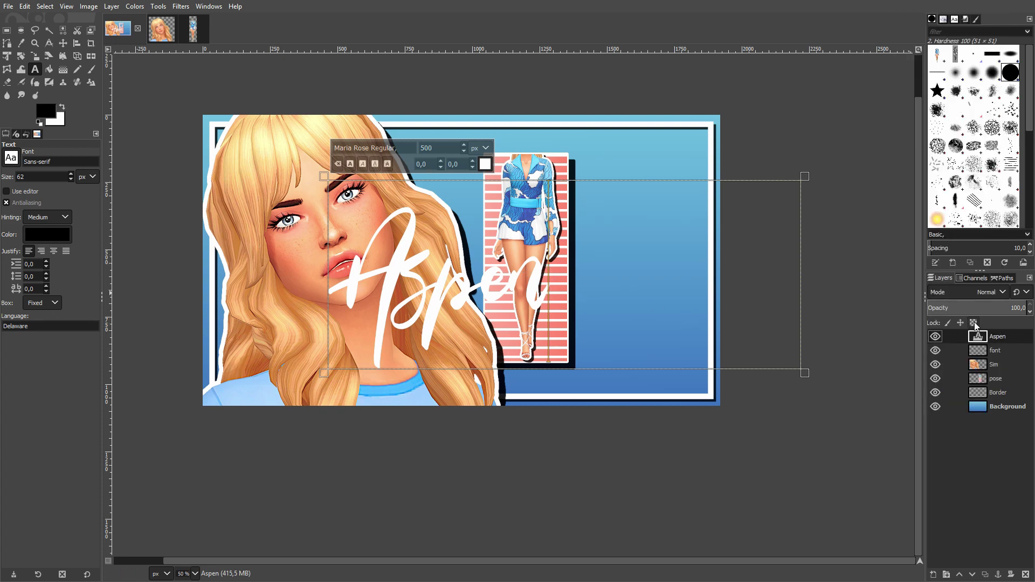
{"action": "right_click", "coordinate": [992, 337]}
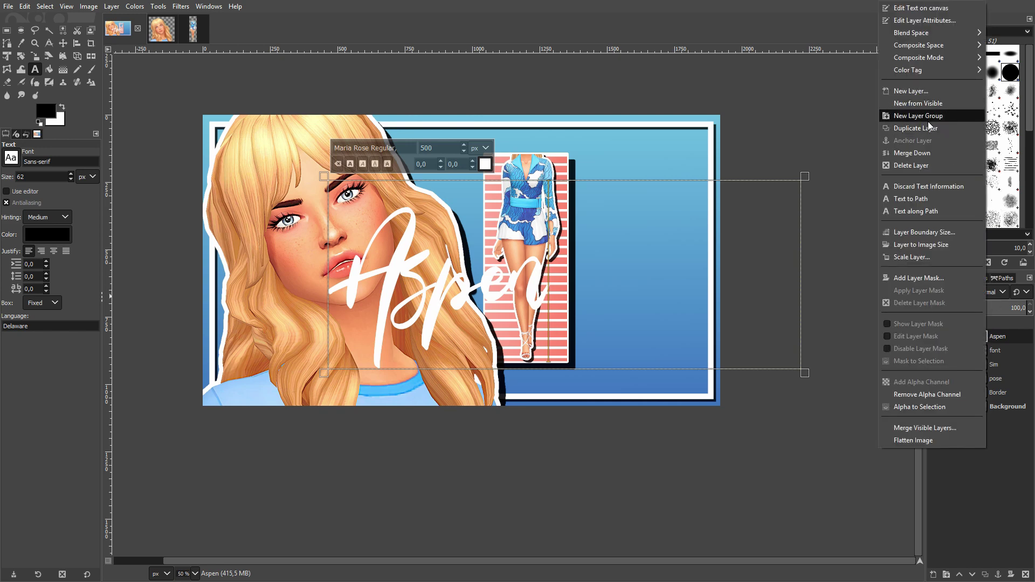
{"action": "left_click", "coordinate": [934, 153]}
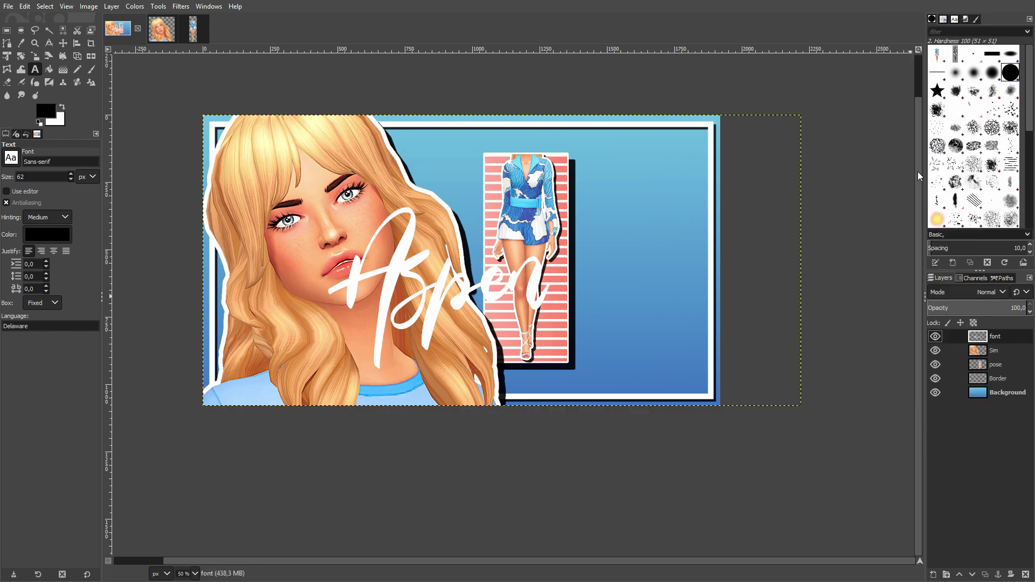
{"action": "key", "text": "m"}
{"action": "left_click_drag", "start_coordinate": [496, 298], "coordinate": [591, 264]}
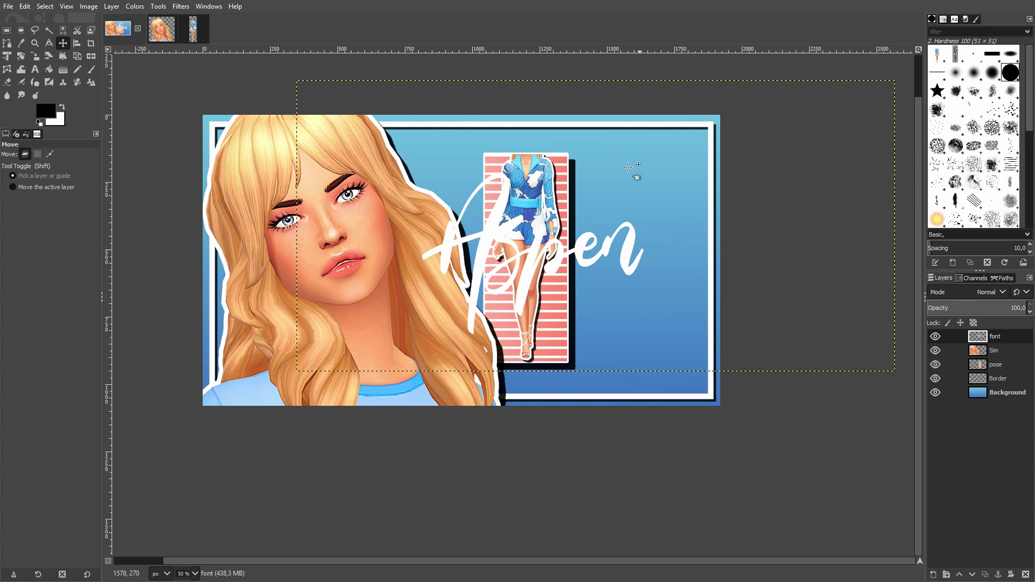
Rotate the "Aspen" lettering 90° and move it onto the blue area between the striped panel and the frame's far edge
{"action": "left_click", "coordinate": [20, 57]}
{"action": "left_click_drag", "start_coordinate": [449, 239], "coordinate": [432, 255]}
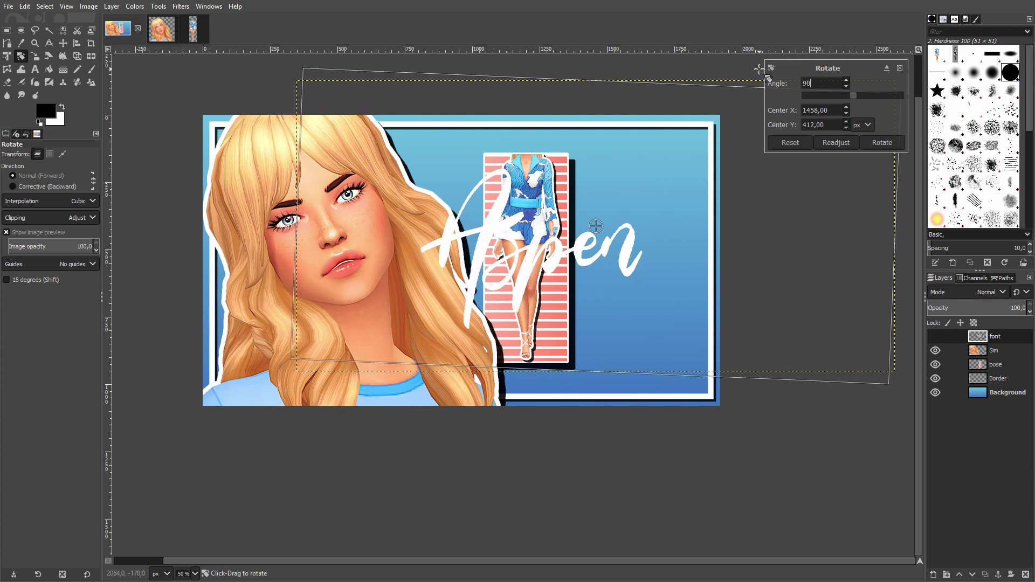
{"action": "type", "text": "90"}
{"action": "key", "text": "Return"}
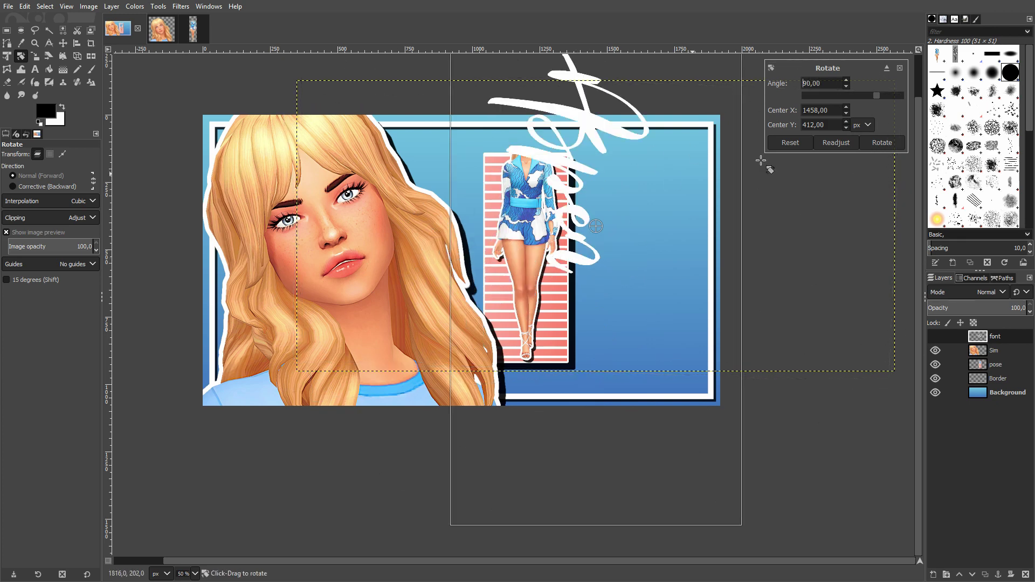
{"action": "left_click", "coordinate": [883, 142]}
{"action": "key", "text": "m"}
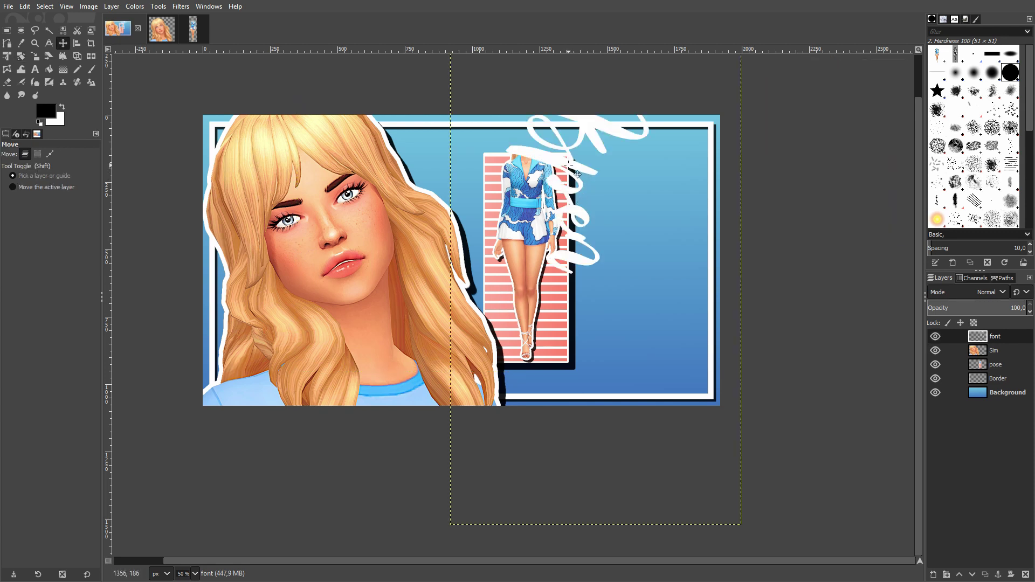
{"action": "left_click_drag", "start_coordinate": [575, 165], "coordinate": [623, 249]}
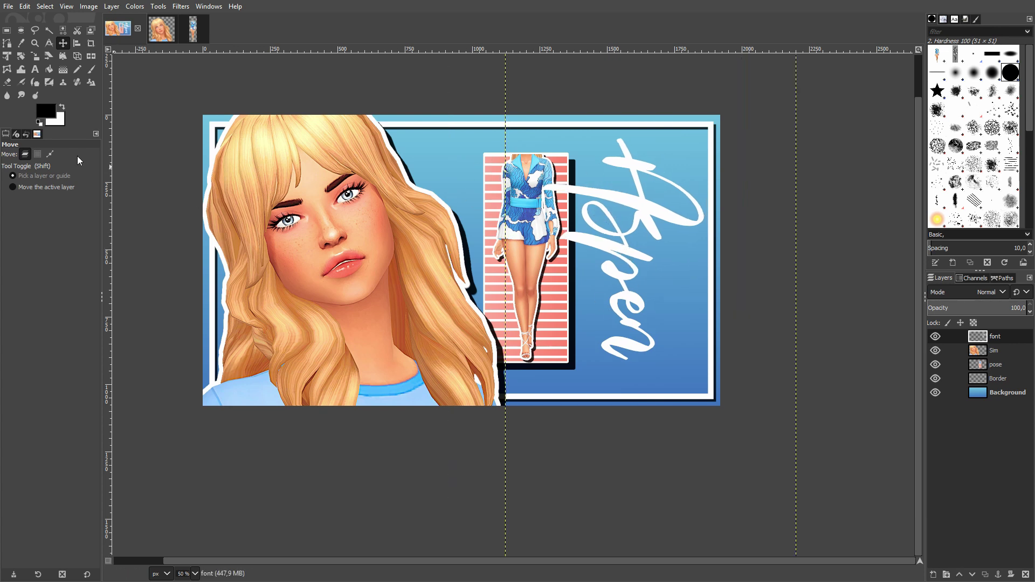
Scale the font layer non-proportionally to 869 × 2222 px, narrowing it from the striped panel's side
{"action": "left_click", "coordinate": [35, 57]}
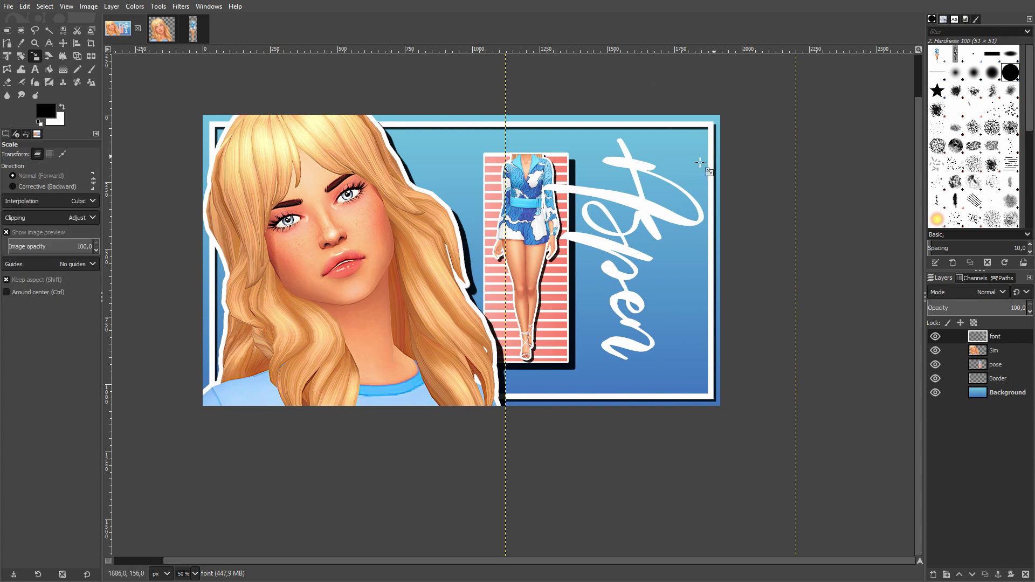
{"action": "left_click", "coordinate": [619, 193]}
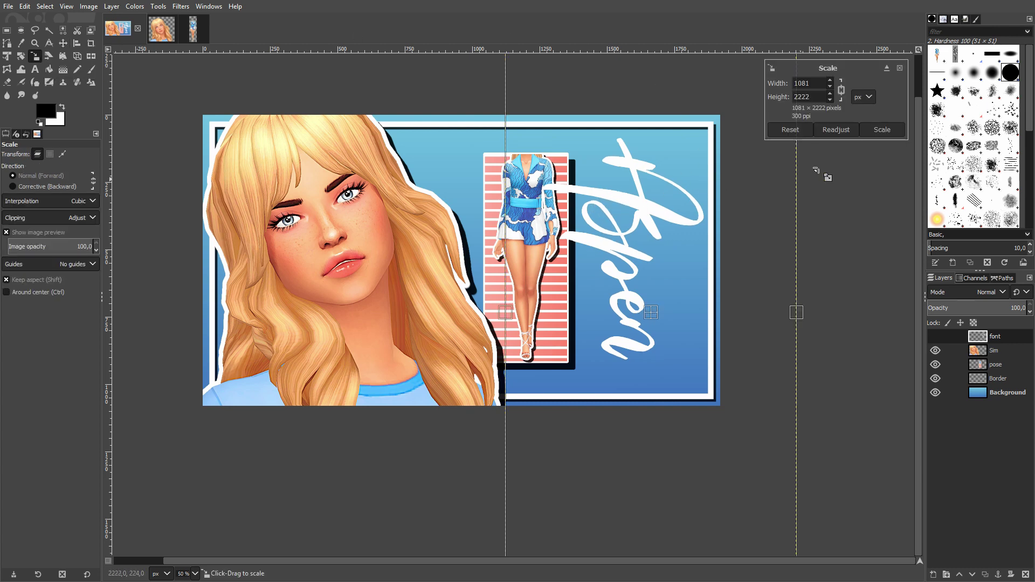
{"action": "left_click", "coordinate": [842, 90]}
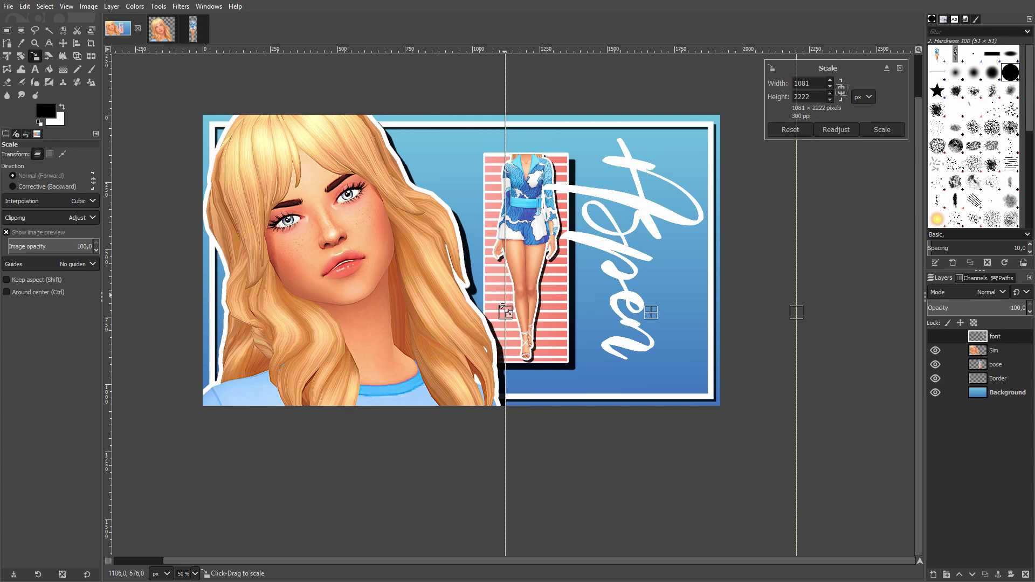
{"action": "left_click_drag", "start_coordinate": [505, 315], "coordinate": [562, 315]}
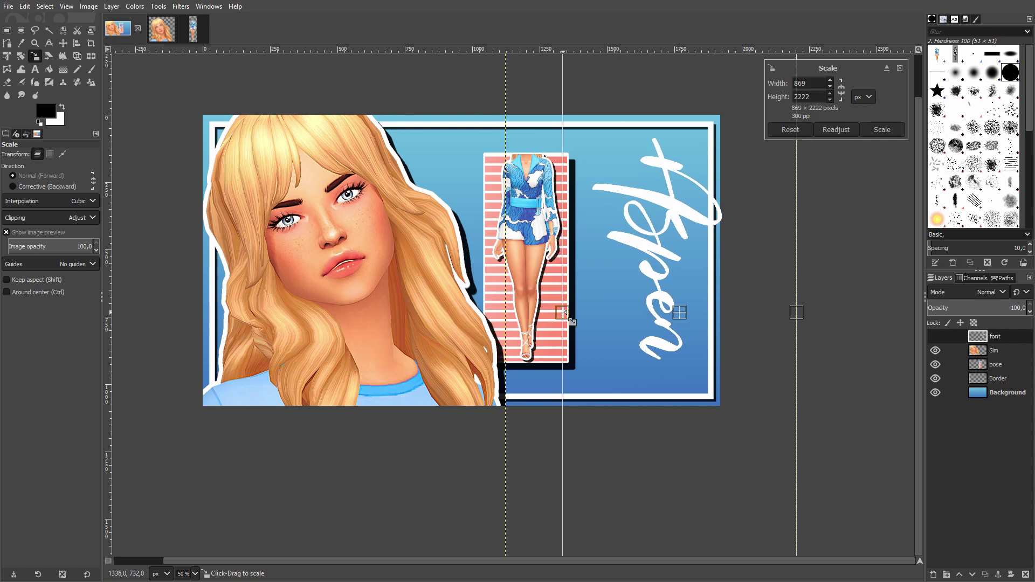
{"action": "left_click", "coordinate": [882, 130]}
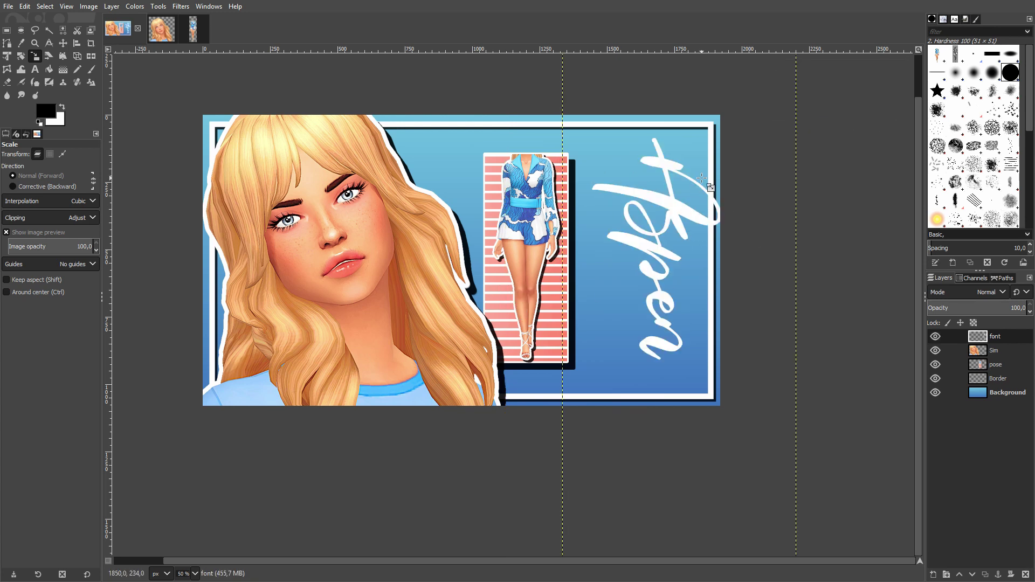
Shift the "Aspen" lettering and the striped pose panel slightly left, keeping the lettering centered between panel and frame
{"action": "key", "text": "m"}
{"action": "left_click_drag", "start_coordinate": [676, 208], "coordinate": [662, 210]}
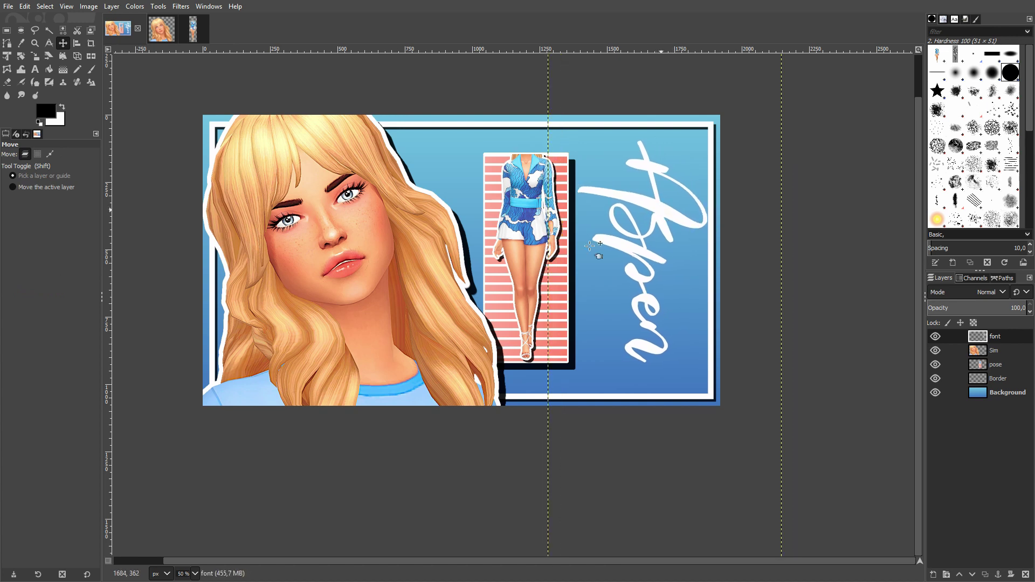
{"action": "left_click_drag", "start_coordinate": [516, 258], "coordinate": [499, 258]}
{"action": "left_click_drag", "start_coordinate": [611, 244], "coordinate": [603, 250]}
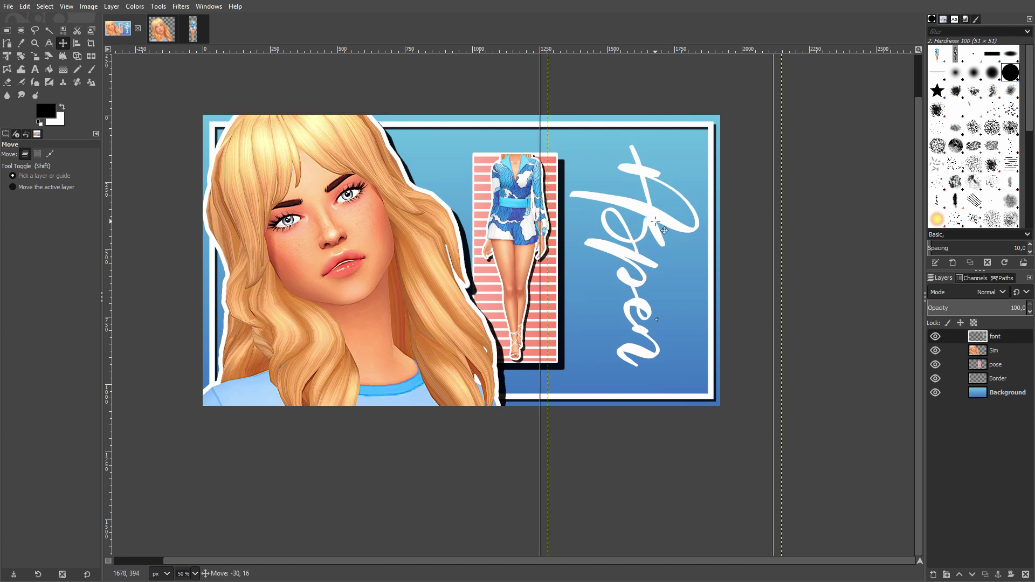
Tilt the vertical "Aspen" lettering clockwise by about 5.4° and nudge it left to stay inside the frame
{"action": "left_click", "coordinate": [21, 56]}
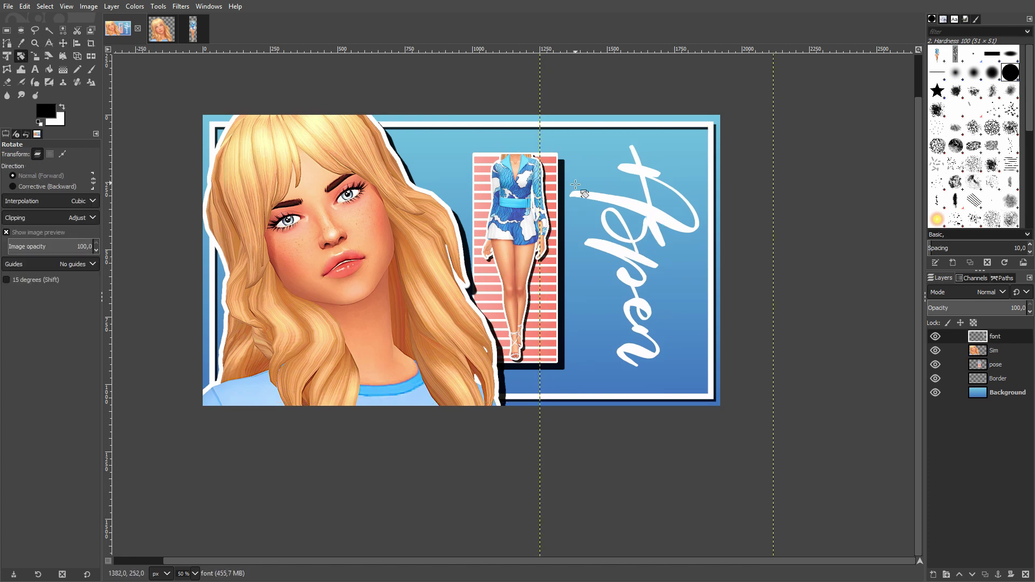
{"action": "left_click_drag", "start_coordinate": [573, 195], "coordinate": [597, 201]}
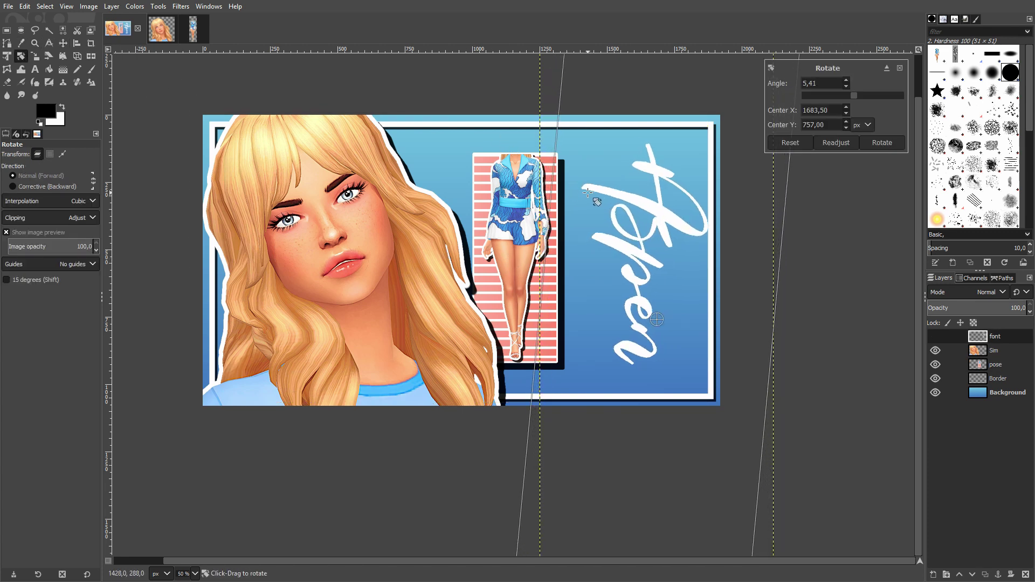
{"action": "left_click", "coordinate": [883, 141]}
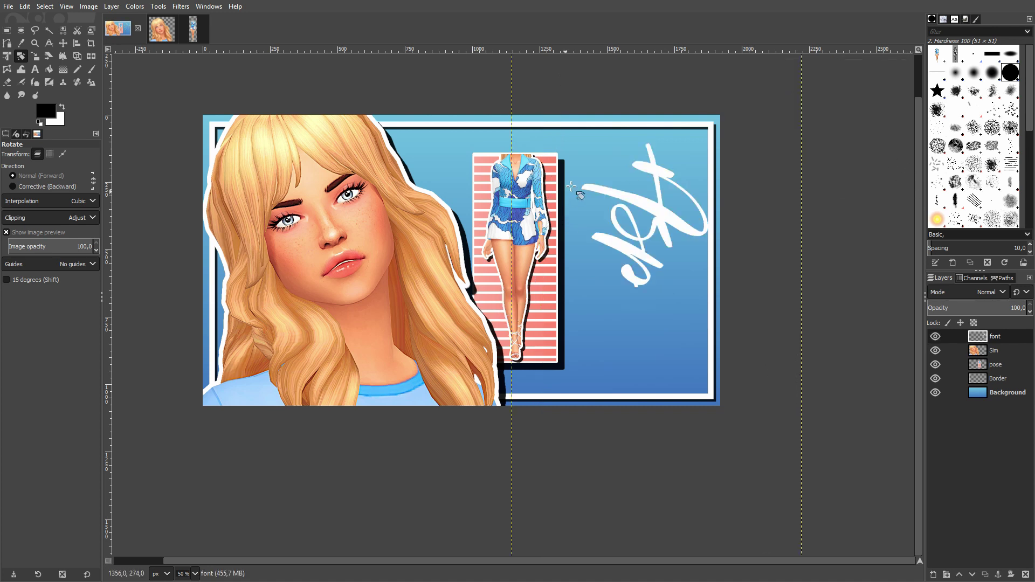
{"action": "key", "text": "m"}
{"action": "left_click_drag", "start_coordinate": [628, 250], "coordinate": [618, 249]}
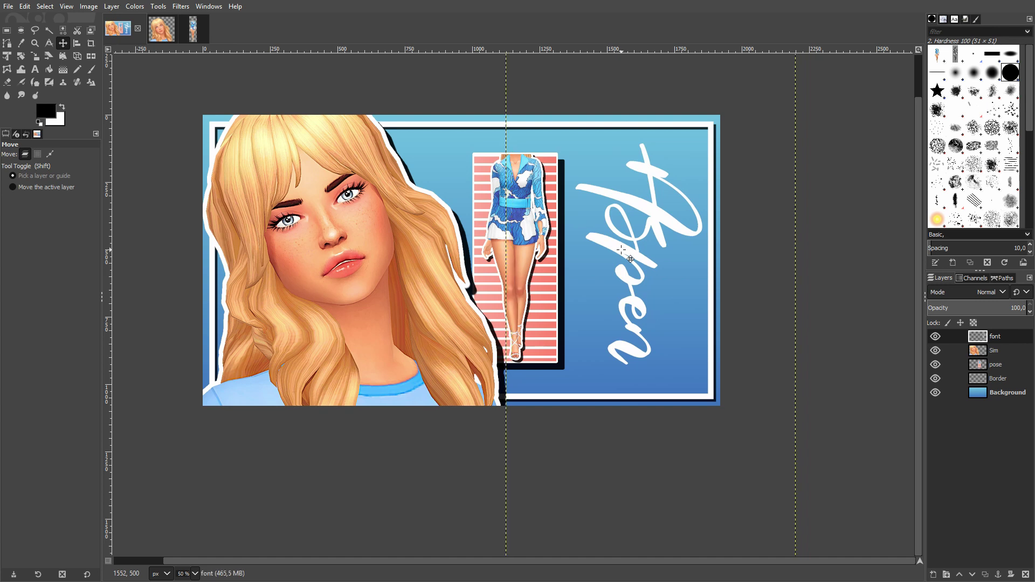
Hide the Background layer and duplicate the font layer
{"action": "left_click", "coordinate": [934, 393]}
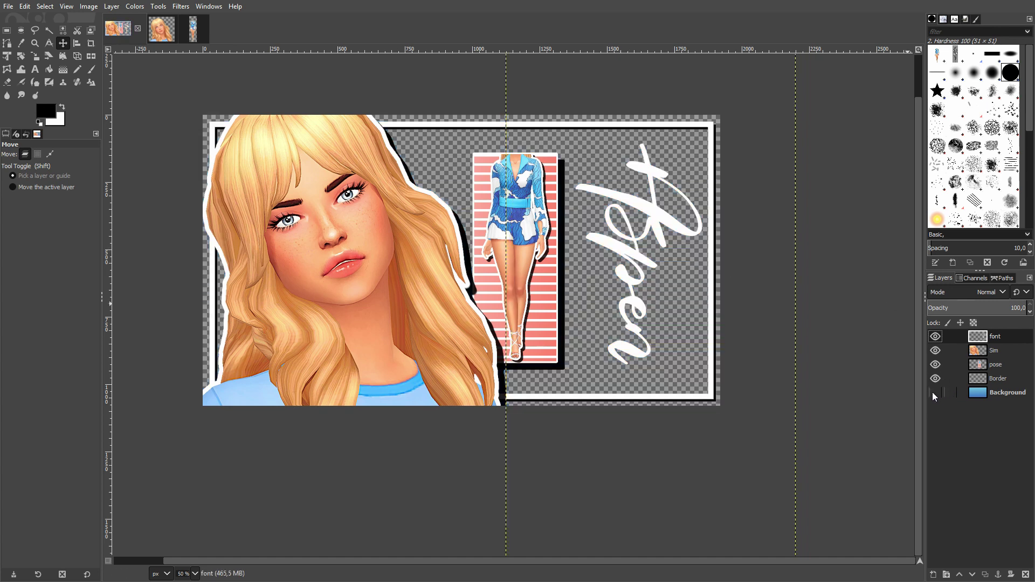
{"action": "left_click", "coordinate": [932, 392]}
{"action": "left_click", "coordinate": [933, 393]}
{"action": "left_click", "coordinate": [985, 578]}
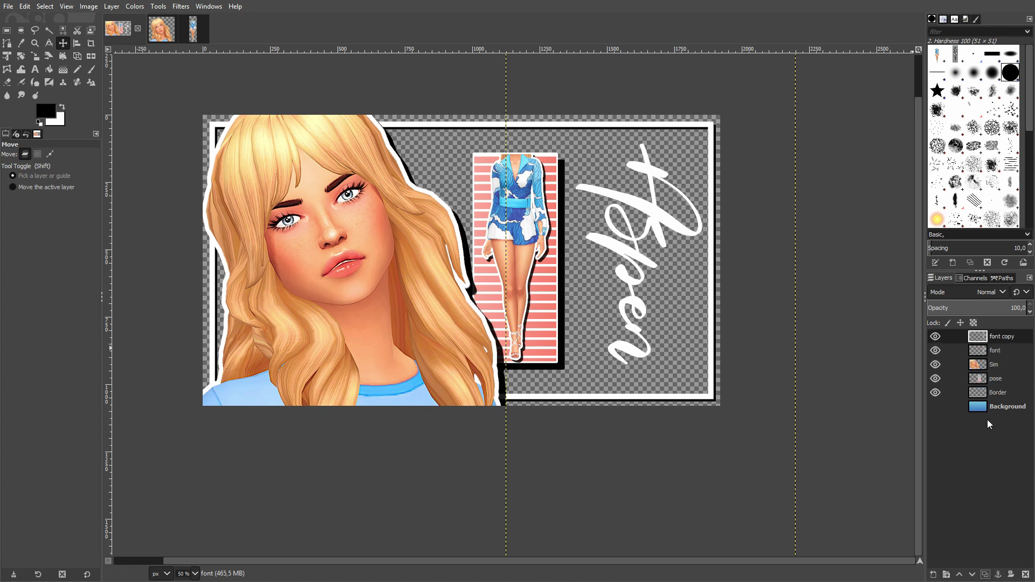
Outline the lettering in black by growing the lower font layer's alpha selection, filling it with black and deselecting
{"action": "left_click", "coordinate": [983, 348]}
{"action": "right_click", "coordinate": [982, 349]}
{"action": "left_click", "coordinate": [969, 348]}
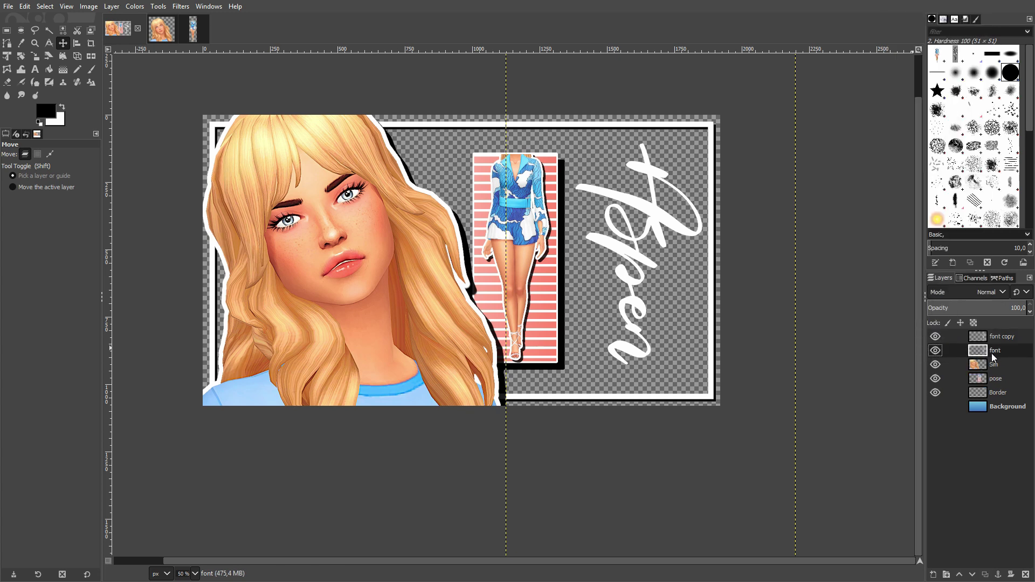
{"action": "left_click", "coordinate": [45, 6]}
{"action": "left_click", "coordinate": [67, 148]}
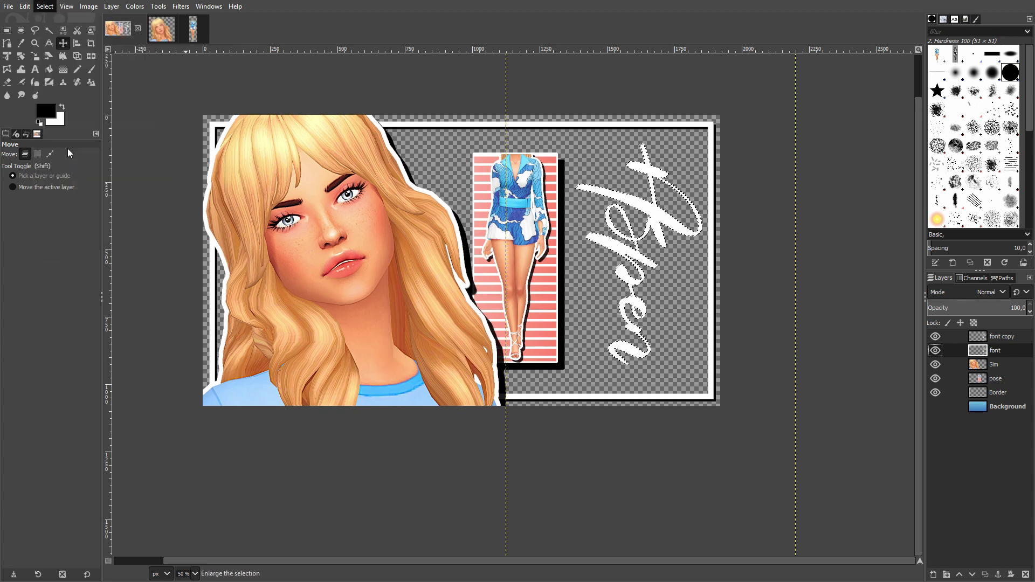
{"action": "key", "text": "Return"}
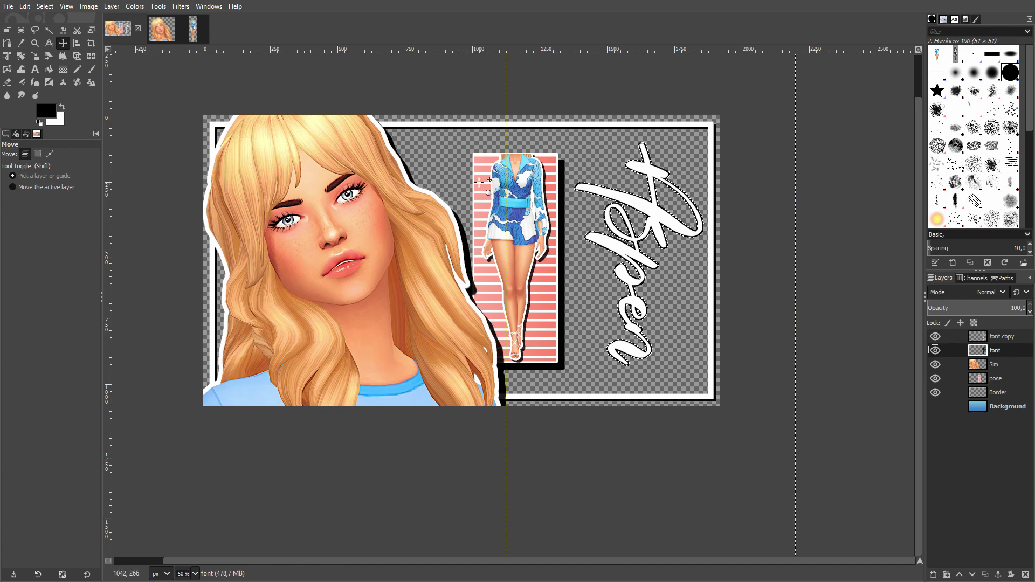
{"action": "key", "text": "ctrl+."}
{"action": "key", "text": "ctrl+shift+a"}
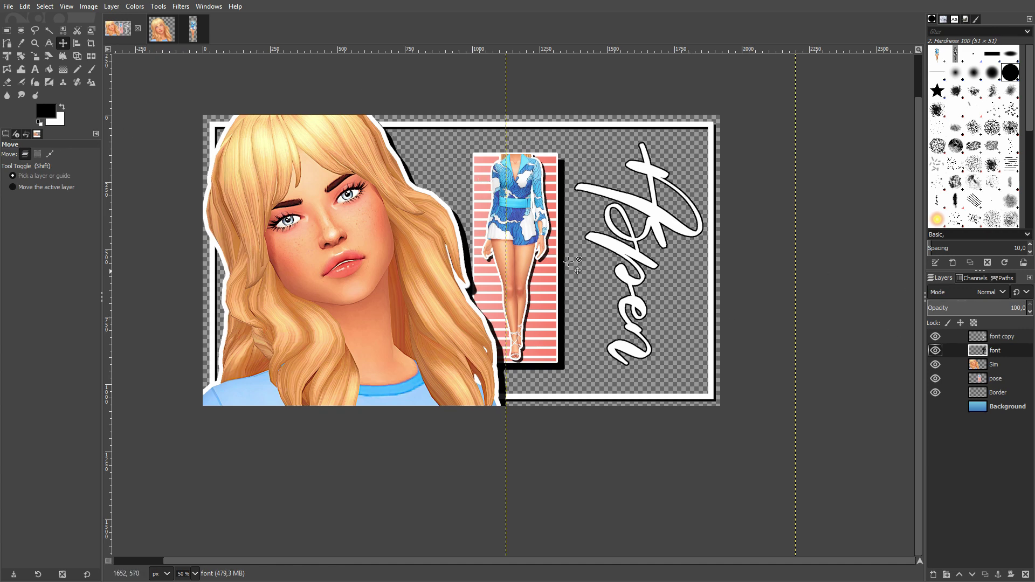
Merge the font copy down onto the black-outlined font layer, and duplicate the merged layer
{"action": "right_click", "coordinate": [1004, 335]}
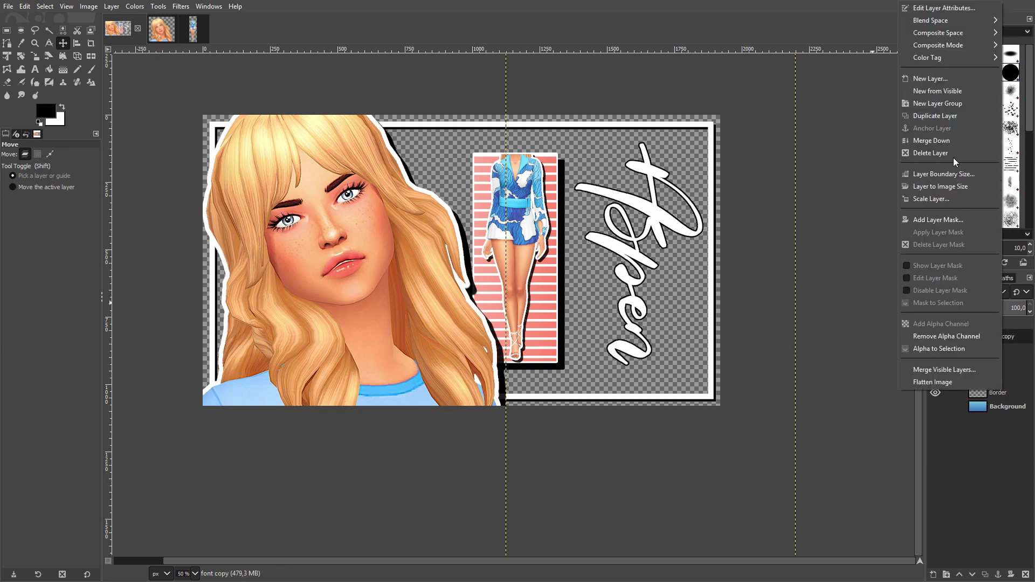
{"action": "left_click", "coordinate": [954, 142]}
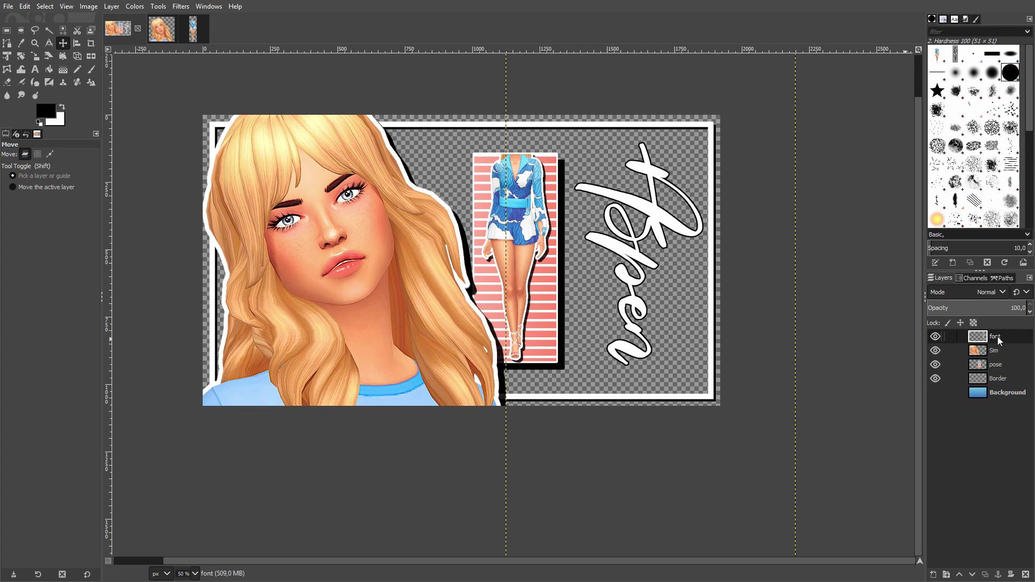
{"action": "left_click", "coordinate": [984, 575]}
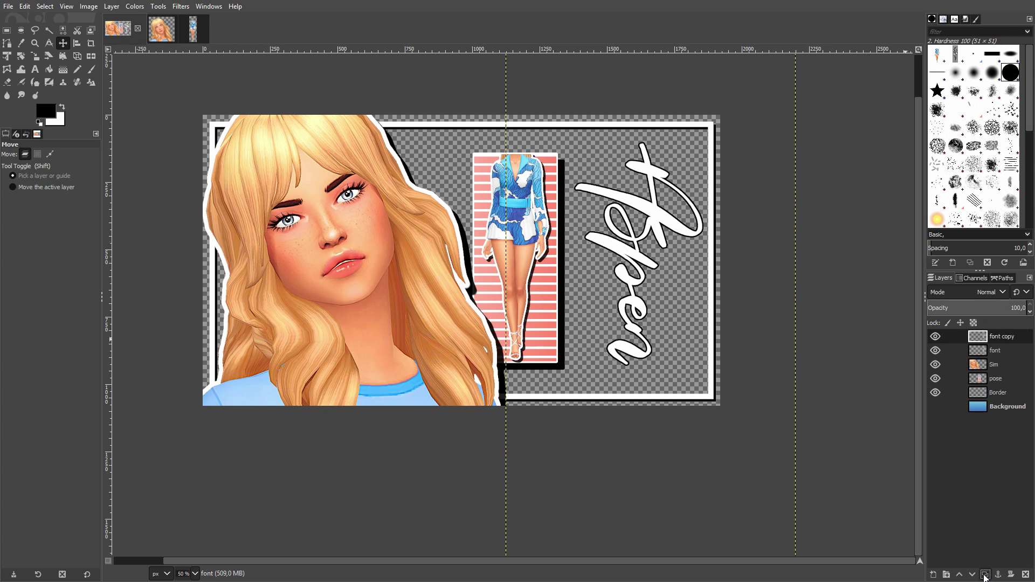
Select the lower font layer's opaque area and grow the selection to leave a wider margin around the outlined lettering
{"action": "right_click", "coordinate": [995, 347]}
{"action": "left_click", "coordinate": [955, 350]}
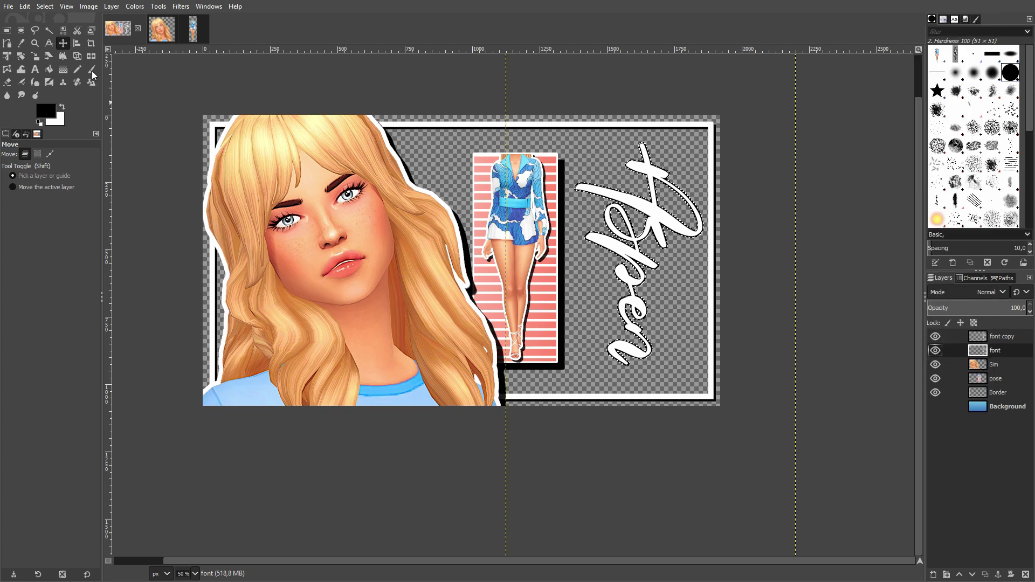
{"action": "left_click", "coordinate": [53, 8]}
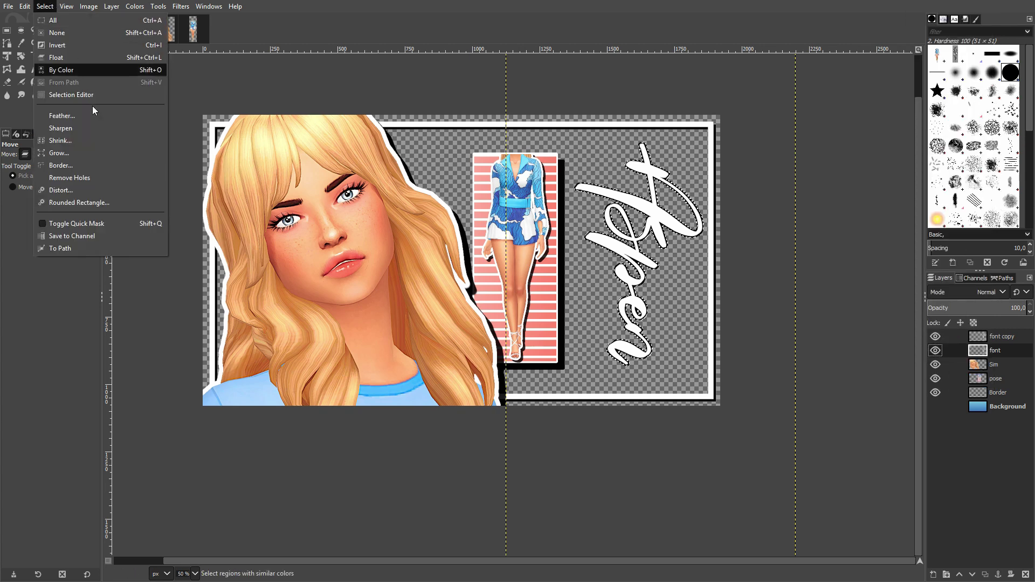
{"action": "left_click", "coordinate": [76, 146]}
{"action": "key", "text": "Return"}
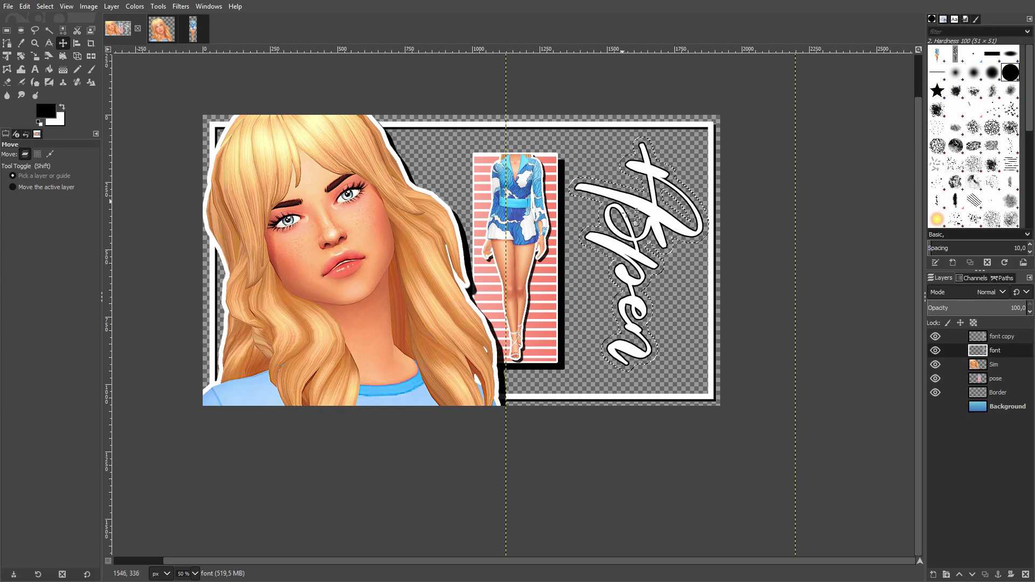
Set the foreground color to the saved dark blue and the background color to the saved light blue
{"action": "left_click", "coordinate": [46, 111]}
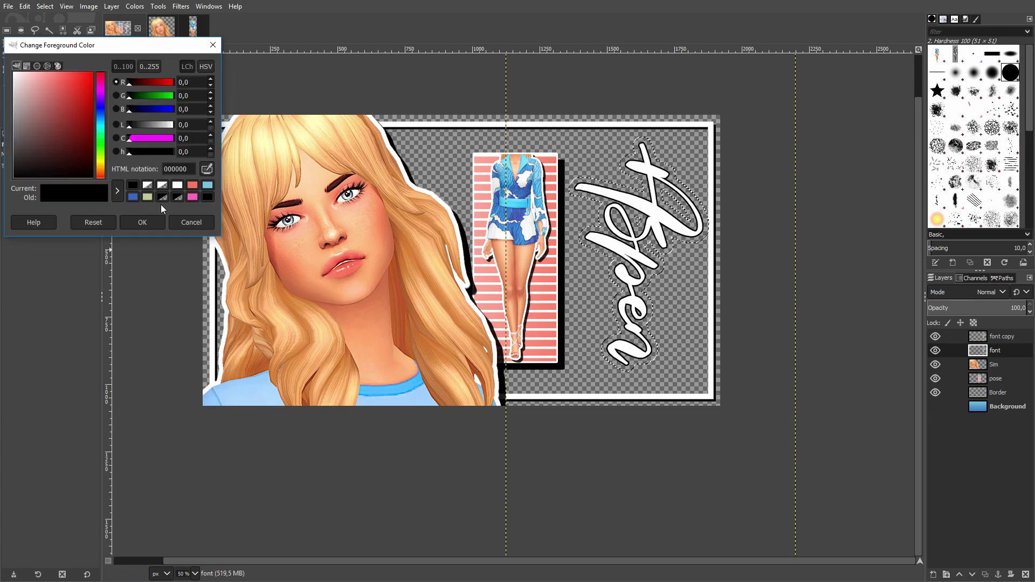
{"action": "left_click", "coordinate": [137, 204]}
{"action": "left_click", "coordinate": [135, 218]}
{"action": "left_click", "coordinate": [56, 120]}
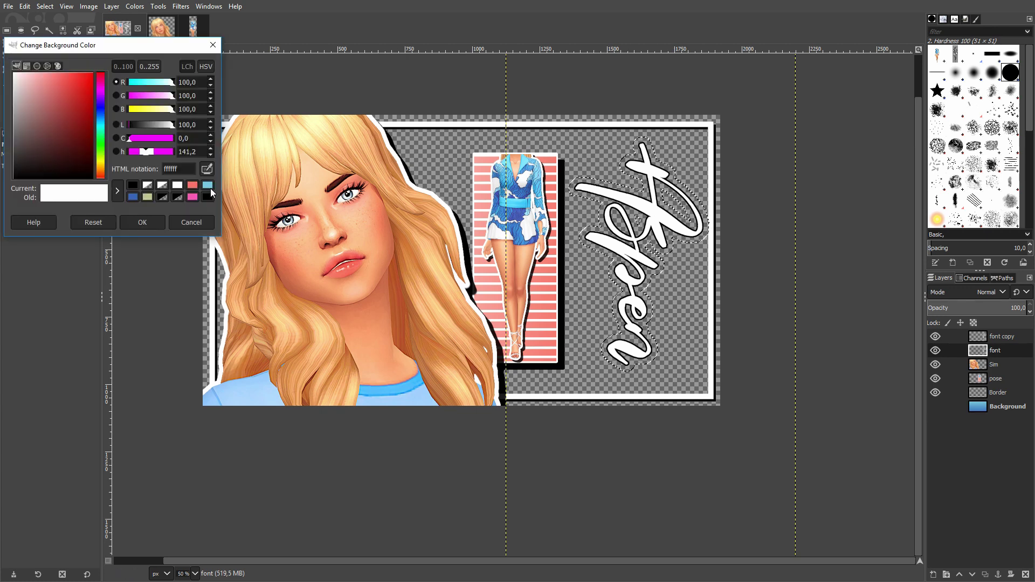
{"action": "left_click", "coordinate": [208, 185]}
{"action": "left_click", "coordinate": [142, 222]}
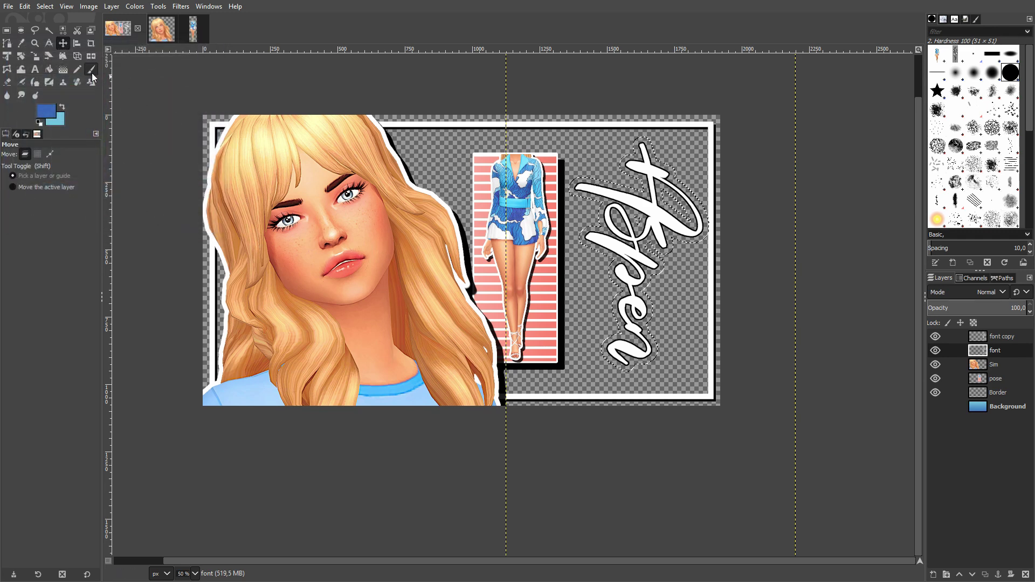
Fill the grown lettering selection with a linear dark-to-light blue gradient running from about (1952, 412) to (1192, 374)
{"action": "left_click", "coordinate": [63, 71]}
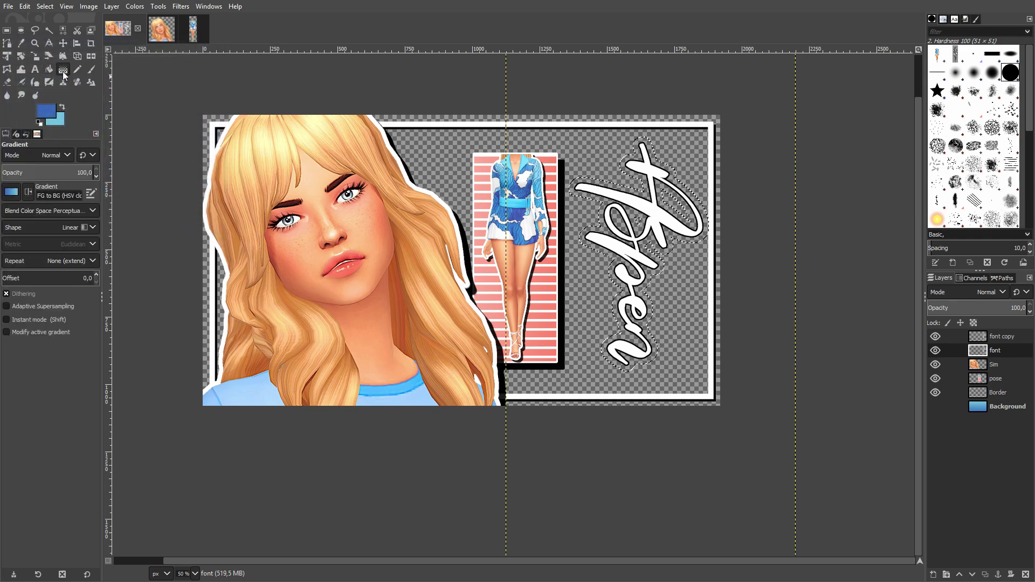
{"action": "left_click_drag", "start_coordinate": [710, 217], "coordinate": [566, 239]}
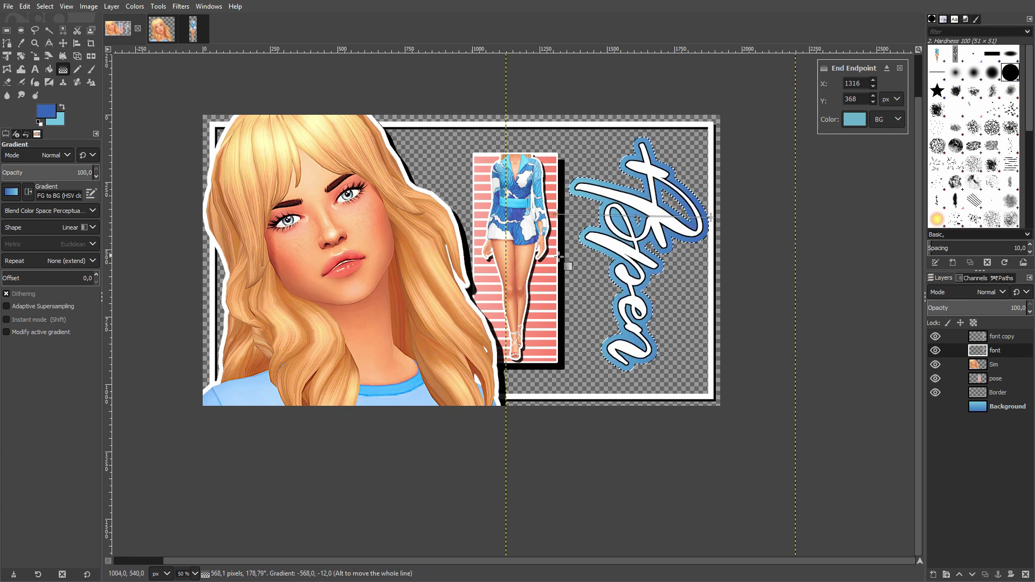
{"action": "left_click_drag", "start_coordinate": [713, 217], "coordinate": [732, 227]}
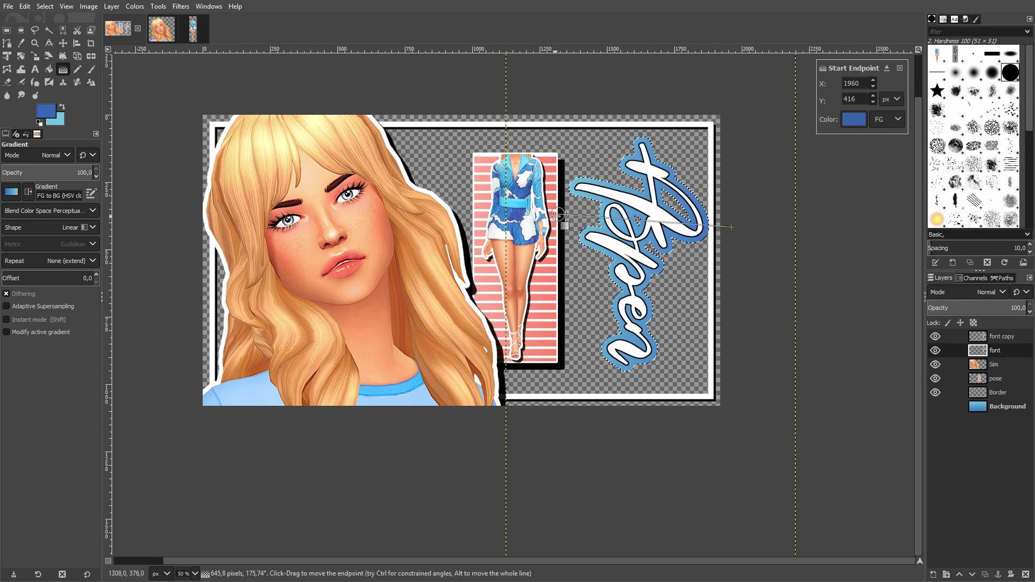
{"action": "left_click_drag", "start_coordinate": [557, 214], "coordinate": [526, 216]}
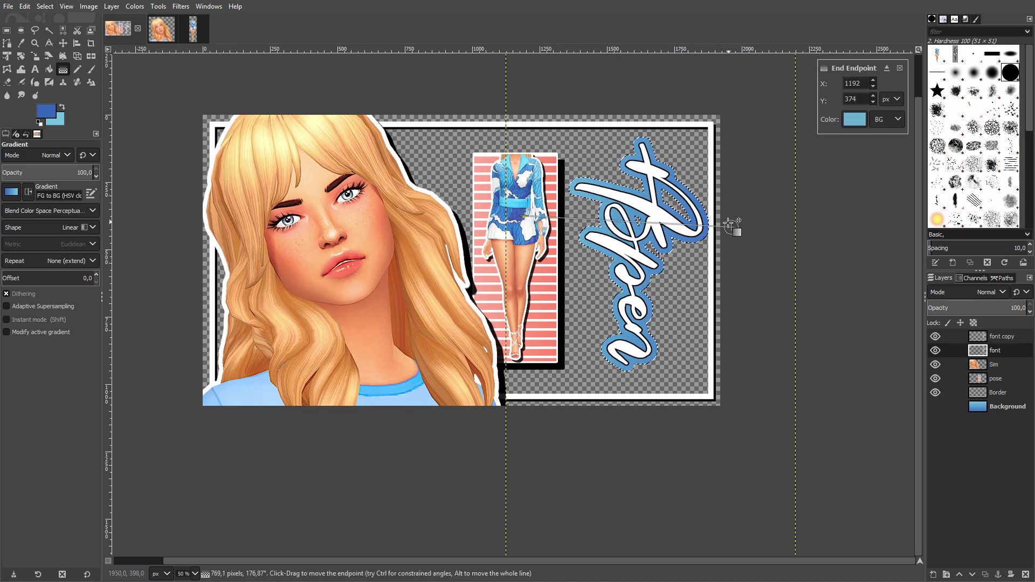
{"action": "left_click_drag", "start_coordinate": [730, 224], "coordinate": [723, 225]}
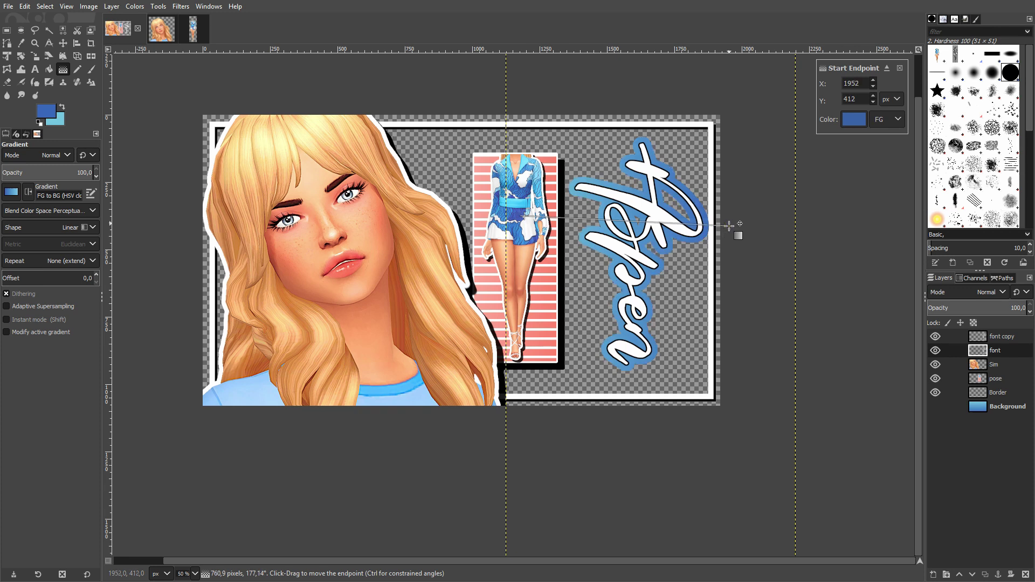
Move the lettering gradient's end point to about (1316, 364), apply the gradient and clear the selection
{"action": "left_click_drag", "start_coordinate": [525, 215], "coordinate": [552, 225]}
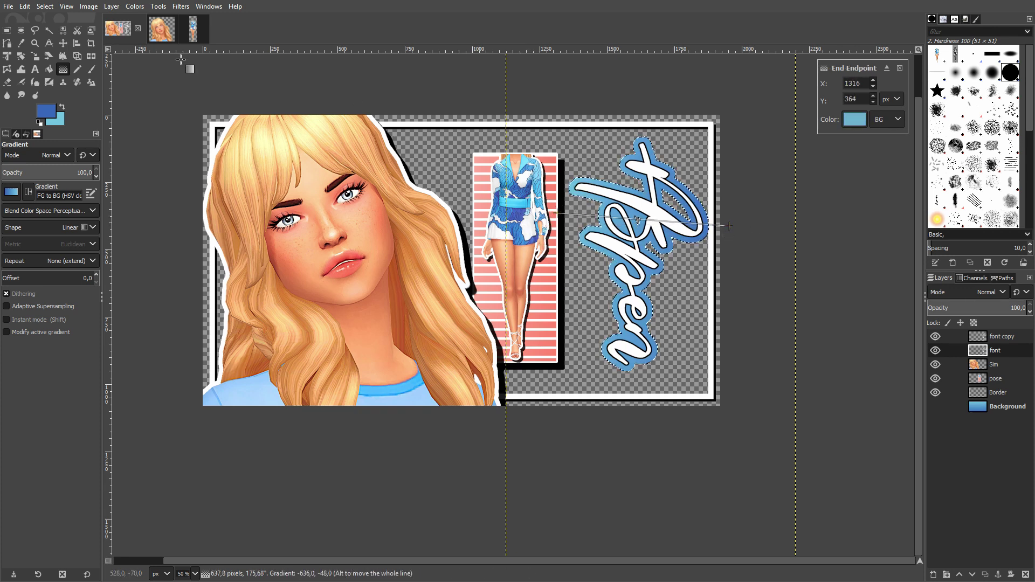
{"action": "left_click", "coordinate": [63, 43]}
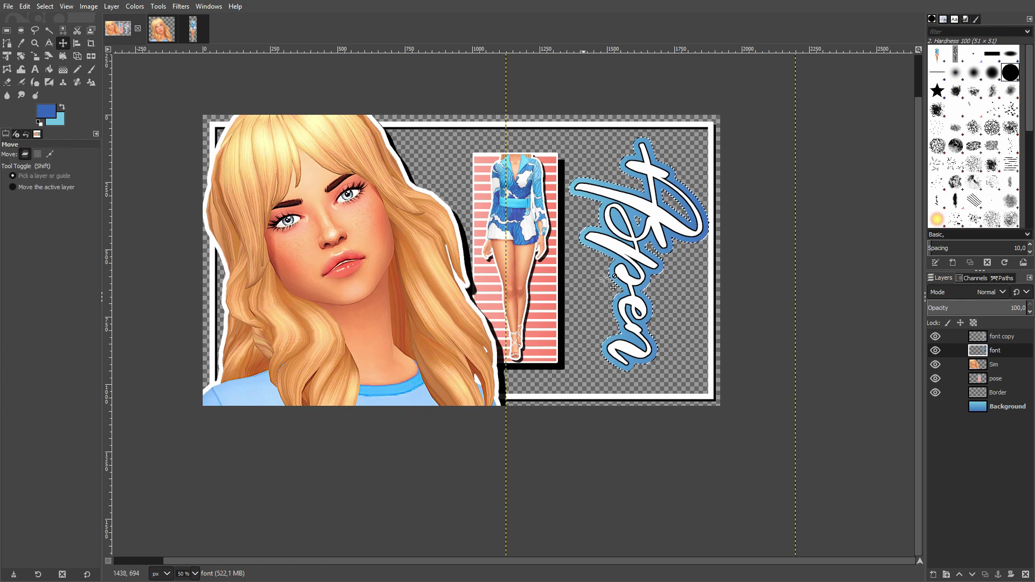
{"action": "key", "text": "m"}
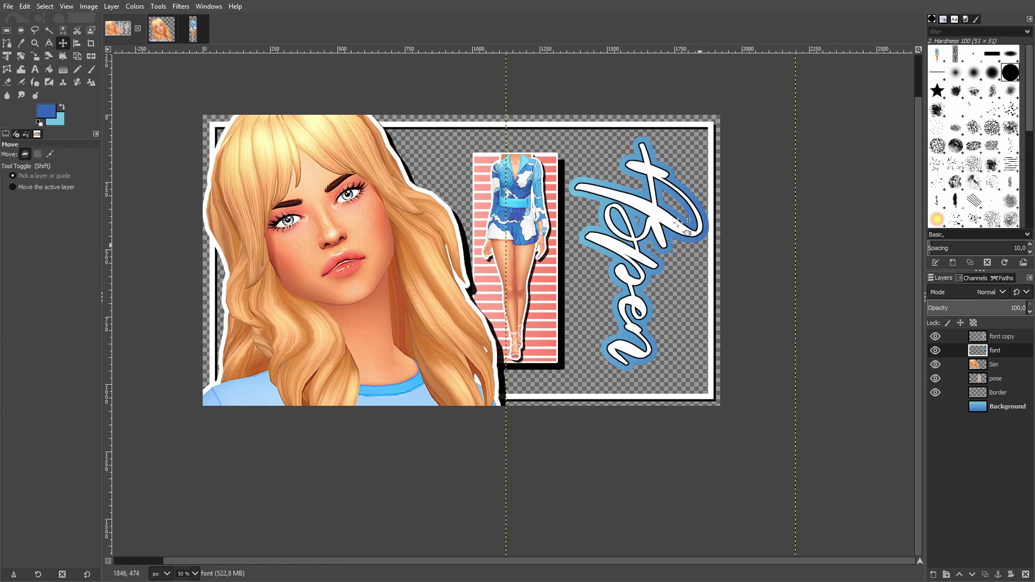
Merge the font copy down onto the gradient-filled font layer, and shift both the lettering and the striped pose panel slightly left
{"action": "right_click", "coordinate": [992, 337]}
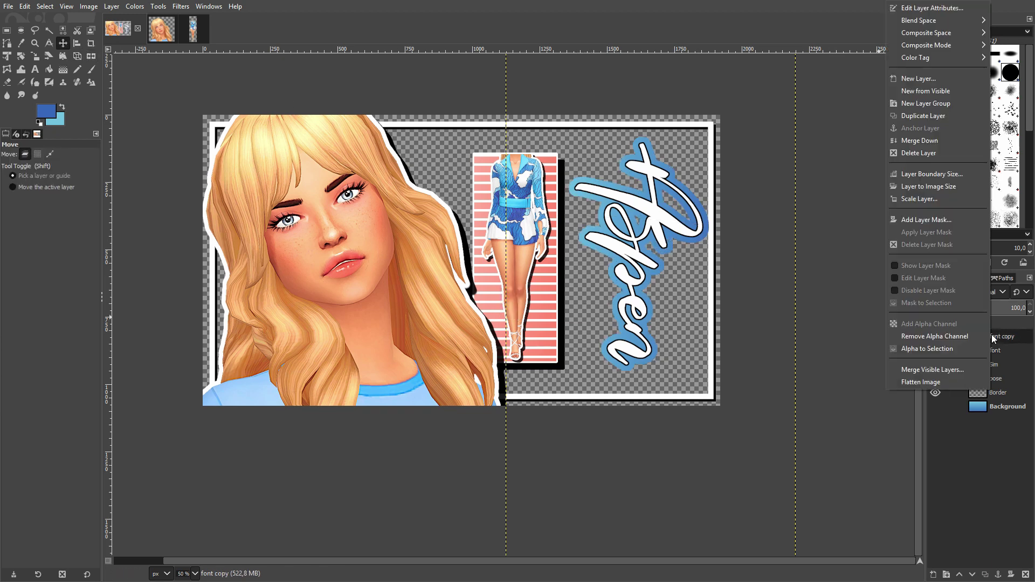
{"action": "left_click", "coordinate": [943, 142]}
{"action": "left_click_drag", "start_coordinate": [657, 221], "coordinate": [695, 219]}
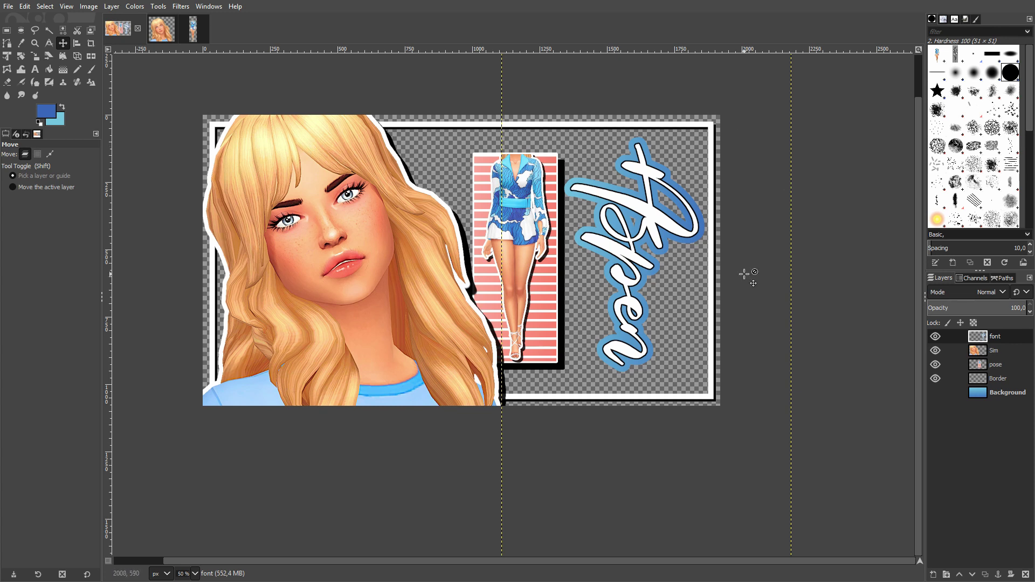
{"action": "left_click", "coordinate": [997, 366]}
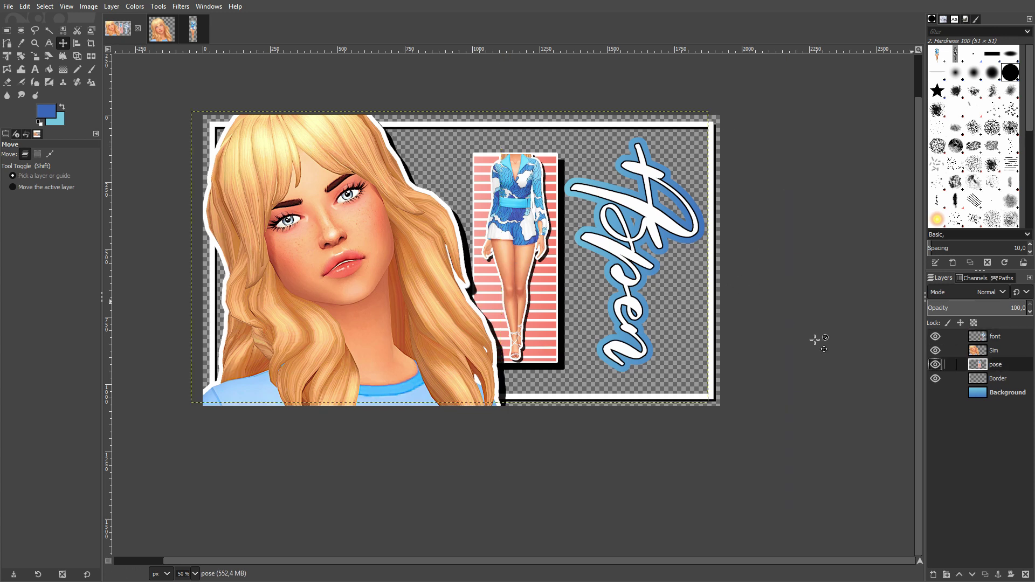
{"action": "left_click_drag", "start_coordinate": [510, 271], "coordinate": [506, 271]}
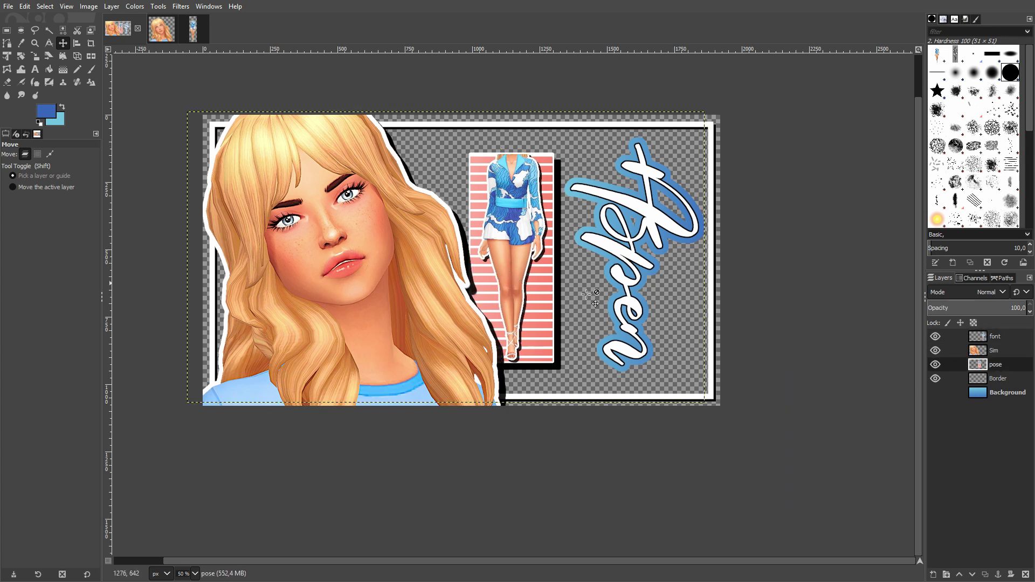
Rotate the "Aspen" lettering layer by about 1.74° and reposition it slightly in the space beside the pose panel
{"action": "left_click", "coordinate": [1012, 336]}
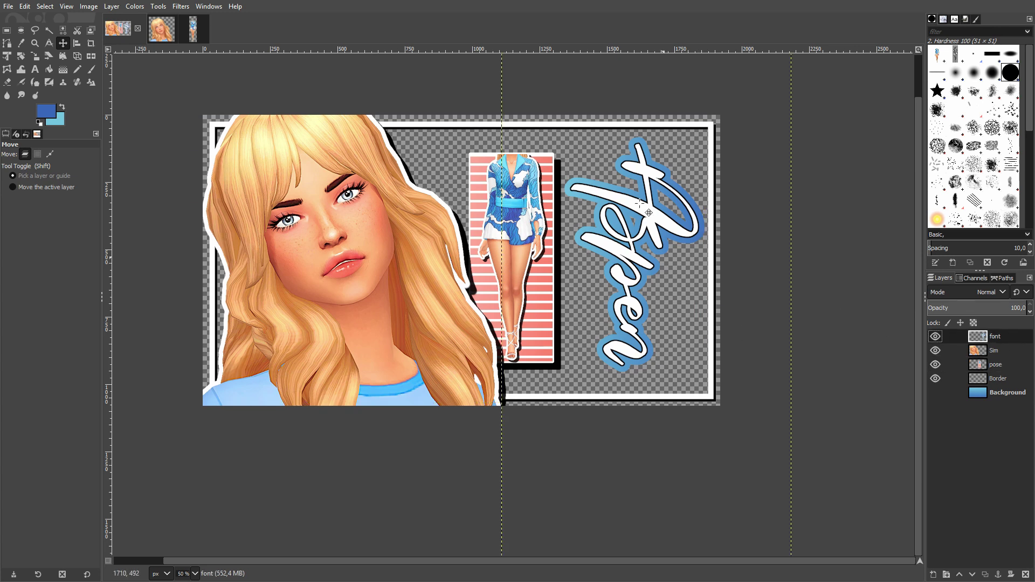
{"action": "left_click", "coordinate": [20, 57]}
{"action": "left_click_drag", "start_coordinate": [586, 195], "coordinate": [577, 185]}
{"action": "left_click", "coordinate": [873, 143]}
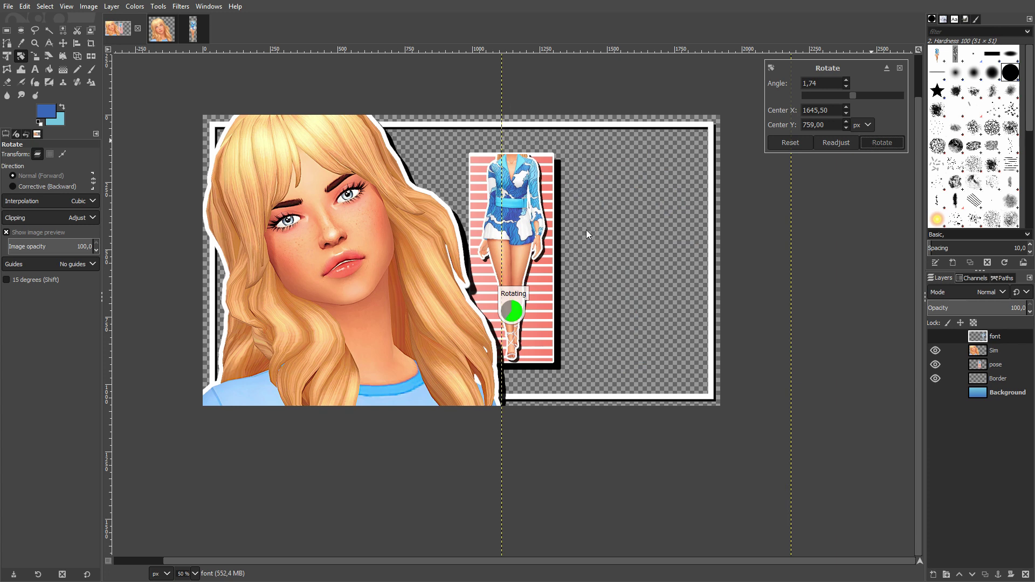
{"action": "key", "text": "m"}
{"action": "left_click_drag", "start_coordinate": [644, 253], "coordinate": [639, 252]}
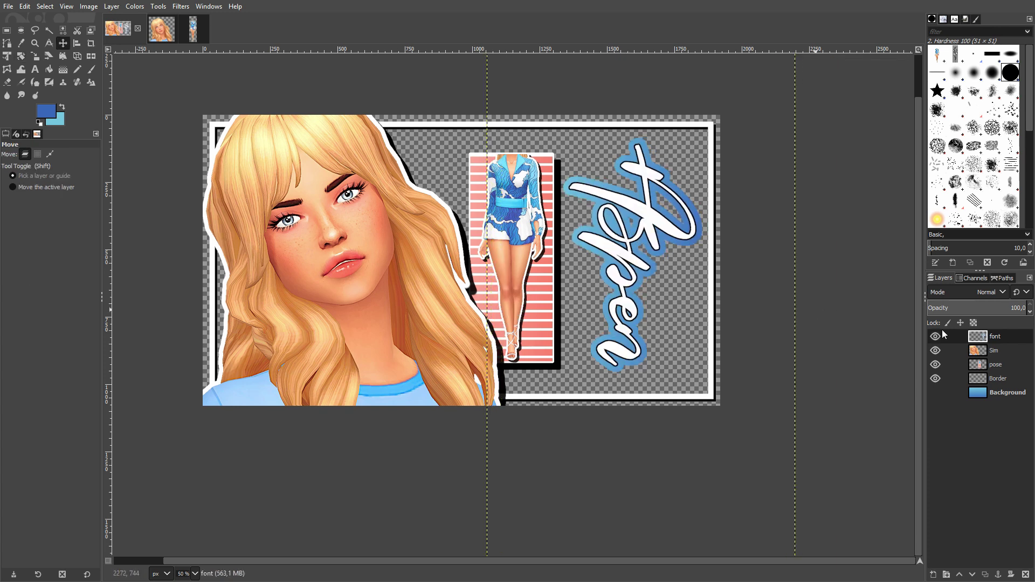
Show the Background layer and set up a black drop shadow on the lettering with blur radius 0 and opacity about 0.988
{"action": "left_click", "coordinate": [935, 392]}
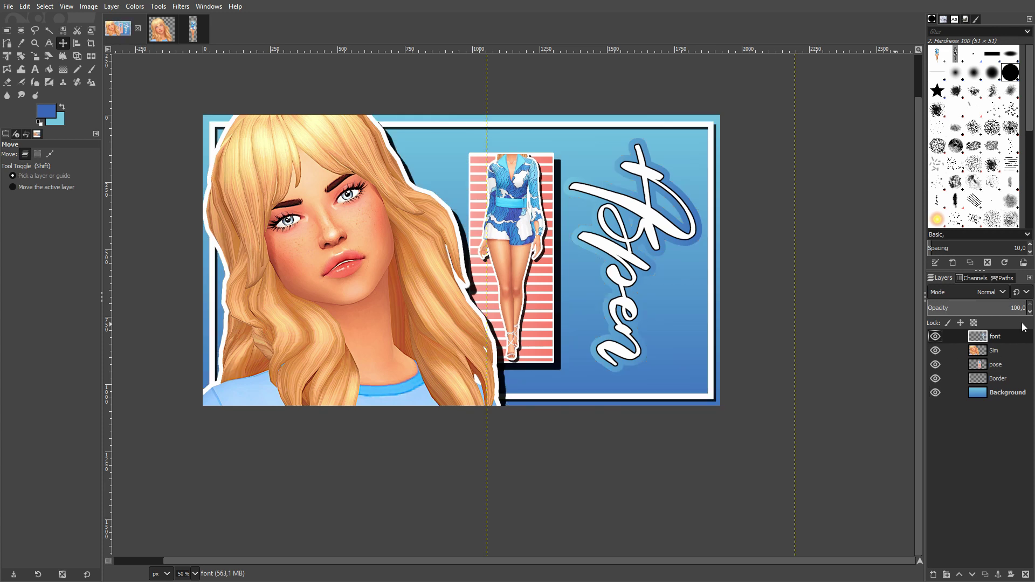
{"action": "left_click", "coordinate": [172, 6]}
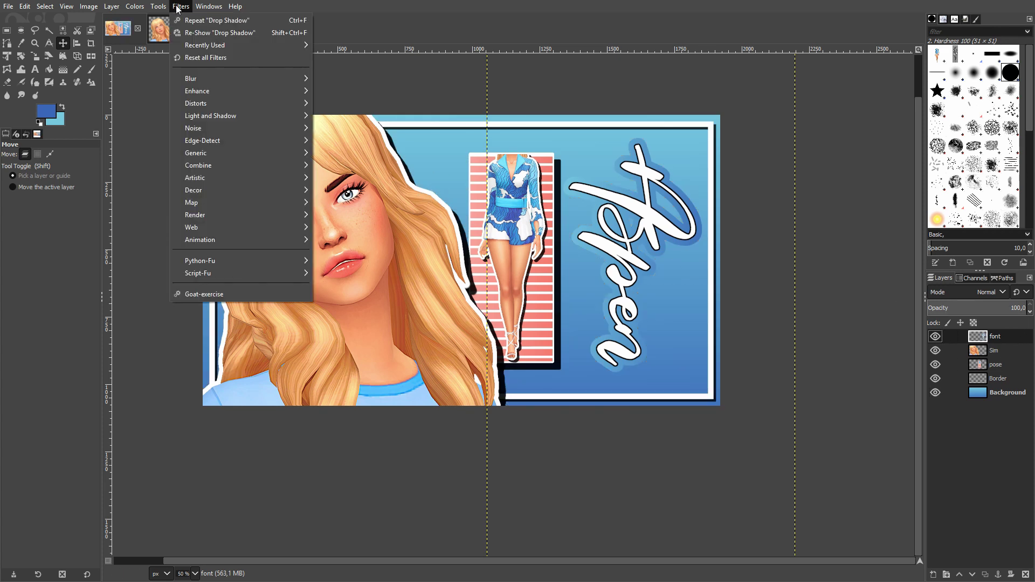
{"action": "mouse_move", "coordinate": [211, 116]}
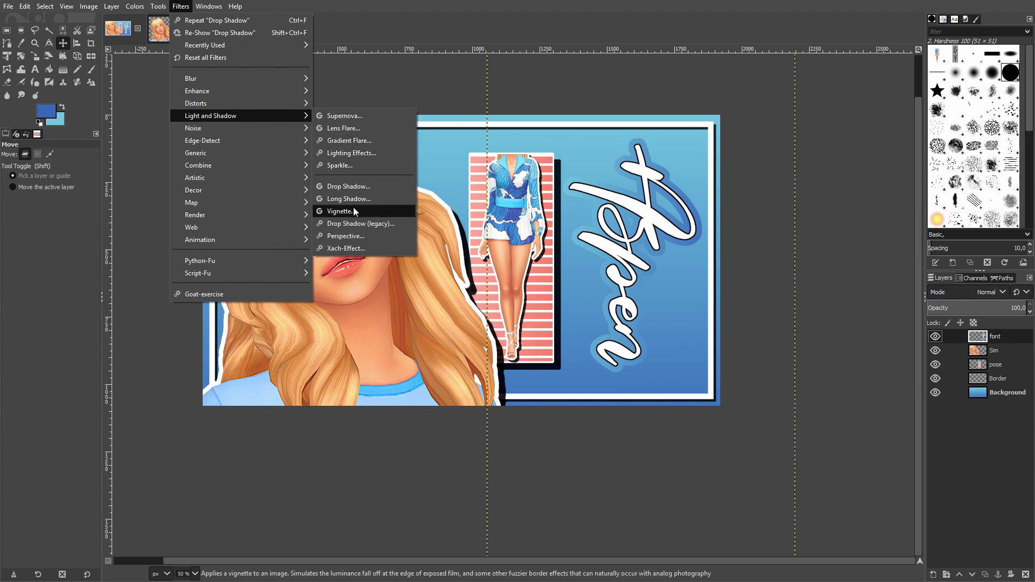
{"action": "left_click", "coordinate": [350, 186]}
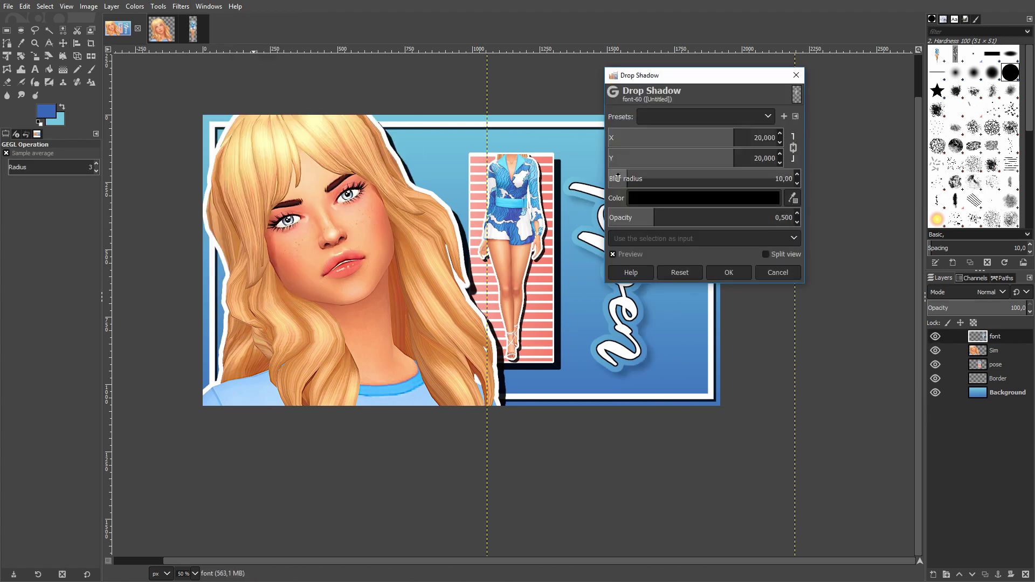
{"action": "left_click_drag", "start_coordinate": [674, 76], "coordinate": [806, 78]}
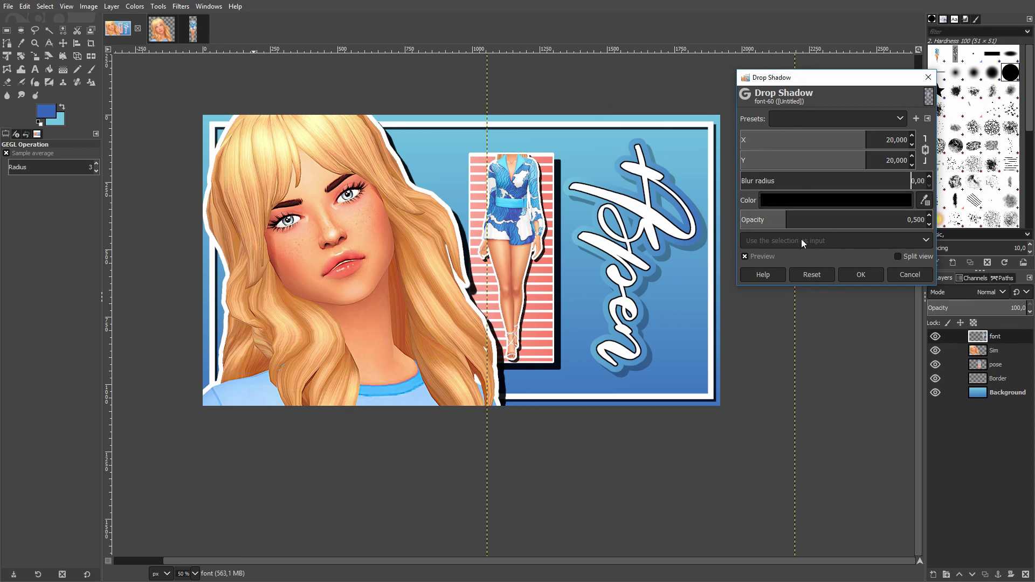
{"action": "left_click_drag", "start_coordinate": [804, 219], "coordinate": [842, 220]}
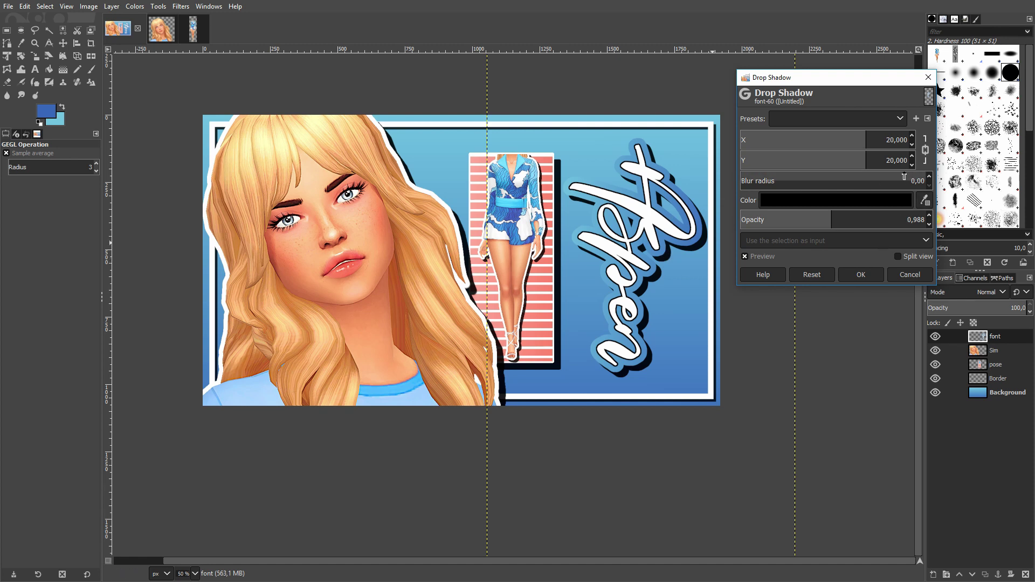
Fine-tune the shadow's linked X and Y offsets, apply the drop shadow and nudge the lettering slightly left
{"action": "left_click", "coordinate": [873, 158]}
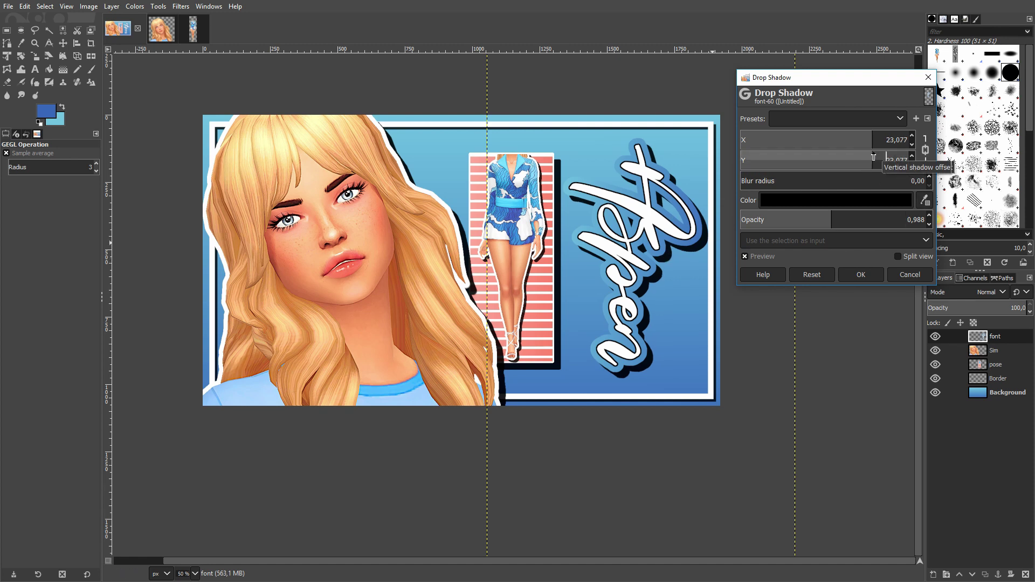
{"action": "left_click", "coordinate": [870, 157]}
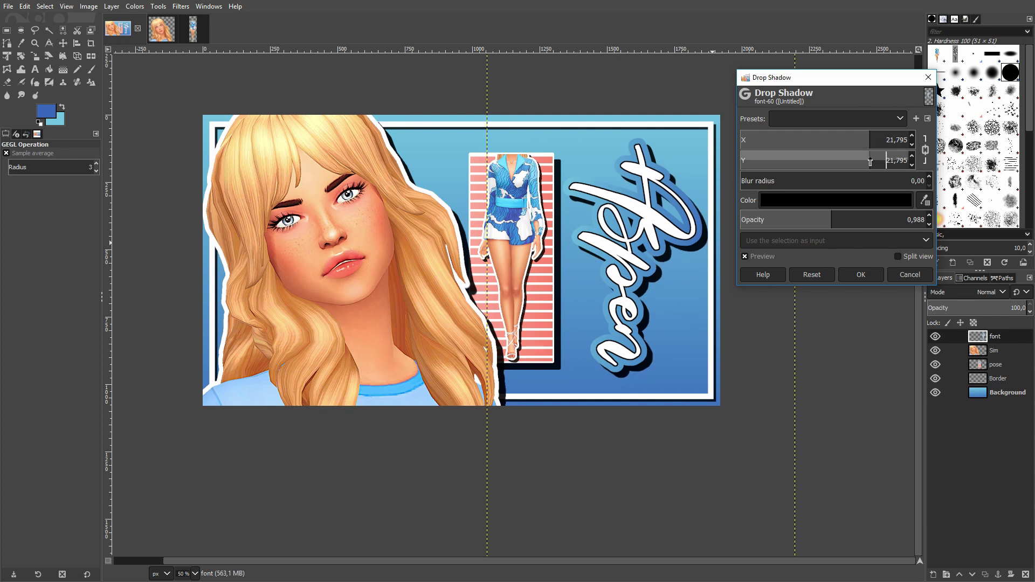
{"action": "left_click", "coordinate": [868, 161]}
{"action": "left_click", "coordinate": [868, 270]}
{"action": "key", "text": "m"}
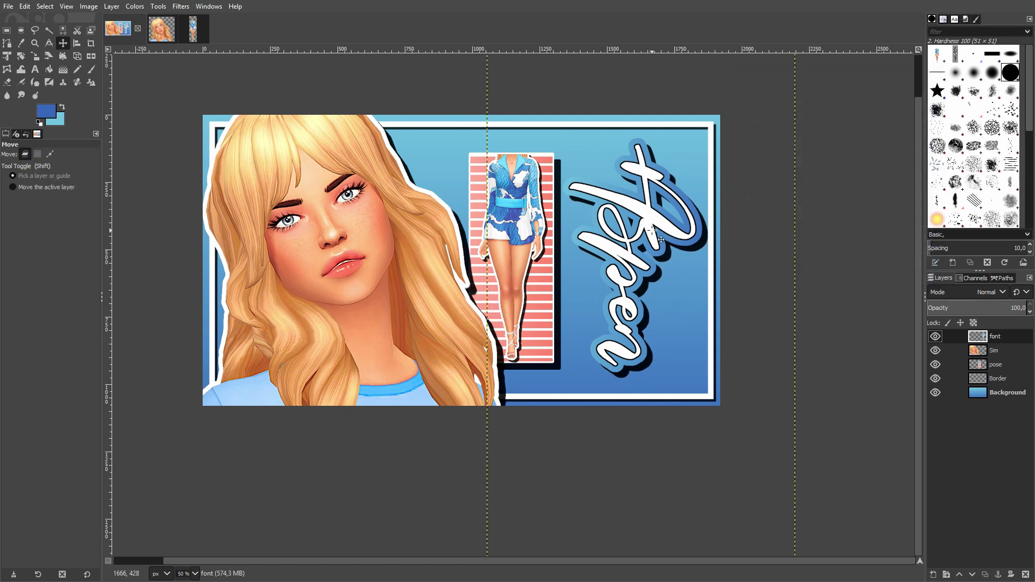
{"action": "left_click_drag", "start_coordinate": [661, 239], "coordinate": [658, 239]}
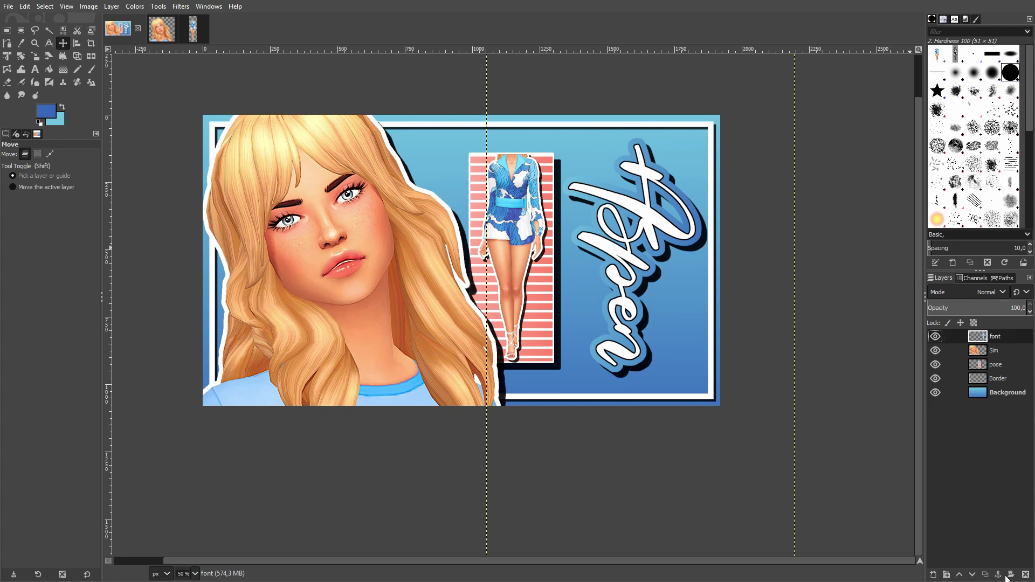
Duplicate the font layer, select the lower one and choose the Paintbrush with the watercolor3 brush
{"action": "left_click", "coordinate": [986, 574]}
{"action": "left_click", "coordinate": [981, 352]}
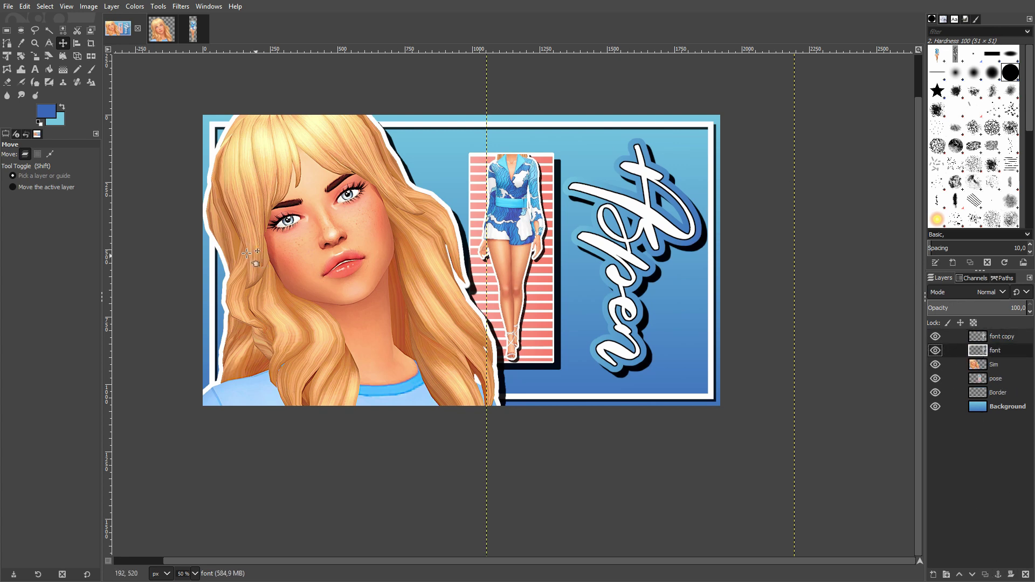
{"action": "left_click", "coordinate": [92, 70]}
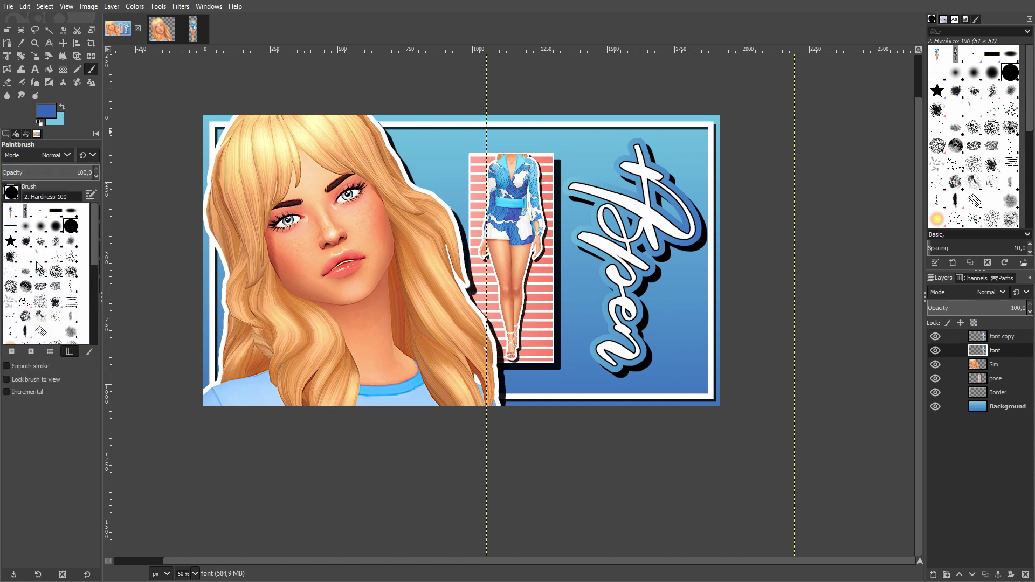
{"action": "scroll", "coordinate": [38, 267], "scroll_direction": "down", "scroll_amount": 8}
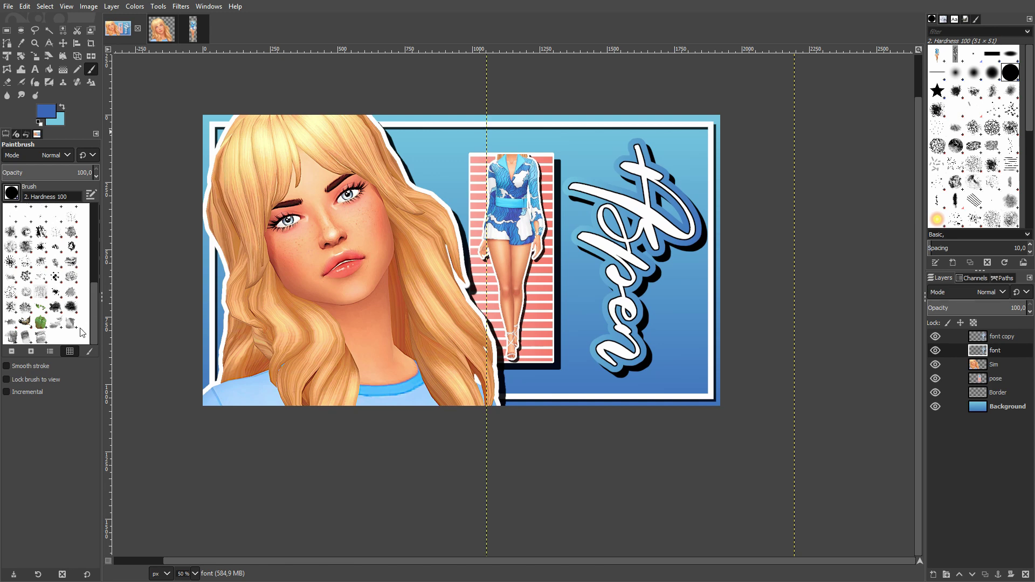
{"action": "left_click", "coordinate": [12, 323]}
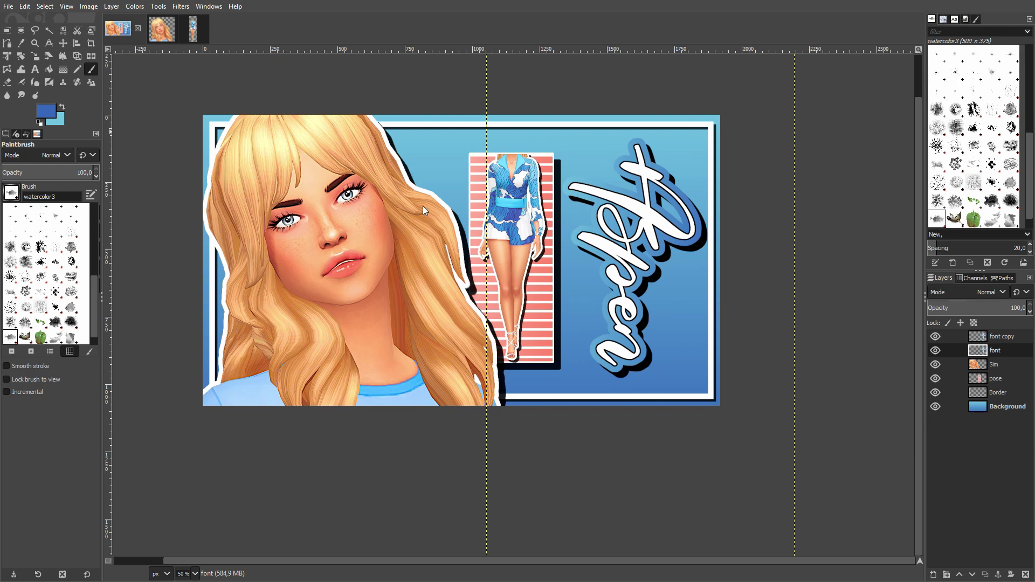
Set the foreground color to the saved coral red and the brush angle to -90
{"action": "left_click", "coordinate": [46, 116]}
{"action": "left_click", "coordinate": [46, 117]}
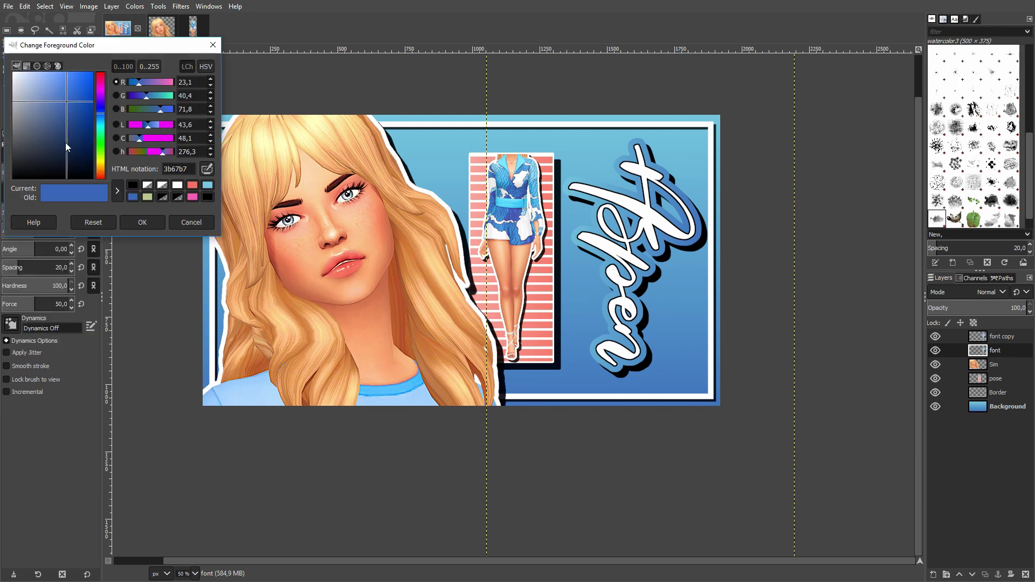
{"action": "left_click", "coordinate": [194, 187]}
{"action": "left_click", "coordinate": [142, 223]}
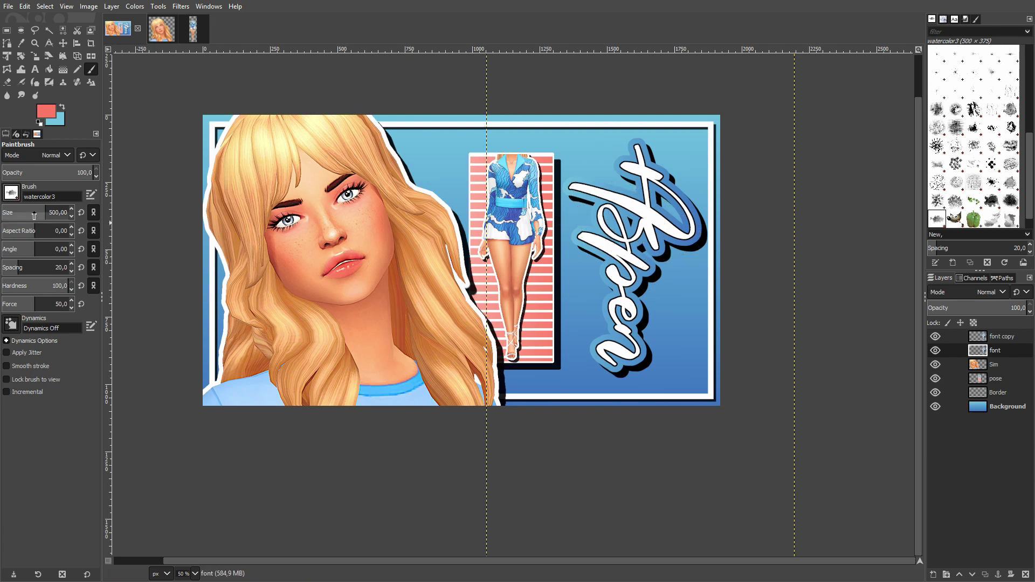
{"action": "left_click_drag", "start_coordinate": [33, 249], "coordinate": [18, 249]}
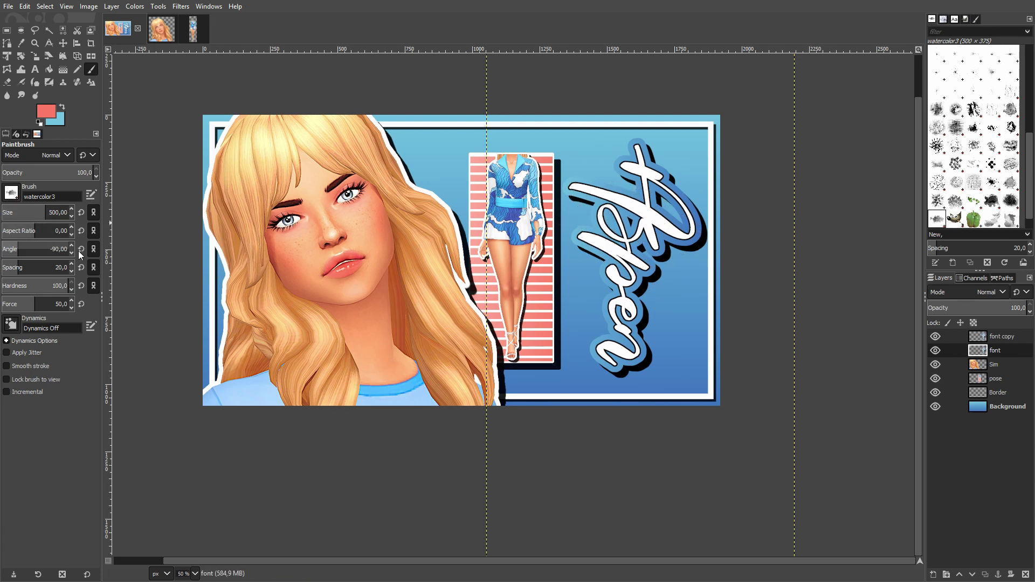
Dab coral watercolor splashes behind the upper half of the "Aspen" lettering on the lower font layer
{"action": "left_click", "coordinate": [614, 216]}
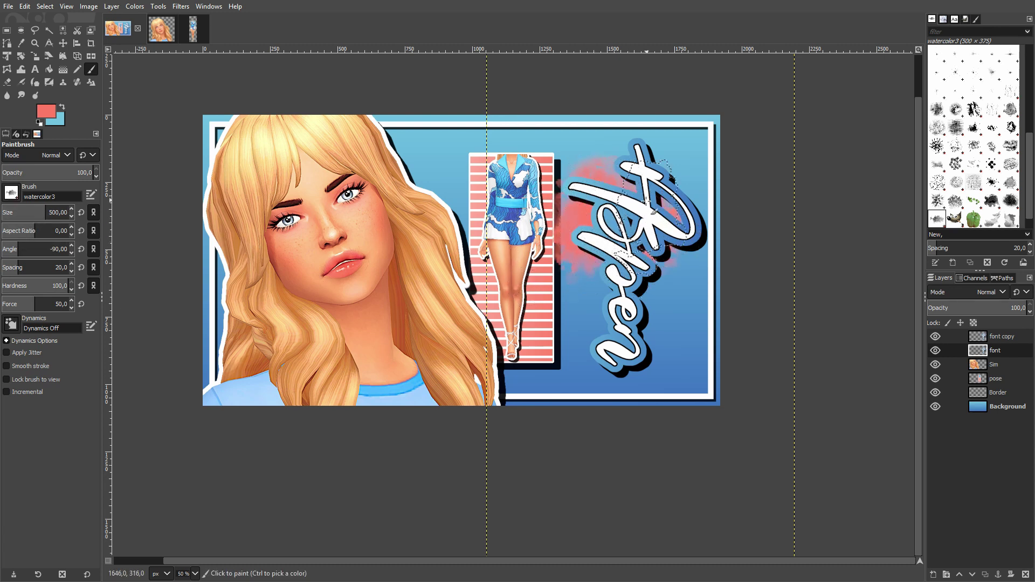
{"action": "left_click", "coordinate": [614, 207]}
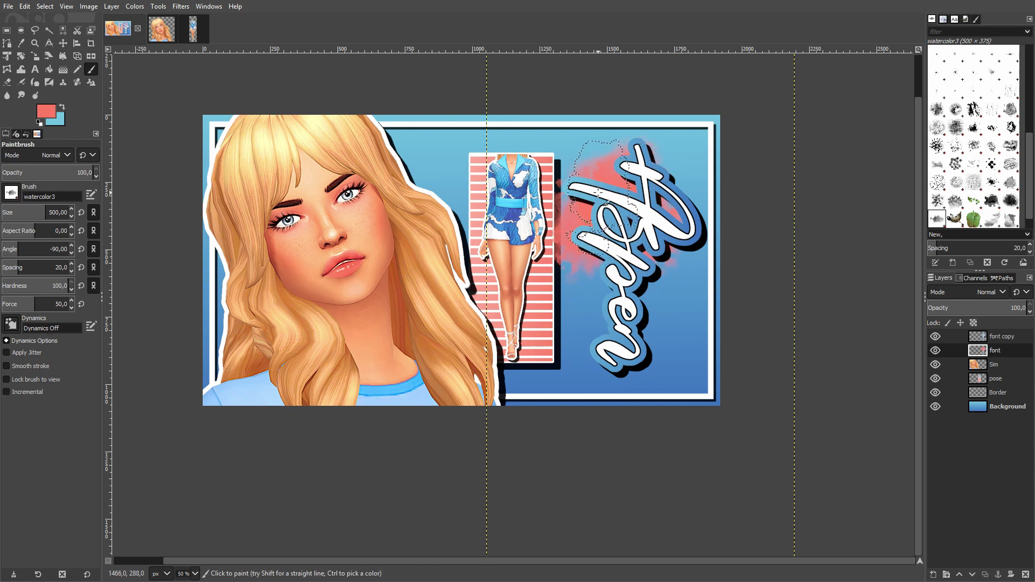
{"action": "left_click", "coordinate": [653, 197]}
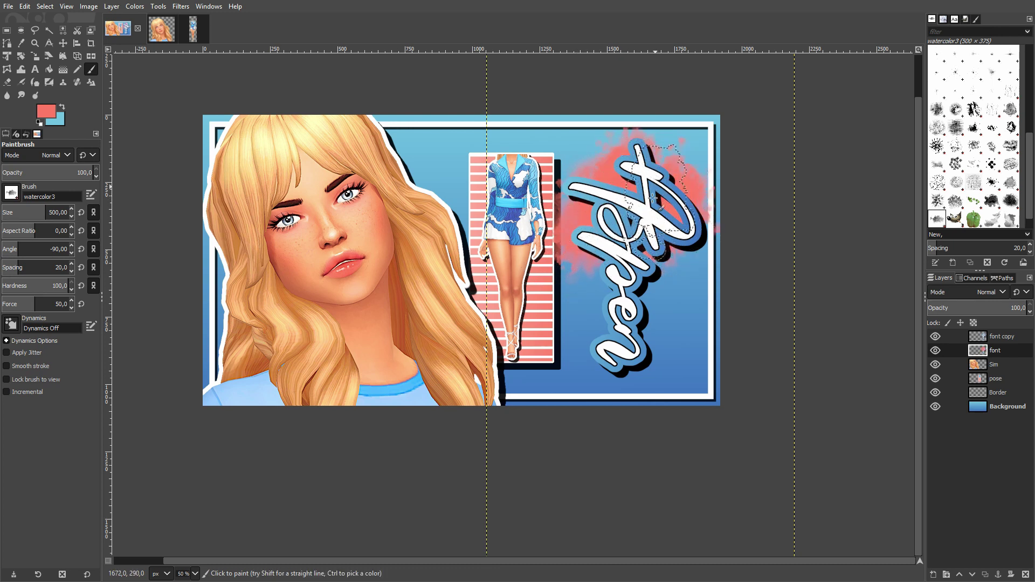
{"action": "mouse_move", "coordinate": [653, 197]}
{"action": "left_mouse_down"}
{"action": "mouse_move", "coordinate": [620, 292]}
{"action": "mouse_move", "coordinate": [593, 302]}
{"action": "mouse_move", "coordinate": [625, 324]}
{"action": "mouse_move", "coordinate": [668, 262]}
{"action": "mouse_move", "coordinate": [655, 226]}
{"action": "mouse_move", "coordinate": [614, 329]}
{"action": "mouse_move", "coordinate": [577, 340]}
{"action": "mouse_move", "coordinate": [640, 329]}
{"action": "mouse_move", "coordinate": [647, 372]}
{"action": "left_mouse_up"}
{"action": "key", "text": "ctrl+z"}
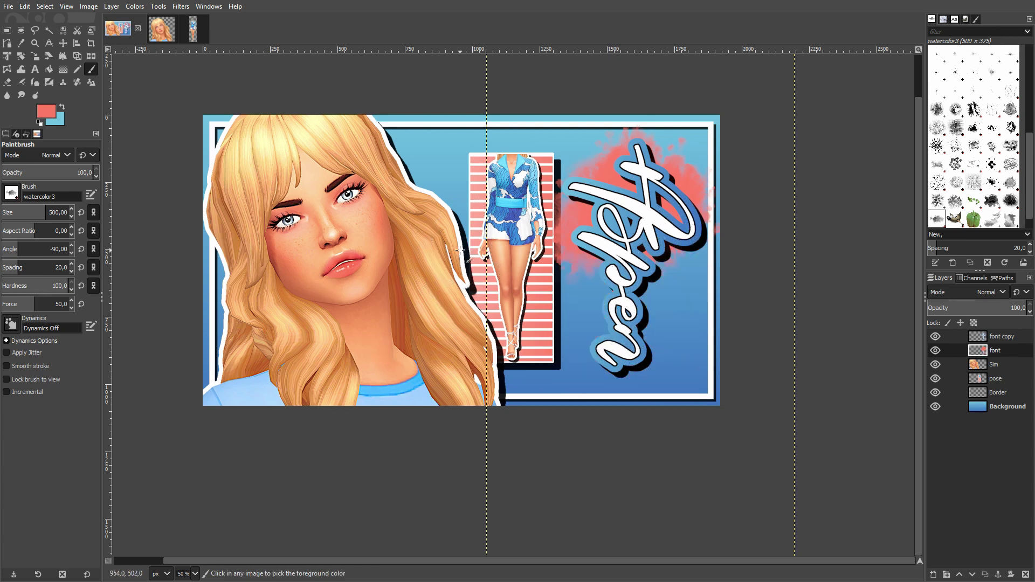
{"action": "key", "text": "ctrl+z"}
{"action": "key", "text": "ctrl+z"}
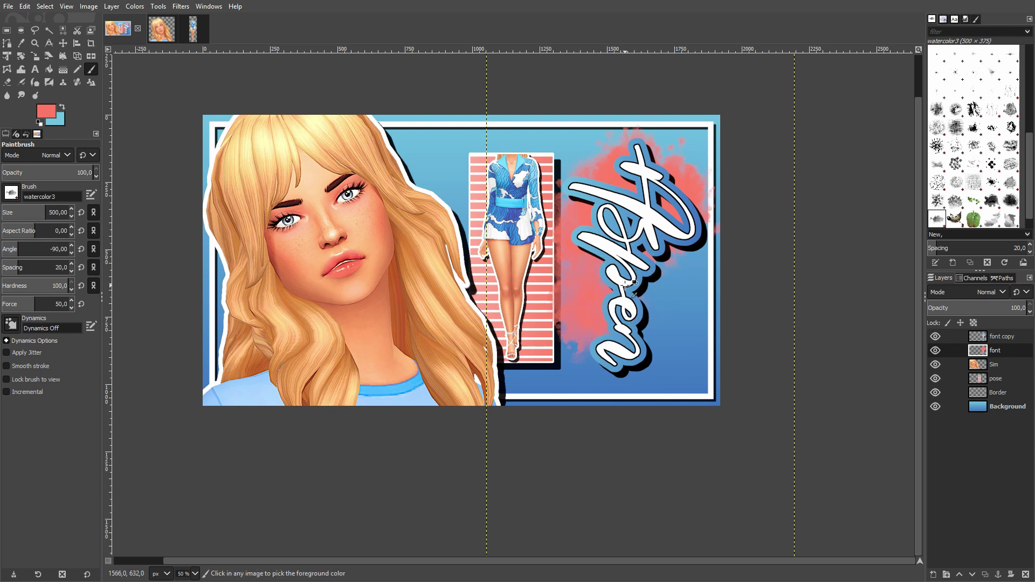
Extend the coral watercolor down behind the lower half of the lettering, changing the brush angle to 93 for further dabs
{"action": "mouse_move", "coordinate": [632, 282]}
{"action": "left_mouse_down"}
{"action": "mouse_move", "coordinate": [582, 302]}
{"action": "mouse_move", "coordinate": [620, 302]}
{"action": "mouse_move", "coordinate": [668, 269]}
{"action": "mouse_move", "coordinate": [608, 261]}
{"action": "mouse_move", "coordinate": [577, 305]}
{"action": "mouse_move", "coordinate": [588, 350]}
{"action": "mouse_move", "coordinate": [614, 374]}
{"action": "mouse_move", "coordinate": [630, 323]}
{"action": "left_mouse_up"}
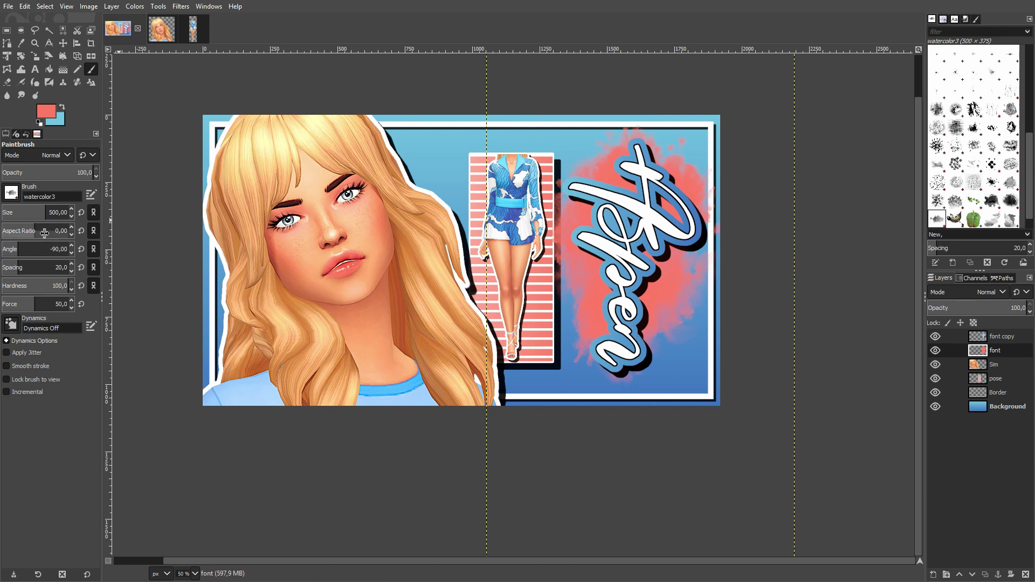
{"action": "left_click", "coordinate": [46, 249]}
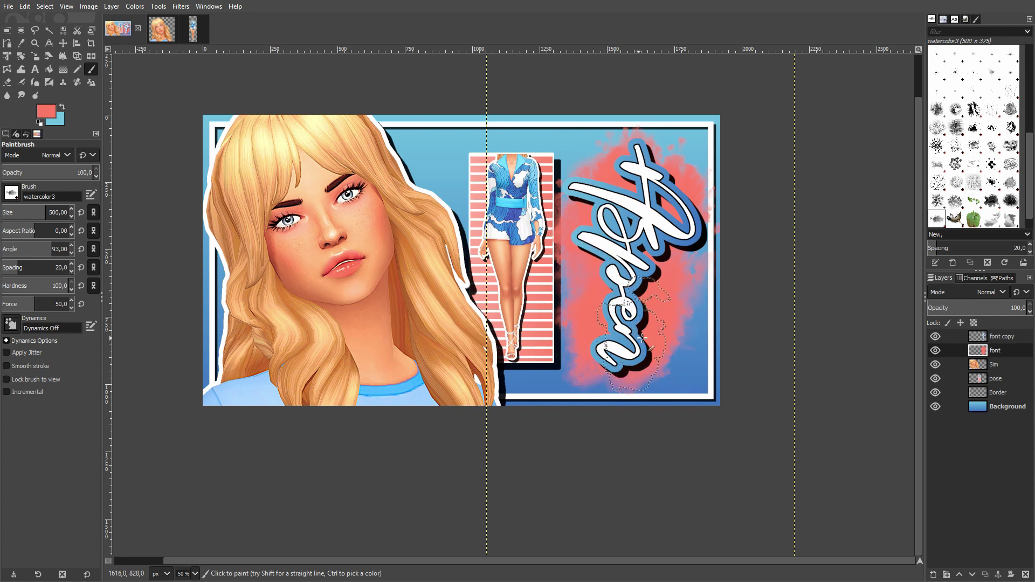
Set the foreground color to the darker coral e75f57 and paint it over the middle of the watercolor splash behind the "Aspen" lettering
{"action": "left_click", "coordinate": [49, 111]}
{"action": "left_click_drag", "start_coordinate": [57, 79], "coordinate": [62, 82]}
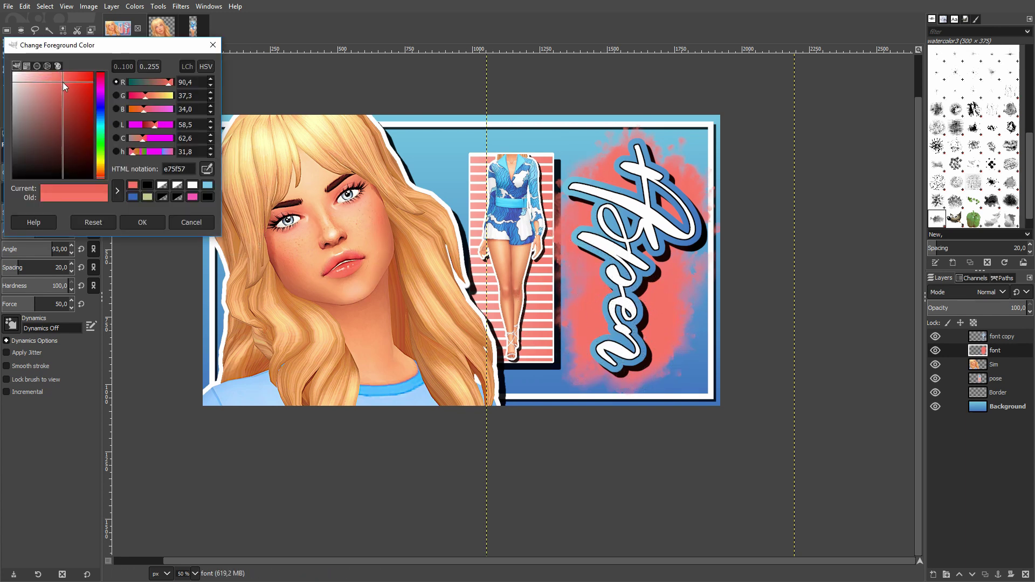
{"action": "left_click", "coordinate": [133, 221]}
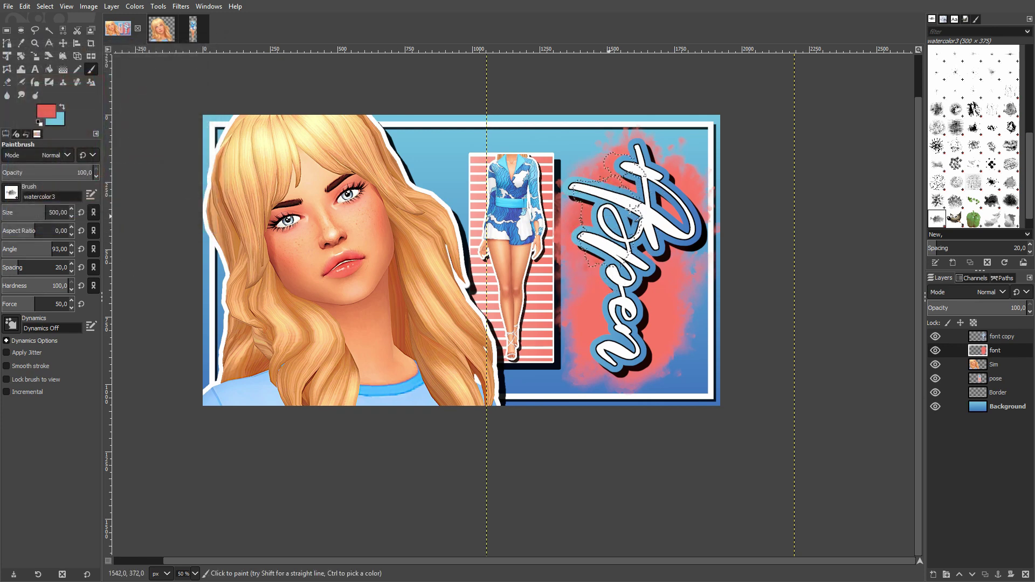
{"action": "mouse_move", "coordinate": [667, 229]}
{"action": "left_mouse_down"}
{"action": "mouse_move", "coordinate": [677, 197]}
{"action": "mouse_move", "coordinate": [636, 213]}
{"action": "mouse_move", "coordinate": [599, 259]}
{"action": "mouse_move", "coordinate": [626, 325]}
{"action": "left_mouse_up"}
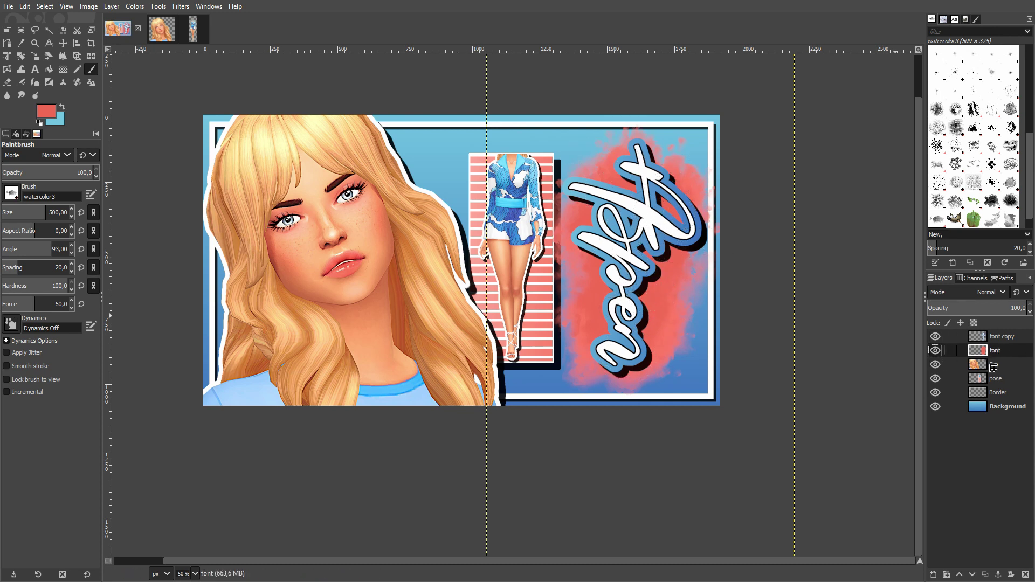
Move the watercolor font layer directly above the Background and merge all visible layers, expanded as necessary
{"action": "left_click_drag", "start_coordinate": [994, 367], "coordinate": [994, 400]}
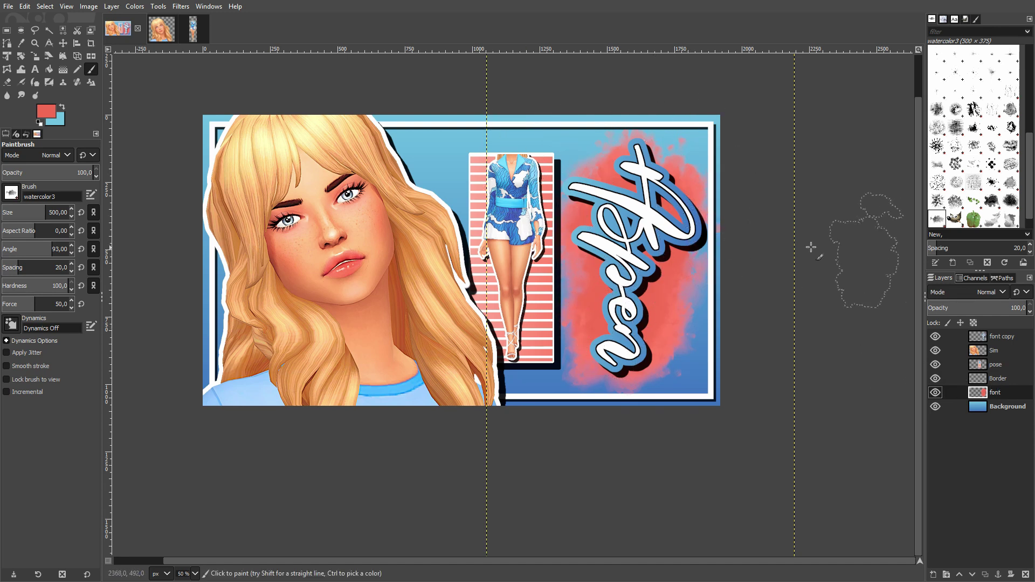
{"action": "left_click", "coordinate": [7, 82]}
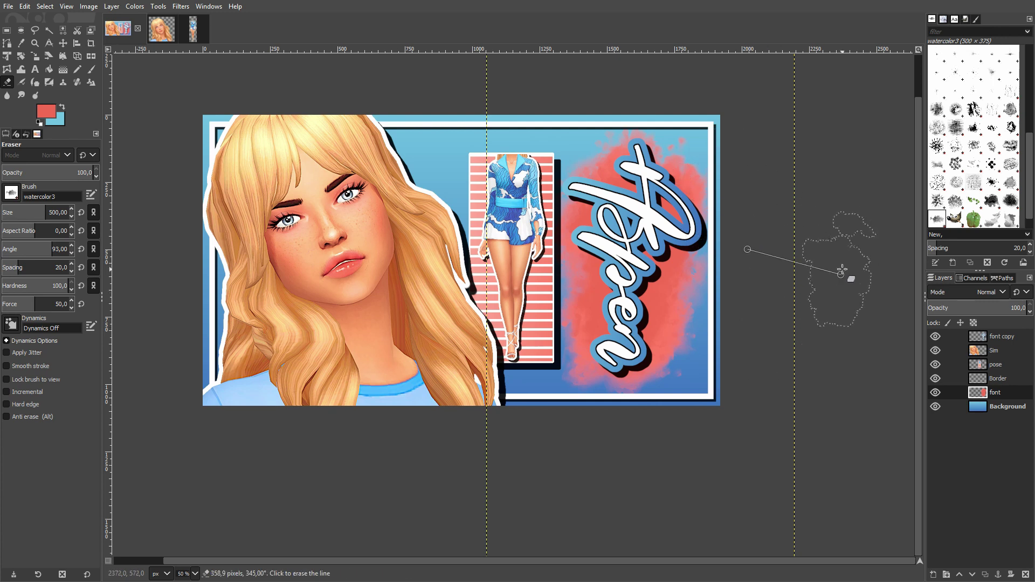
{"action": "right_click", "coordinate": [968, 496]}
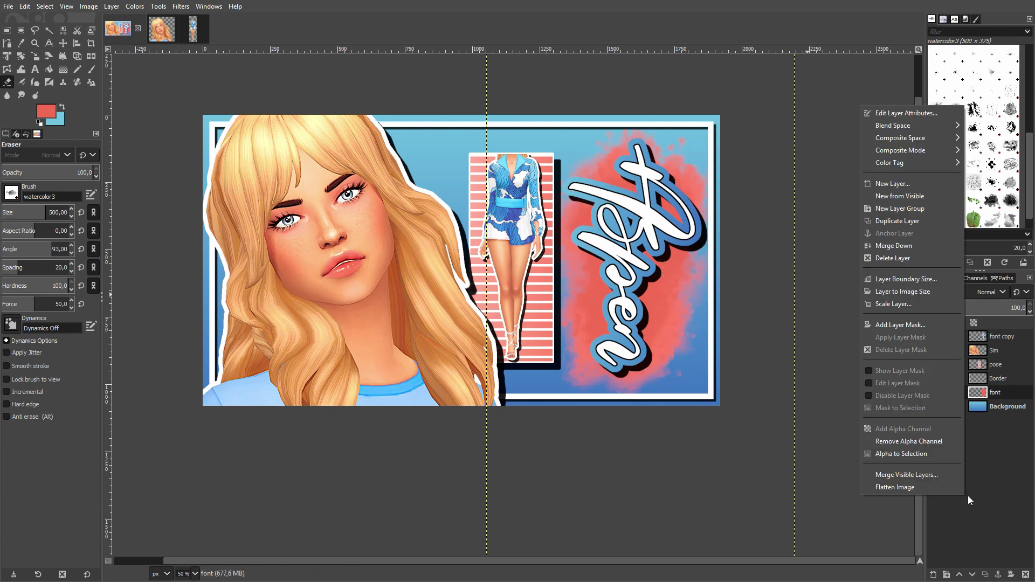
{"action": "left_click", "coordinate": [922, 477]}
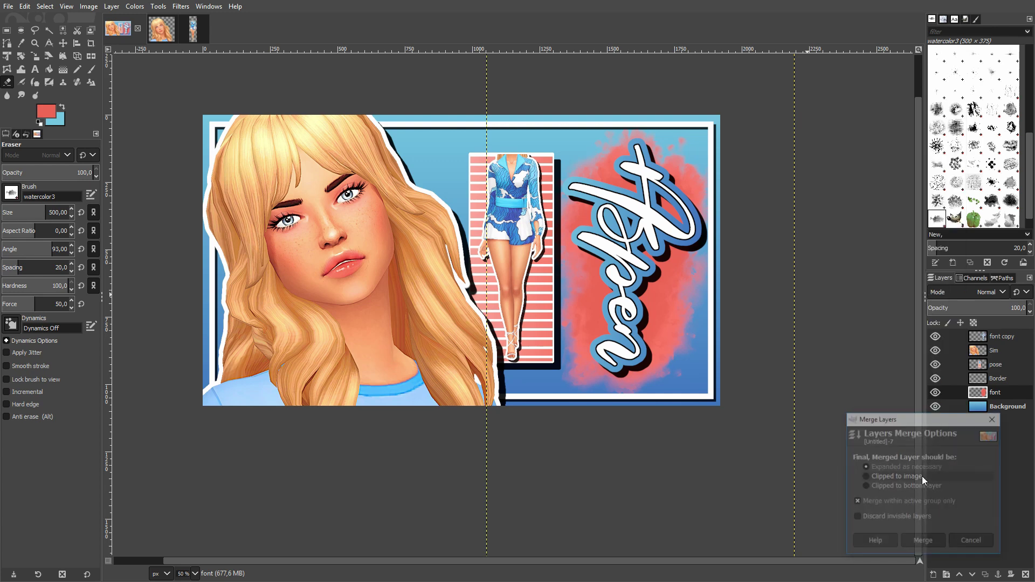
{"action": "left_click_drag", "start_coordinate": [923, 422], "coordinate": [827, 235]}
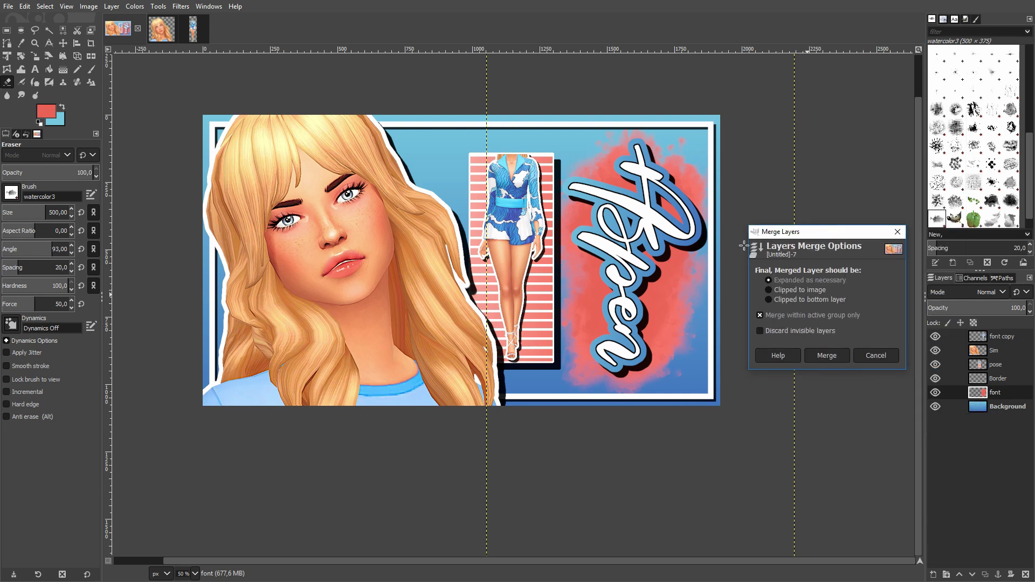
{"action": "left_click", "coordinate": [837, 357]}
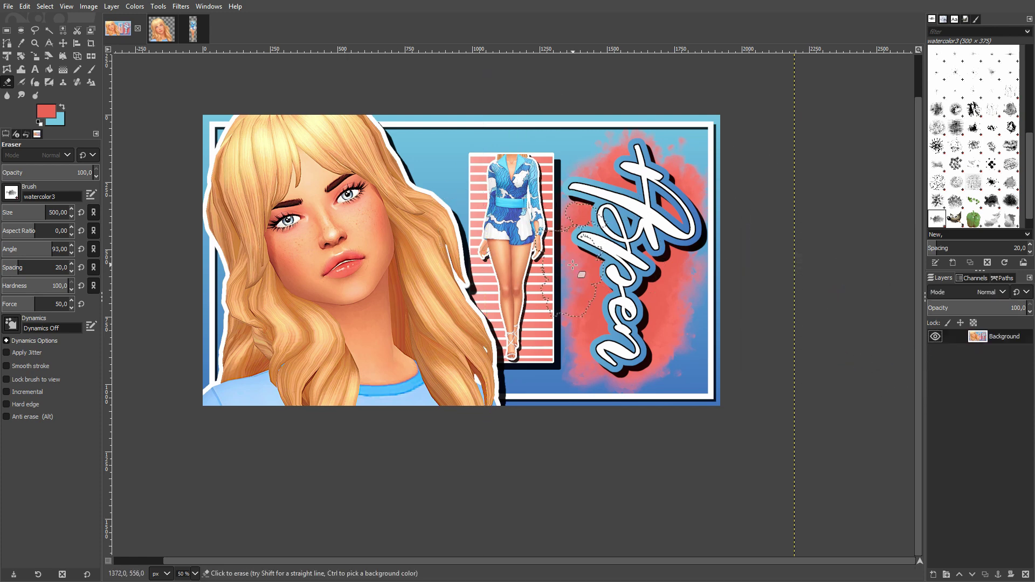
{"action": "left_click", "coordinate": [181, 6]}
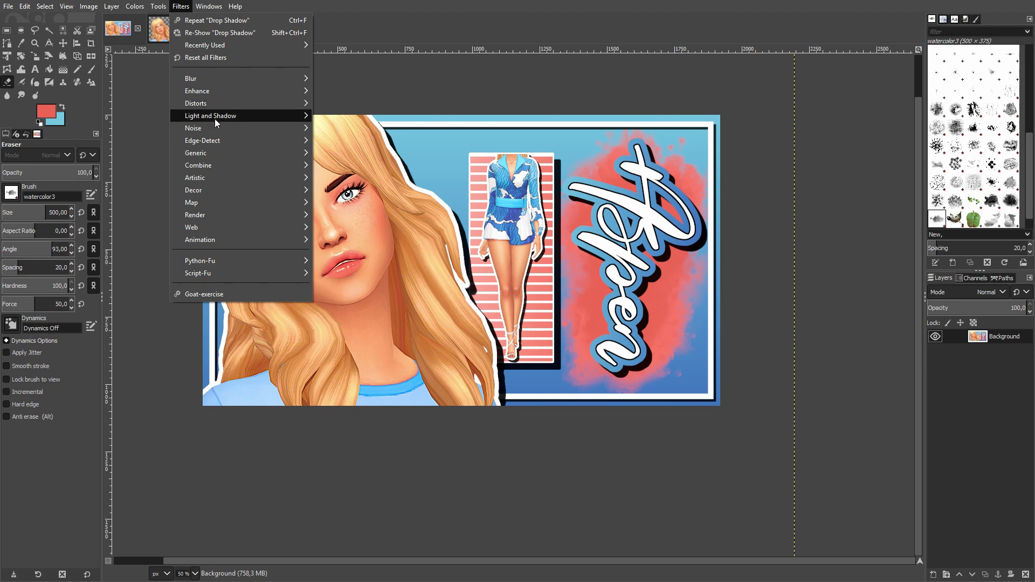
{"action": "mouse_move", "coordinate": [214, 120]}
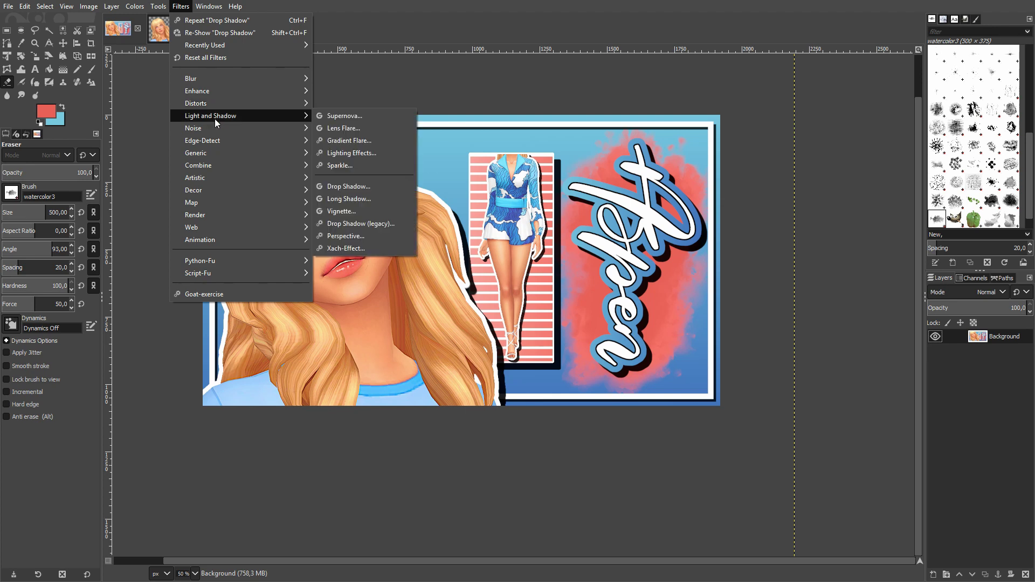
{"action": "left_click", "coordinate": [367, 210]}
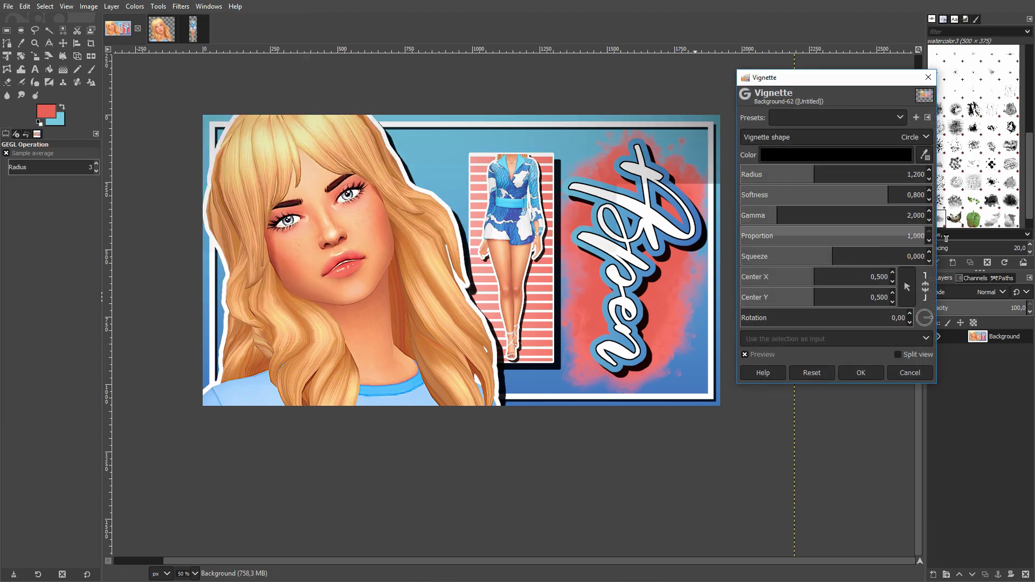
{"action": "left_click", "coordinate": [928, 77]}
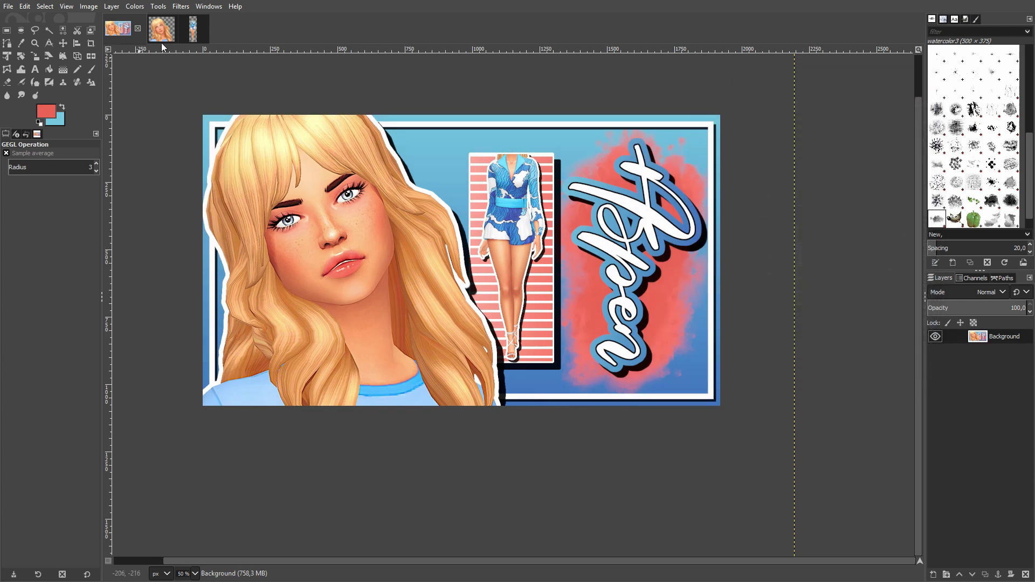
Apply a Lens Flare to the upper-right corner of the merged image, with X position 0.944 and Y position 0.162
{"action": "left_click", "coordinate": [180, 6]}
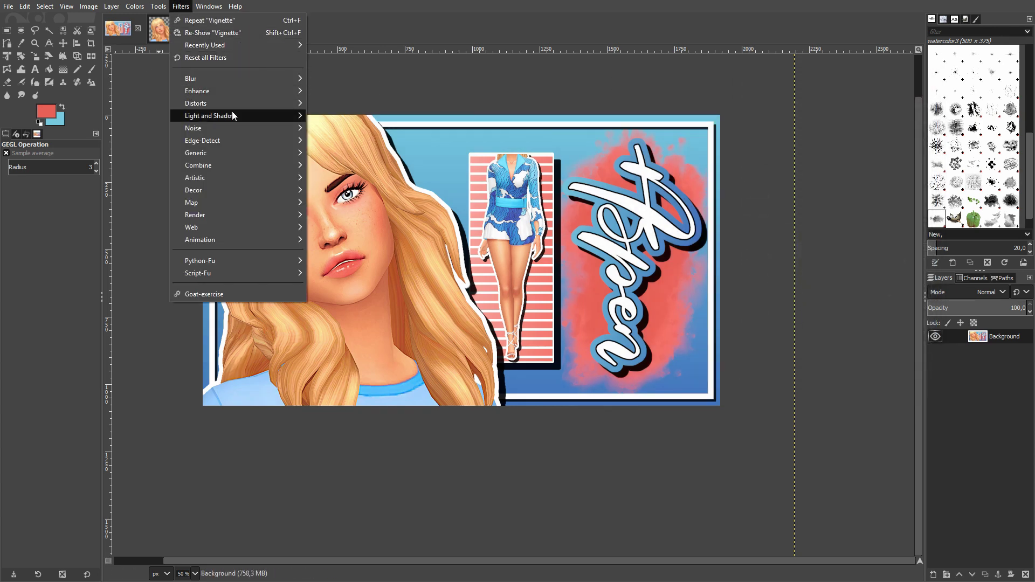
{"action": "mouse_move", "coordinate": [232, 116]}
{"action": "left_click", "coordinate": [367, 128]}
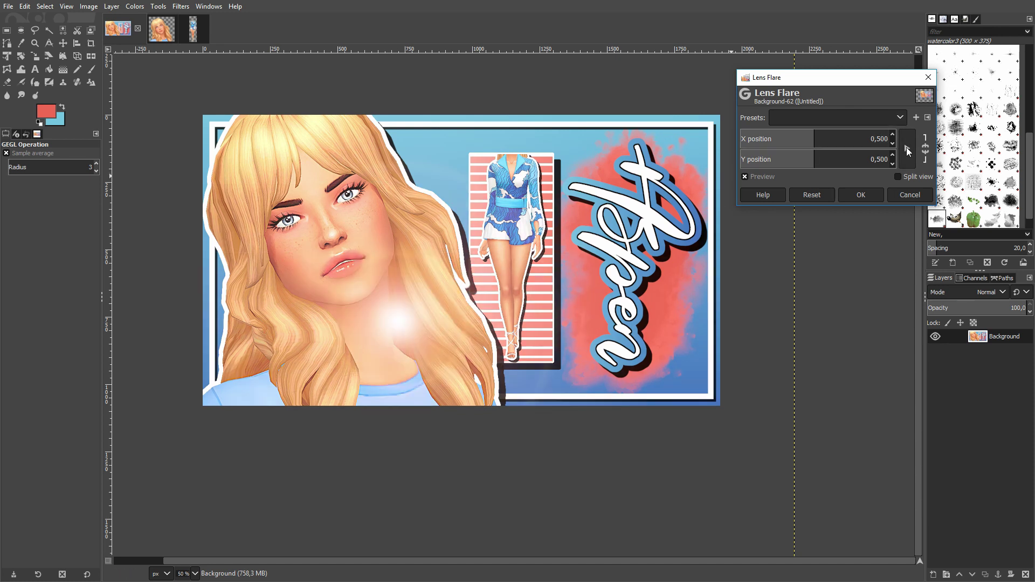
{"action": "left_click", "coordinate": [416, 294]}
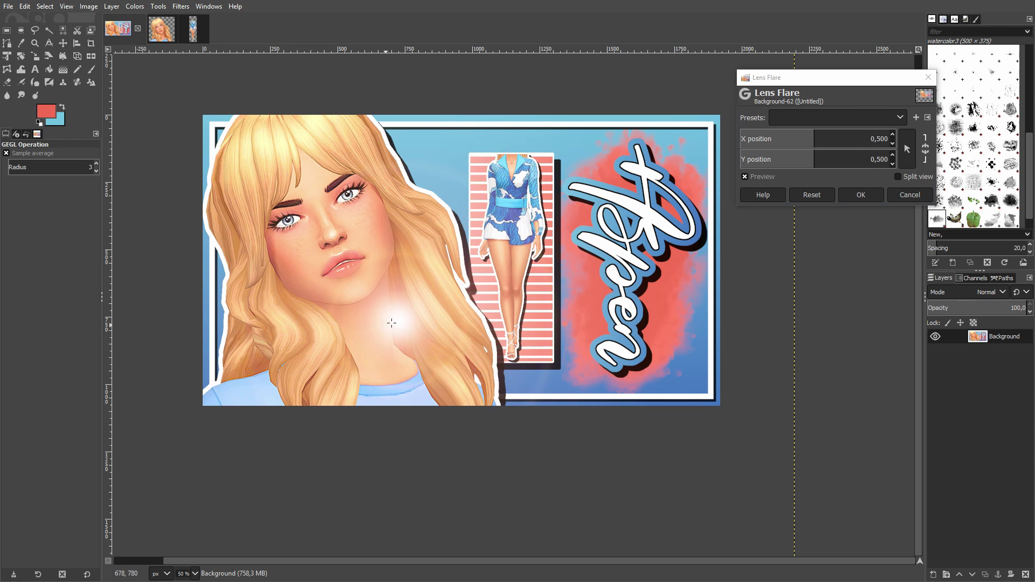
{"action": "left_click", "coordinate": [907, 149]}
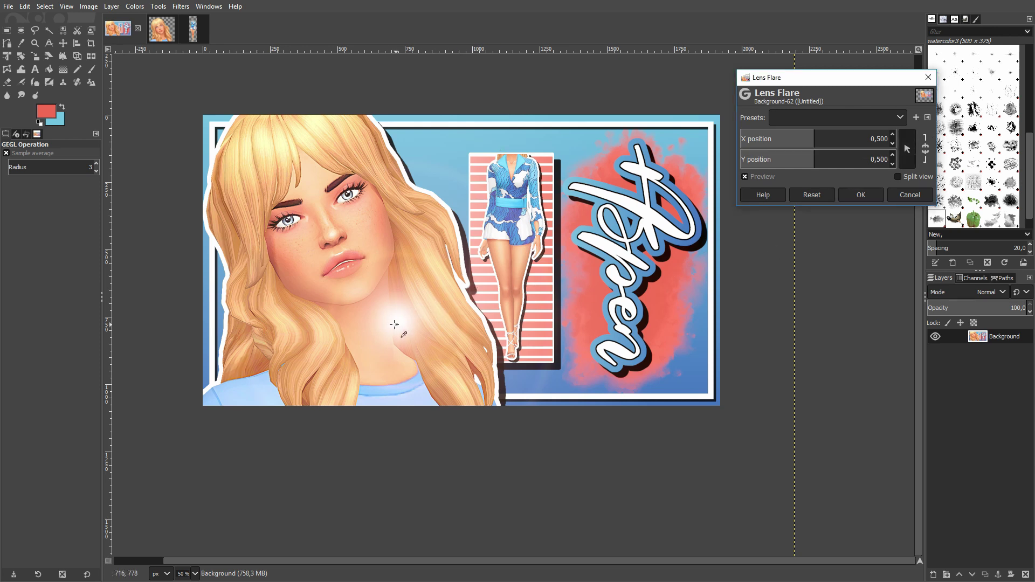
{"action": "left_click", "coordinate": [536, 253]}
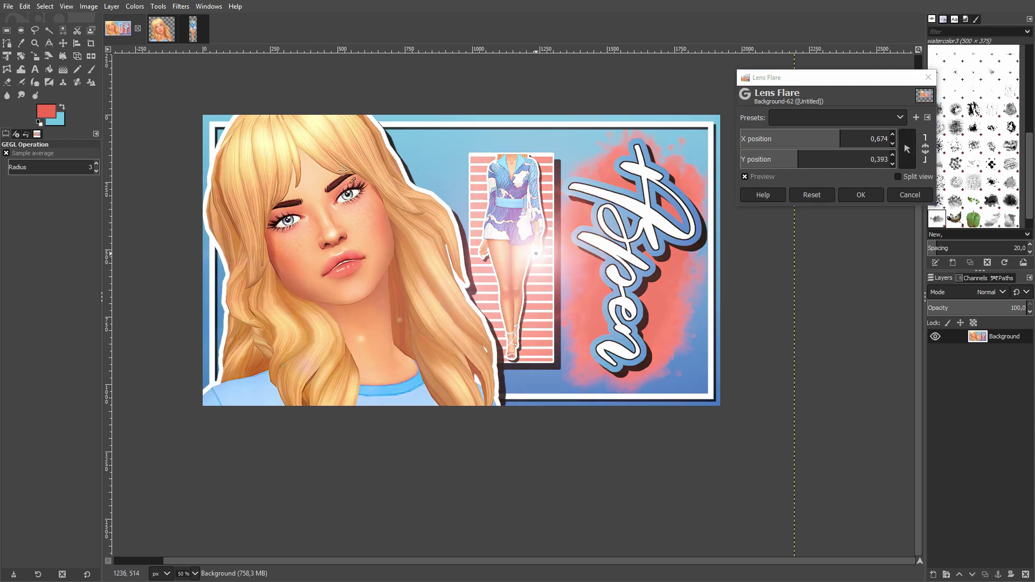
{"action": "left_click_drag", "start_coordinate": [343, 170], "coordinate": [712, 117]}
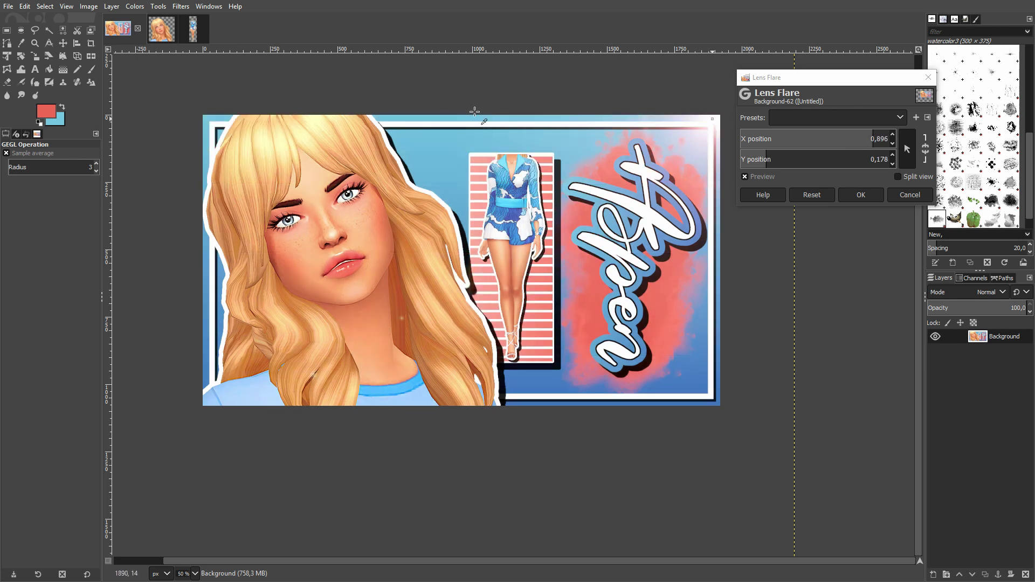
{"action": "left_click", "coordinate": [200, 126]}
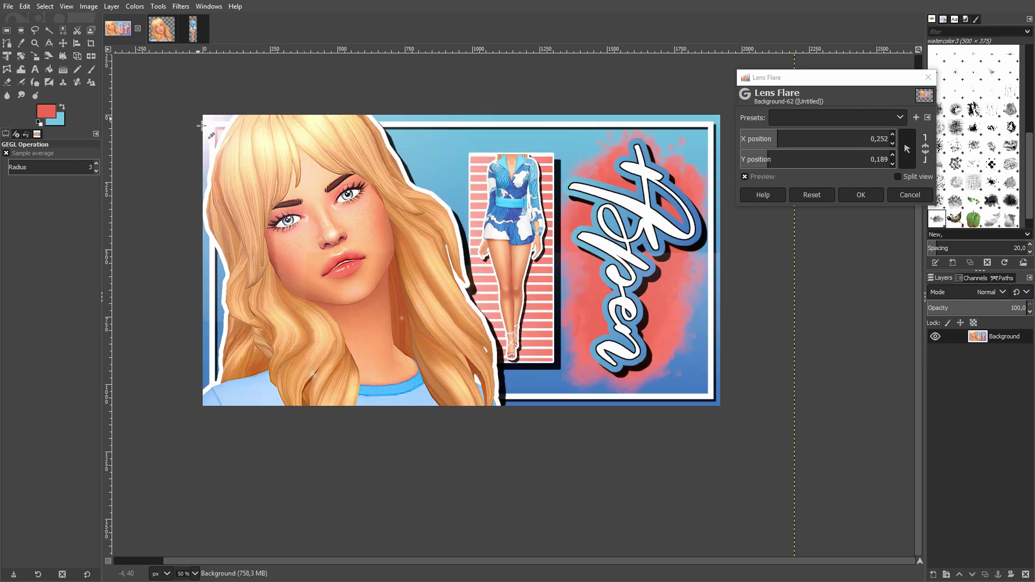
{"action": "left_click_drag", "start_coordinate": [199, 127], "coordinate": [734, 133]}
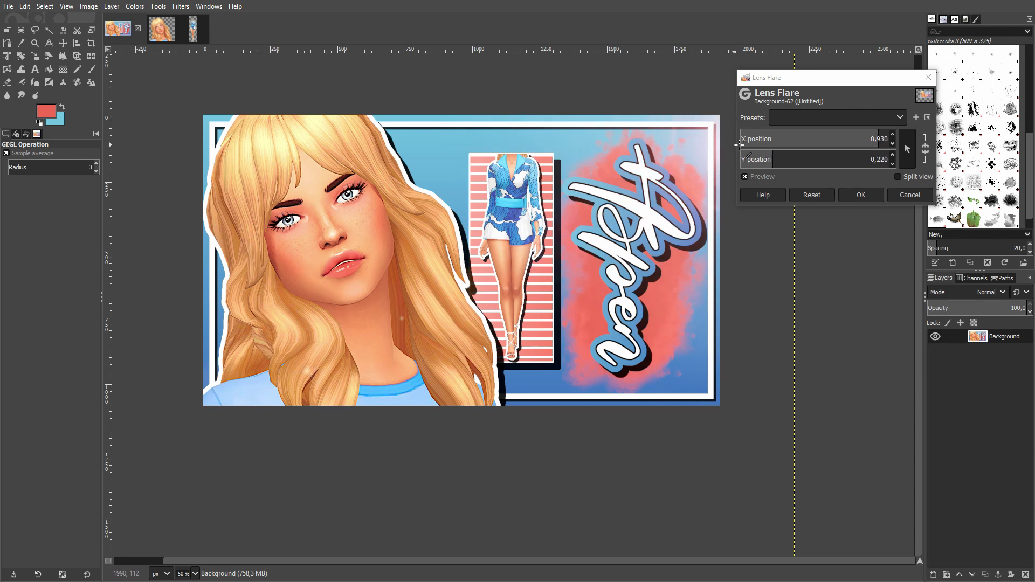
{"action": "left_click_drag", "start_coordinate": [780, 83], "coordinate": [874, 88]}
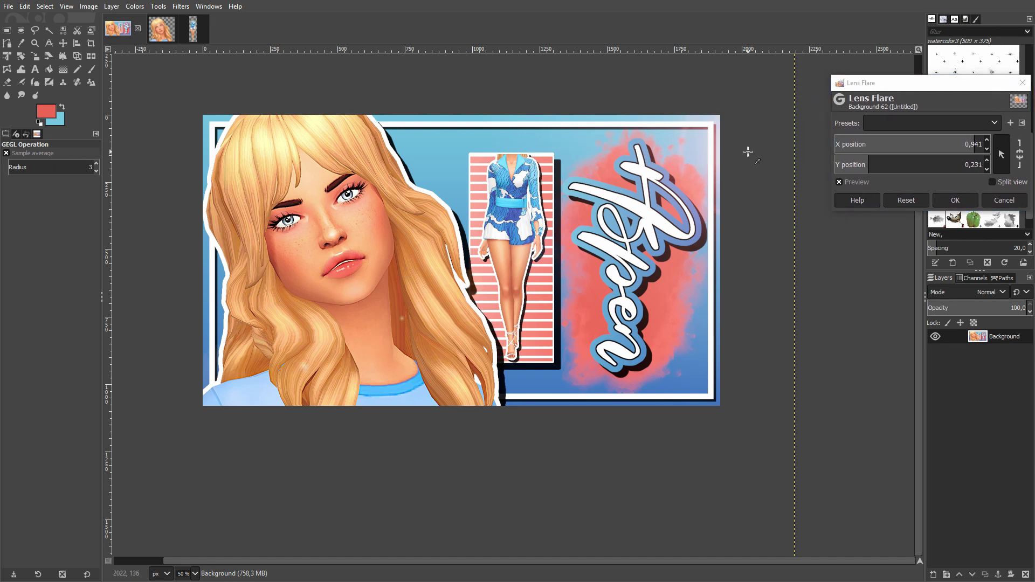
{"action": "left_click_drag", "start_coordinate": [748, 151], "coordinate": [750, 108]}
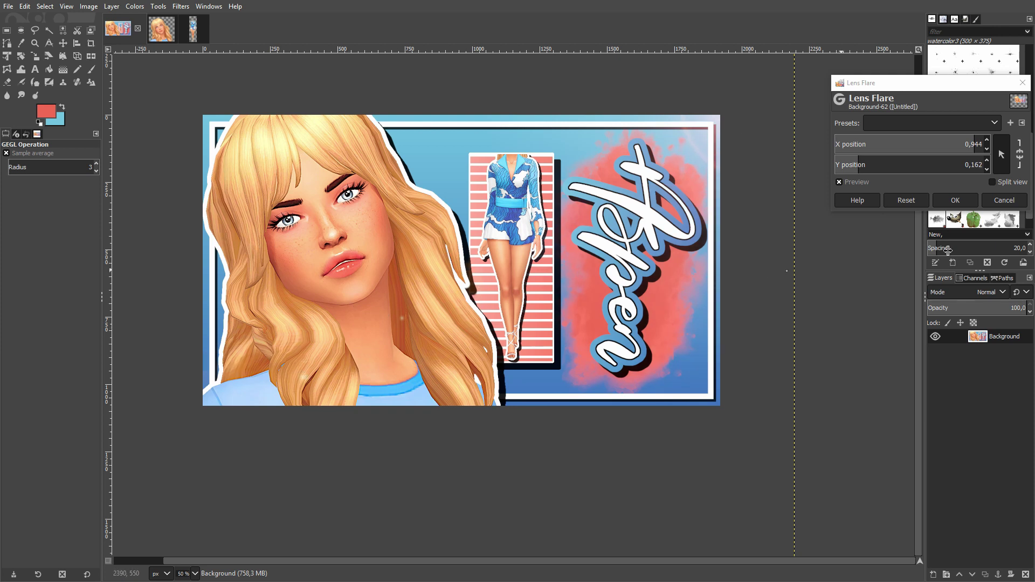
{"action": "left_click", "coordinate": [955, 200]}
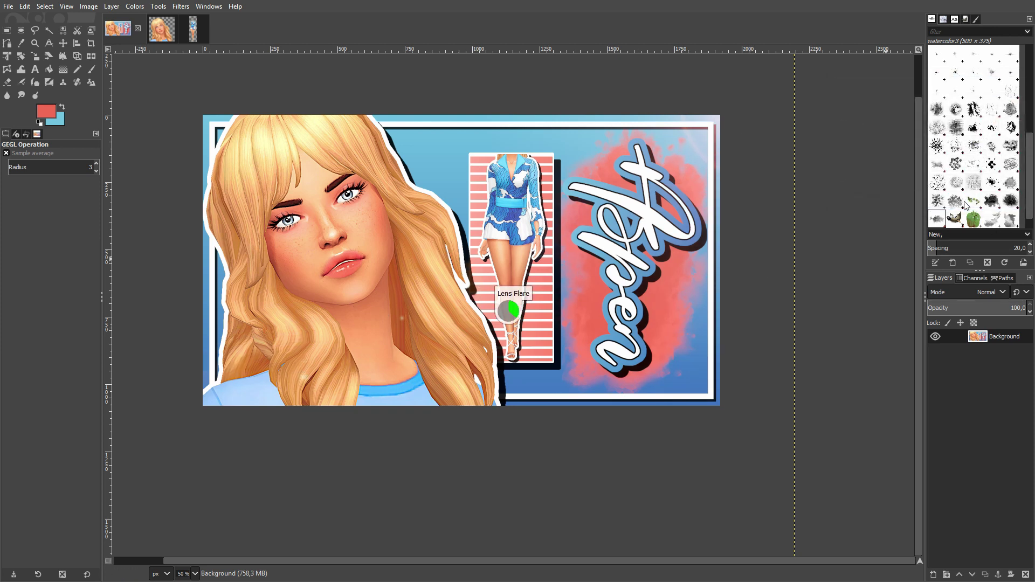
Sharpen the merged image with Unsharp Mask, using radius 3, amount 0.5 and threshold 0
{"action": "left_click", "coordinate": [181, 8]}
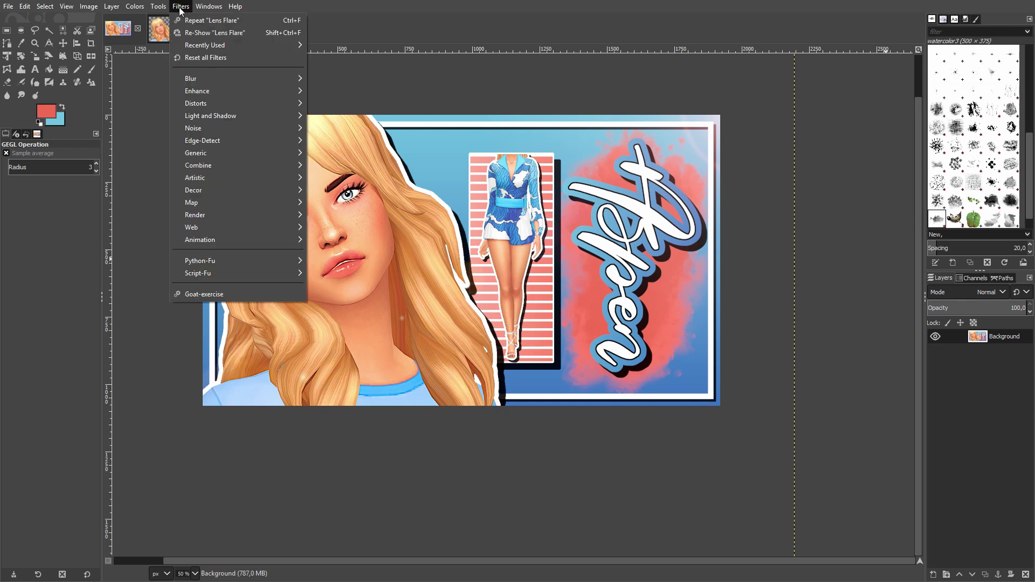
{"action": "mouse_move", "coordinate": [243, 91]}
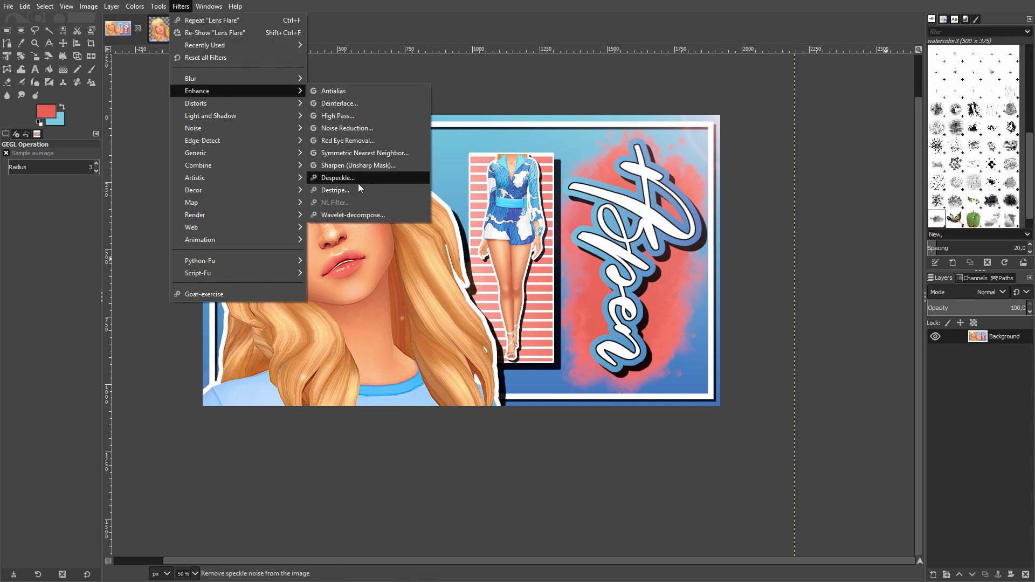
{"action": "left_click", "coordinate": [358, 166]}
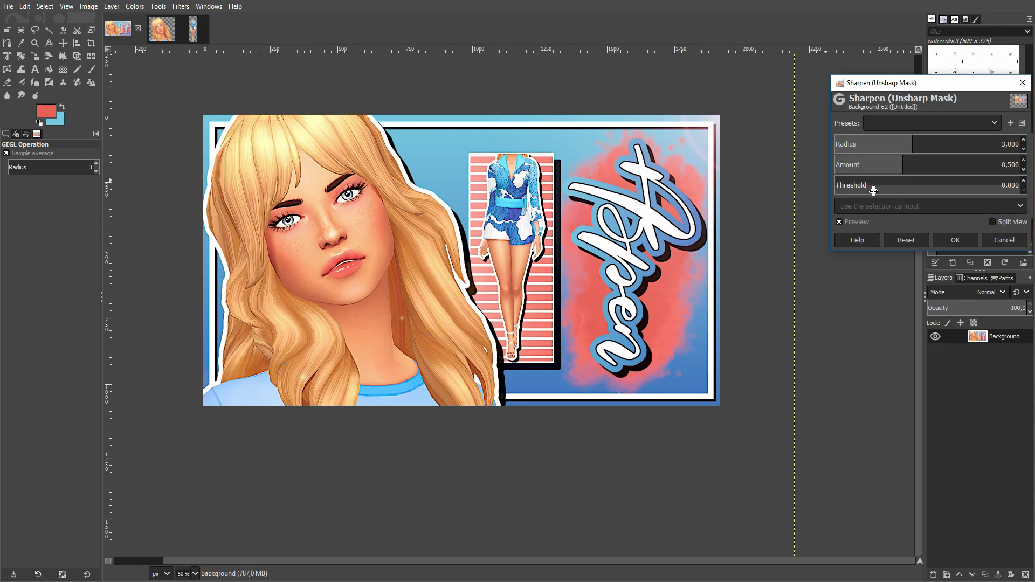
{"action": "left_click", "coordinate": [954, 241]}
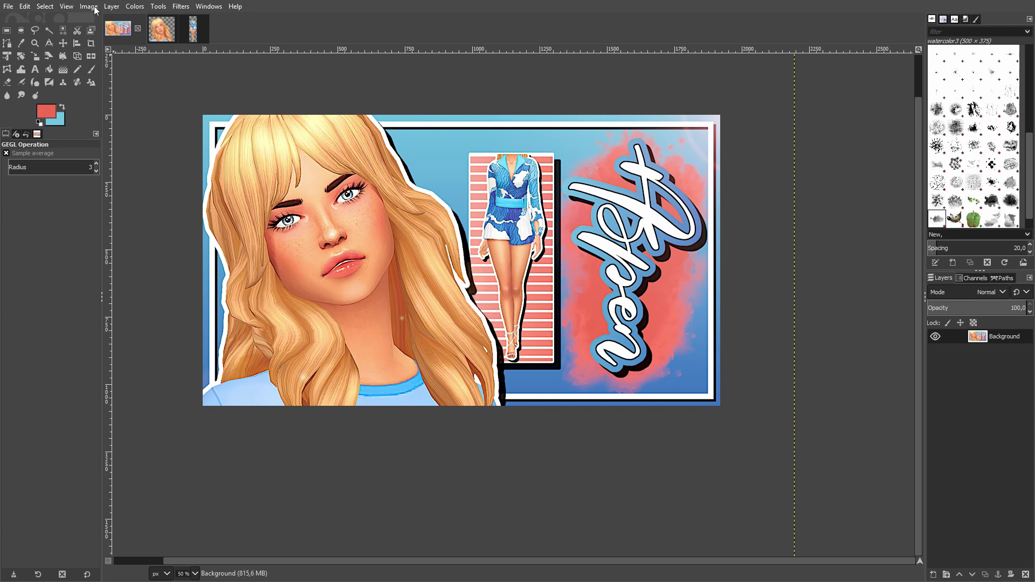
Adjust the merged image's Brightness-Contrast, setting contrast to 8 and leaving brightness at 0
{"action": "left_click", "coordinate": [133, 6]}
{"action": "left_click", "coordinate": [170, 106]}
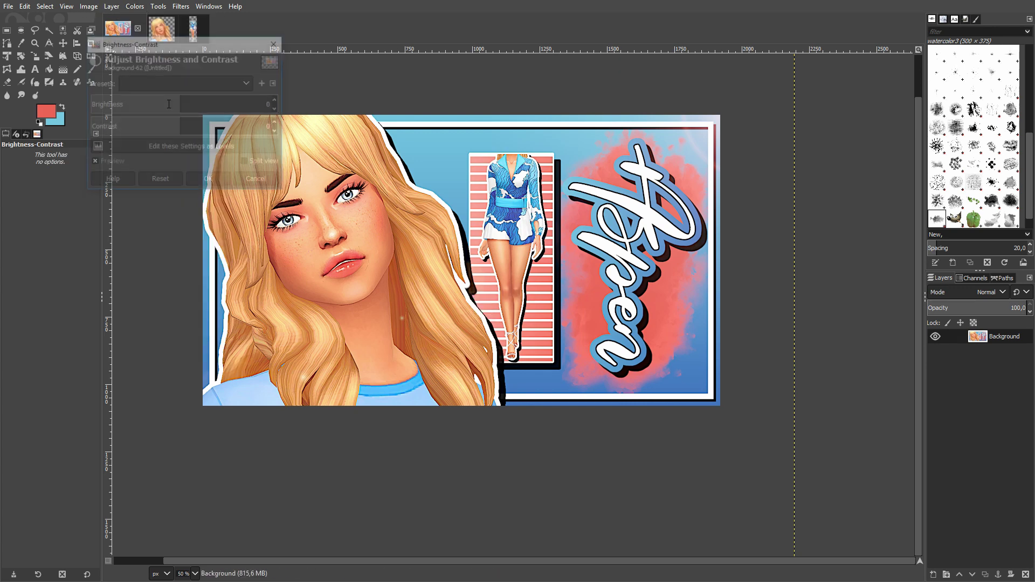
{"action": "left_click_drag", "start_coordinate": [185, 122], "coordinate": [187, 126]}
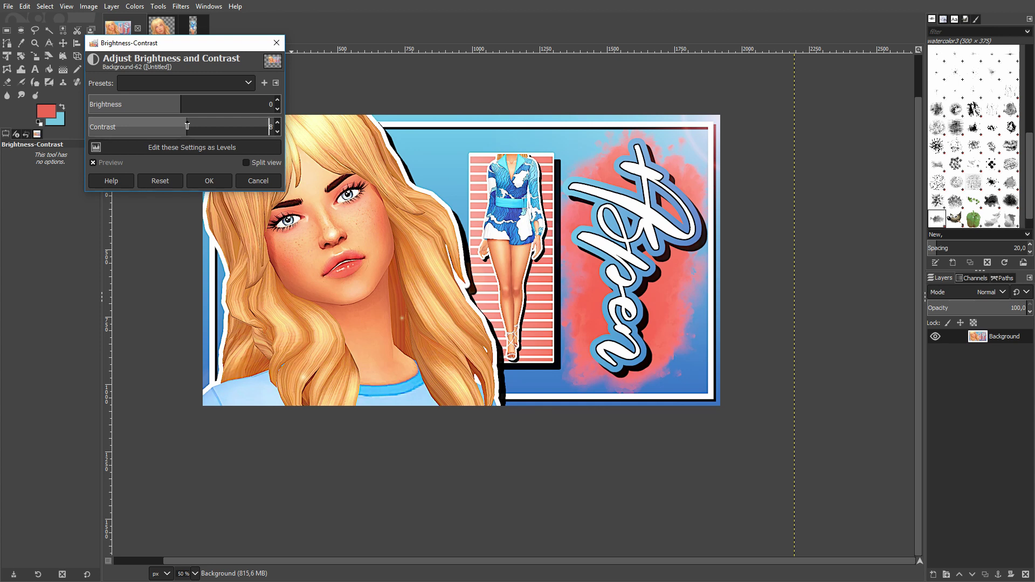
{"action": "left_click", "coordinate": [211, 183]}
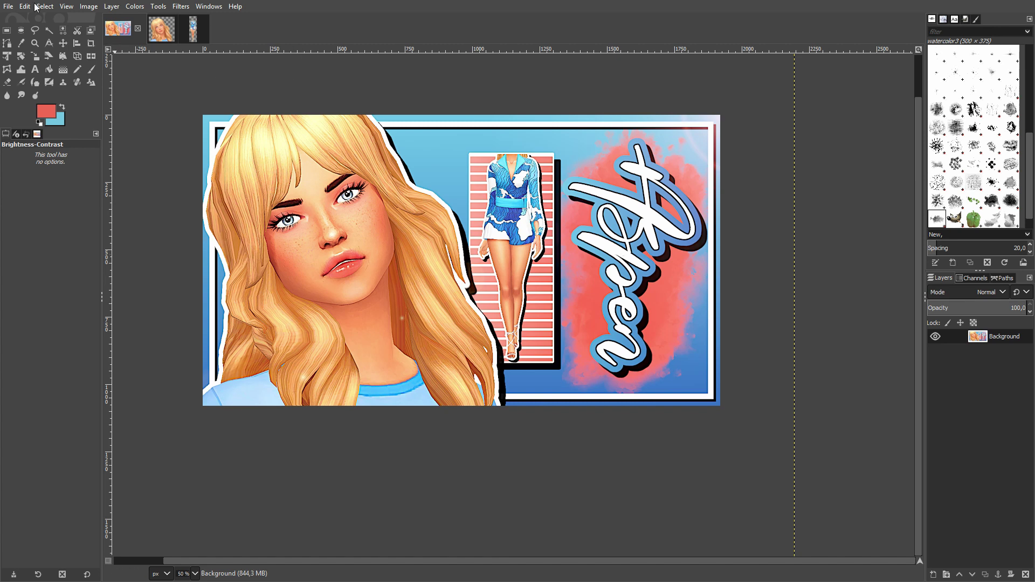
Export the finished image to the Videos folder as Aspen.jpg
{"action": "left_click", "coordinate": [8, 6]}
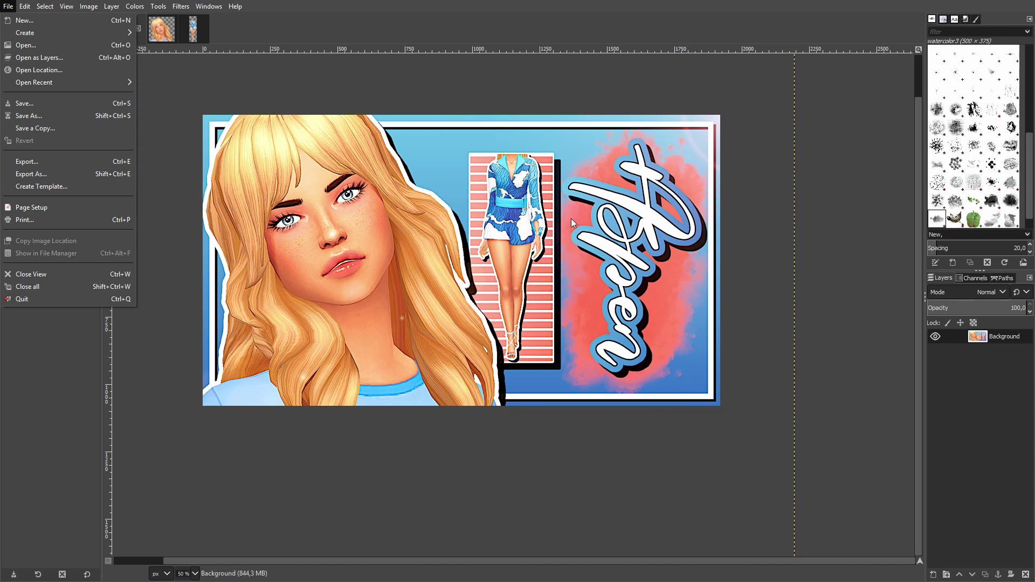
{"action": "left_click", "coordinate": [79, 173]}
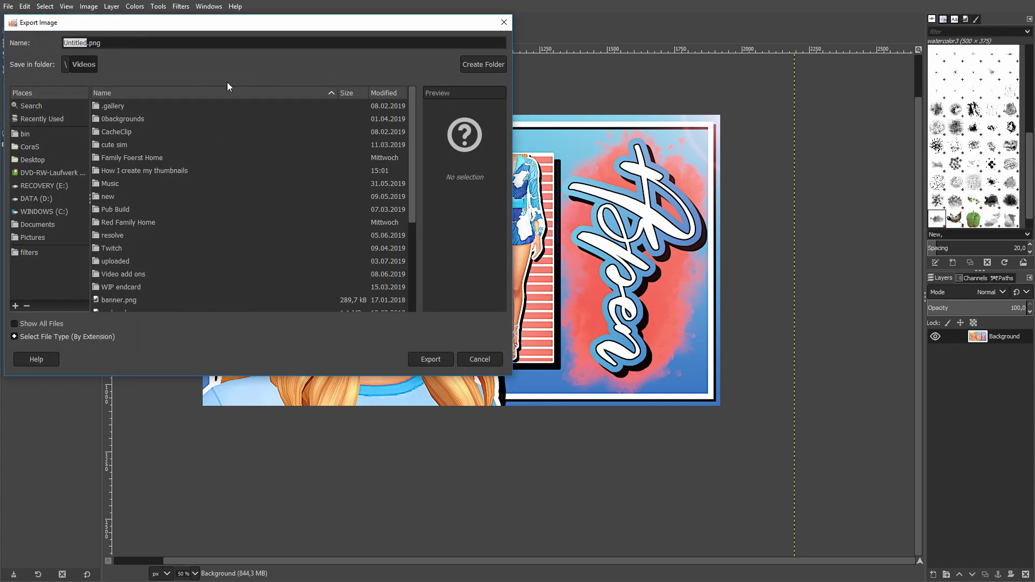
{"action": "type", "text": "Aspen"}
{"action": "key", "text": "BackSpace"}
{"action": "key", "text": "BackSpace"}
{"action": "key", "text": "BackSpace"}
{"action": "type", "text": "jpg"}
{"action": "left_click", "coordinate": [431, 360]}
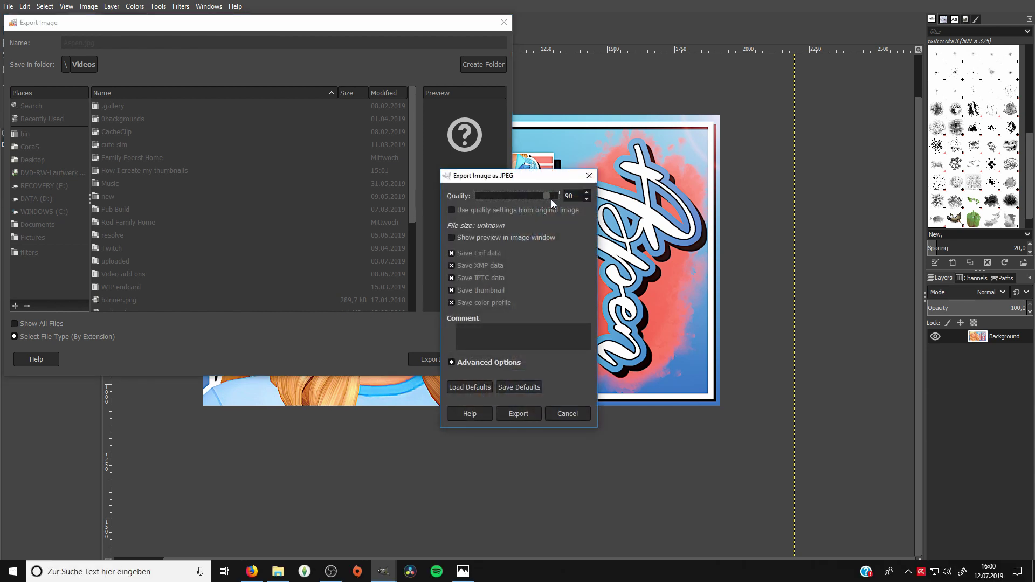
Raise the JPEG quality above 90 and complete the export
{"action": "left_click", "coordinate": [586, 192]}
{"action": "left_click", "coordinate": [587, 193]}
{"action": "left_click", "coordinate": [530, 419]}
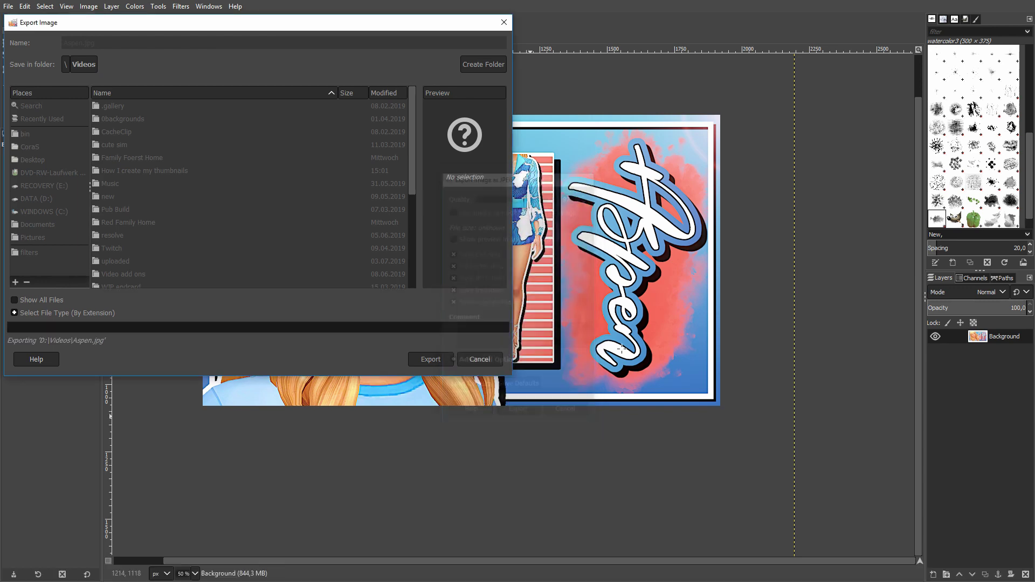